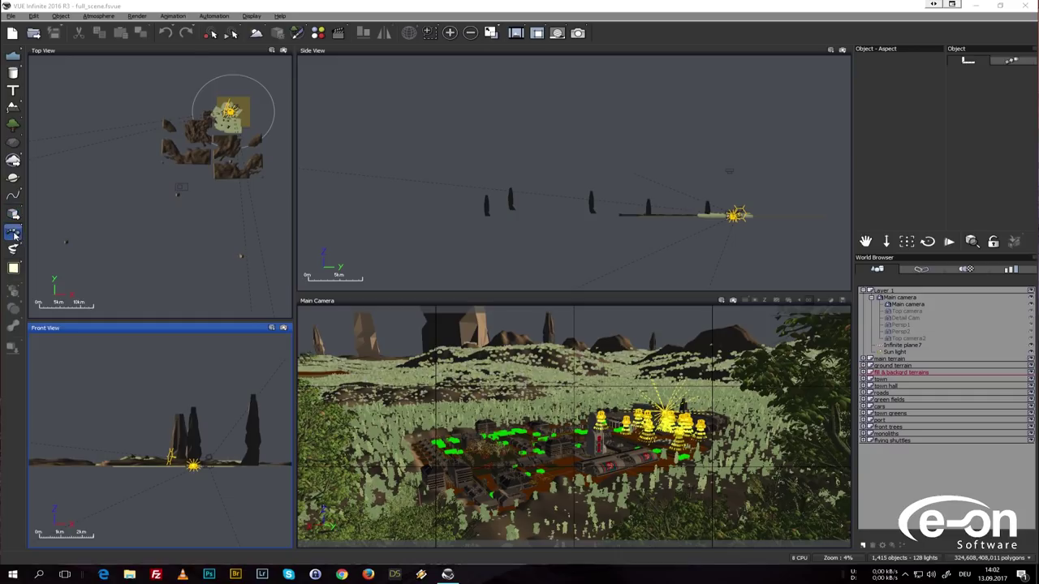
right_click(14, 235)
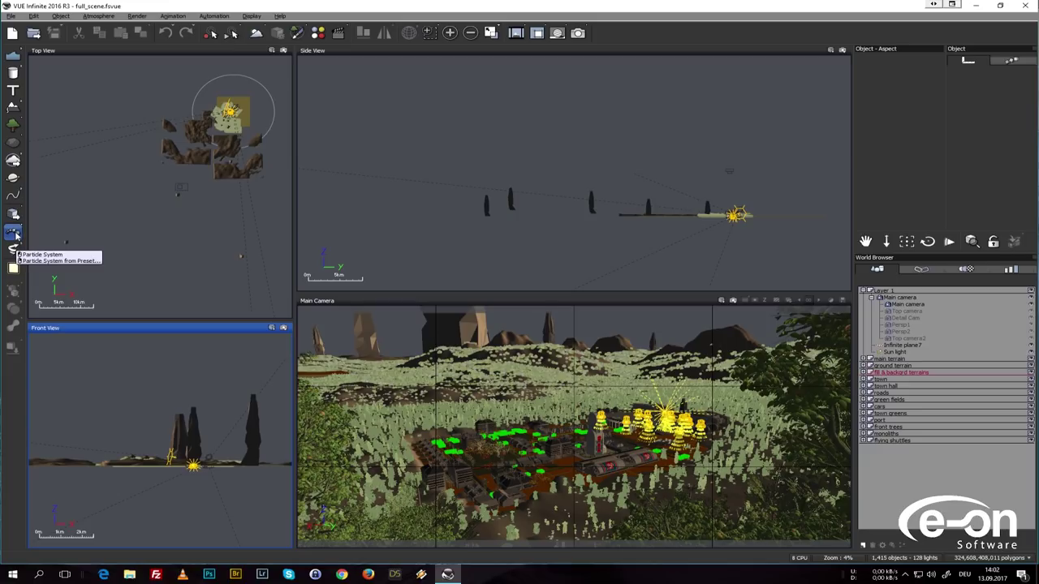
left_click(16, 236)
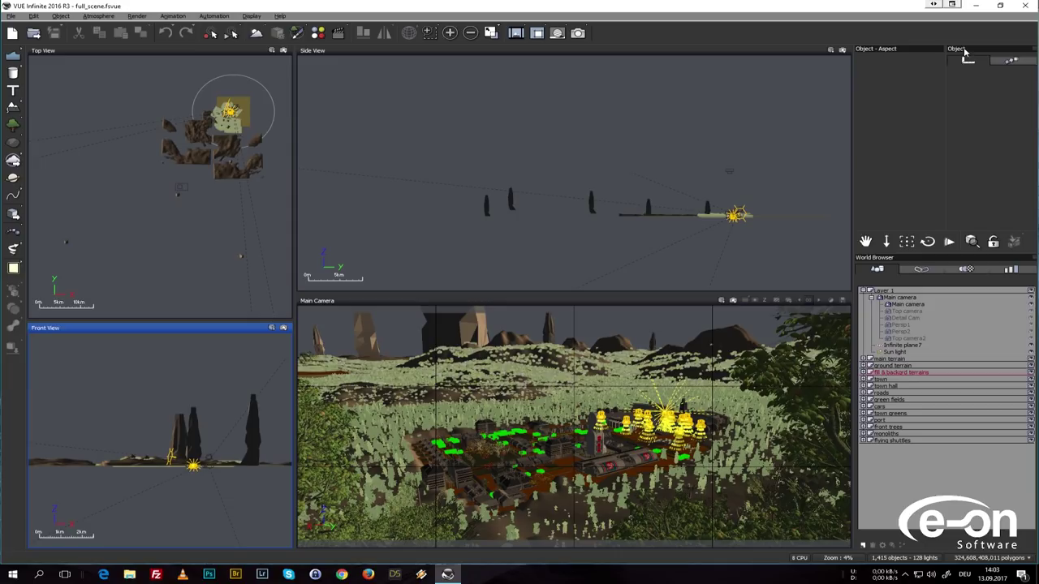
Select the procedural terrain in the main terrain layer and open its material in the Advanced Material Editor.
left_click(866, 360)
left_click(910, 366)
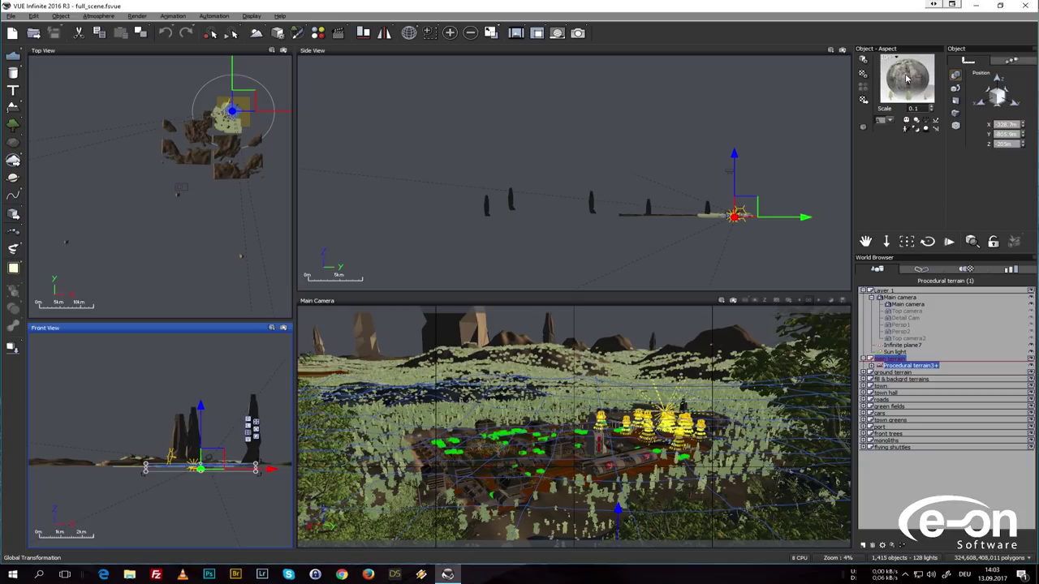
double_click(906, 78)
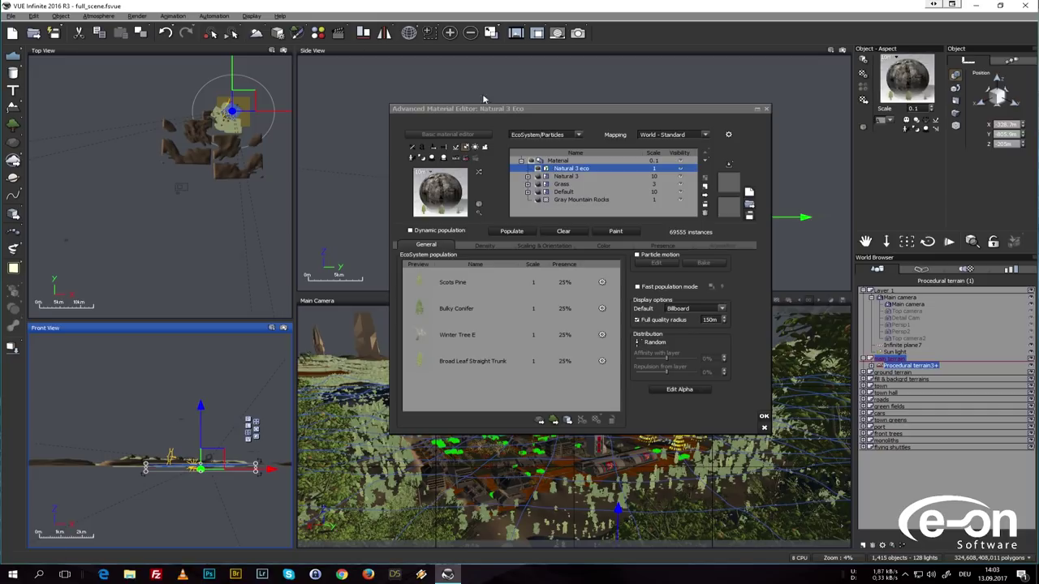
left_click(446, 113)
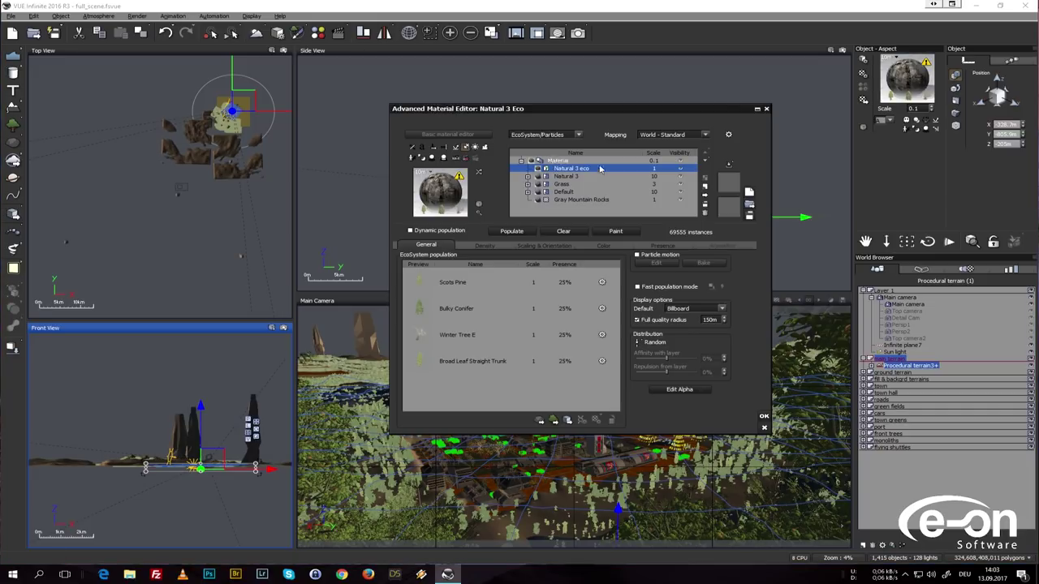
Review the Natural 3, Grass, Default, Gray Mountain Rocks and Natural 3 eco layers of the terrain material, and close the editor.
left_click(564, 178)
left_click(564, 184)
left_click(566, 191)
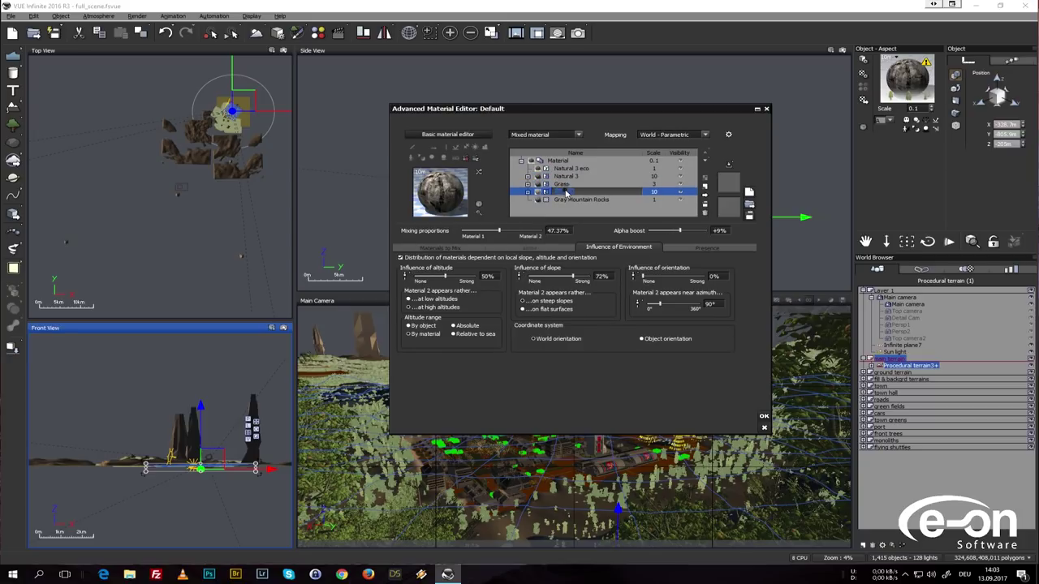
left_click(570, 200)
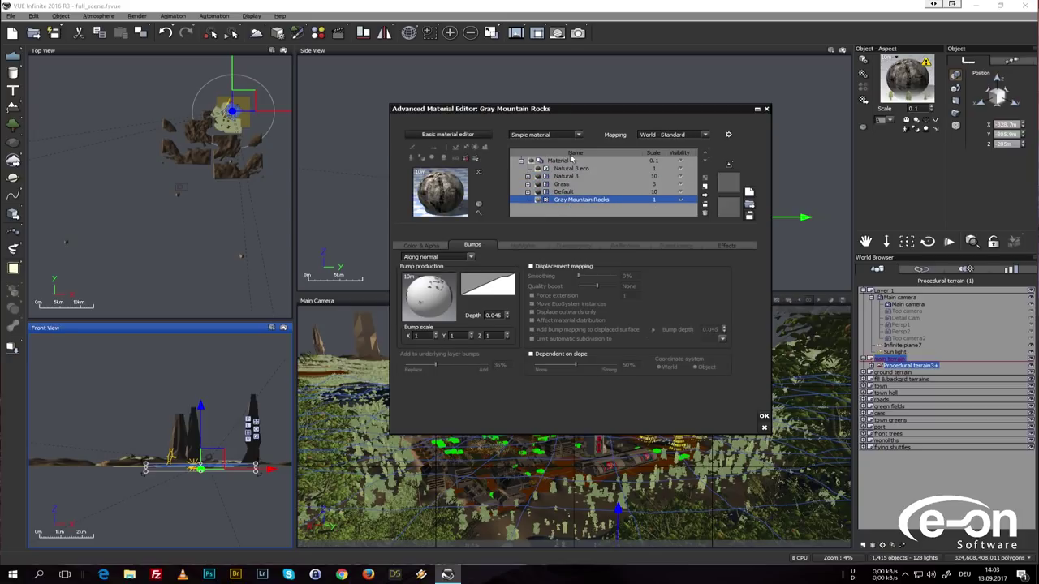
left_click(571, 176)
left_click(570, 168)
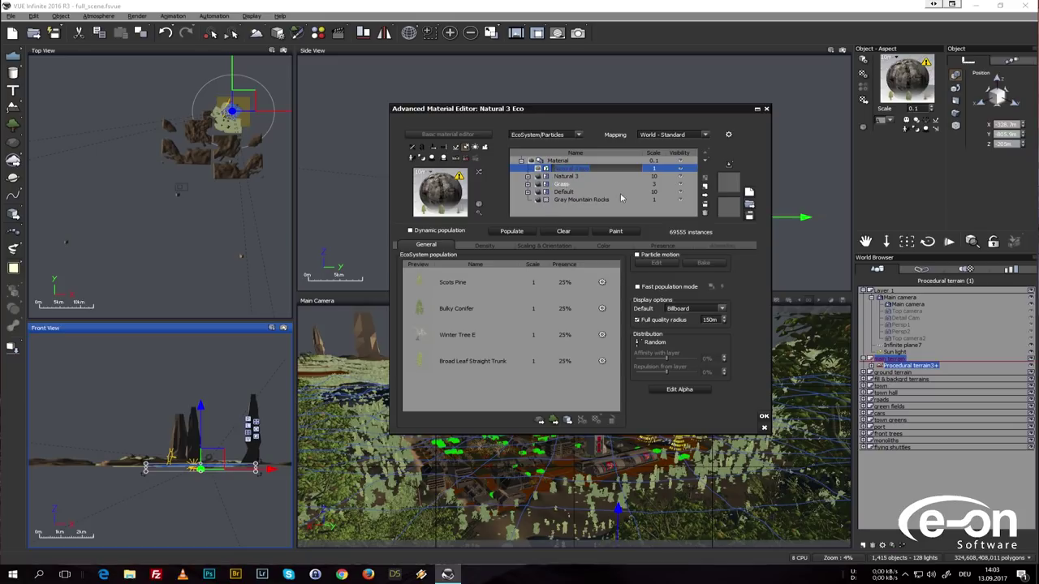
left_click(764, 418)
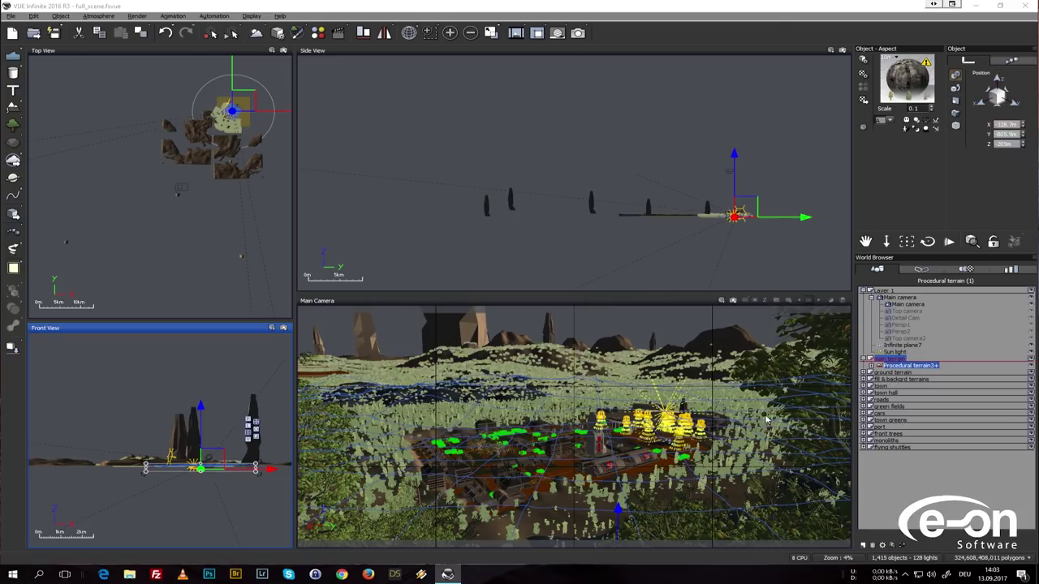
View the terrain's twist settings and the options for closing the object panel or locking the workspace.
left_click(956, 114)
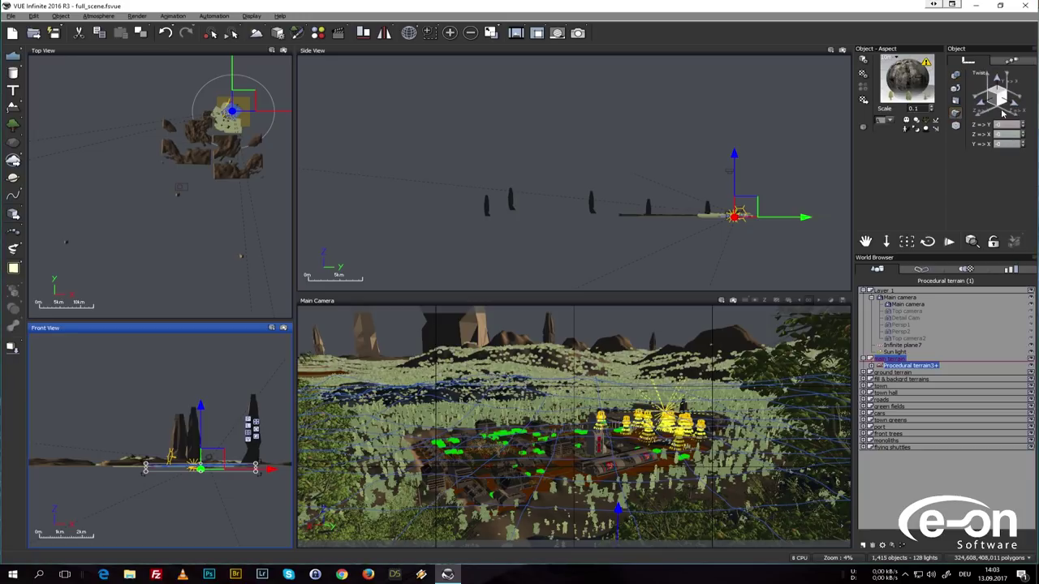
left_click(956, 115)
right_click(997, 48)
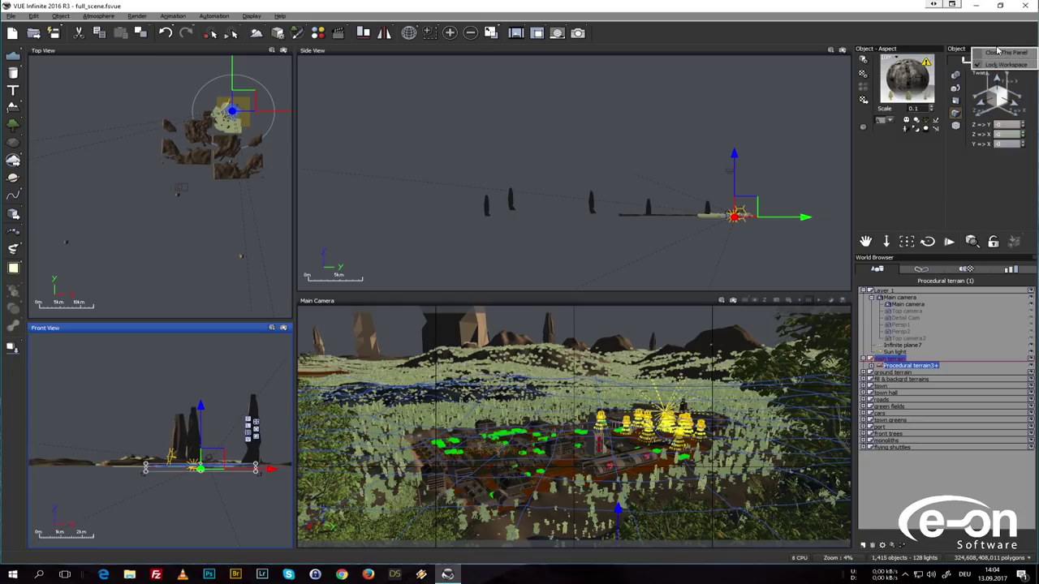
left_click(904, 50)
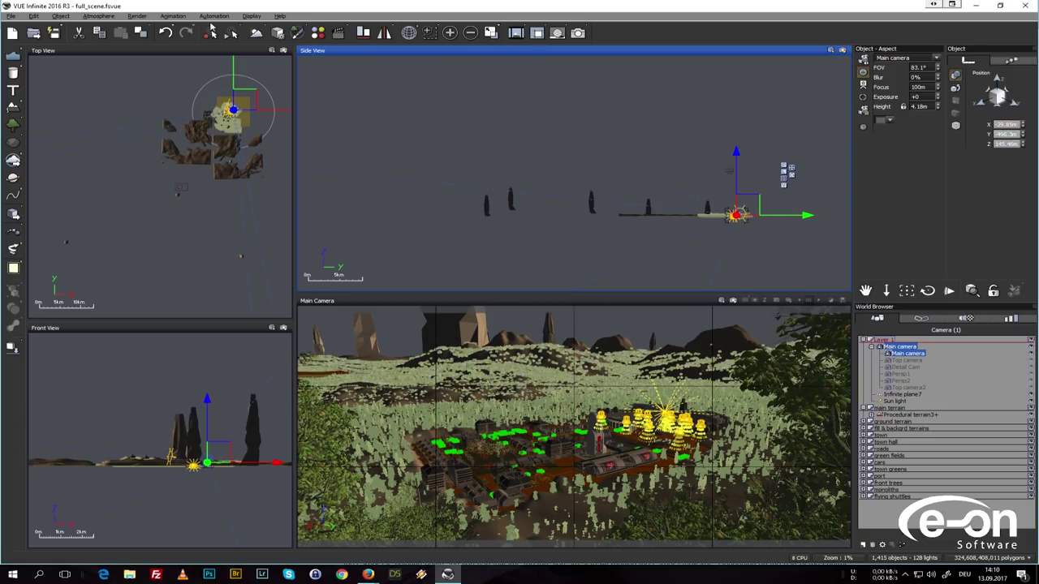
Show the Camera Control Center with its preview of the main camera.
left_click(214, 16)
mouse_move(250, 17)
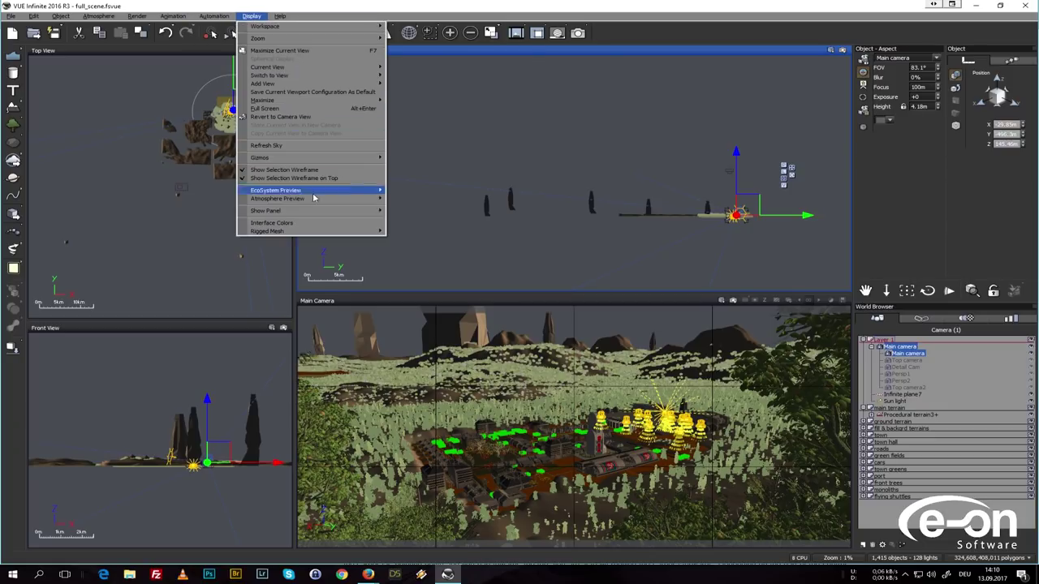
mouse_move(323, 211)
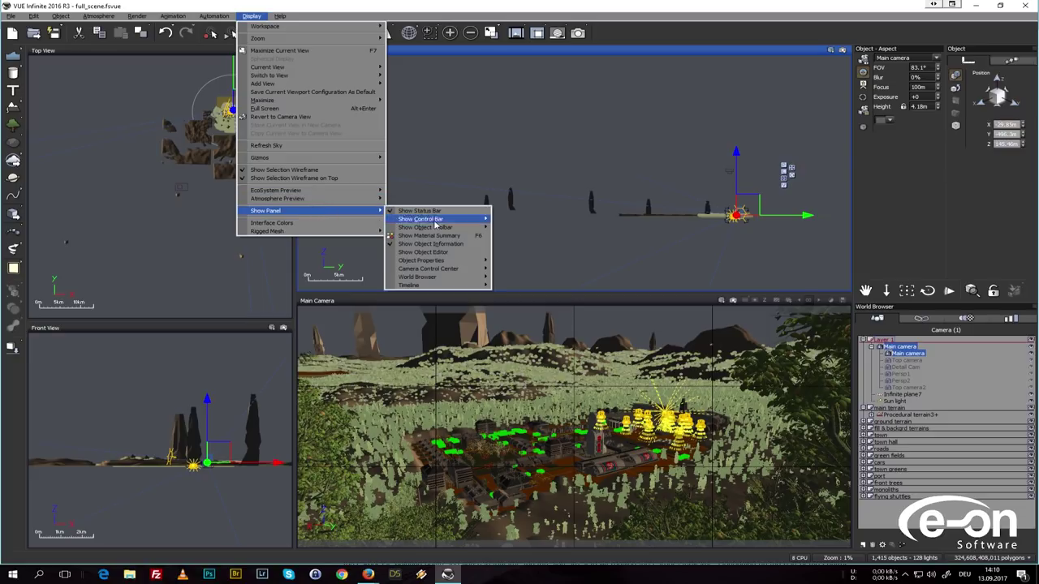
mouse_move(471, 272)
left_click(524, 270)
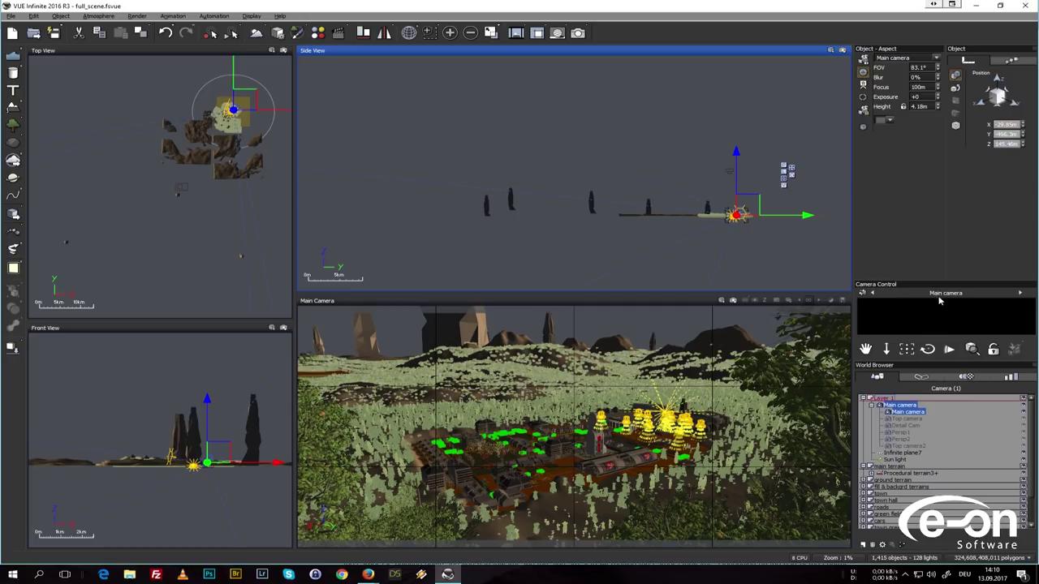
mouse_move(944, 297)
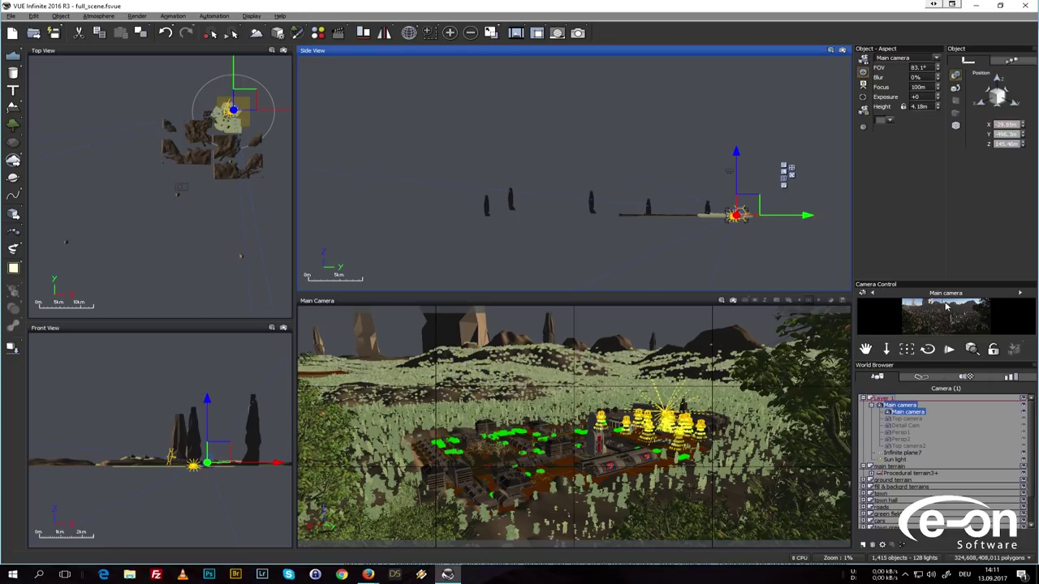
Look at the World Browser display options and hide the Camera Control Center.
left_click(250, 17)
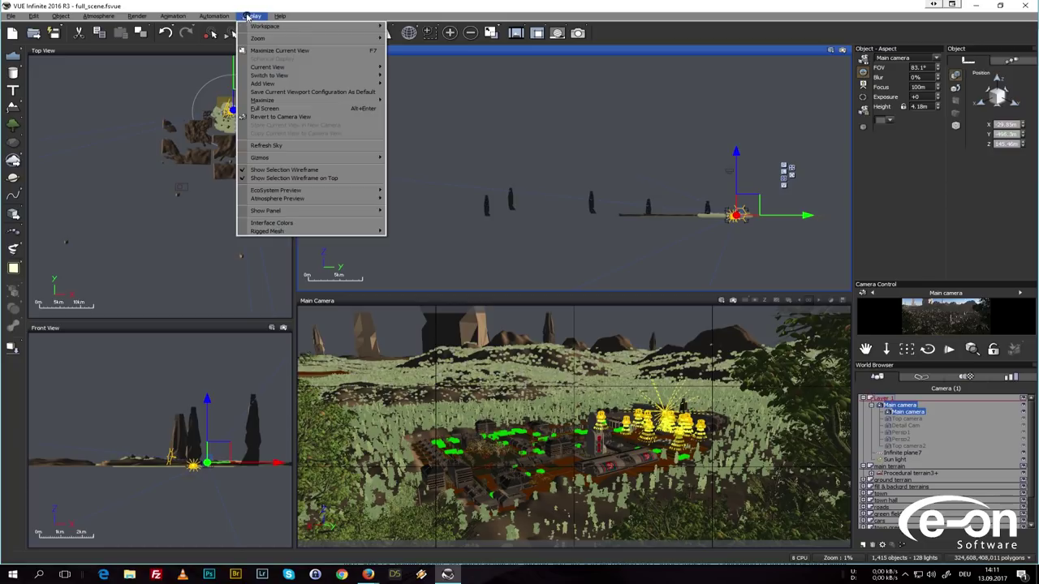
mouse_move(328, 212)
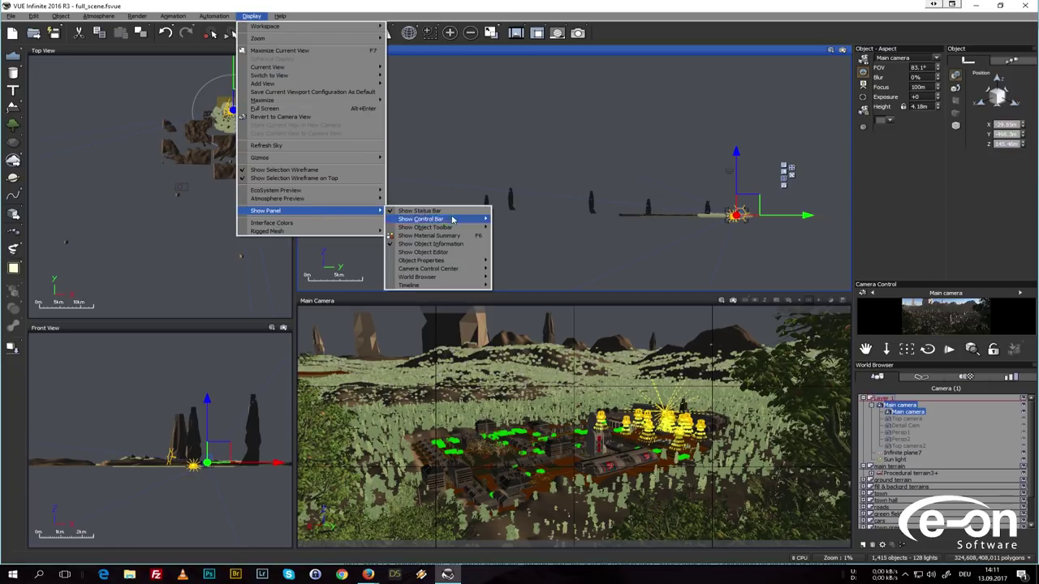
mouse_move(471, 278)
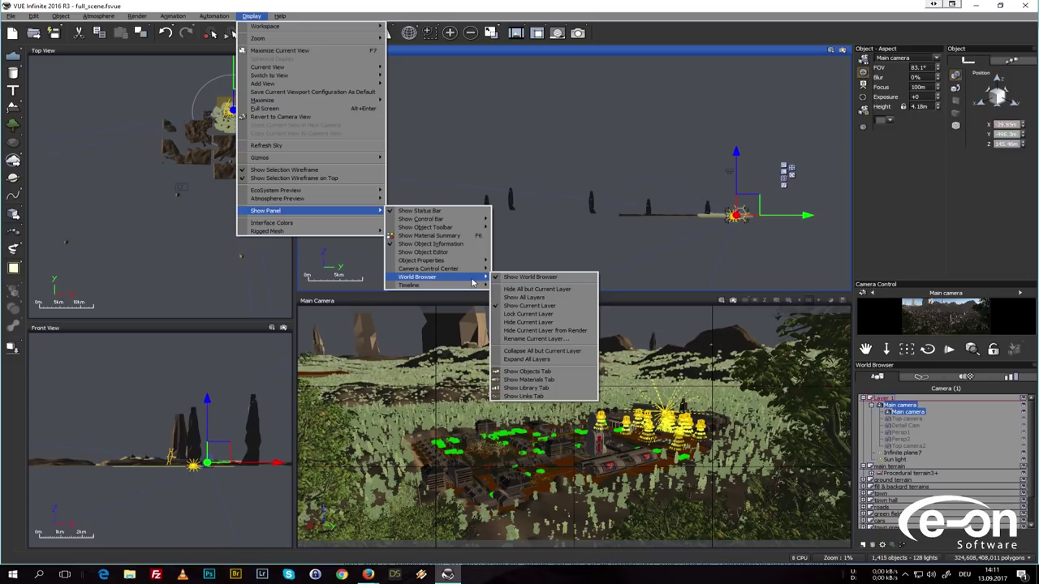
left_click(513, 277)
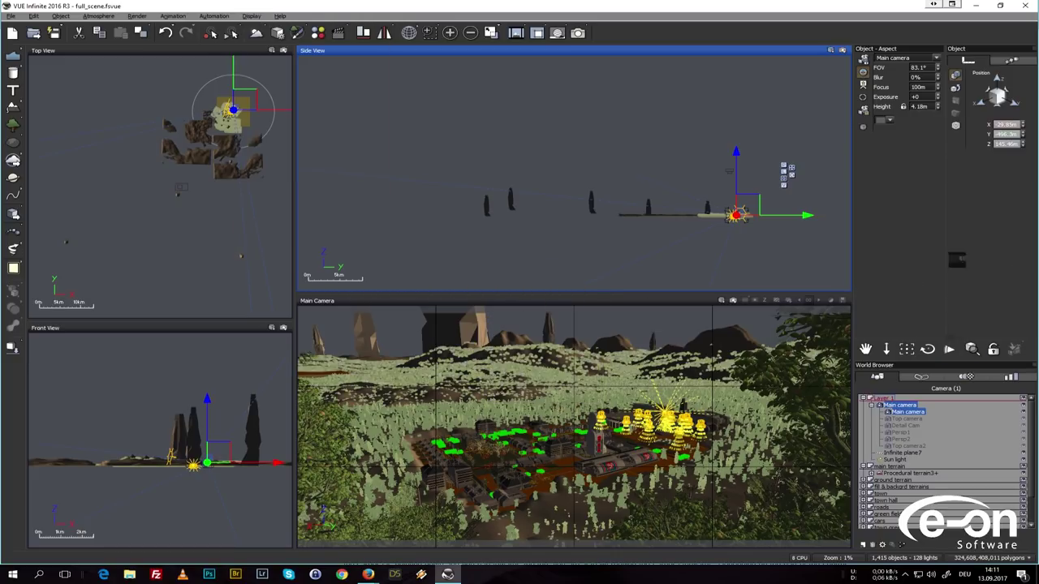
left_click(954, 195)
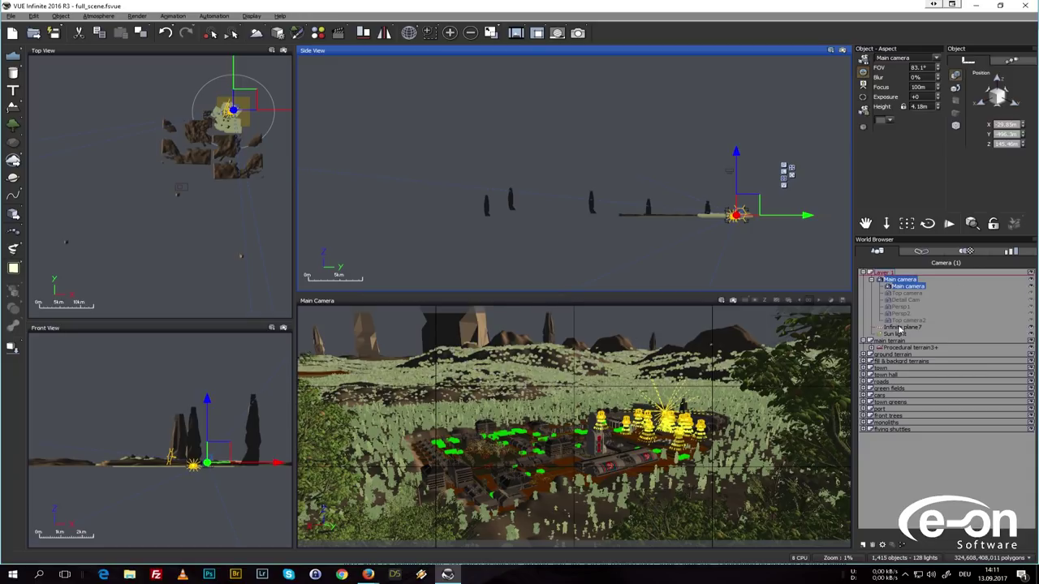
Examine the scene's linked texture maps, standard materials and master objects in the World Browser, and return to the object list.
left_click(921, 252)
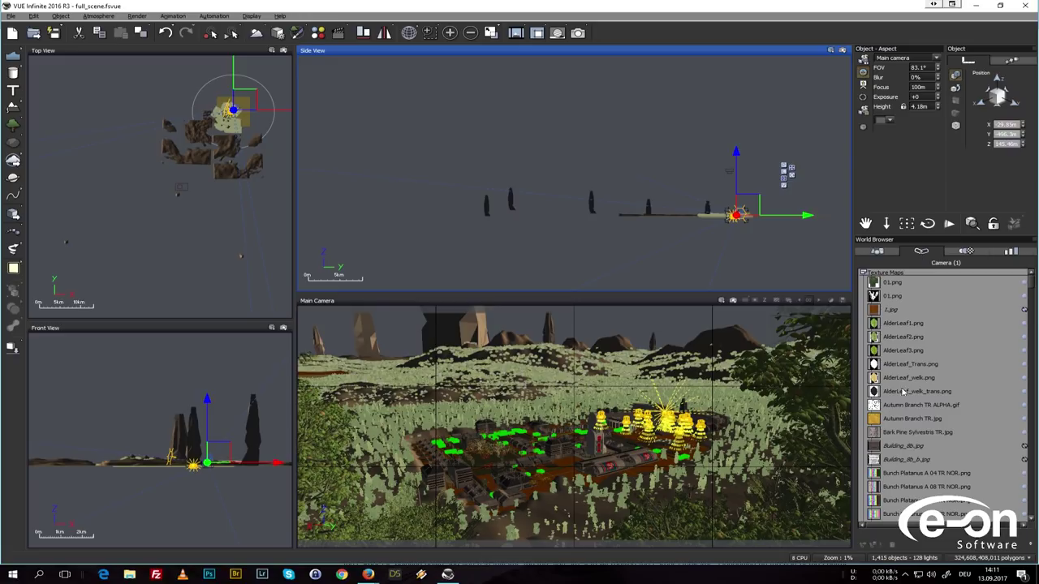
mouse_move(1031, 281)
left_mouse_down()
mouse_move(1032, 341)
mouse_move(1031, 276)
left_mouse_up()
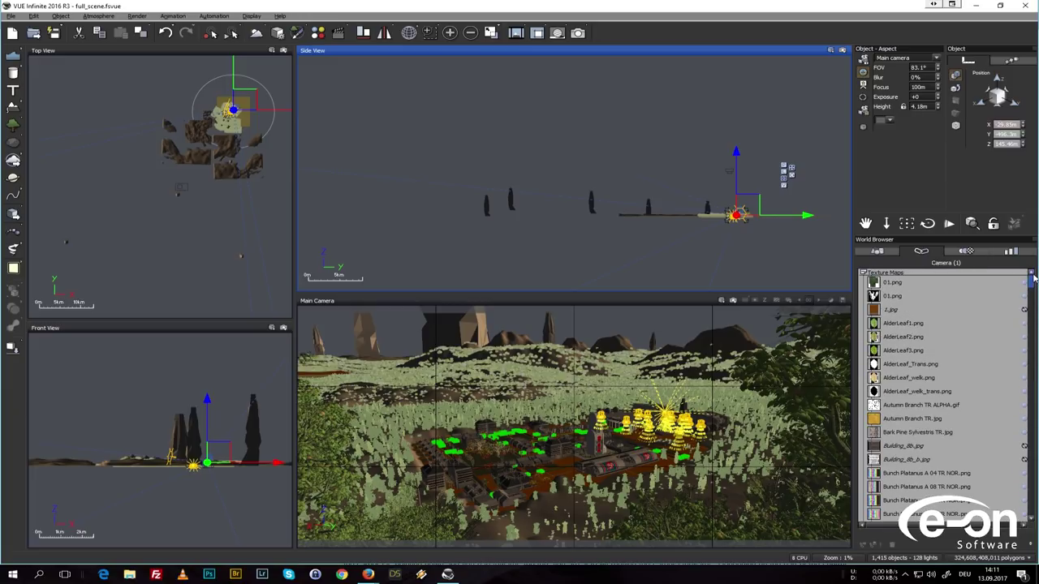
left_click(966, 252)
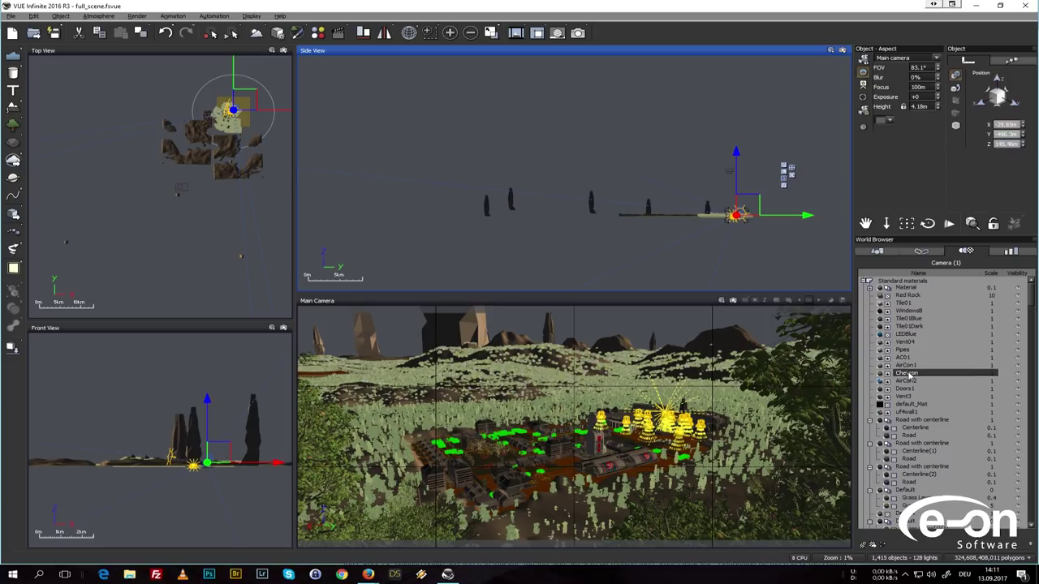
left_click(993, 350)
mouse_move(1032, 292)
left_mouse_down()
mouse_move(1032, 325)
mouse_move(1031, 290)
left_mouse_up()
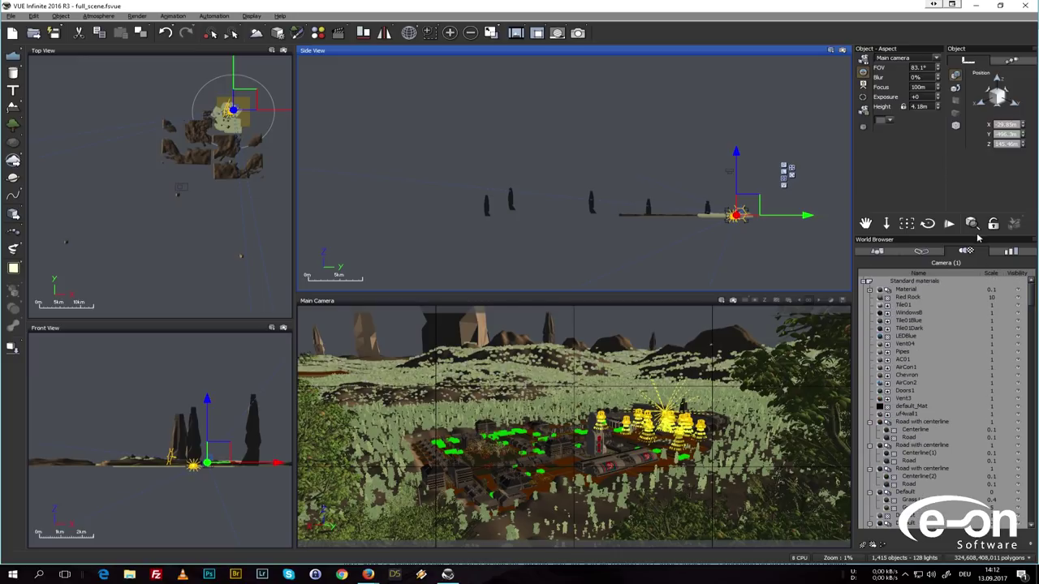
left_click(1011, 253)
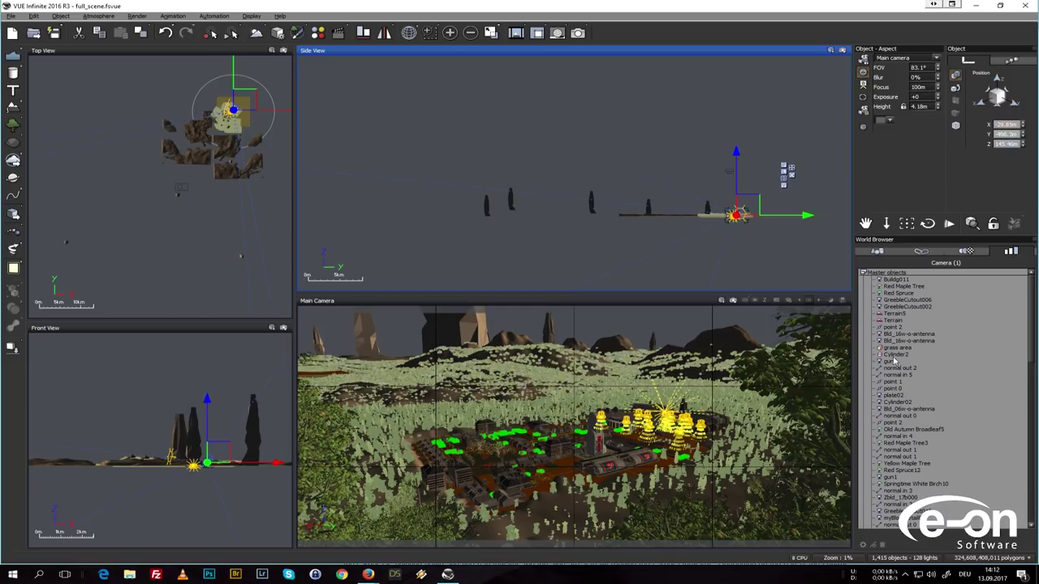
left_click(879, 251)
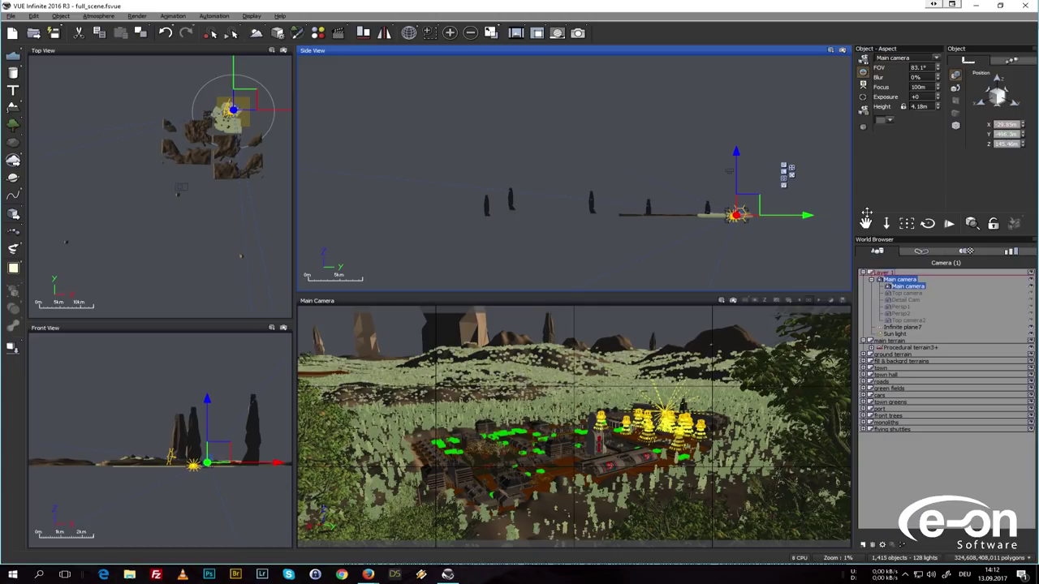
Compare the camera views stored under the main camera: Top camera, Persp1, Persp2 and Top camera2, finishing on Persp2.
left_click(872, 281)
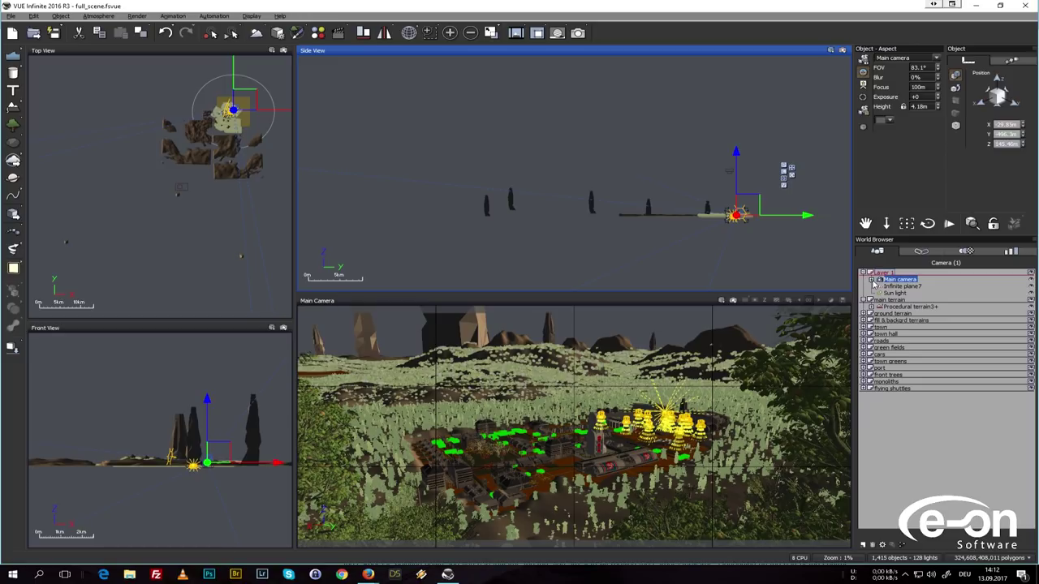
left_click(871, 280)
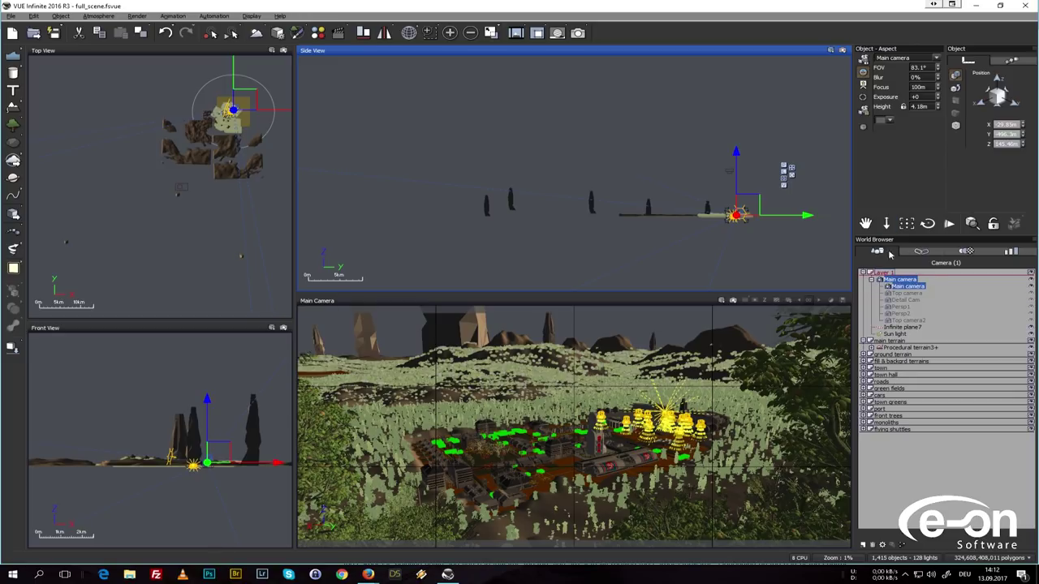
left_click(909, 294)
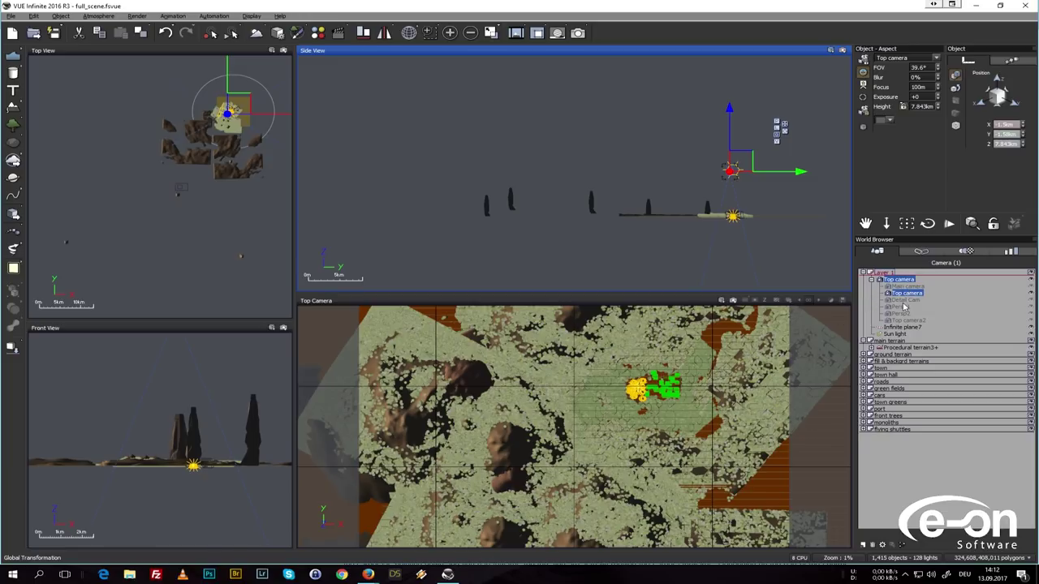
left_click(905, 308)
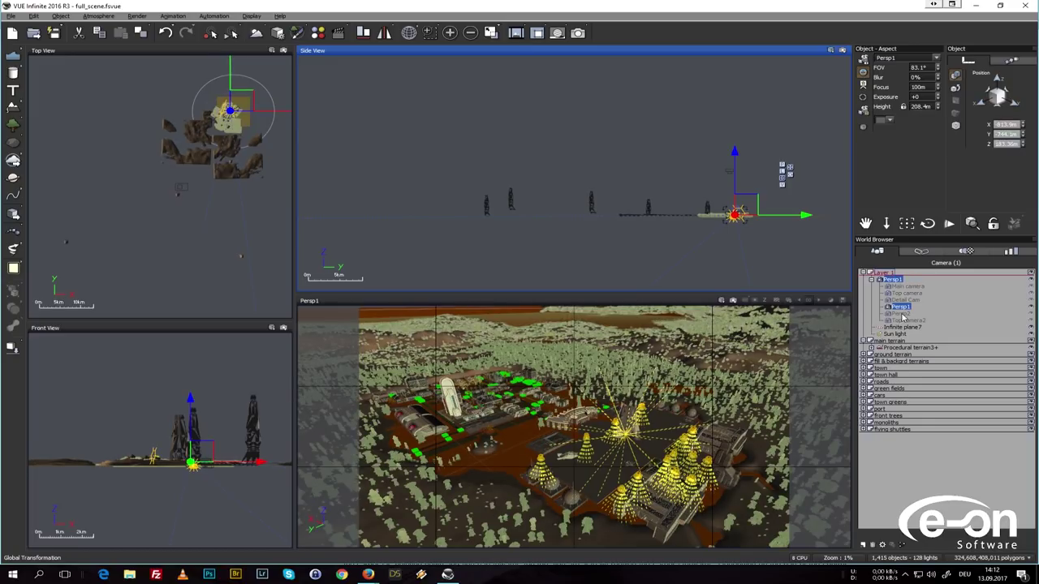
left_click(902, 315)
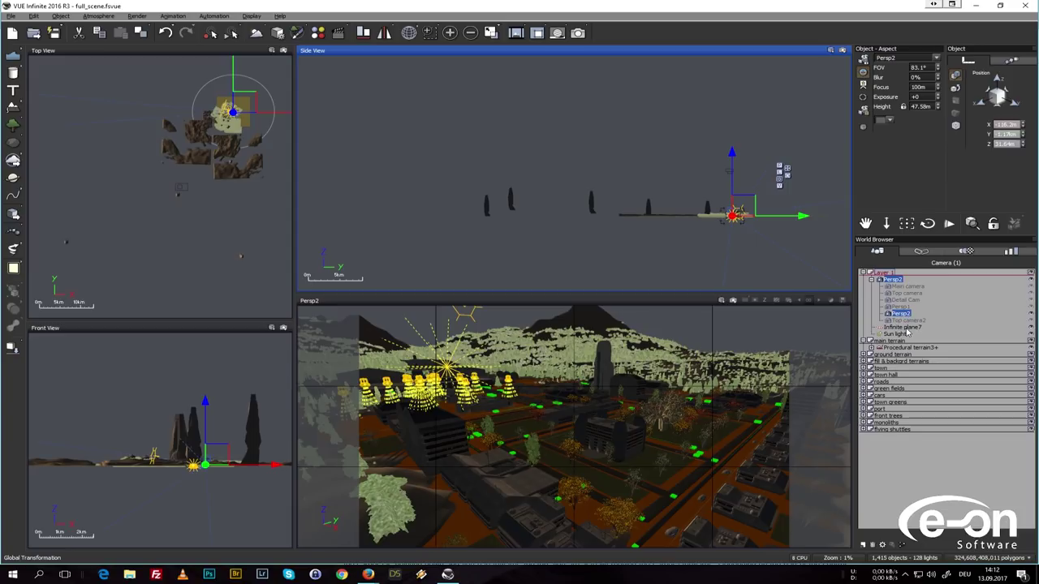
left_click(906, 322)
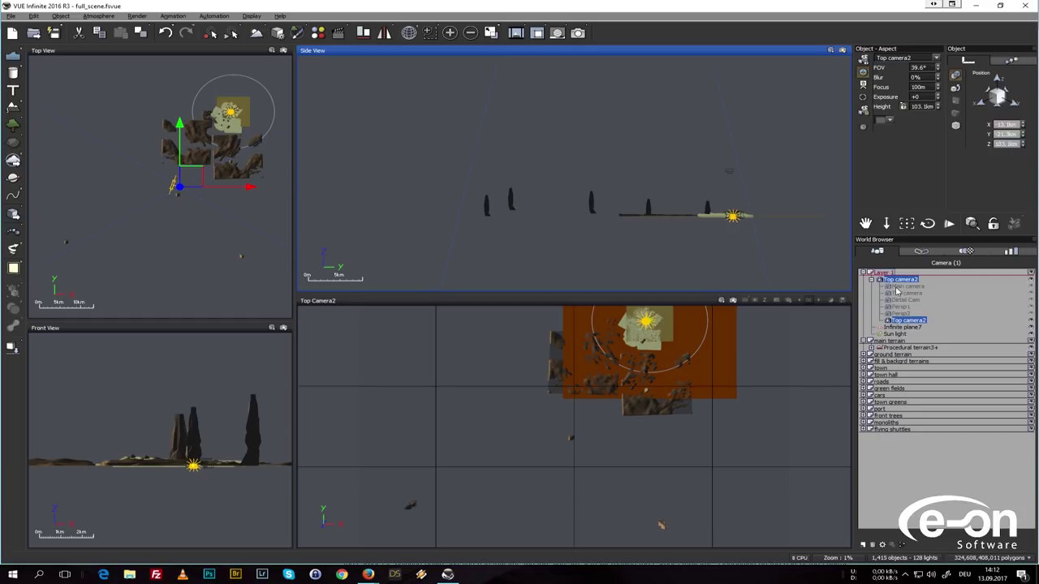
left_click(904, 308)
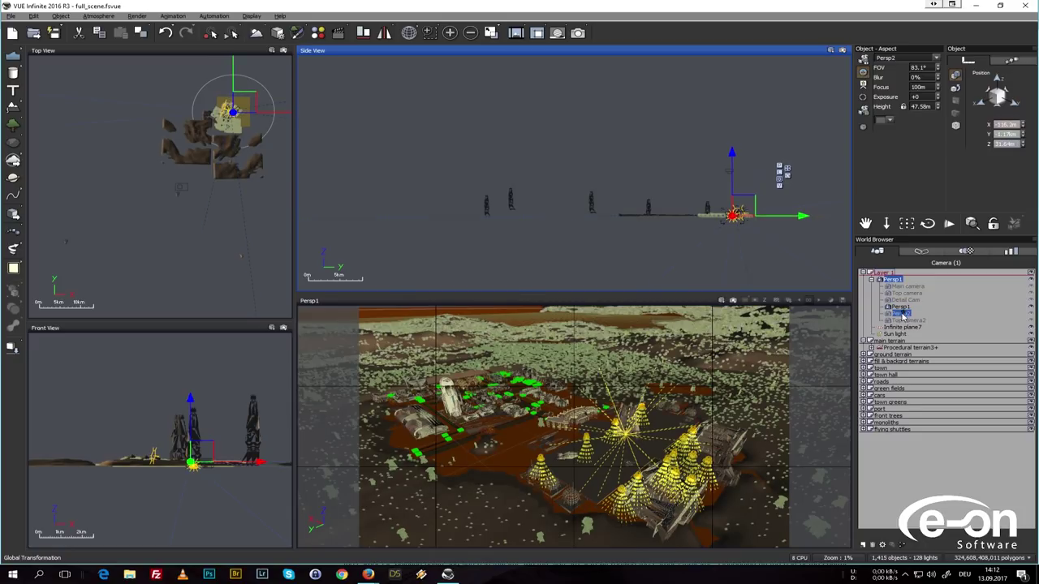
left_click(903, 314)
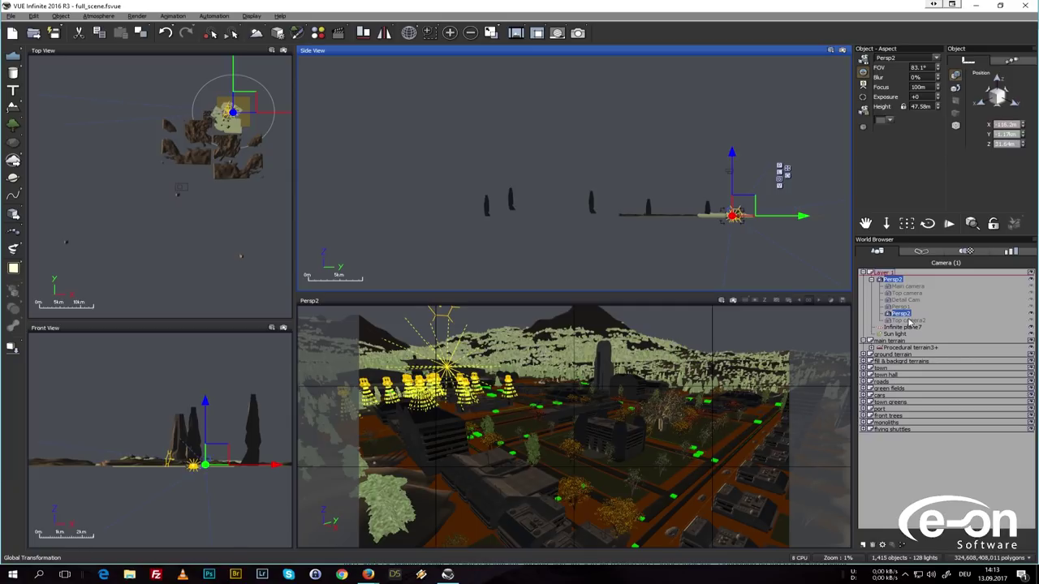
Open the Advanced Camera Options for Persp2 and review the exposure filter choices and the Exposure Value settings.
double_click(901, 315)
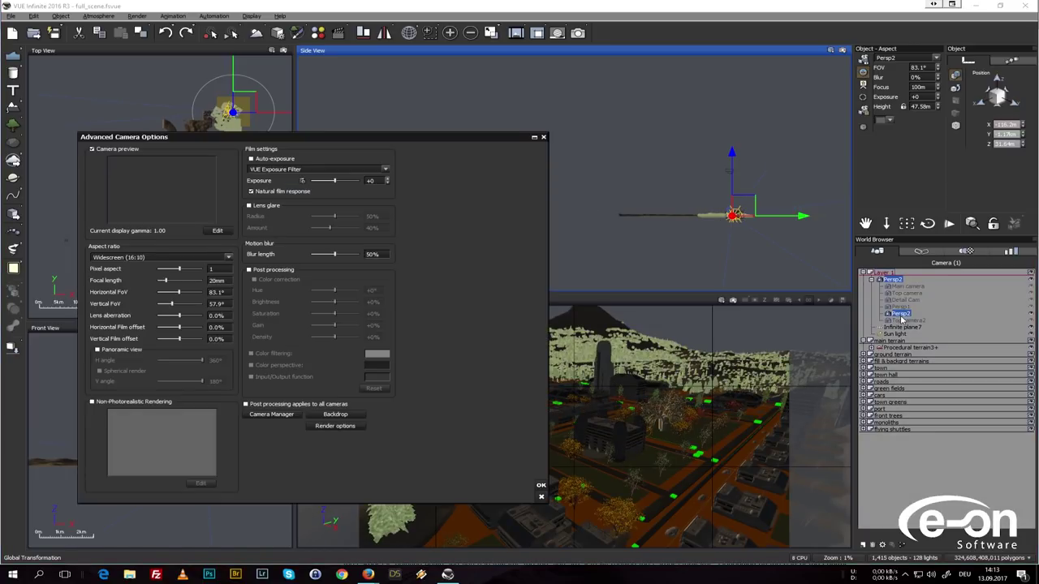
left_click_drag(257, 139, 299, 132)
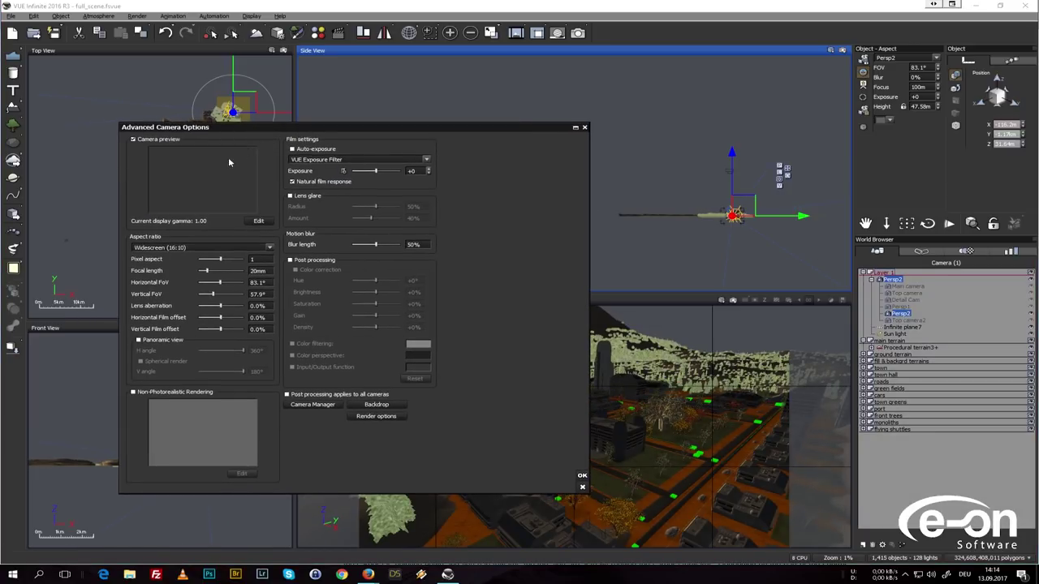
left_click(331, 160)
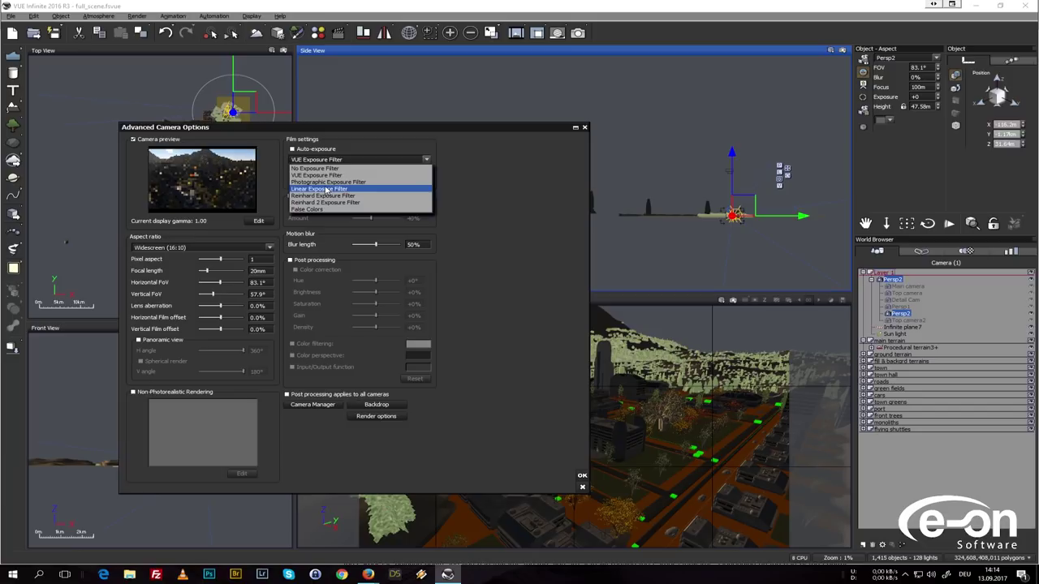
left_click(360, 146)
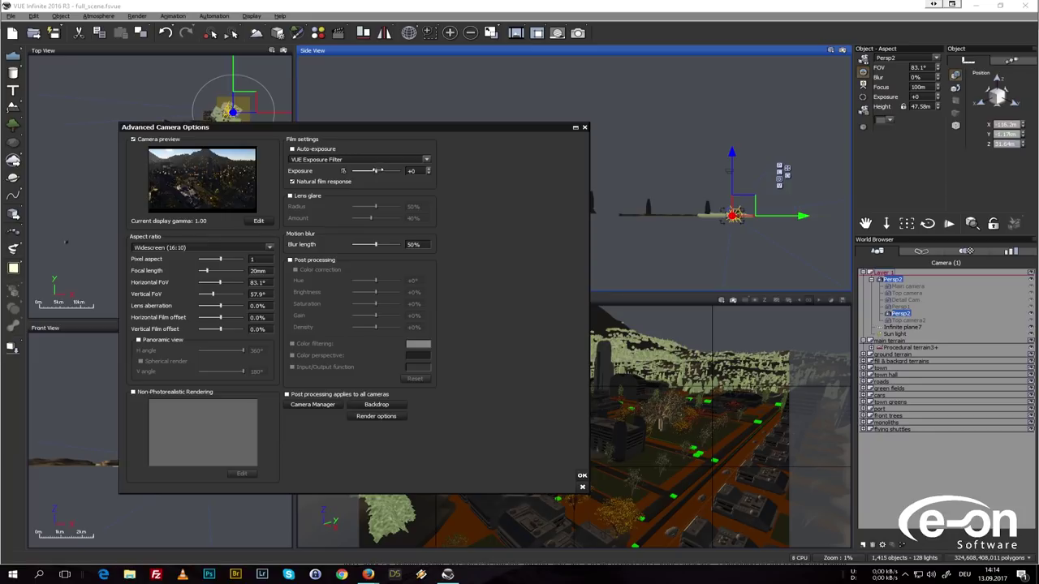
left_click(343, 173)
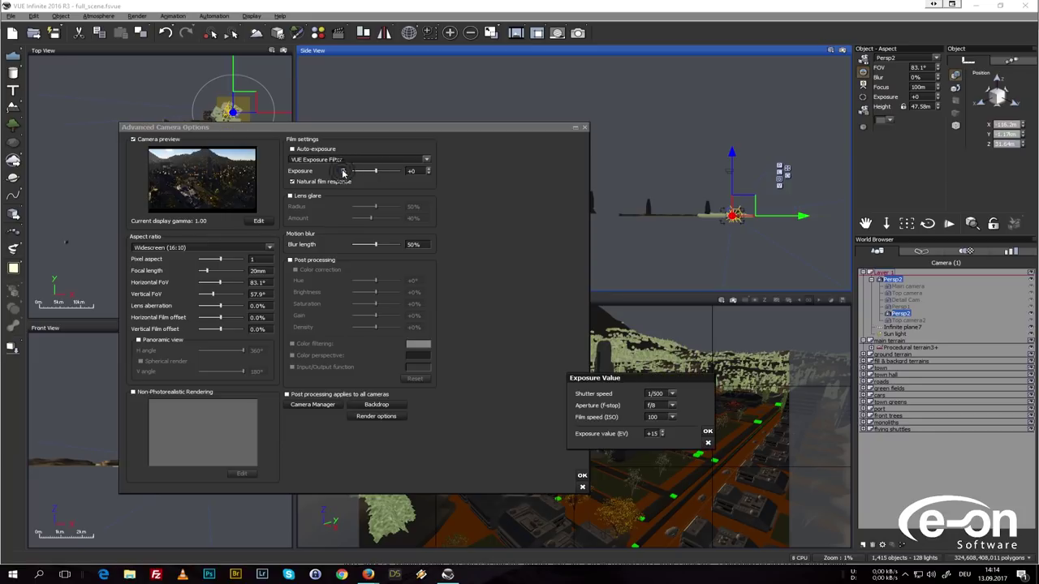
left_click_drag(634, 387, 532, 340)
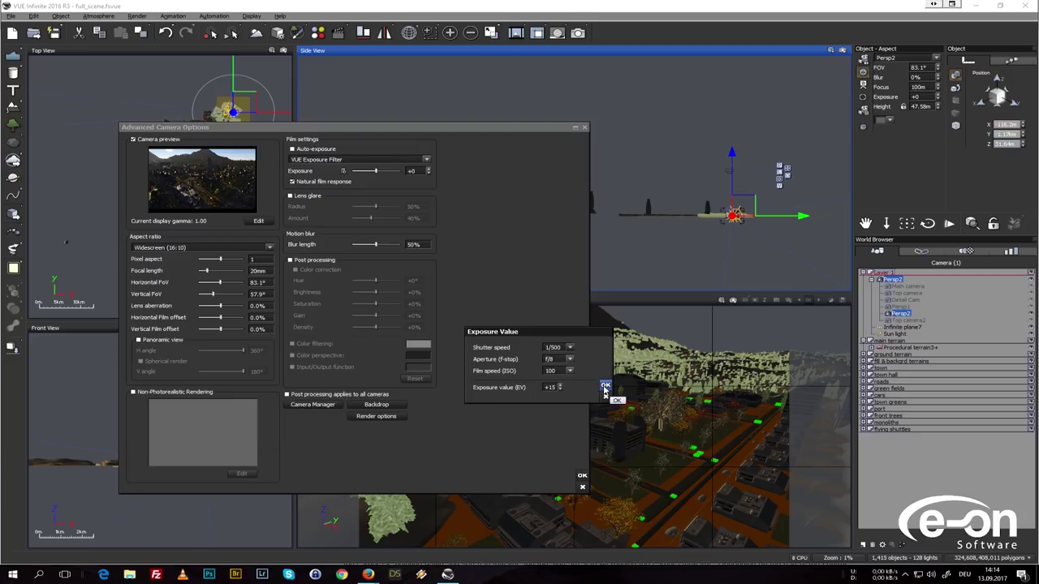
left_click(507, 276)
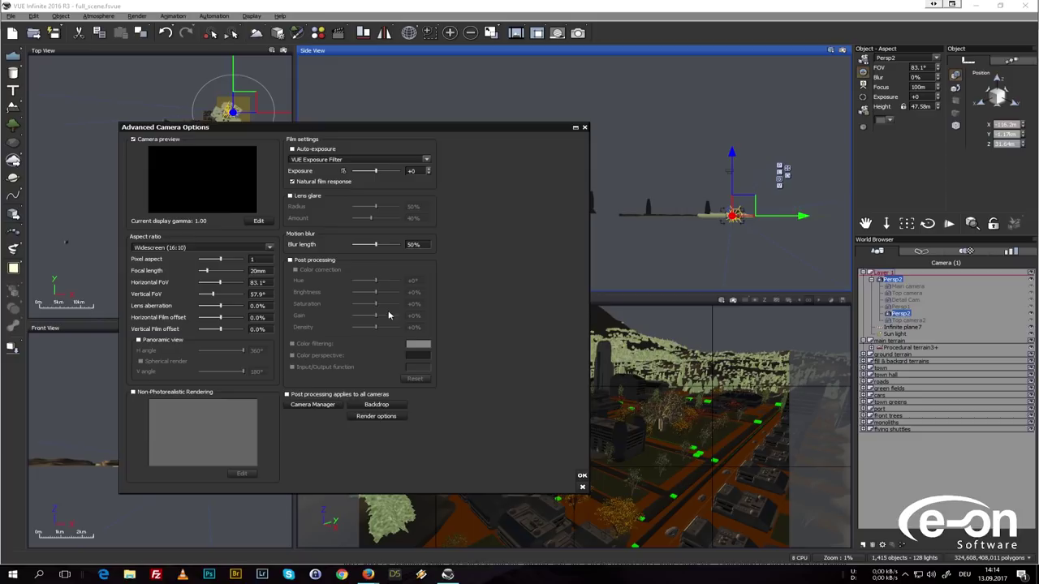
Look at the Camera Backdrop Options for Persp2 and close the Advanced Camera Options.
left_click(376, 405)
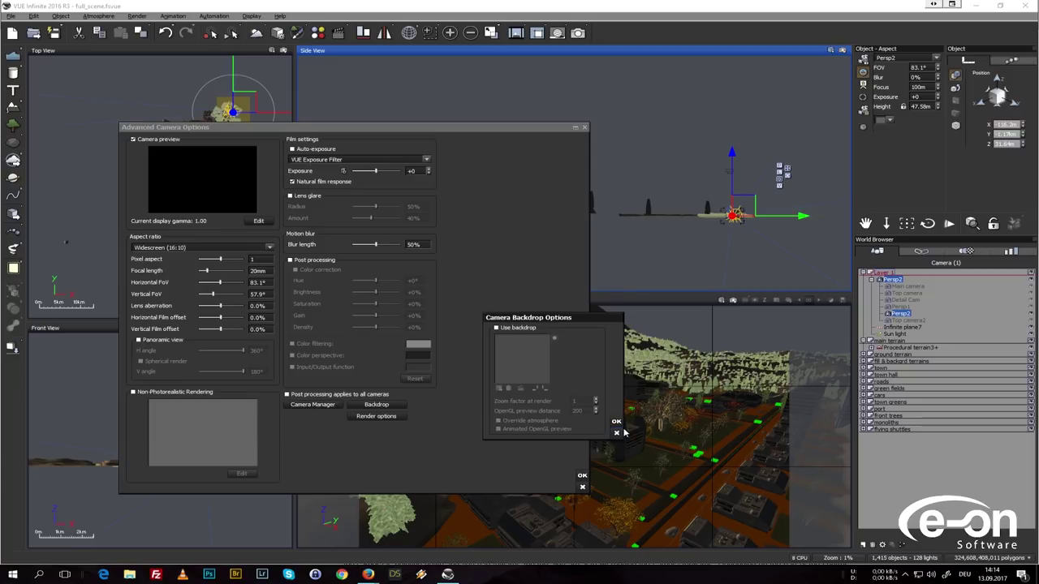
key("Escape")
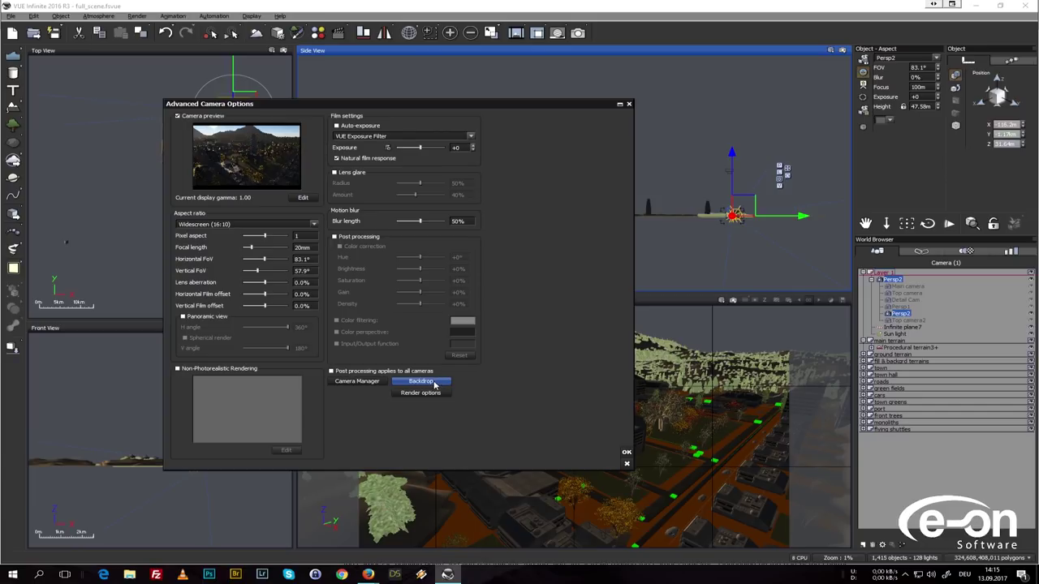
left_click(421, 382)
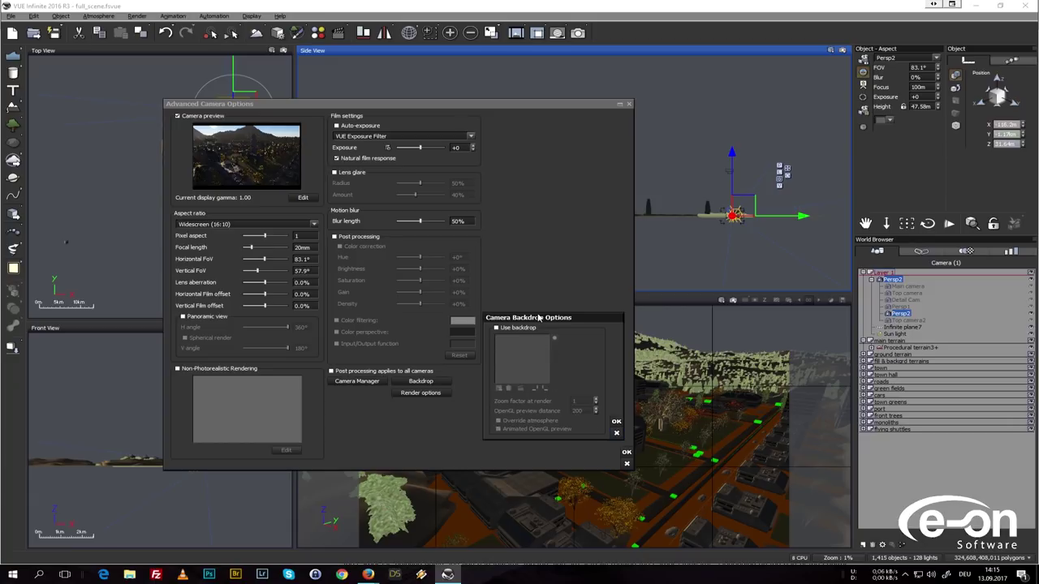
key("Return")
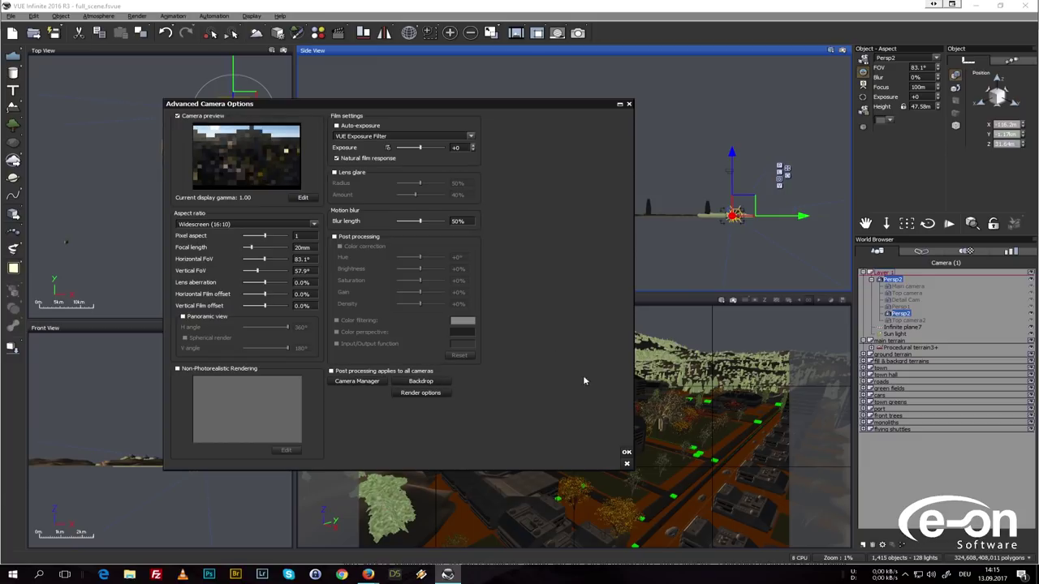
left_click(627, 455)
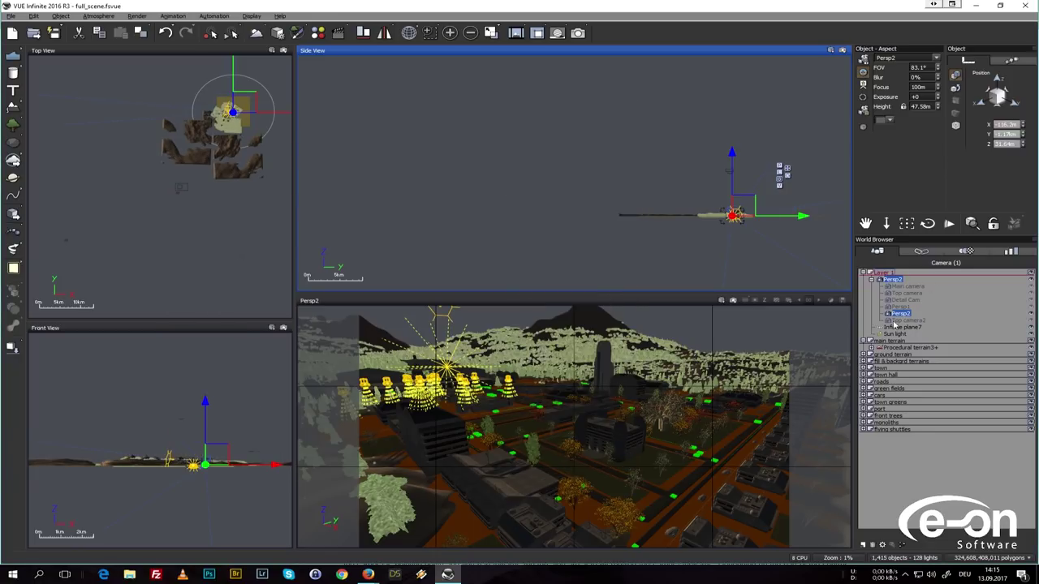
Review the Sun light's volumetric, shadow, lighting and influence settings in the Light Editor, and close the editor.
left_click(894, 334)
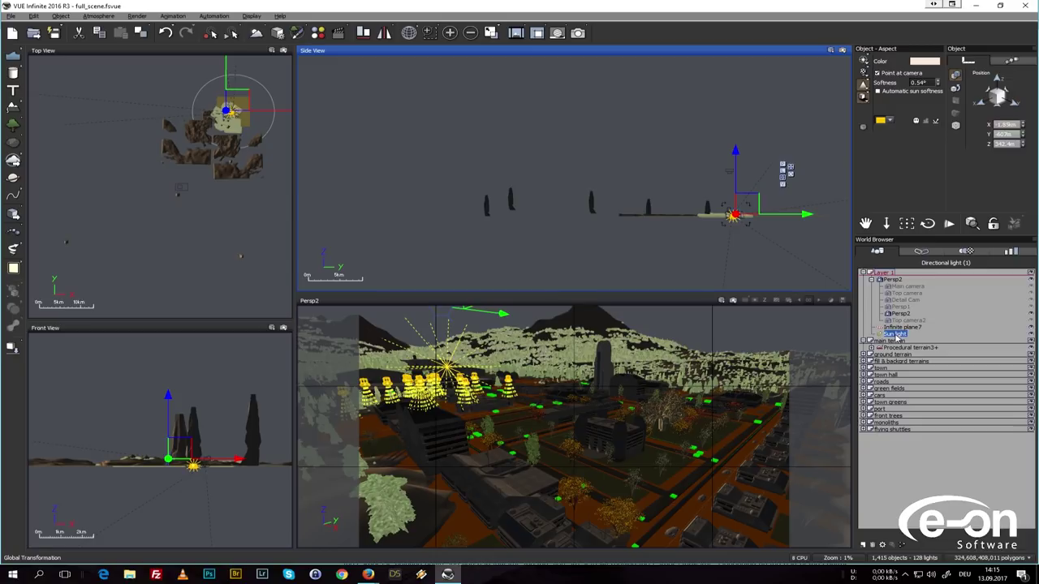
double_click(896, 335)
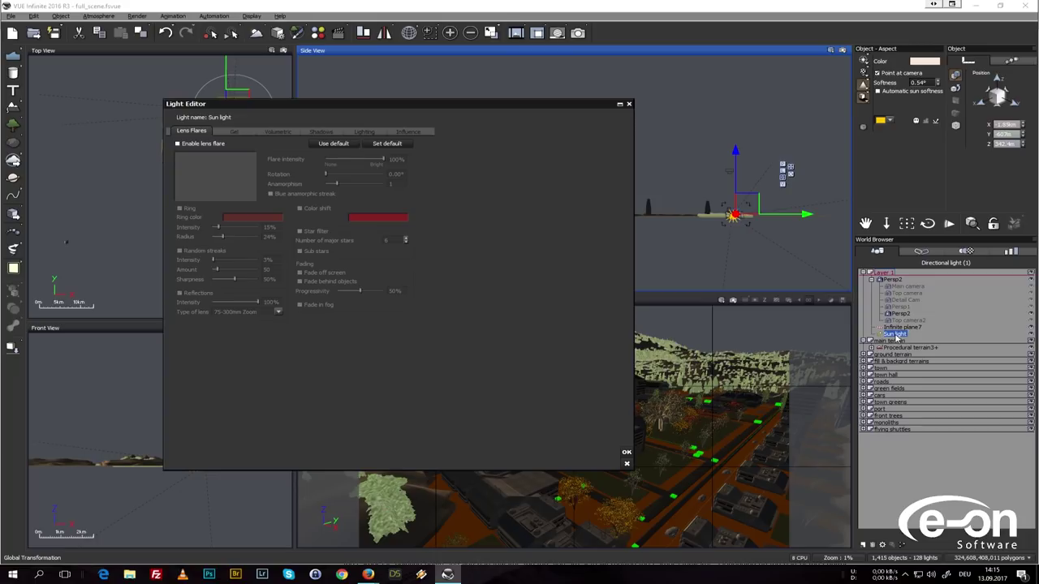
left_click(280, 131)
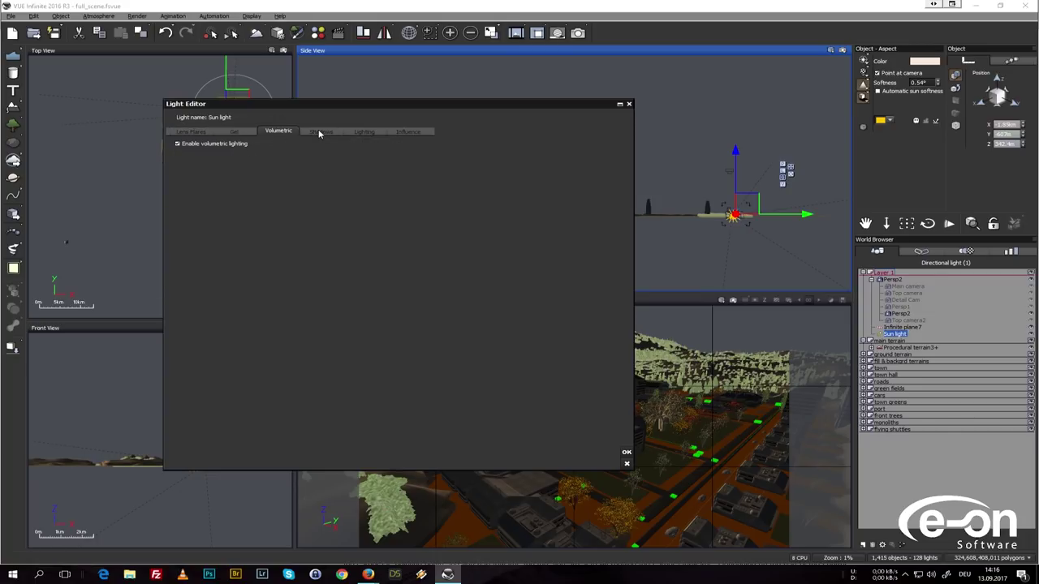
left_click(329, 132)
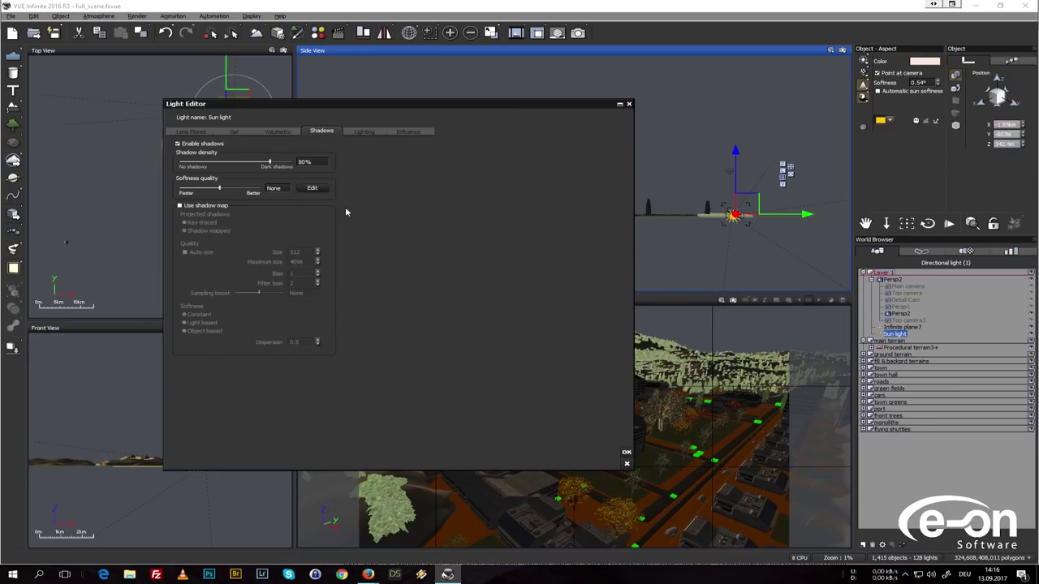
left_click(364, 131)
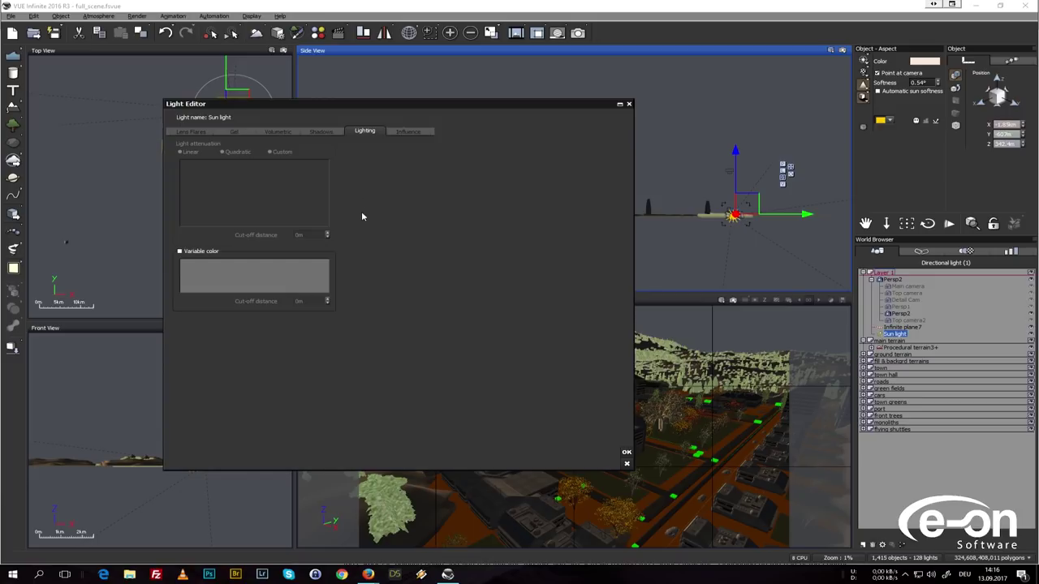
left_click(407, 132)
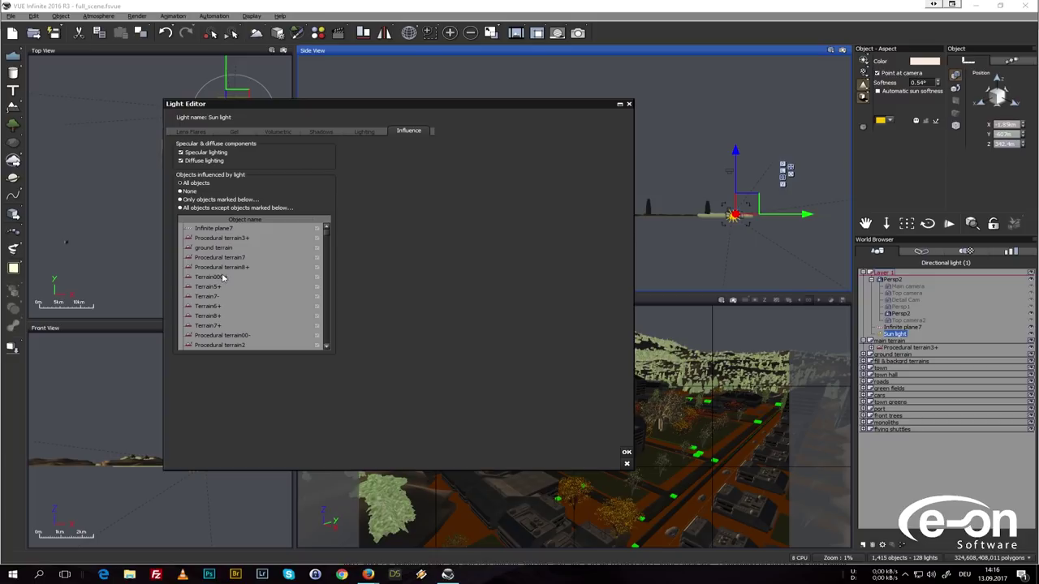
left_click(627, 452)
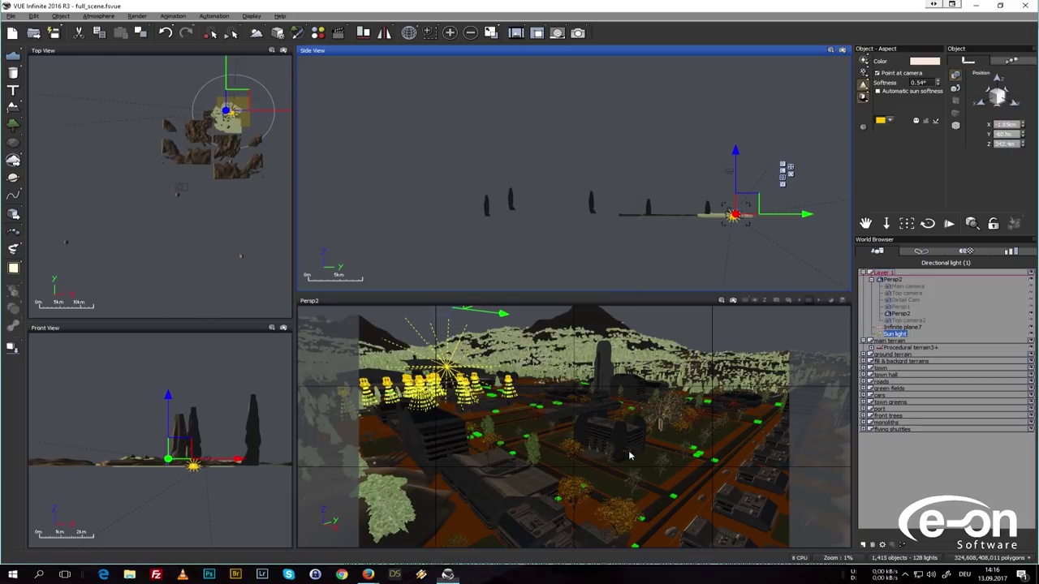
Open the Procedural terrain3+ object from the main terrain layer in the Terrain Editor.
left_click(910, 347)
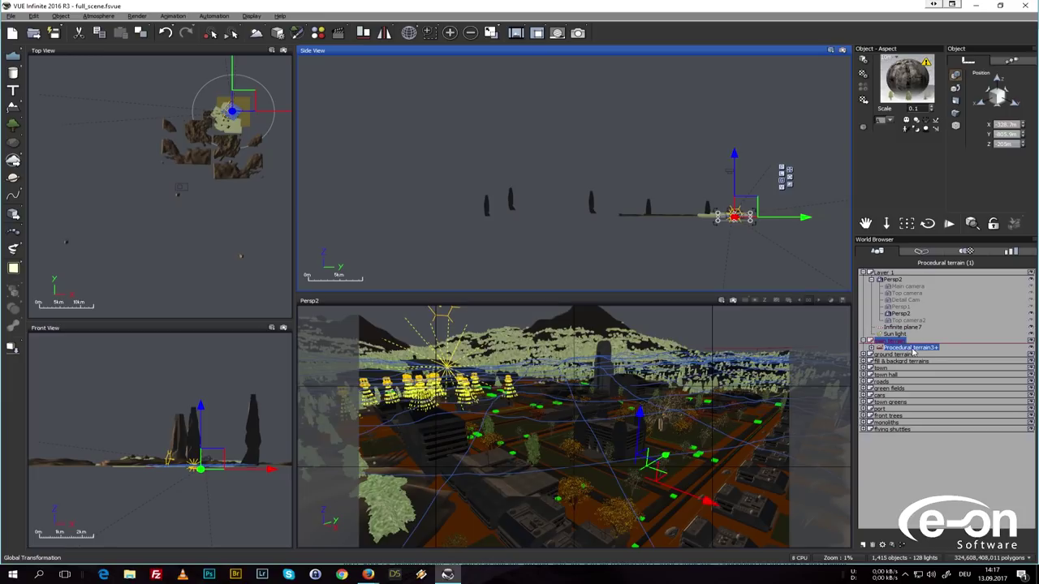
double_click(917, 351)
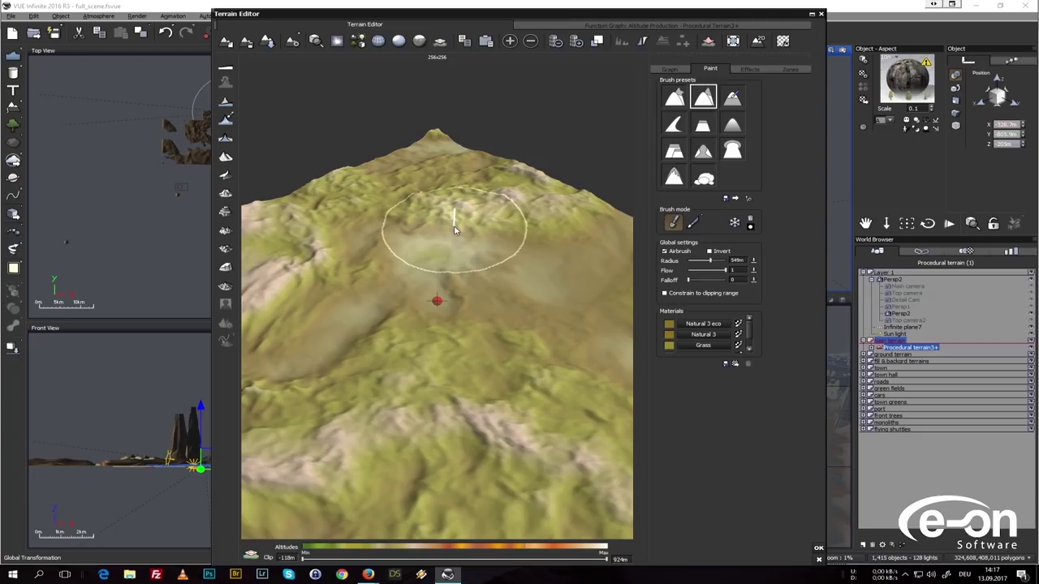
mouse_move(459, 235)
left_mouse_down()
mouse_move(476, 220)
mouse_move(513, 266)
mouse_move(584, 195)
left_mouse_up()
Examine the Terrain Fractal and Strata nodes in the terrain's altitude function graph, and return to the sculpting view.
left_click(631, 25)
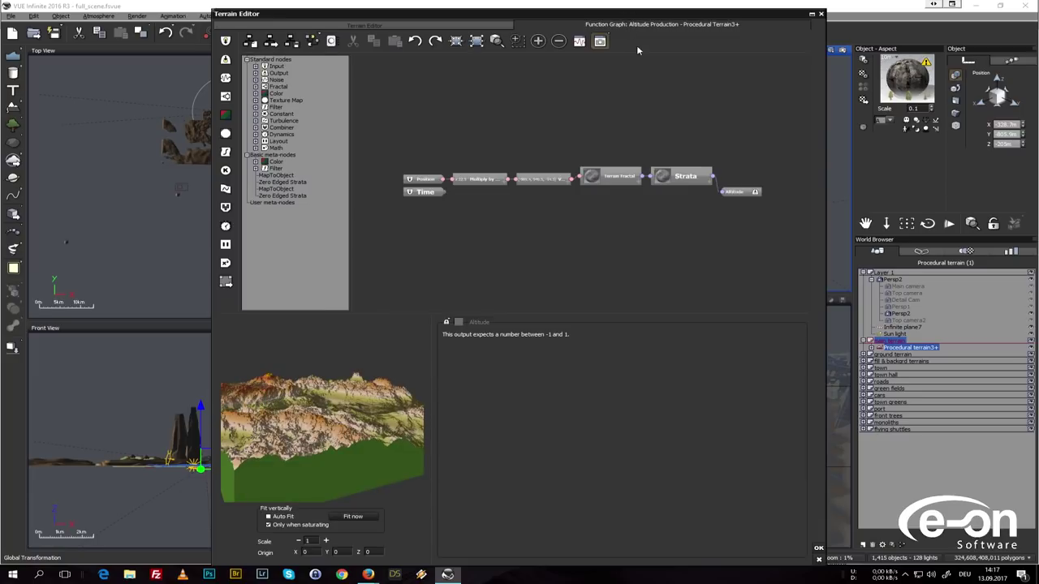
left_click(614, 177)
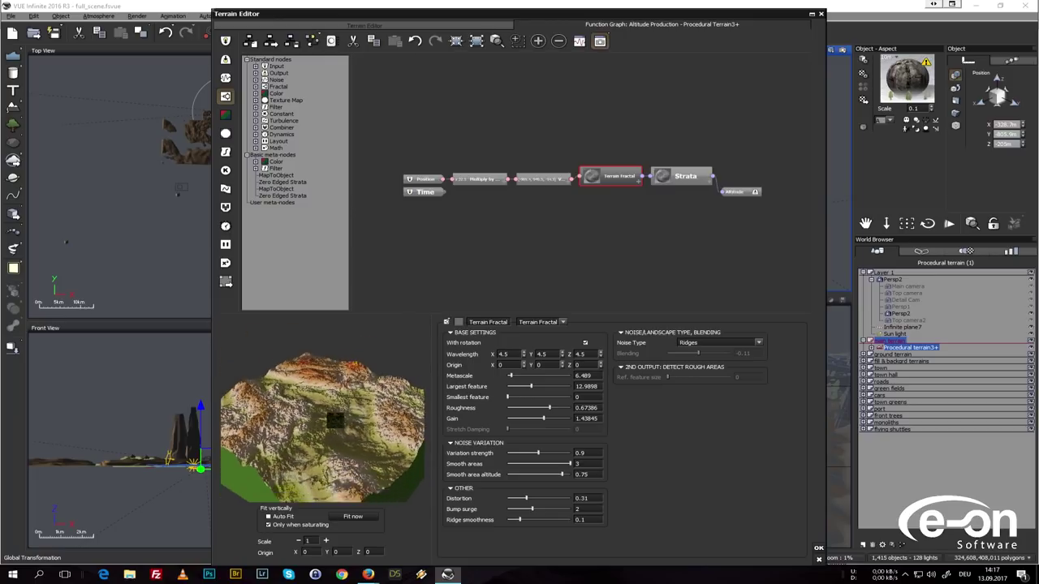
left_click(686, 175)
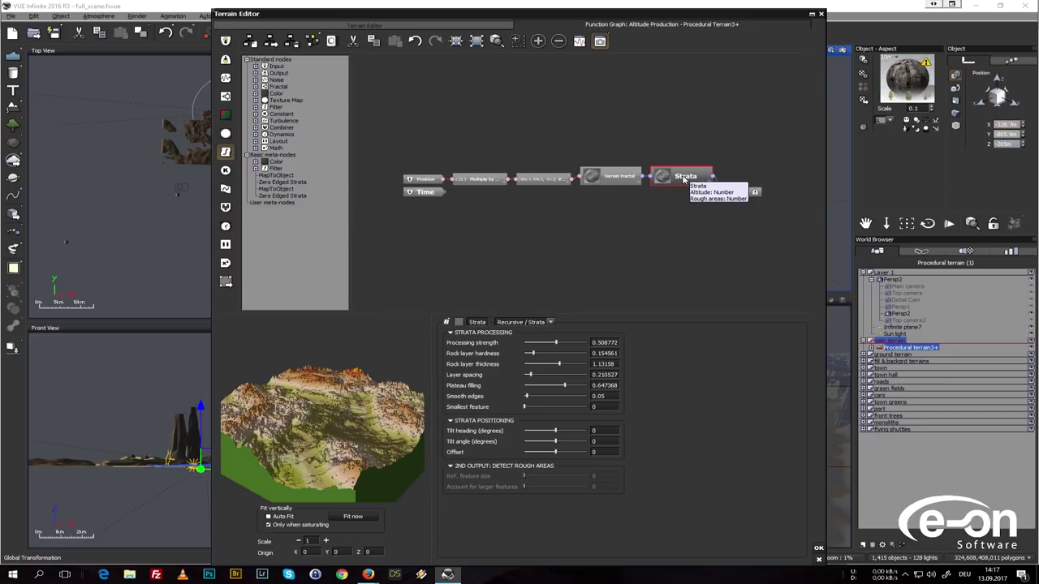
left_click(395, 28)
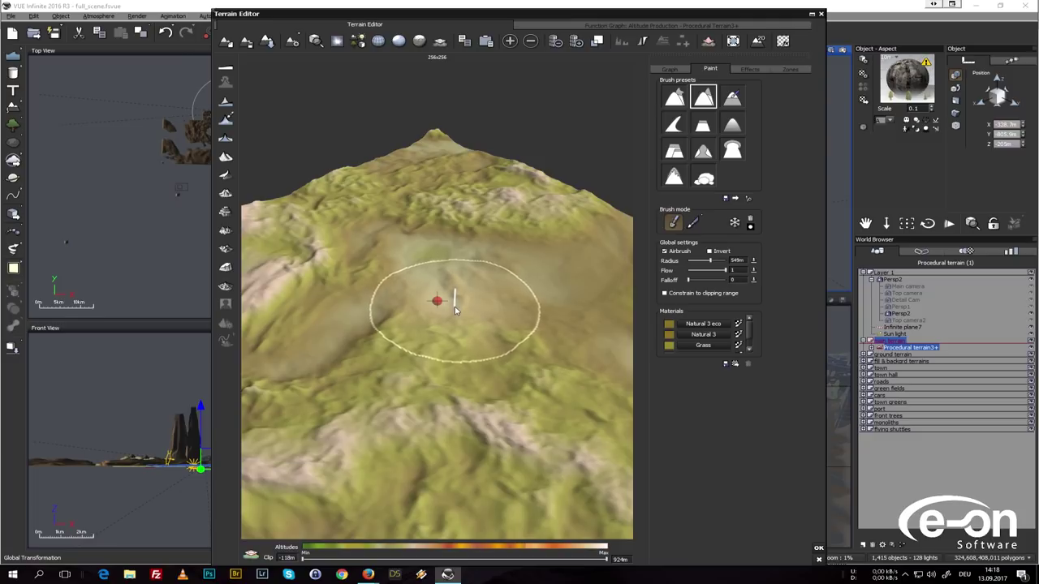
Inspect the procedural terrain's surface from several lower angles in the Terrain Editor preview.
left_click_drag(457, 316, 457, 316)
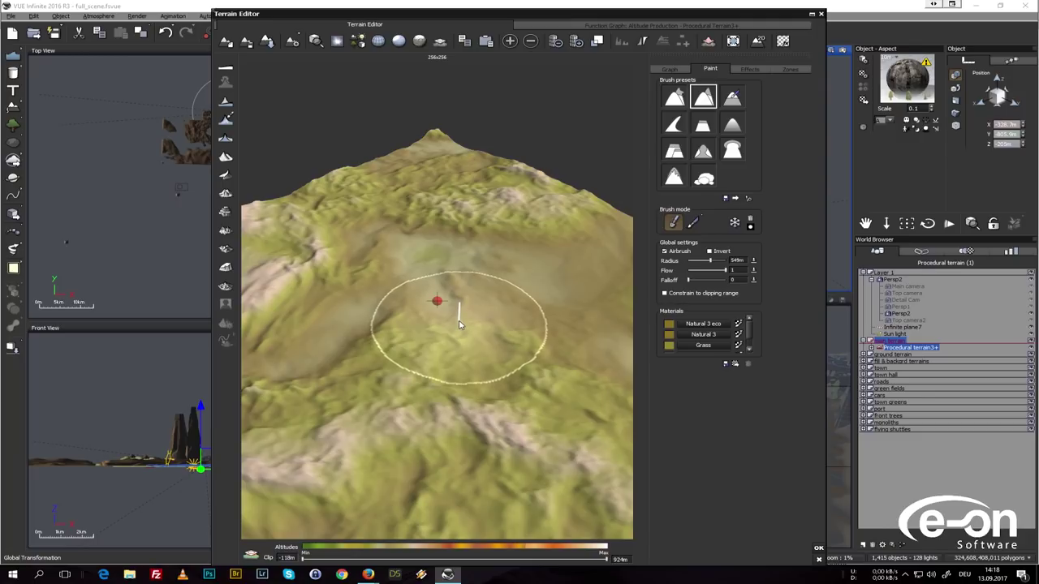
left_click_drag(461, 328, 498, 344)
right_click_drag(498, 343, 460, 301)
mouse_move(444, 328)
left_mouse_down()
mouse_move(437, 337)
mouse_move(449, 332)
left_mouse_up()
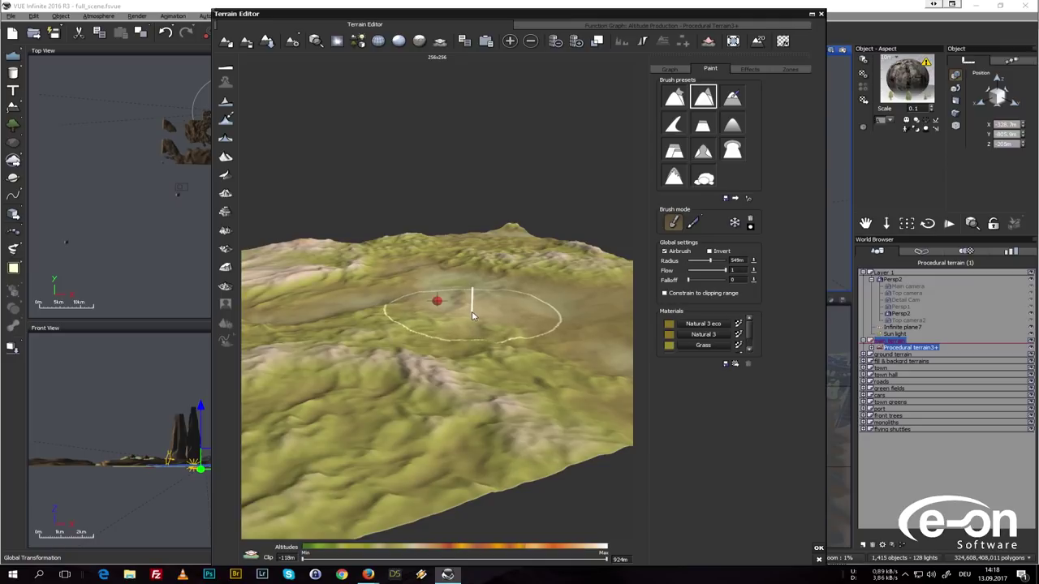
right_click_drag(469, 312, 478, 315)
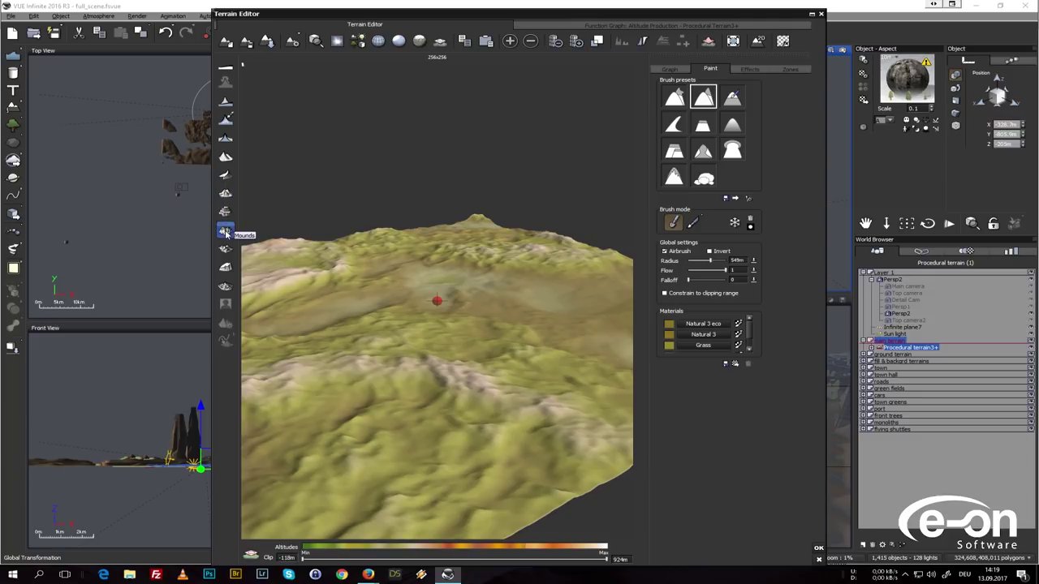
left_click(225, 289)
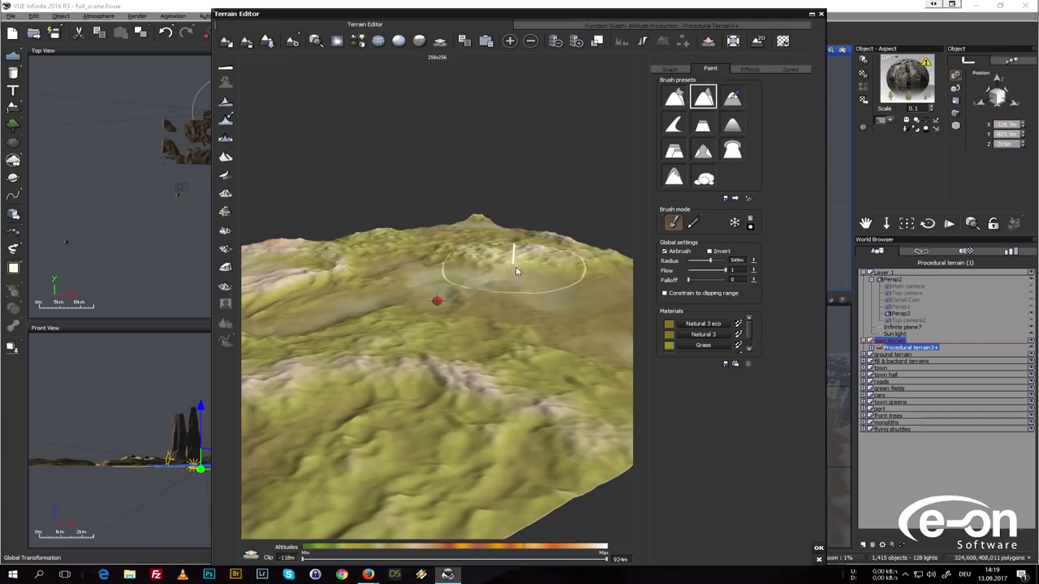
right_click_drag(490, 311, 478, 297)
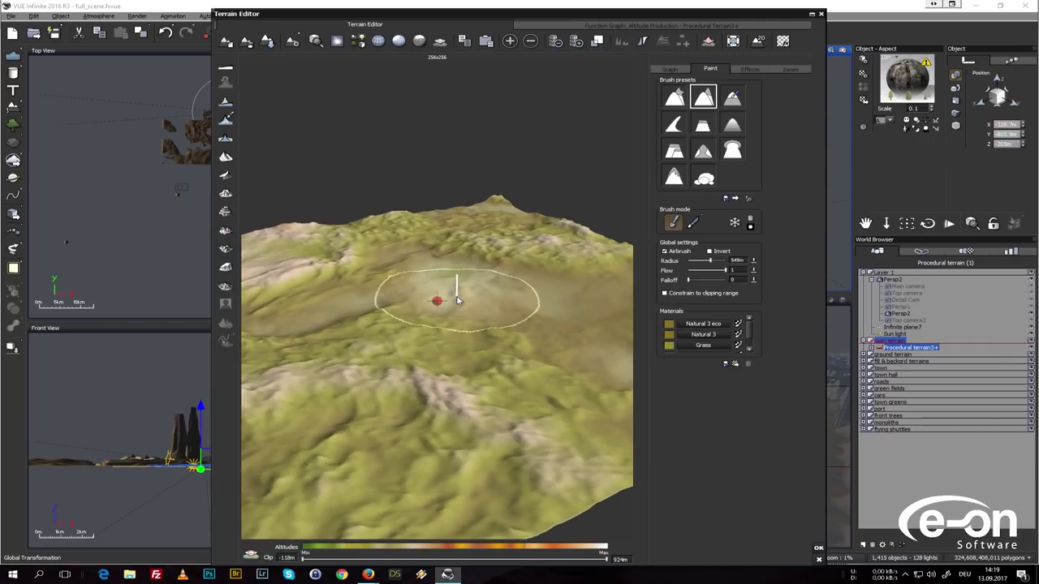
mouse_move(458, 299)
right_mouse_down()
mouse_move(467, 296)
mouse_move(457, 301)
right_mouse_up()
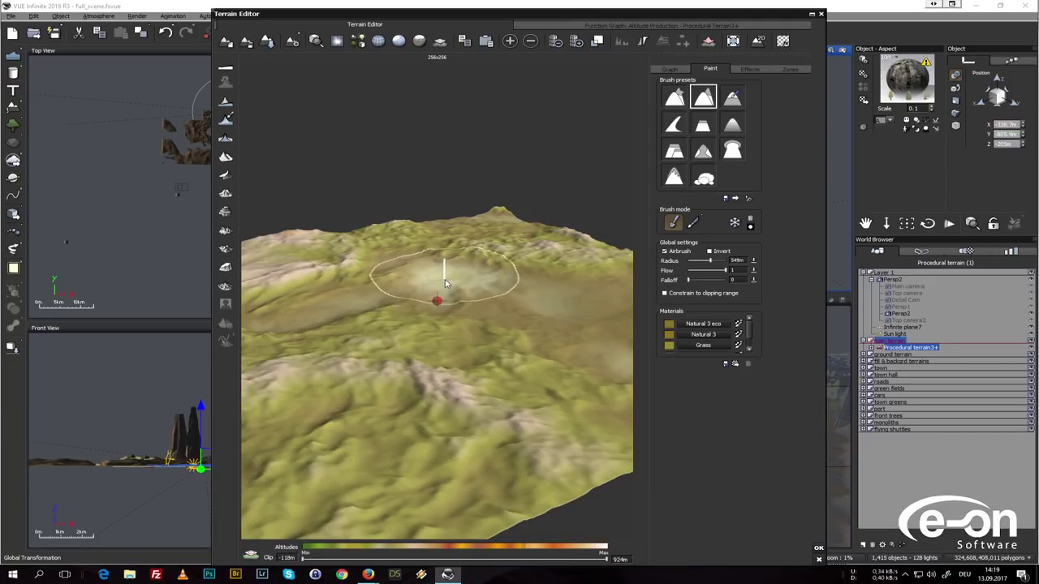
right_click_drag(473, 281, 479, 311)
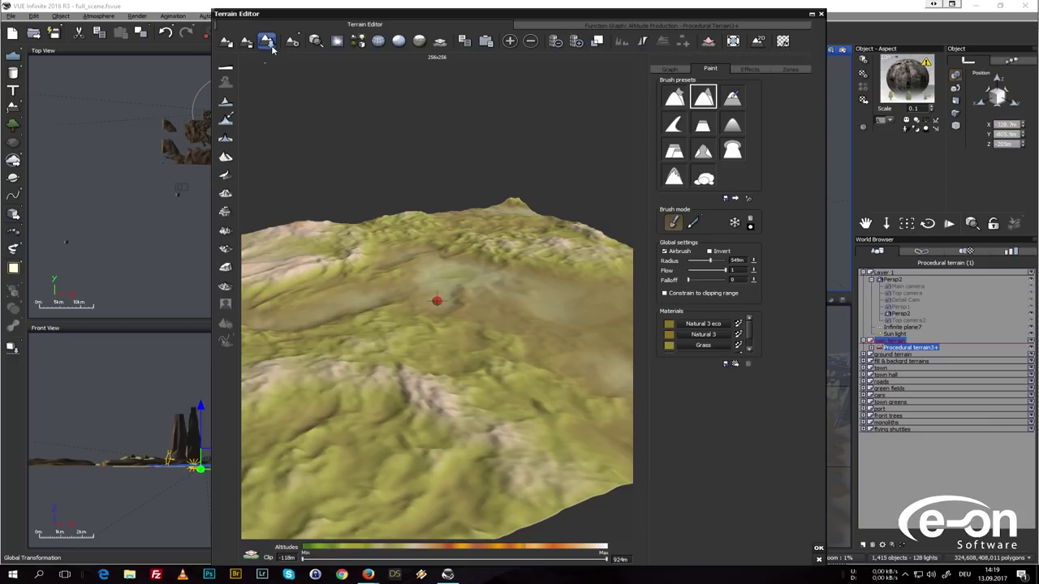
Check the available terrain type options and display the surrounding scene objects in the Terrain Editor preview.
left_click(296, 44)
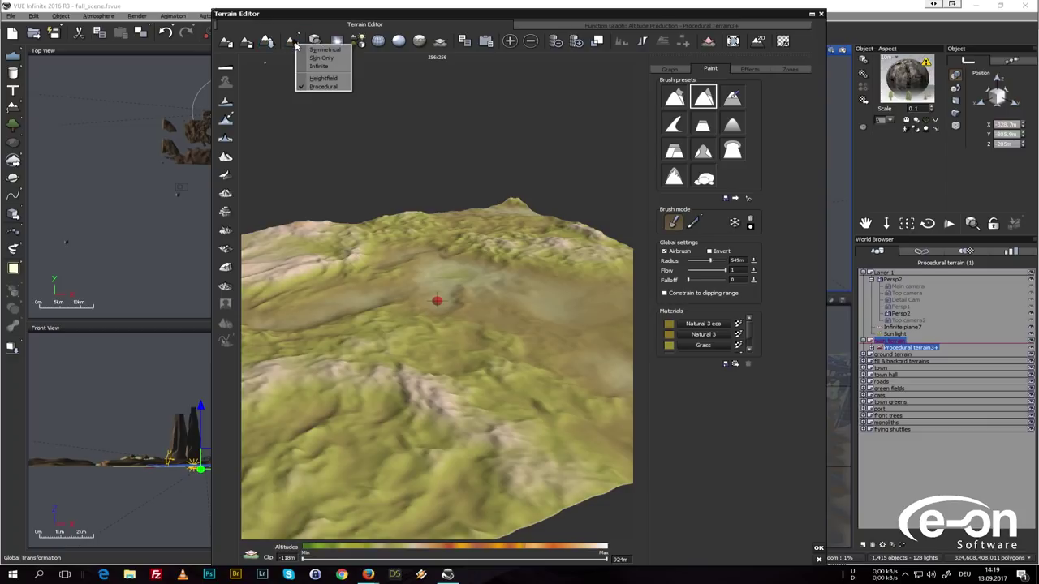
left_click(317, 27)
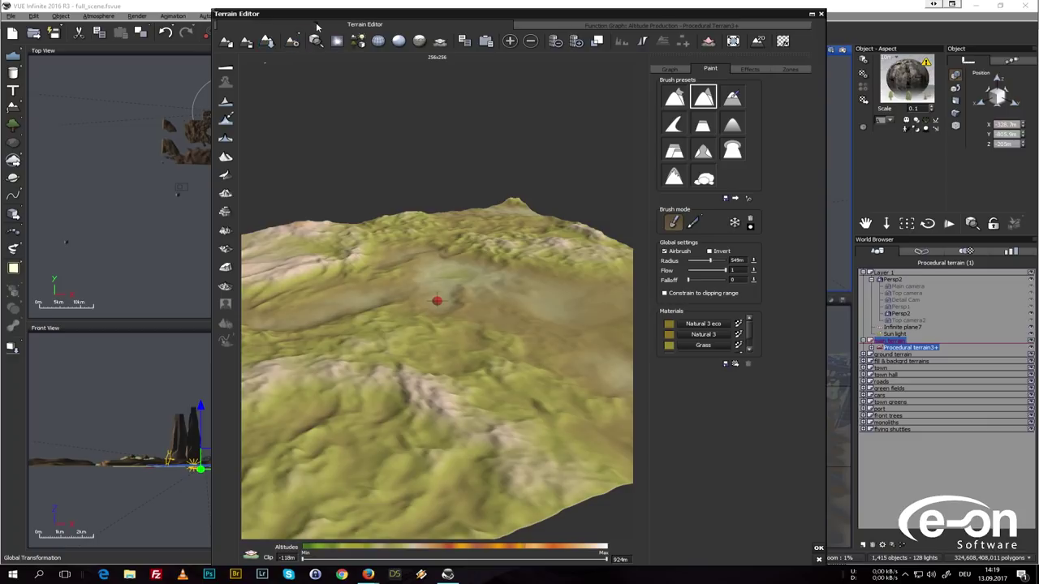
left_click(357, 41)
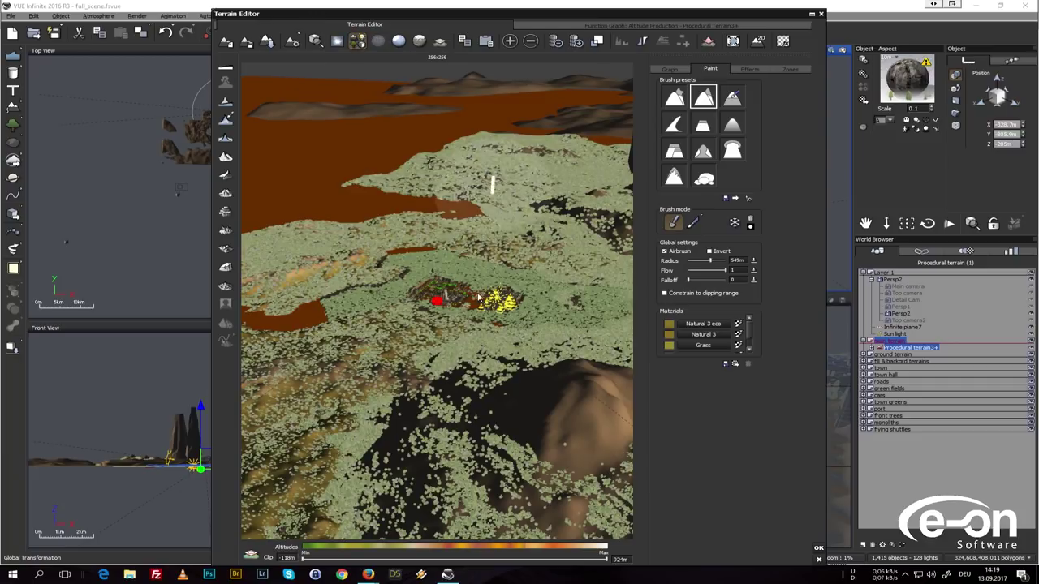
Inspect the town area and surrounding scene objects from above in the terrain preview, and hide the scene objects.
scroll(455, 300, "up", 3)
right_click_drag(469, 312, 348, 301)
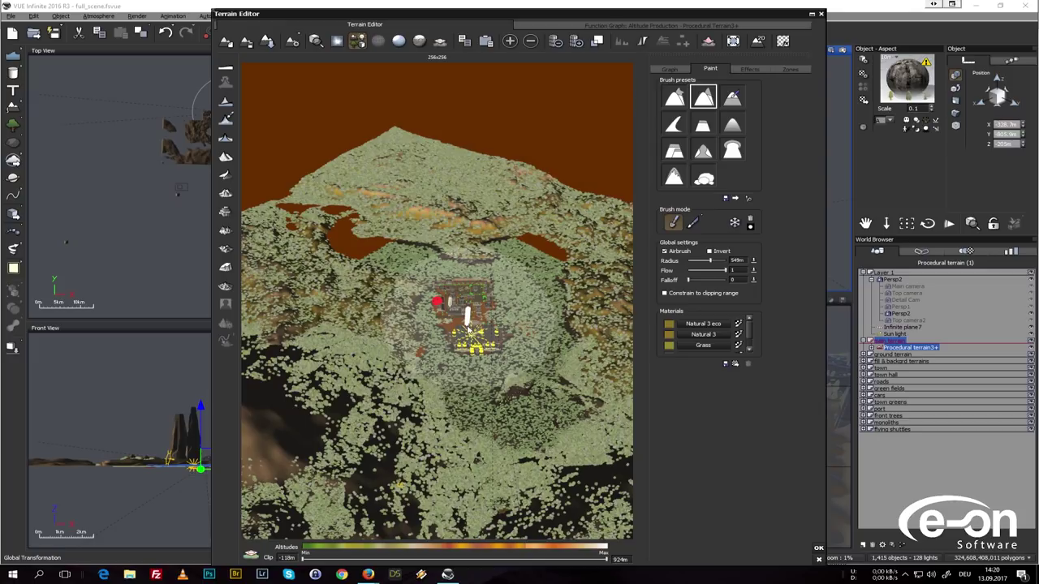
right_click_drag(469, 325, 470, 333)
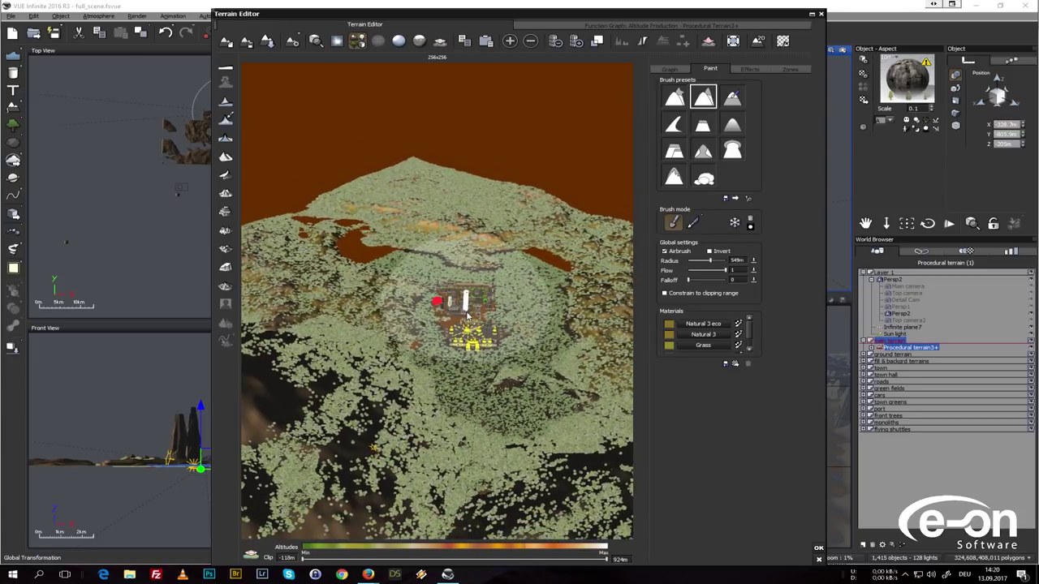
left_click(358, 42)
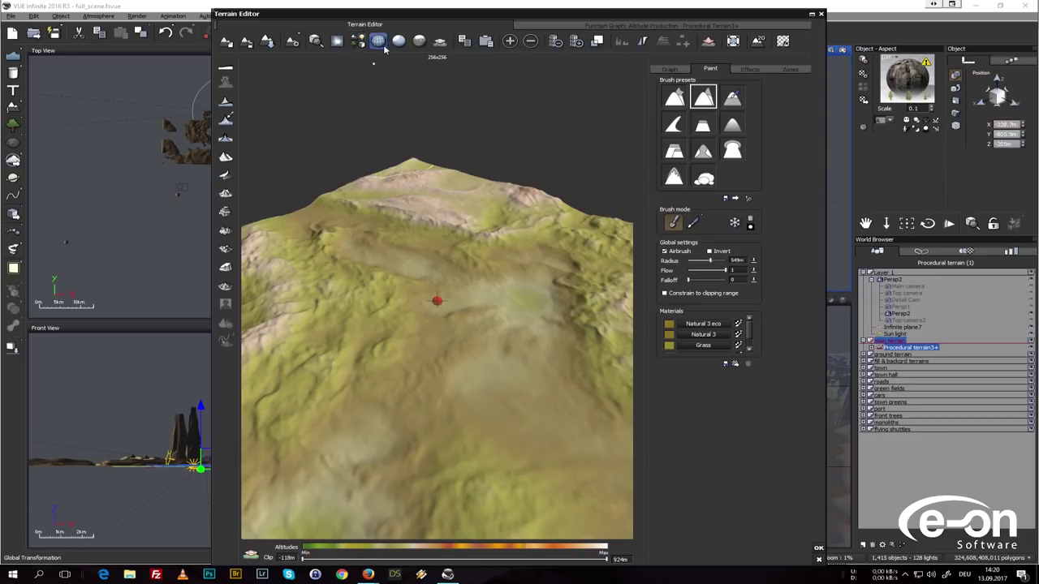
Check the wireframe, texture and lighting display modes of the terrain preview, and return to the plain altitude-coloured view.
left_click(378, 42)
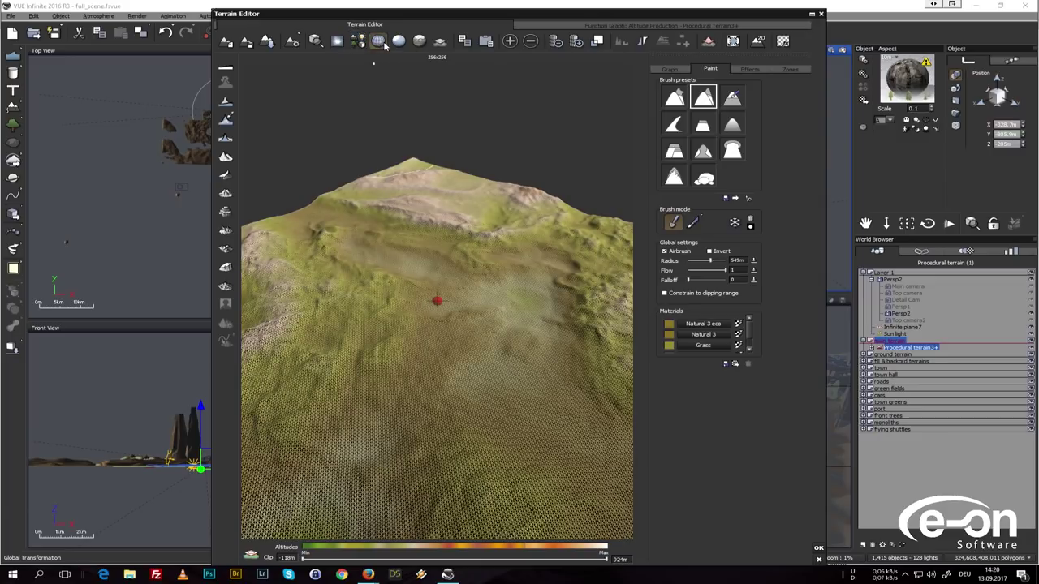
left_click(398, 41)
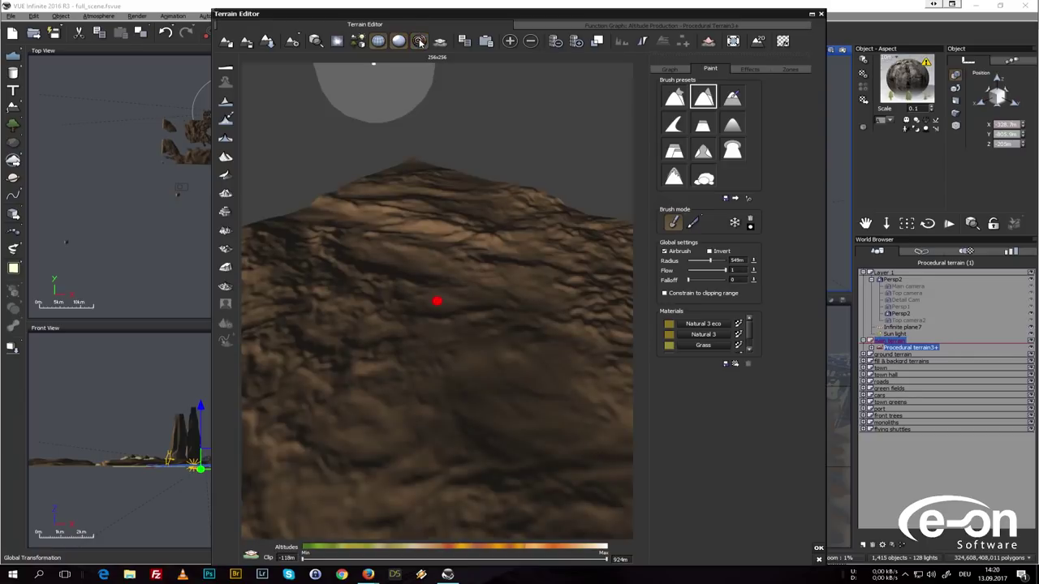
left_click(425, 43)
left_click(416, 42)
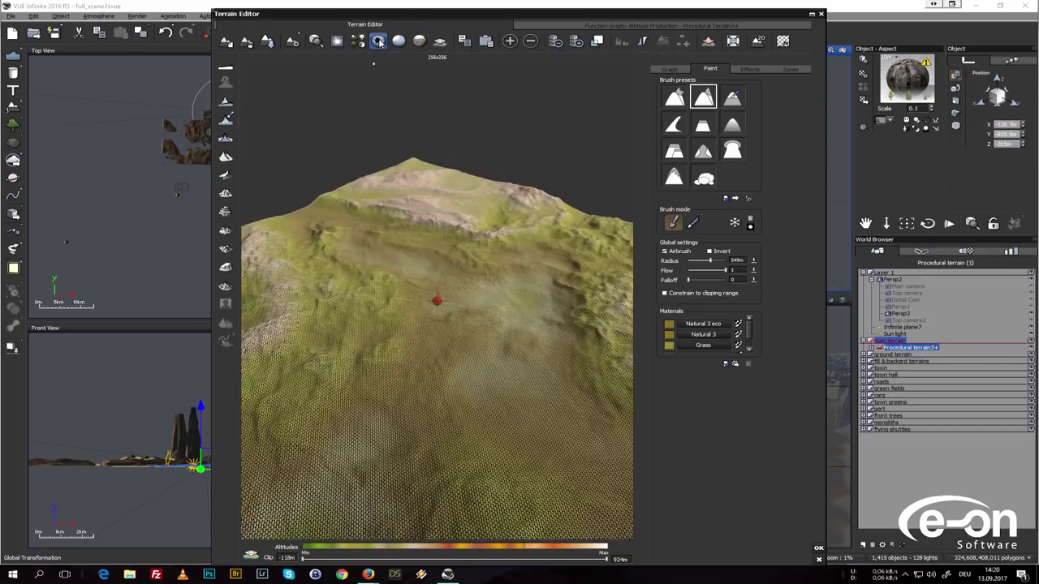
left_click(378, 41)
mouse_move(490, 352)
right_mouse_down()
mouse_move(459, 353)
mouse_move(487, 348)
right_mouse_up()
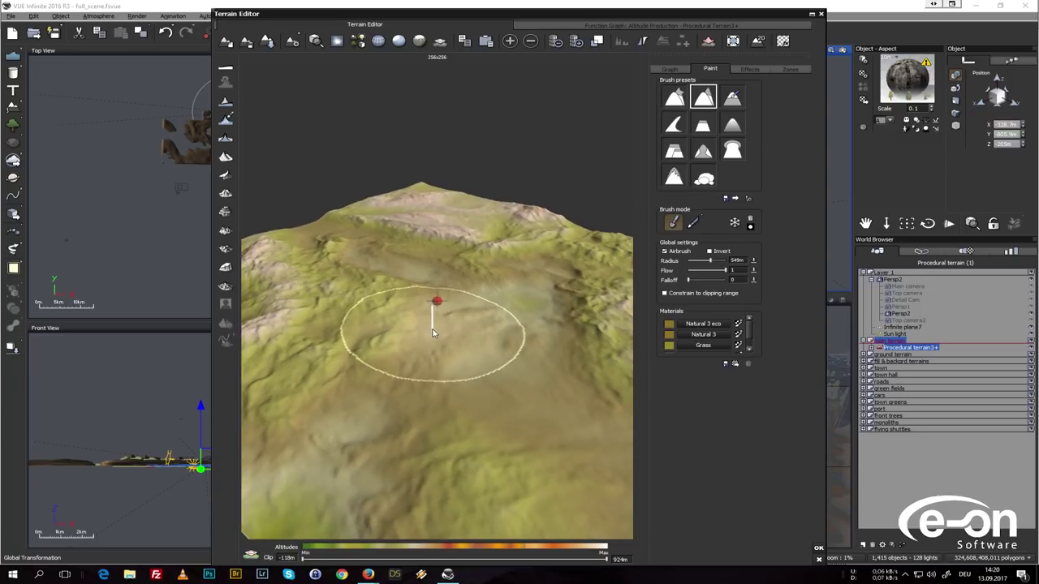
Review the procedural terrain's altitude graph settings, erosion and global effects, and zone list, and close the Terrain Editor without applying changes.
left_click(555, 41)
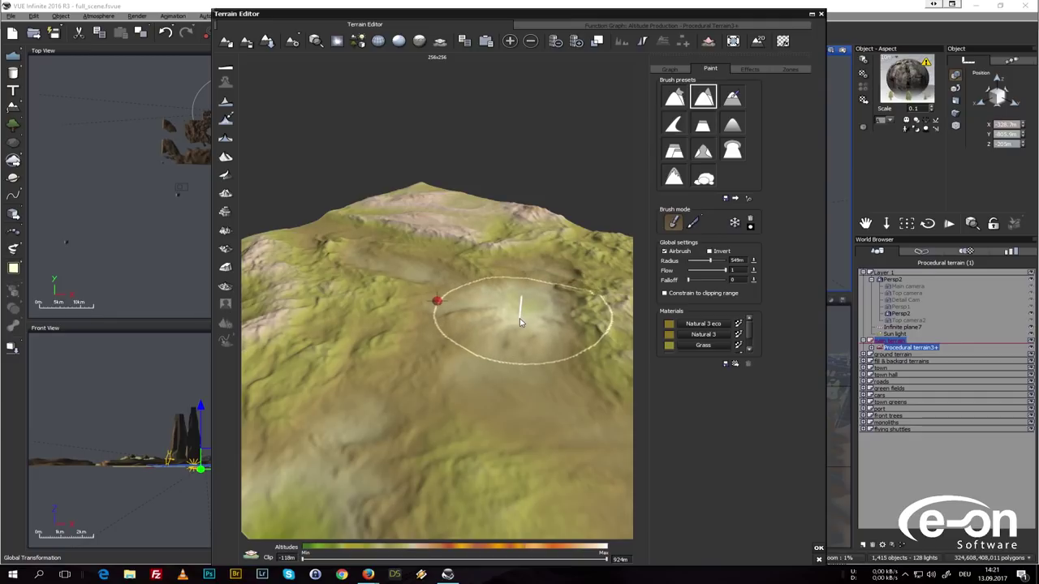
mouse_move(518, 327)
left_mouse_down()
mouse_move(519, 359)
mouse_move(476, 348)
mouse_move(490, 303)
mouse_move(460, 323)
mouse_move(474, 344)
mouse_move(439, 303)
mouse_move(493, 232)
left_mouse_up()
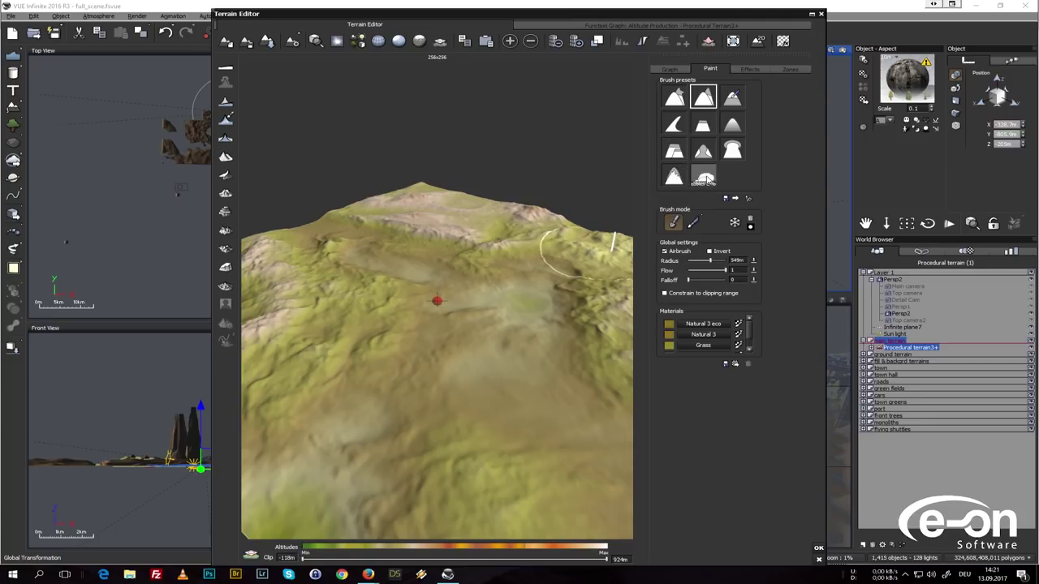
left_click(672, 70)
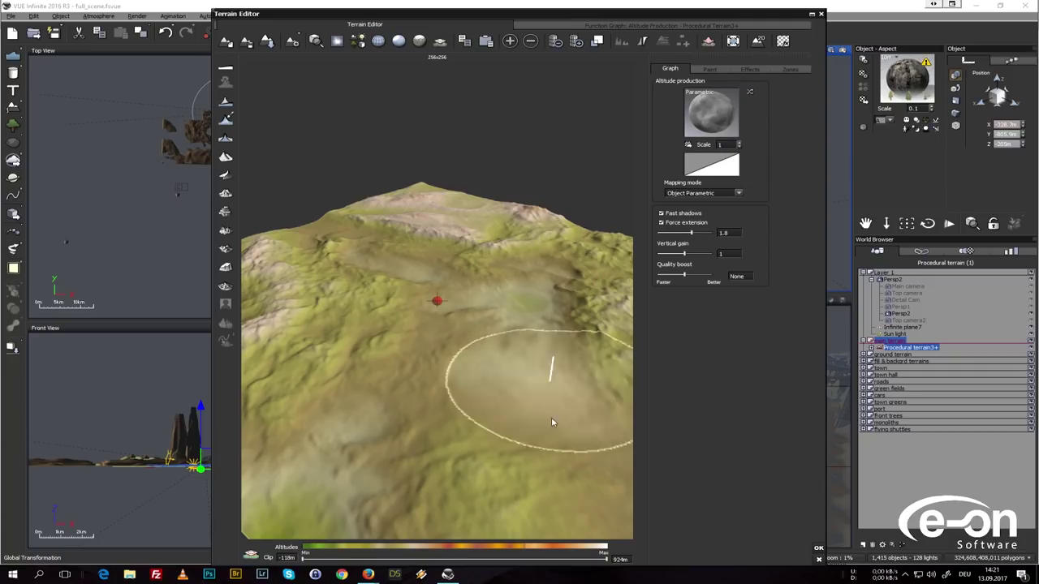
left_click(712, 69)
left_click(749, 69)
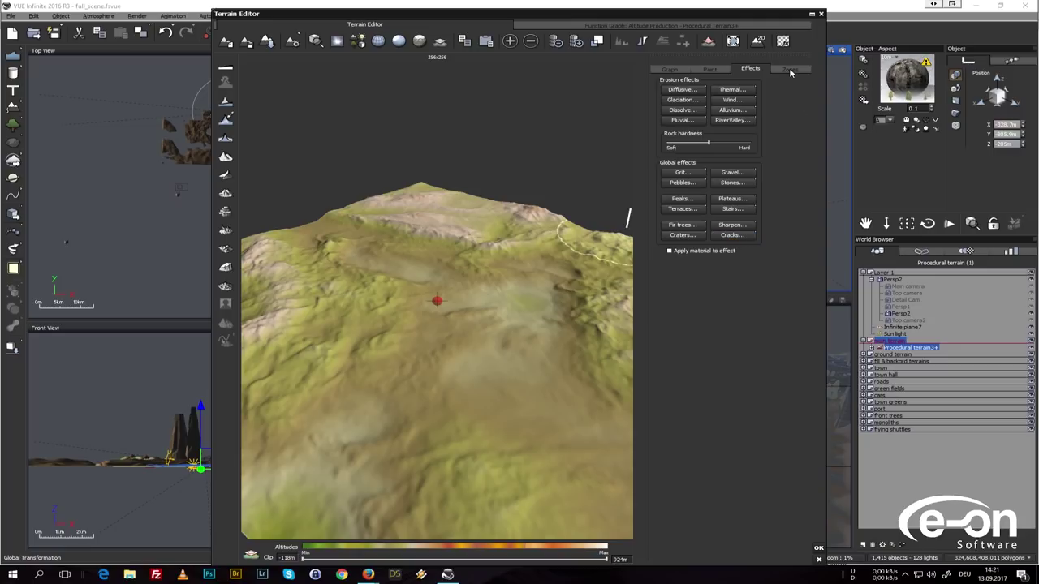
left_click(790, 69)
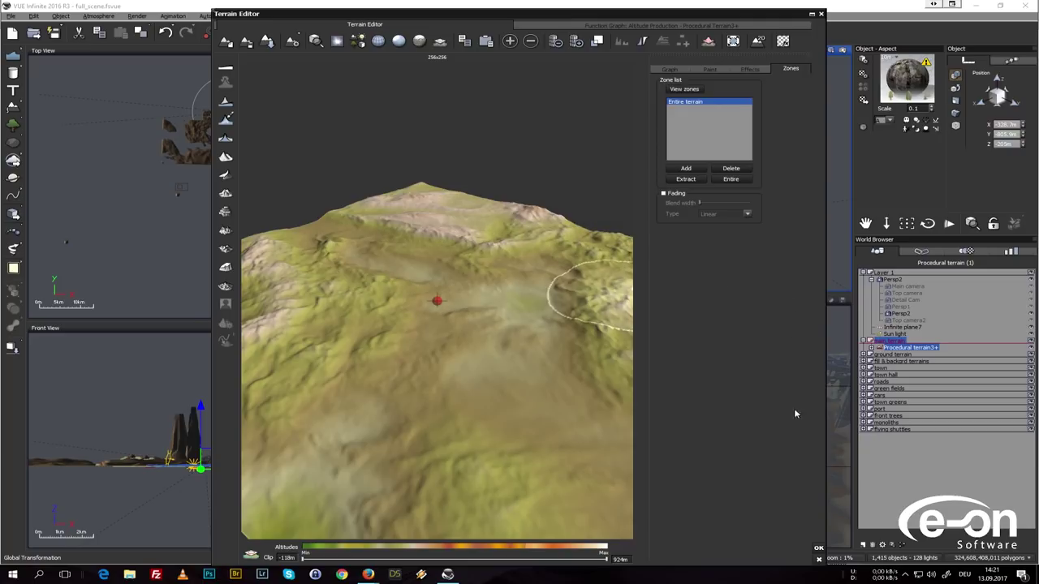
left_click(819, 563)
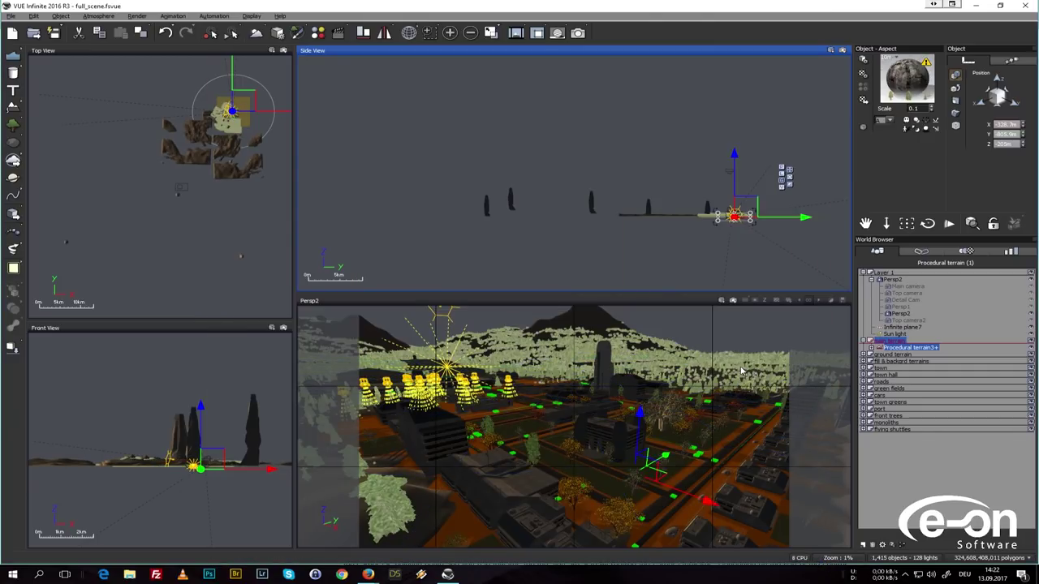
Expand the ground terrain and fill & backgrd terrains layers, and select all terrains in the fill & backgrd terrains layer.
left_click(864, 355)
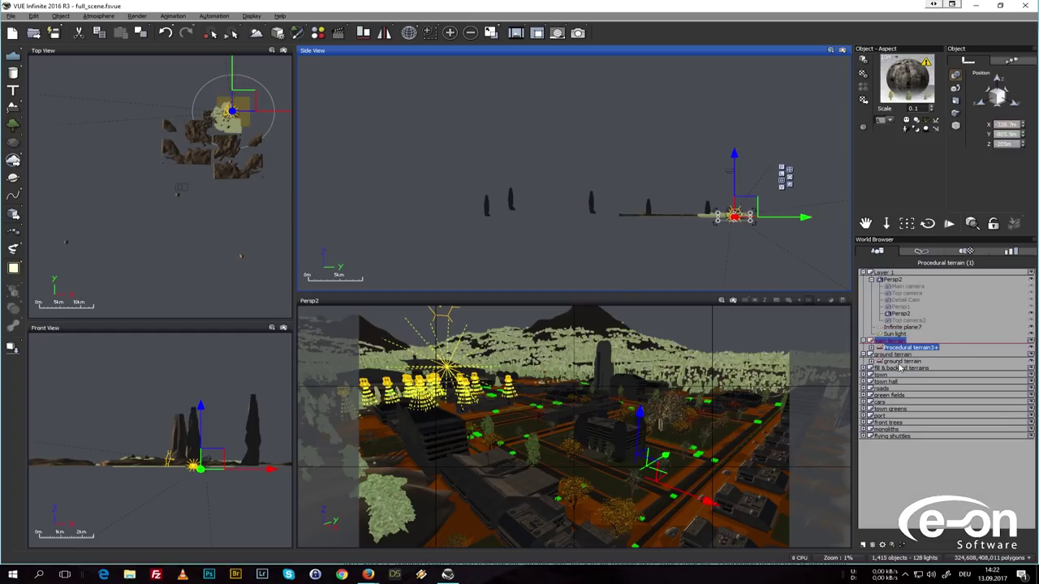
left_click(899, 362)
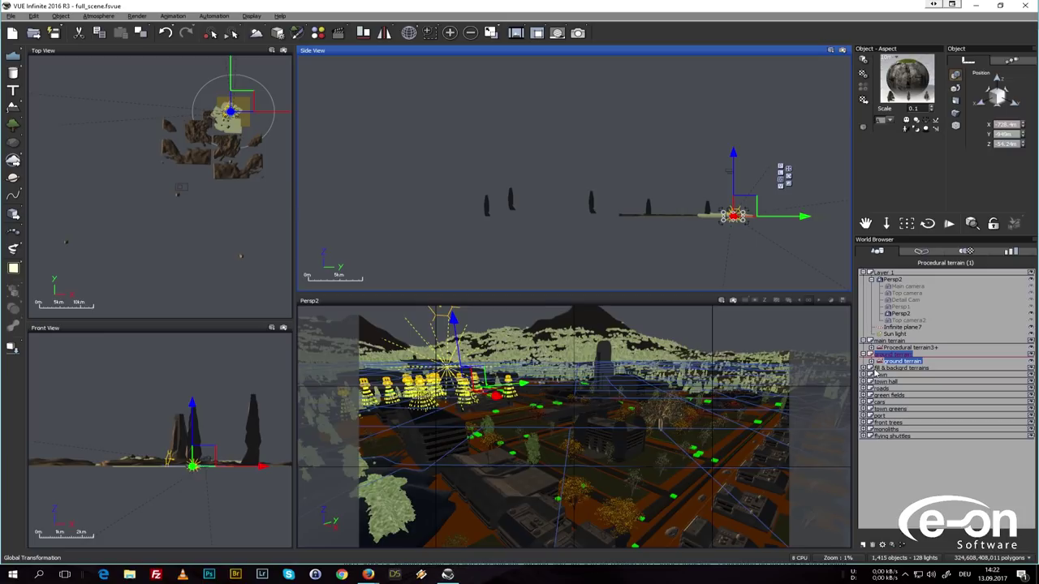
left_click(864, 368)
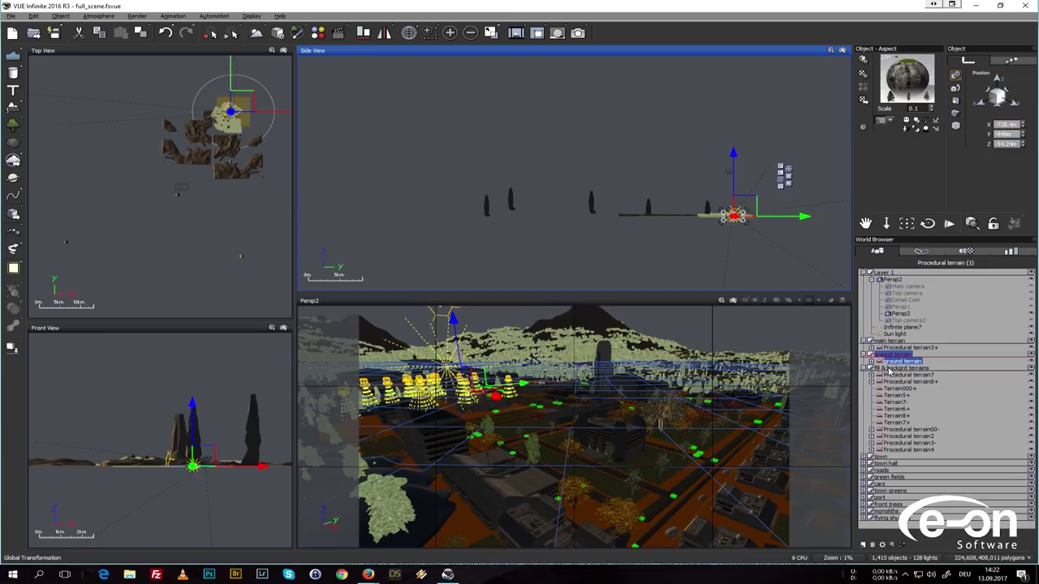
left_click(888, 370)
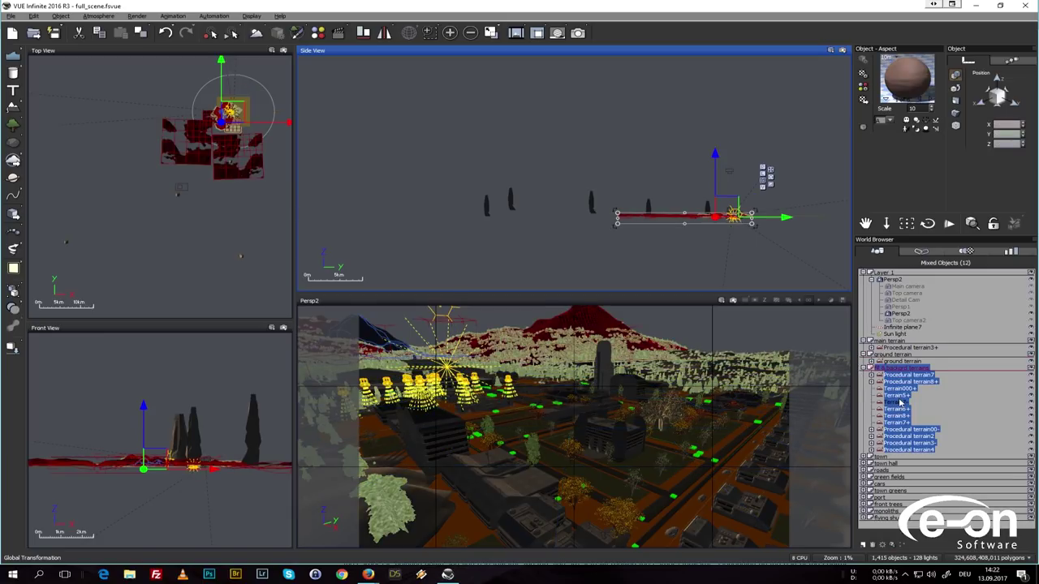
Open the standard terrain Terrain000+ from the fill & backgrd terrains layer in the Terrain Editor.
left_click(898, 402)
left_click(898, 388)
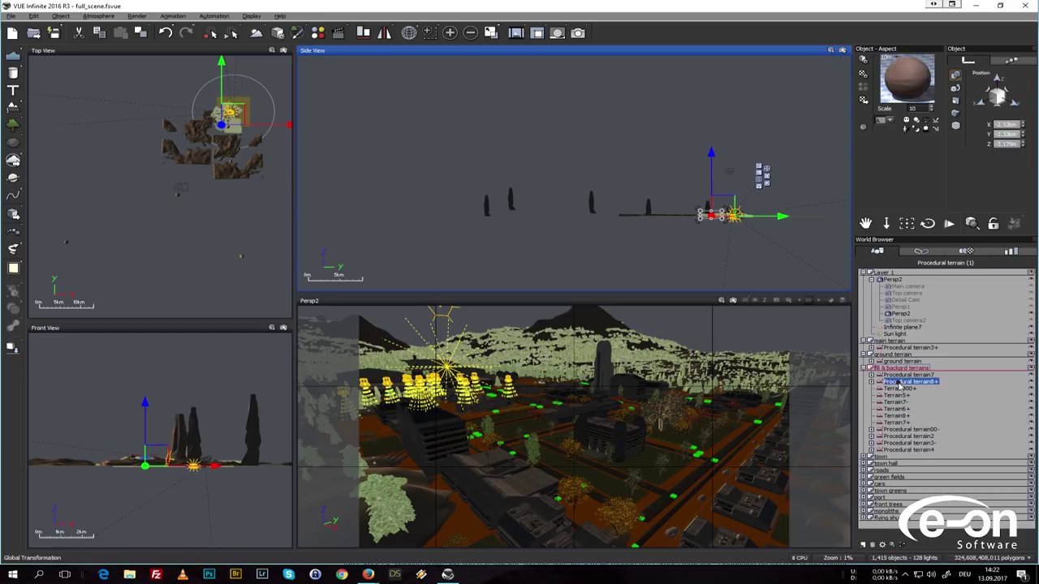
left_click(896, 402)
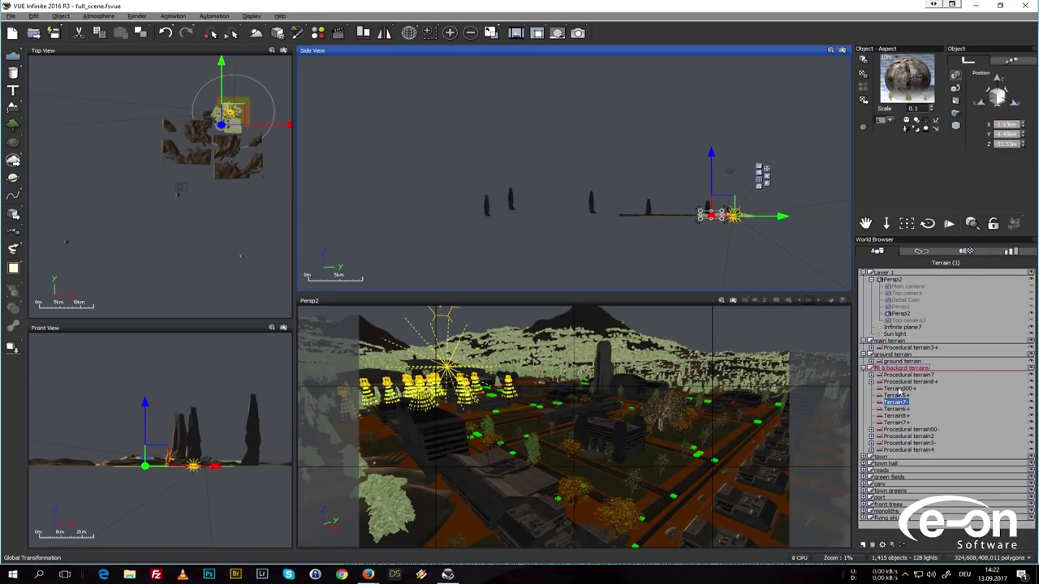
left_click(899, 389)
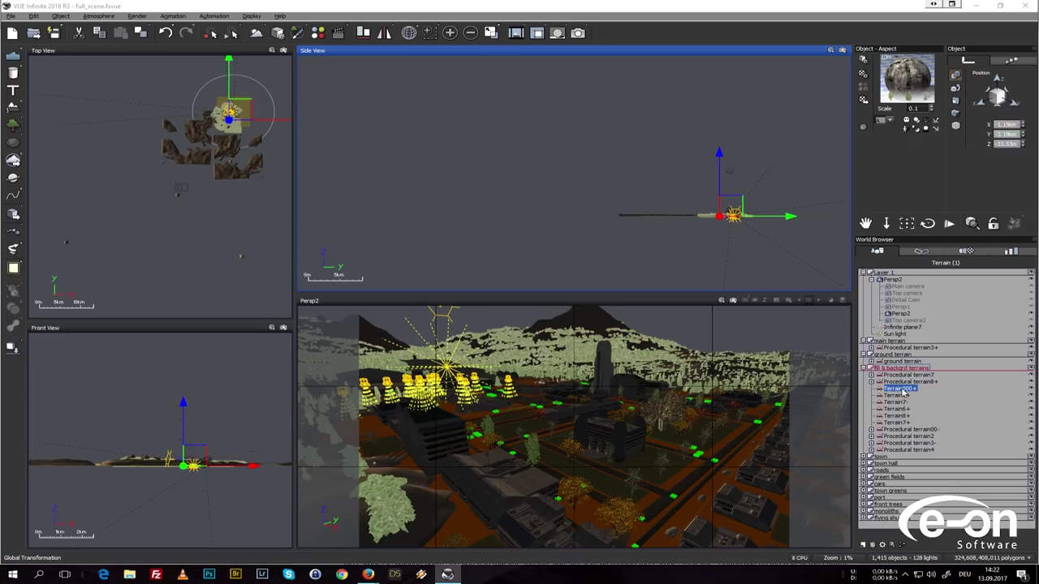
double_click(901, 390)
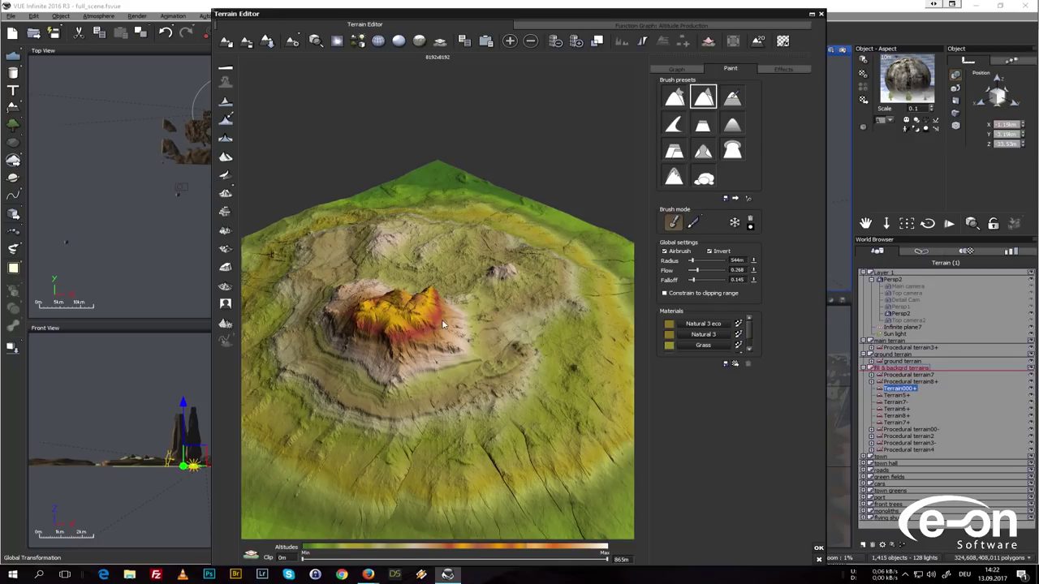
Examine the fine surface detail of Terrain000+ close up, and return to an overview of the whole relief.
right_click_drag(447, 323, 413, 333)
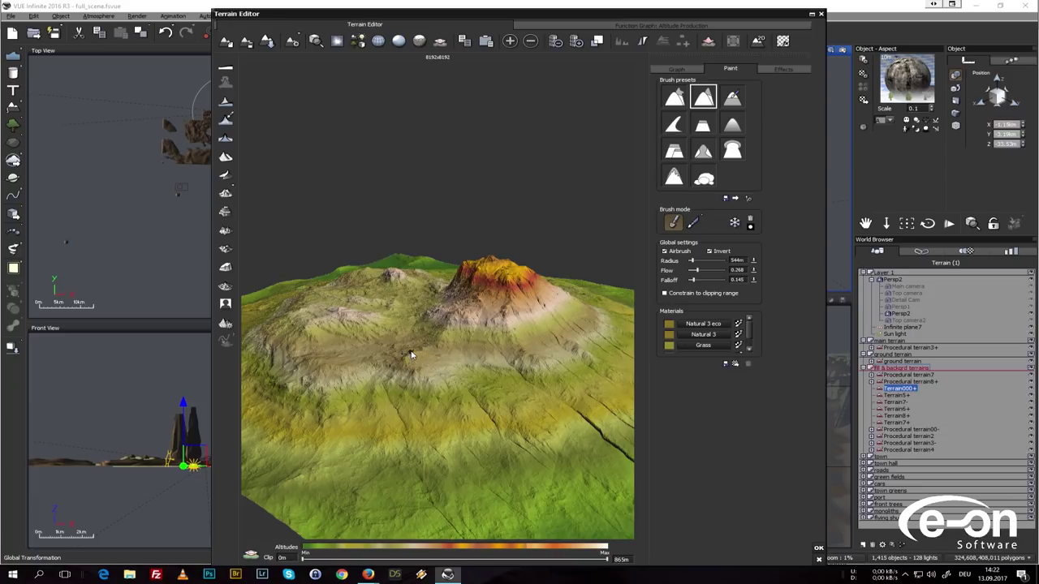
scroll(412, 352, "up", 5)
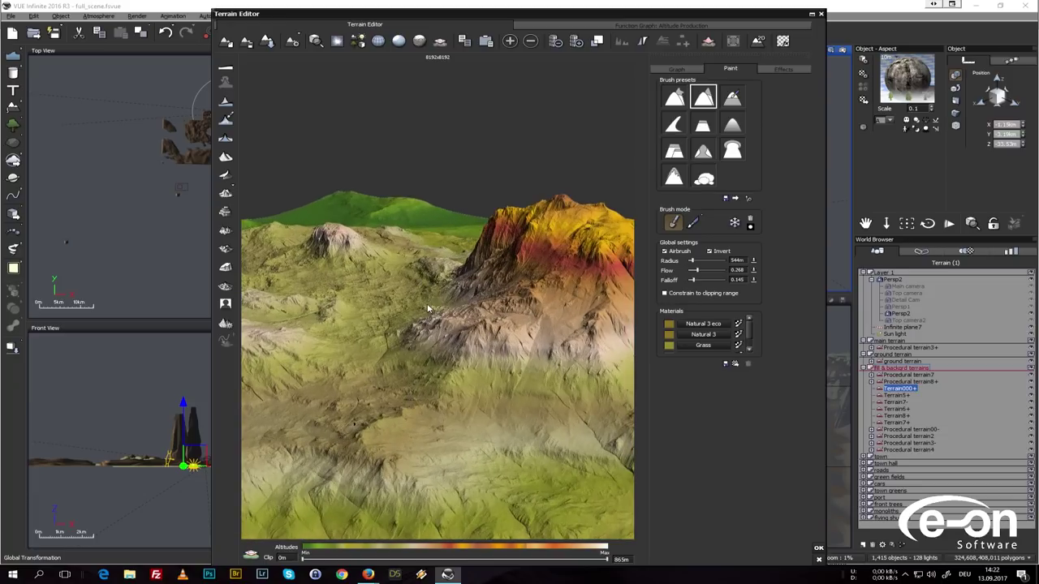
scroll(428, 281, "up", 10)
scroll(430, 280, "up", 5)
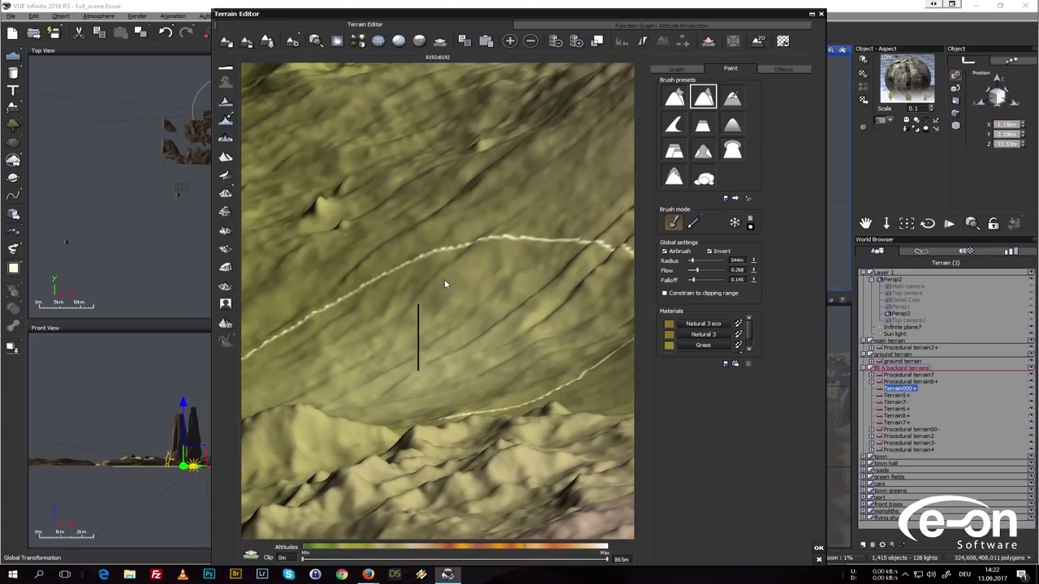
scroll(444, 284, "down", 15)
mouse_move(444, 358)
right_mouse_down()
mouse_move(442, 343)
mouse_move(457, 357)
right_mouse_up()
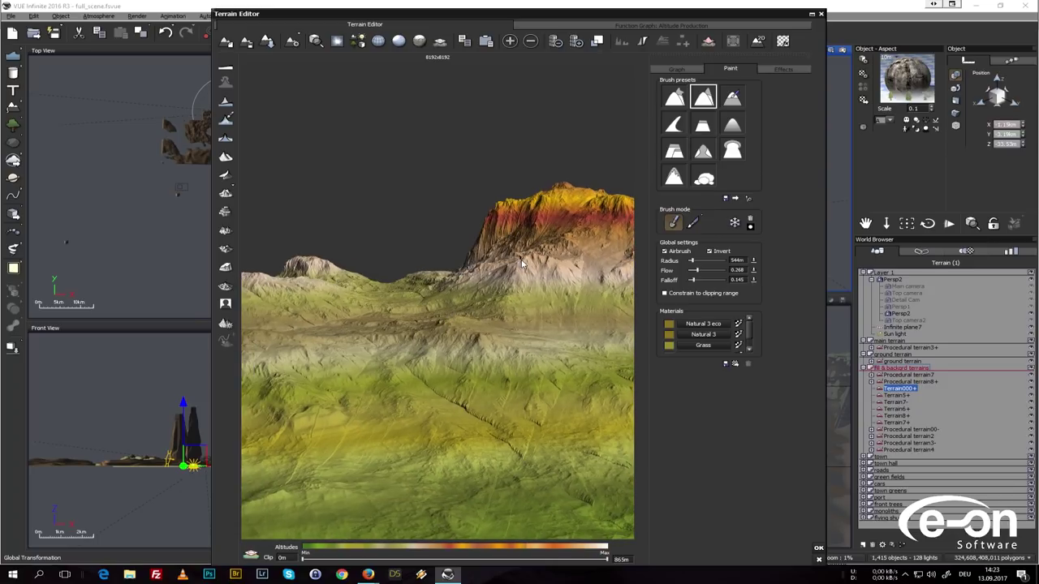
Examine the eroded slopes around the main peak of Terrain000+ from several sides, and check the Add Erosion Effect tool's options.
mouse_move(539, 292)
right_mouse_down()
mouse_move(463, 325)
mouse_move(459, 302)
mouse_move(520, 289)
right_mouse_up()
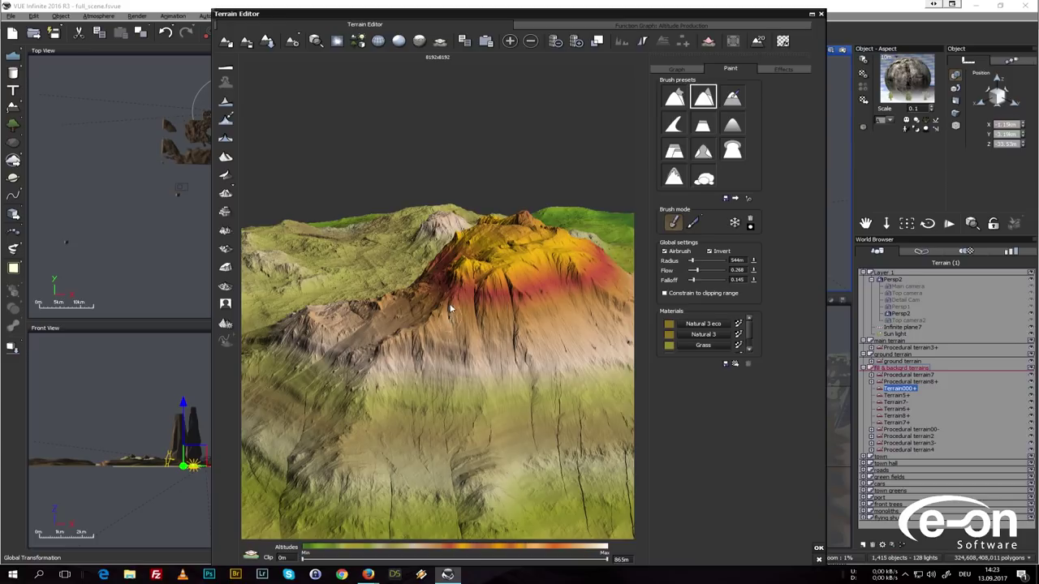
right_click_drag(366, 301, 463, 301)
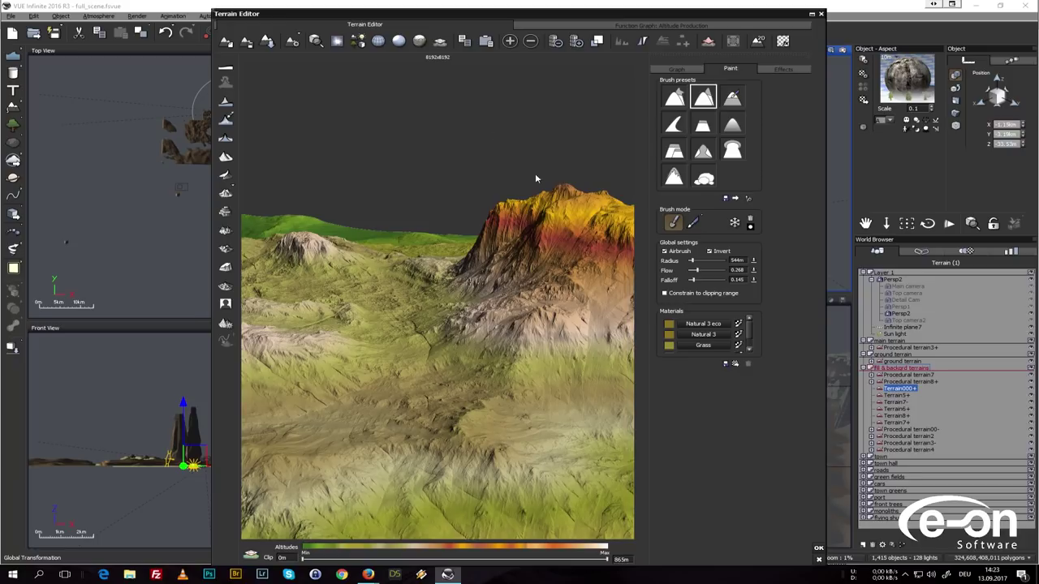
right_click_drag(540, 296, 438, 316)
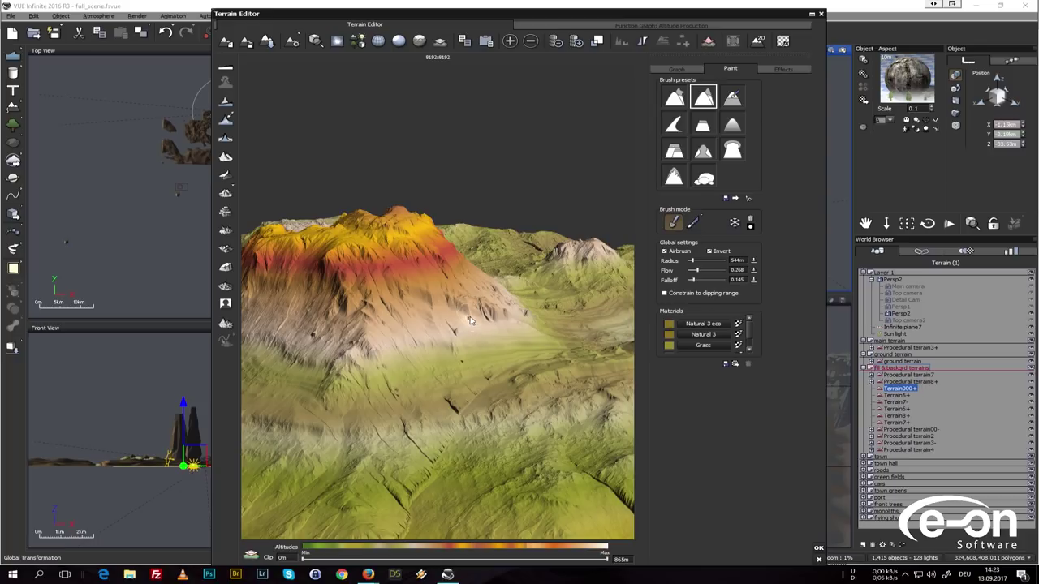
right_click_drag(505, 317, 432, 317)
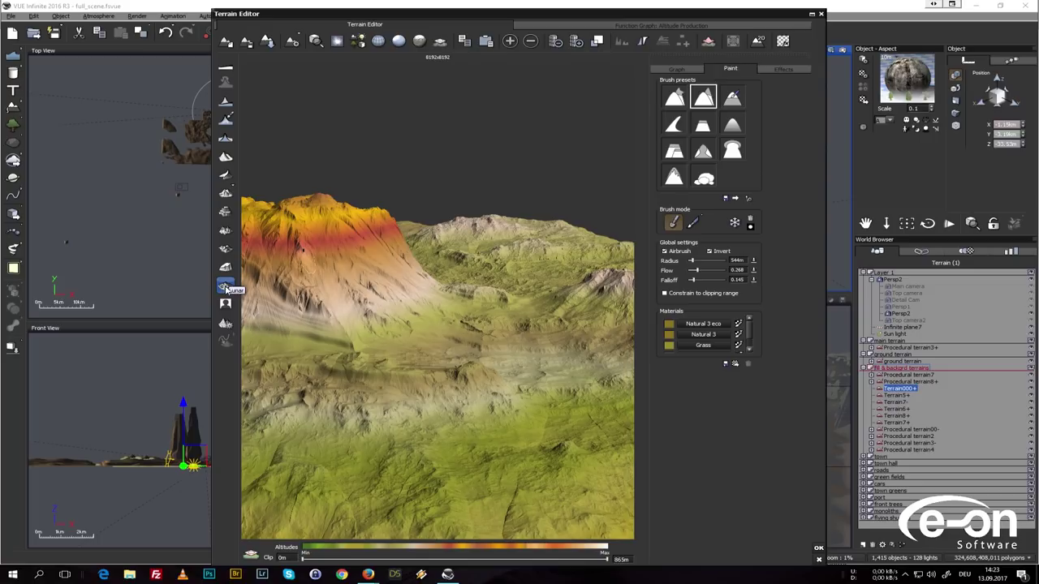
left_click(226, 195)
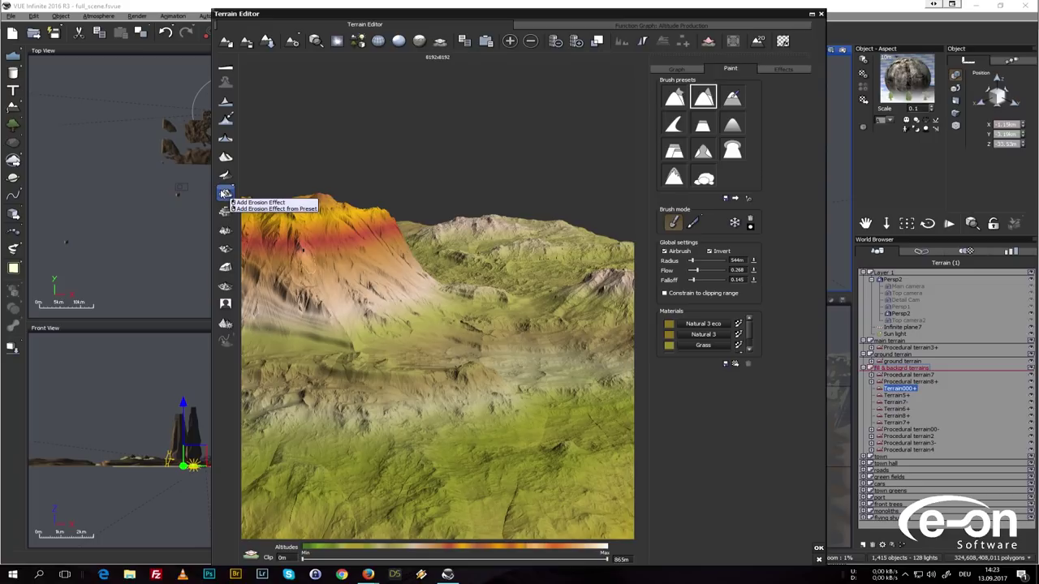
mouse_move(549, 306)
right_mouse_down()
mouse_move(463, 320)
mouse_move(481, 308)
mouse_move(477, 287)
right_mouse_up()
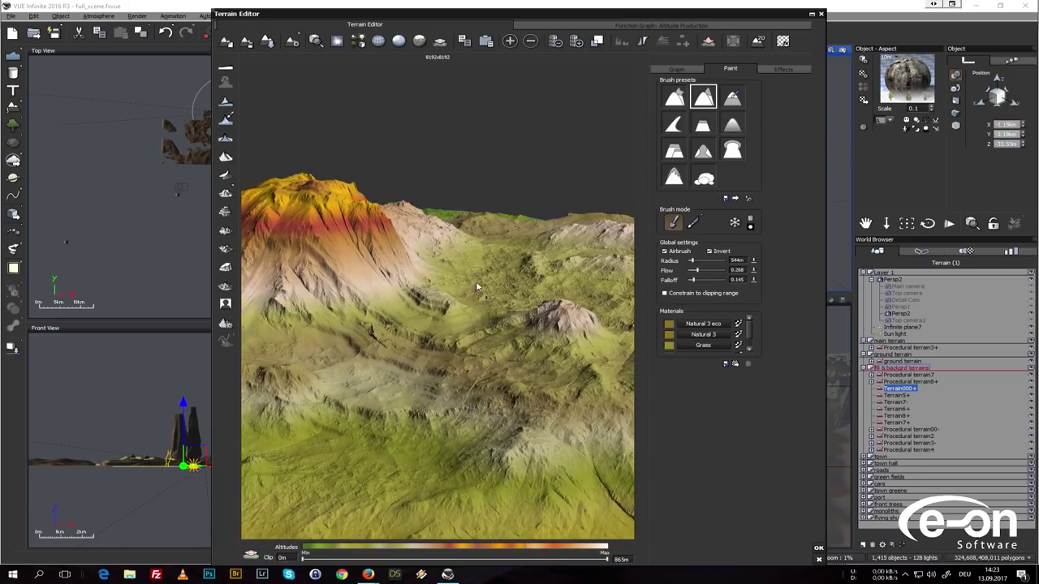
right_click_drag(398, 278, 395, 285)
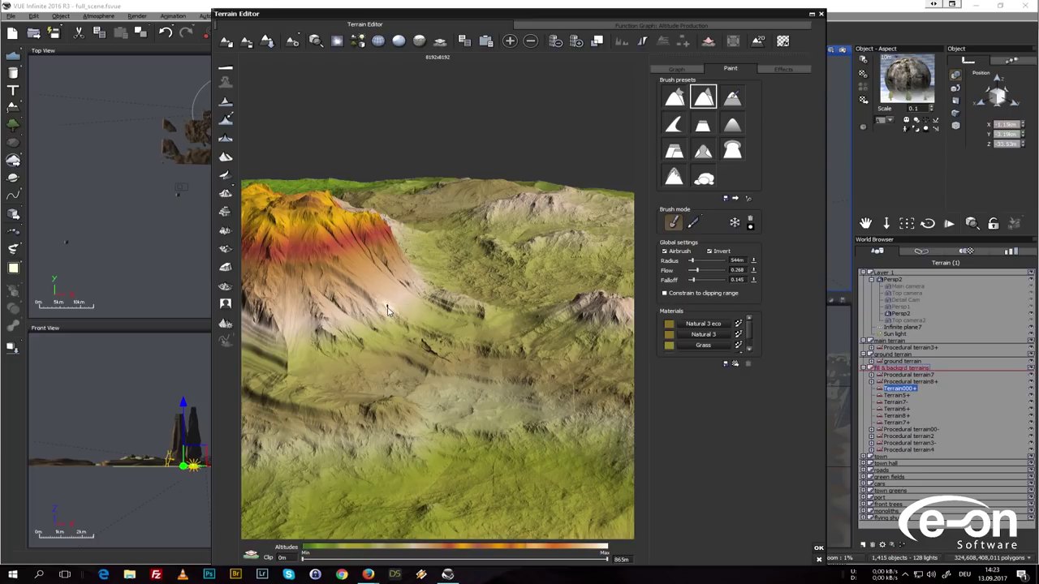
right_click_drag(341, 295, 545, 271)
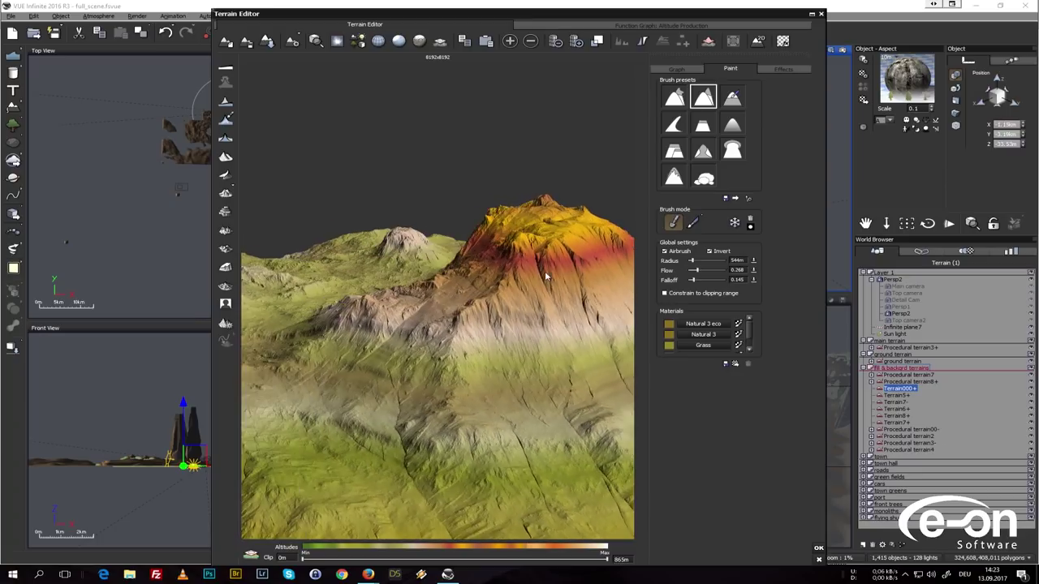
Display the surrounding scene objects in the Terrain000+ preview, and inspect the main peak among the vegetated neighbouring terrains.
left_click(358, 41)
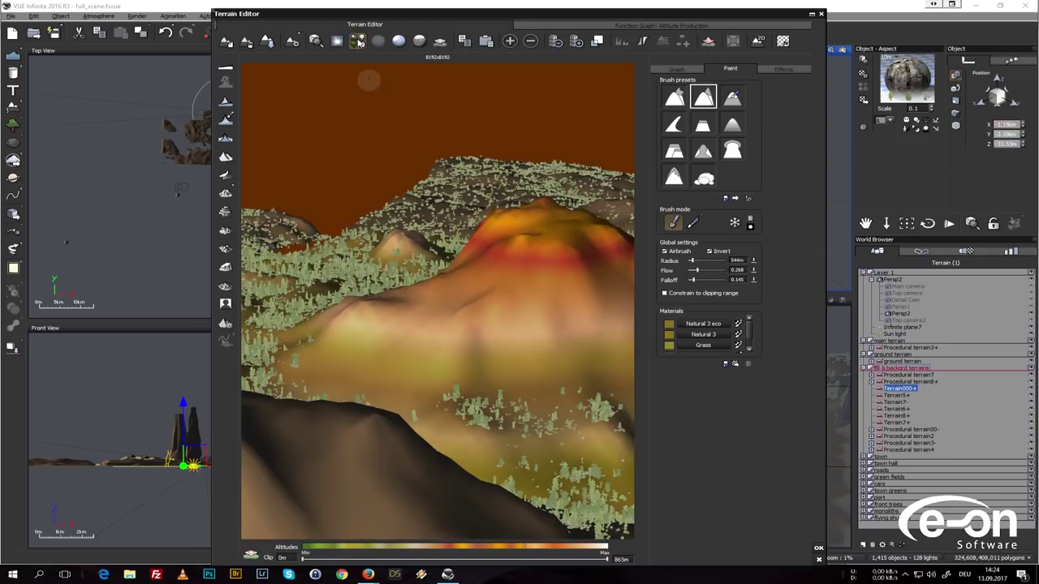
right_click_drag(398, 278, 352, 279)
right_click_drag(512, 246, 464, 274)
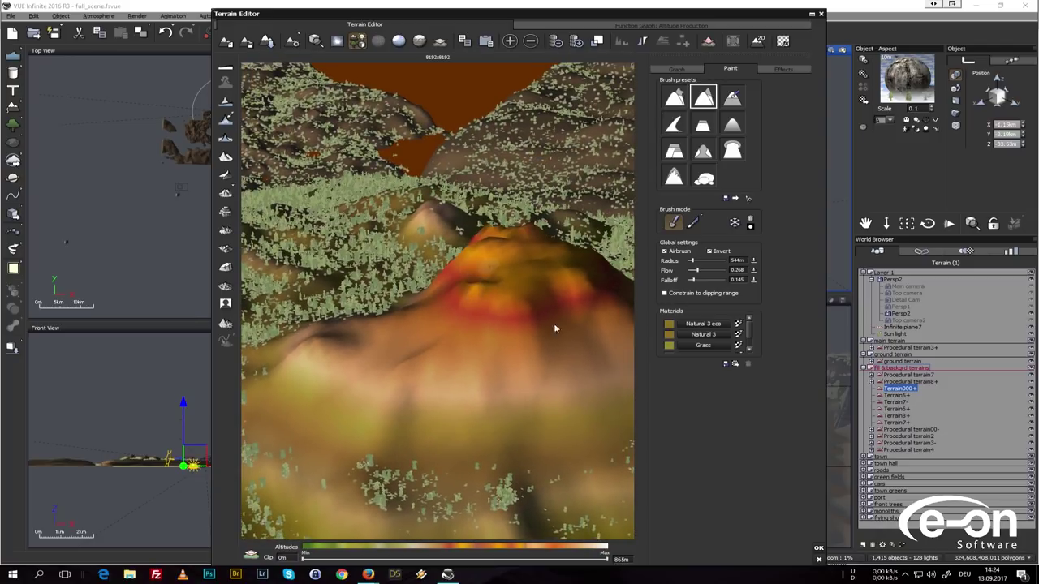
Close the Terrain Editor and switch the perspective view to the Main camera.
left_click(818, 550)
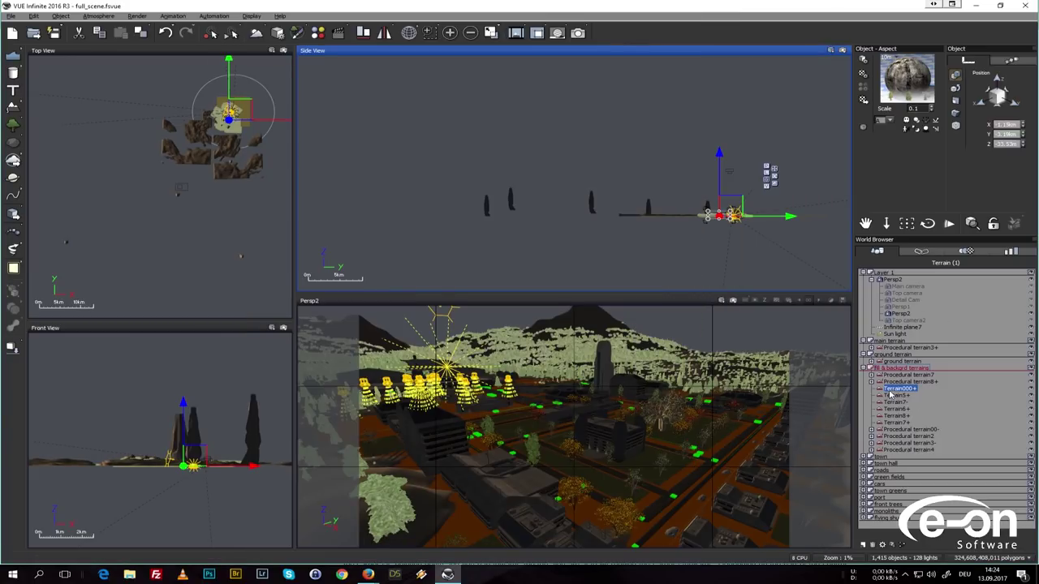
left_click(906, 451)
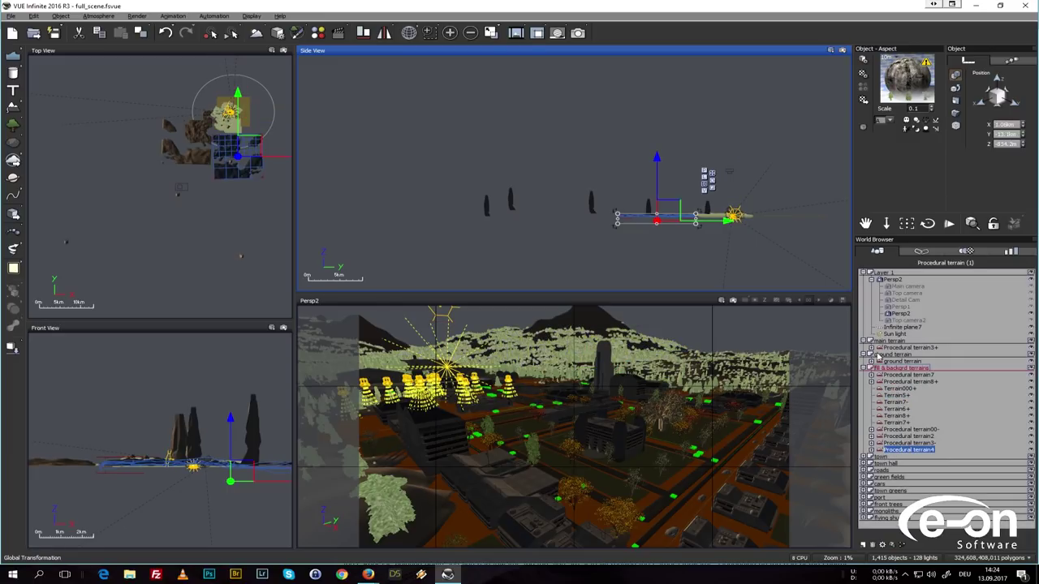
left_click(907, 287)
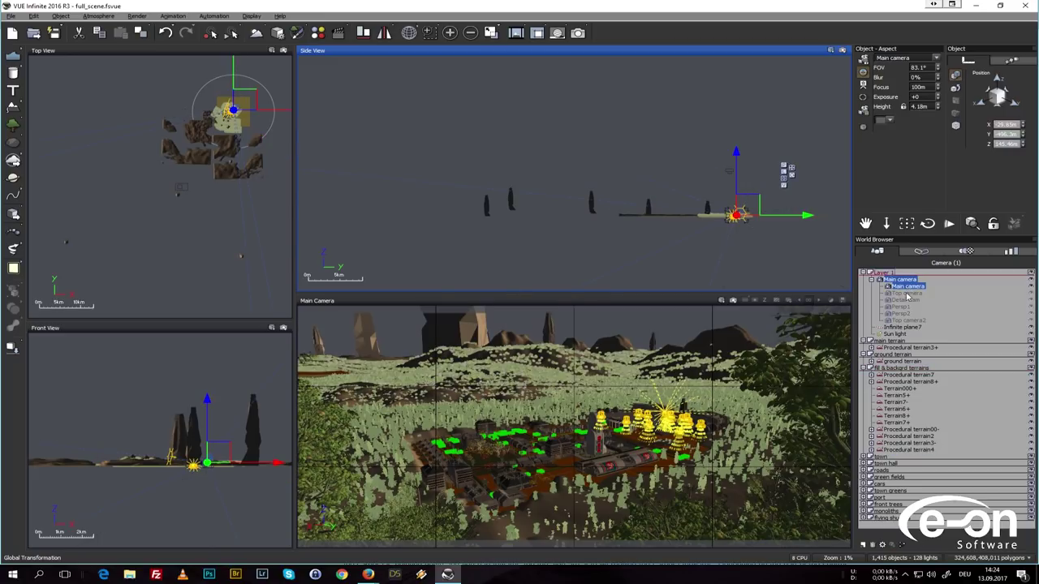
Locate Procedural terrain8+, Terrain000+, Terrain5+, Terrain7- and Terrain6+ in the scene by selecting them one after another.
left_click(897, 378)
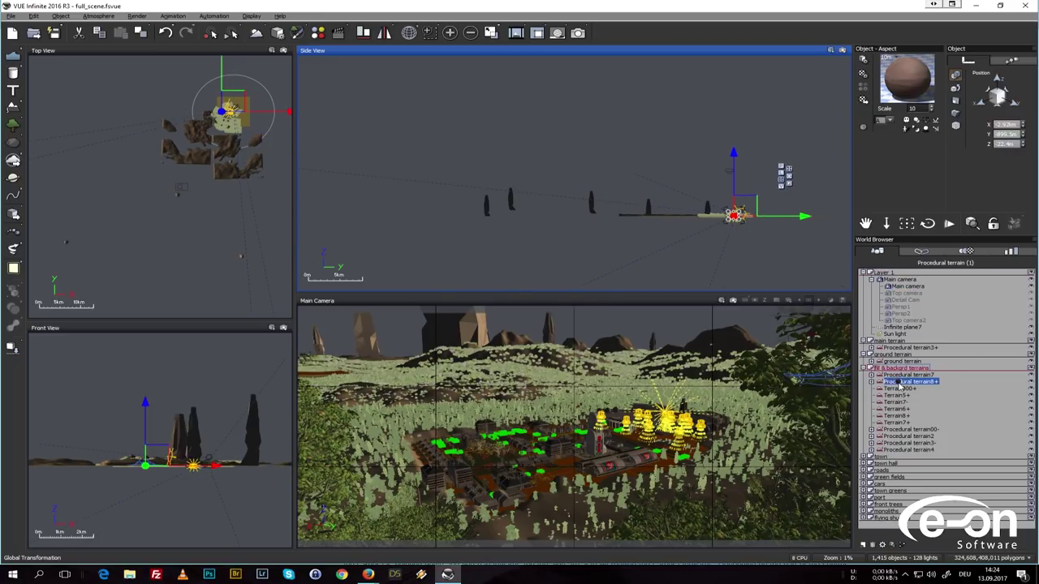
left_click(900, 389)
left_click(899, 396)
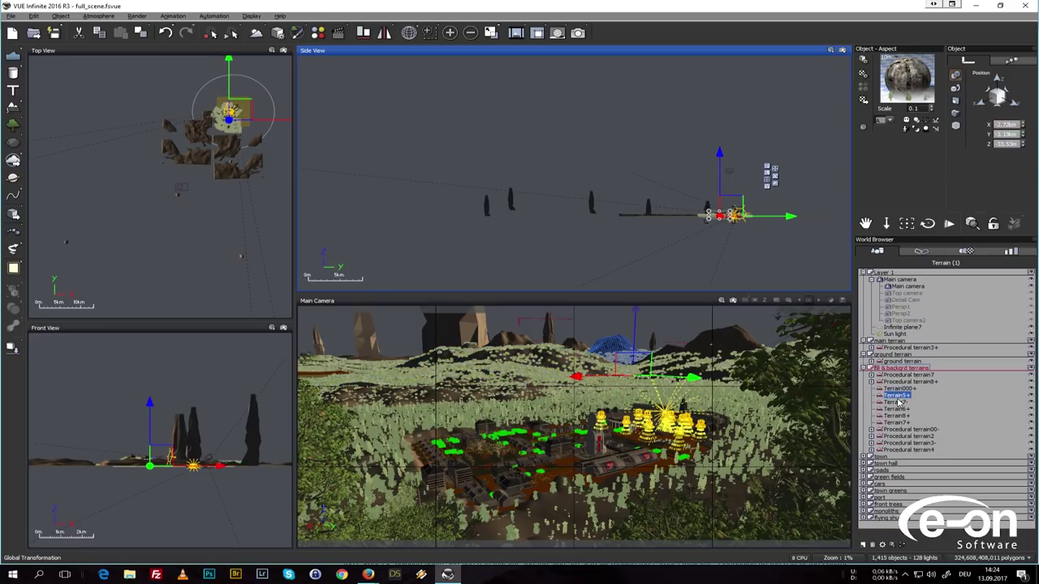
left_click(896, 403)
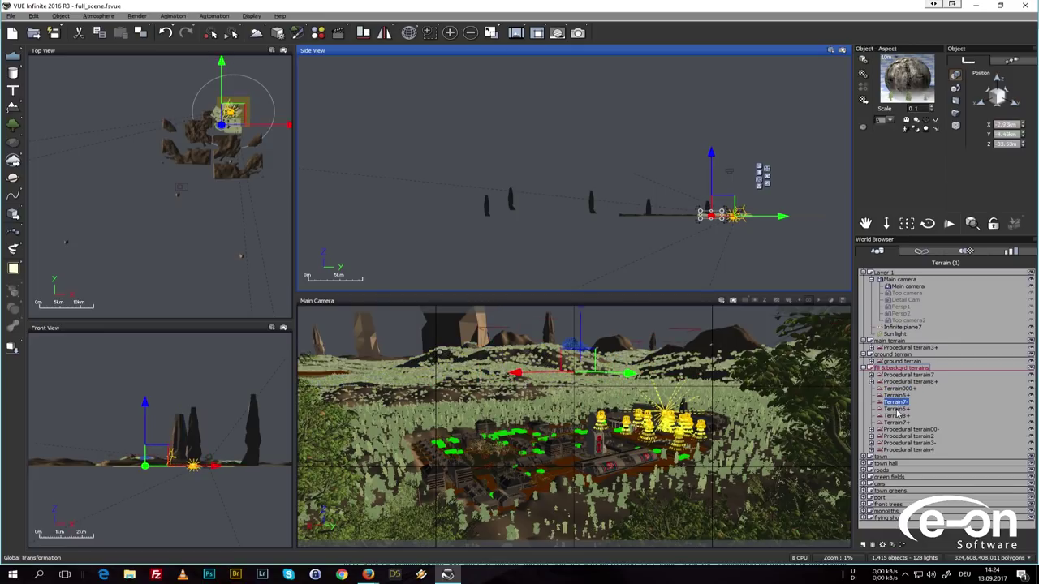
left_click(896, 410)
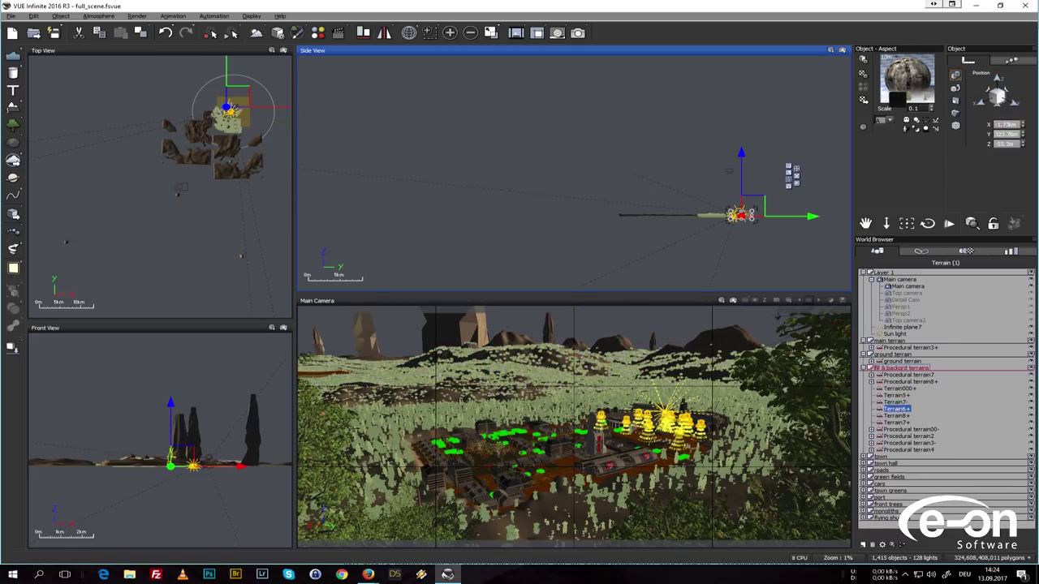
Open Terrain6+'s material in the Advanced Material Editor and check the EcoPainter and population options of its Natural 3 eco layer.
double_click(908, 82)
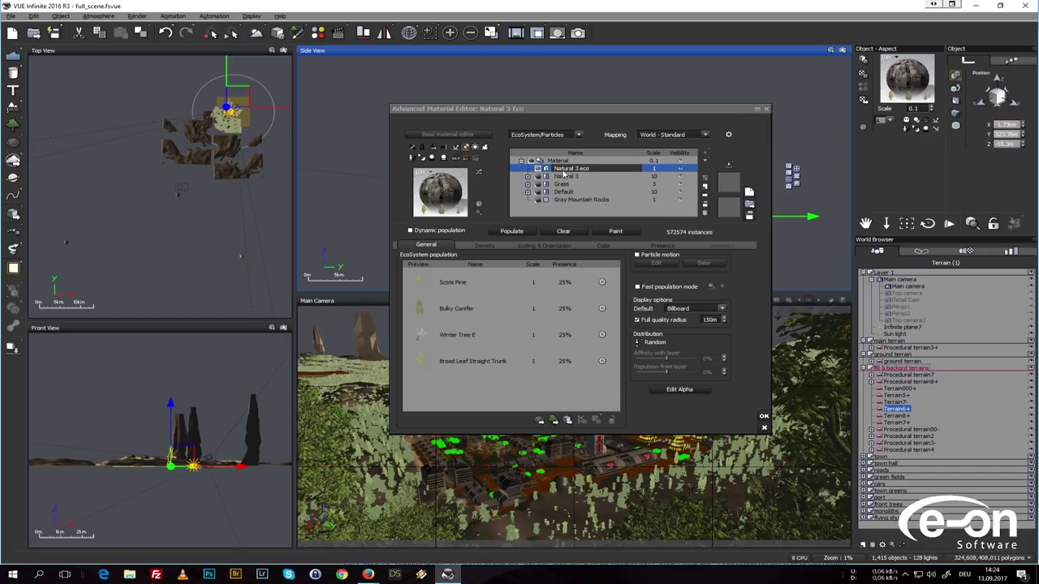
left_click(615, 233)
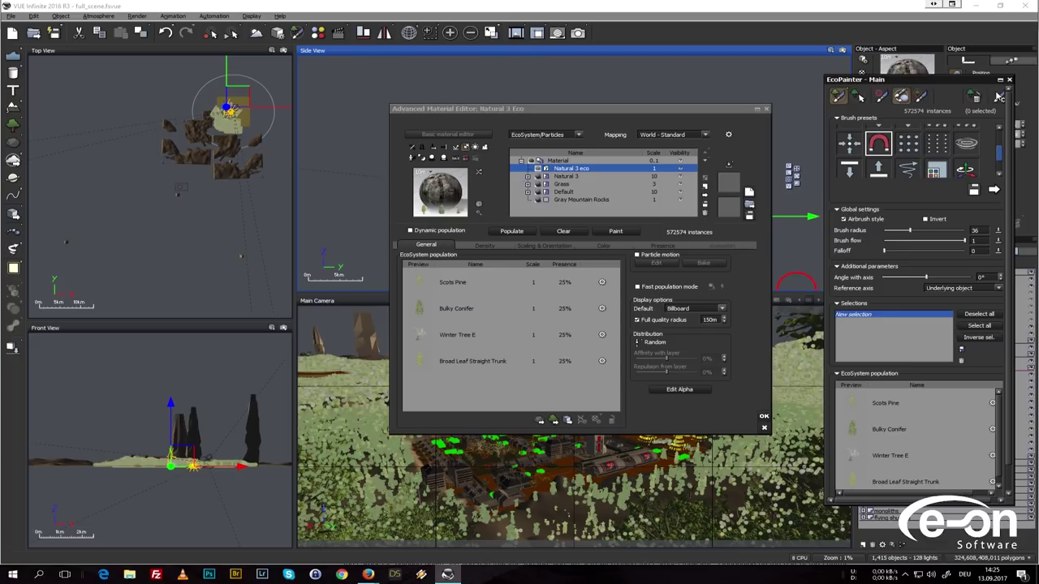
left_click(1010, 81)
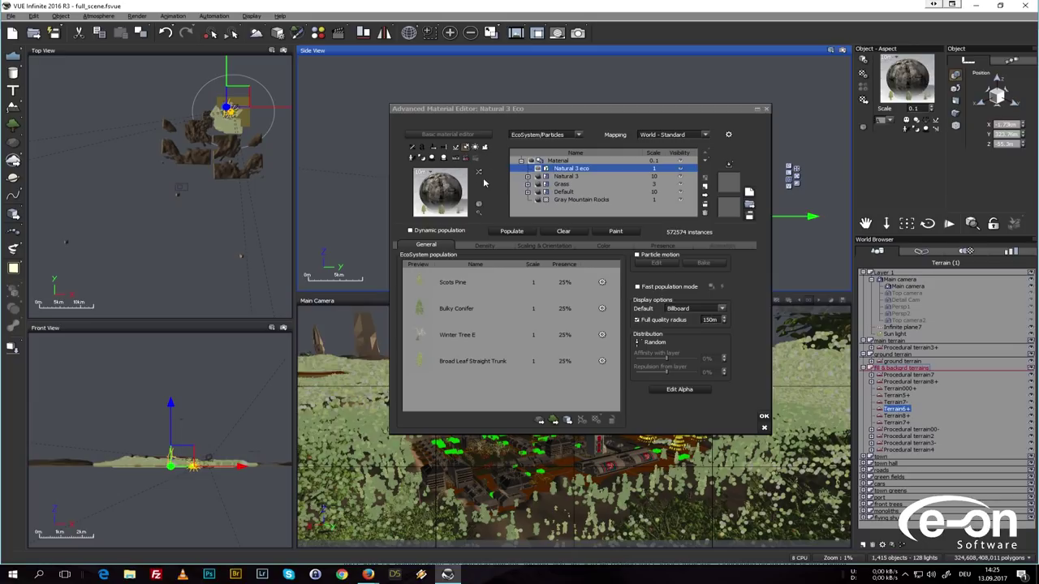
left_click(510, 233)
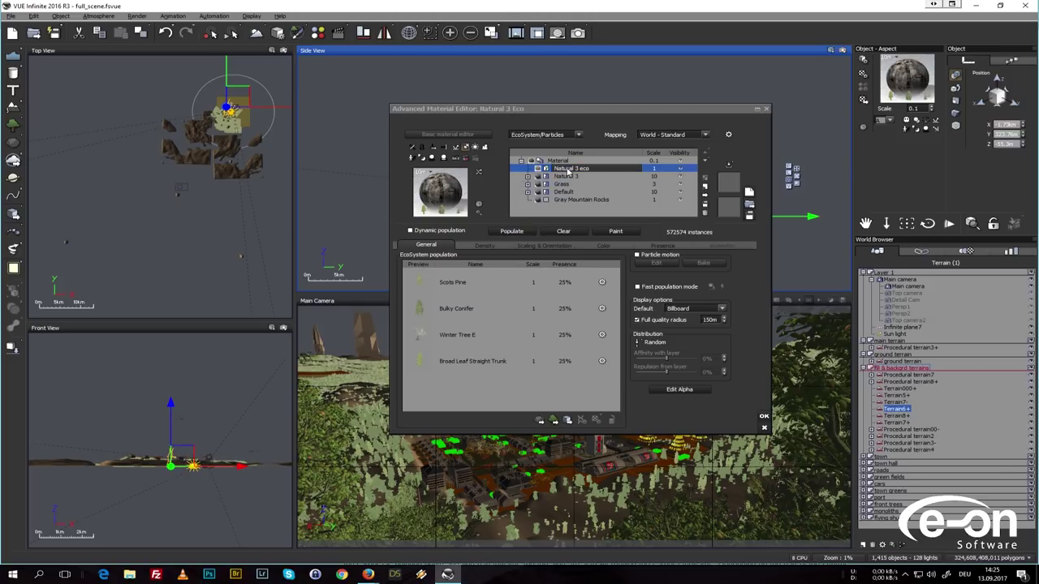
Examine the Natural 3 eco layer's presence, density, scaling and general settings, and inspect its alpha function graph.
left_click(663, 245)
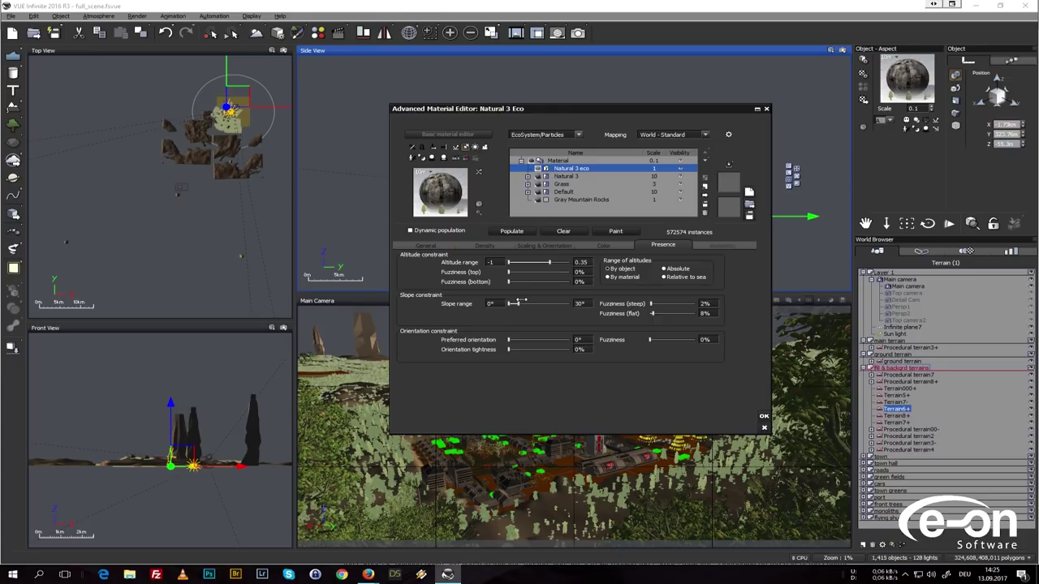
left_click(492, 246)
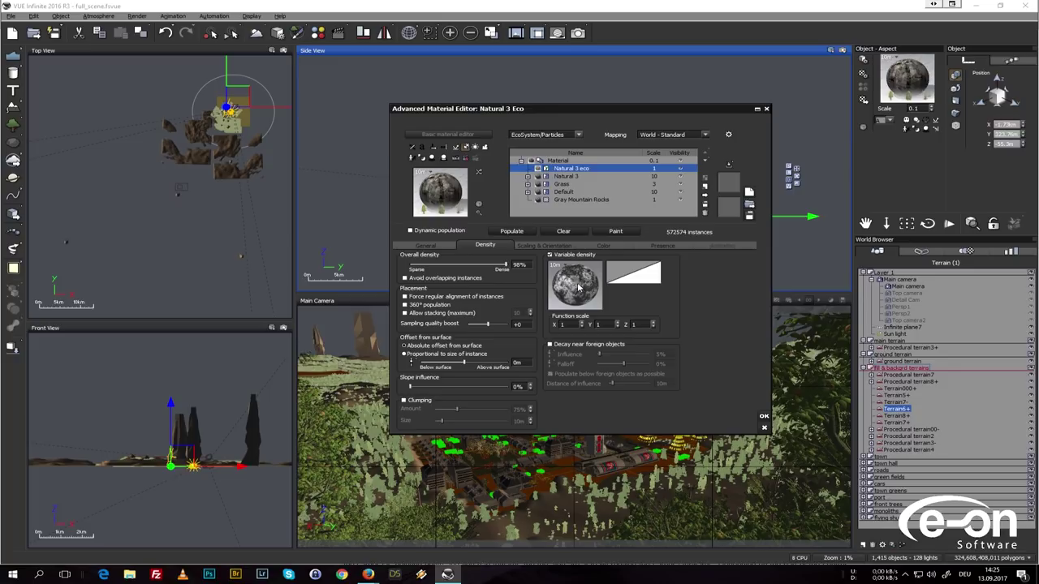
left_click(552, 245)
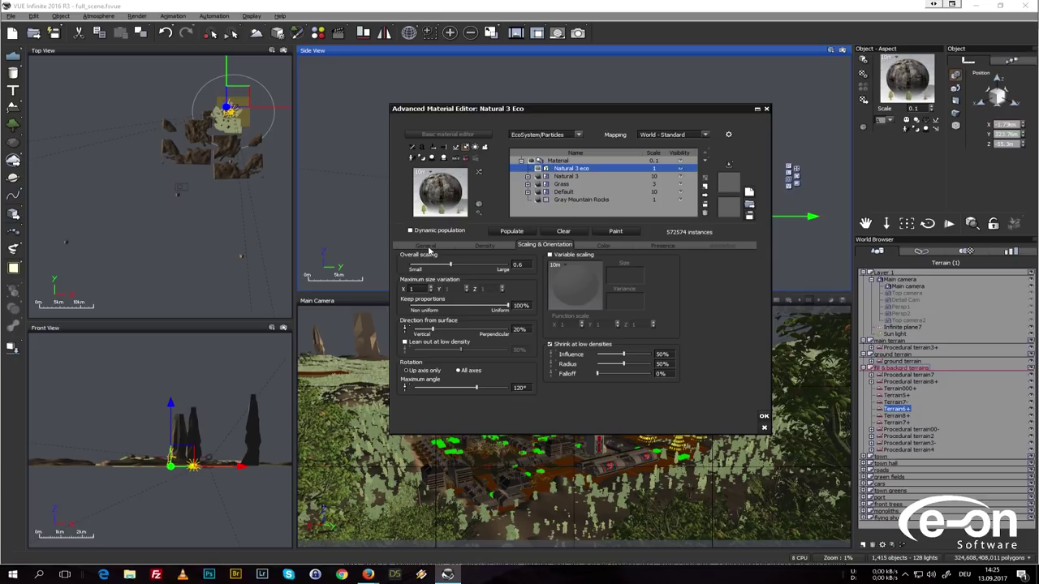
left_click(430, 247)
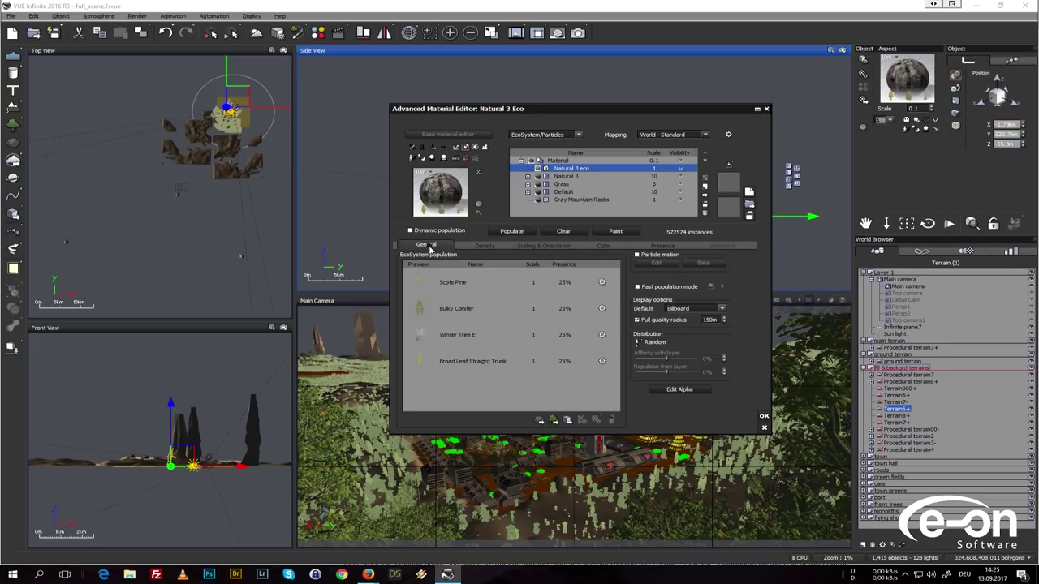
left_click(680, 391)
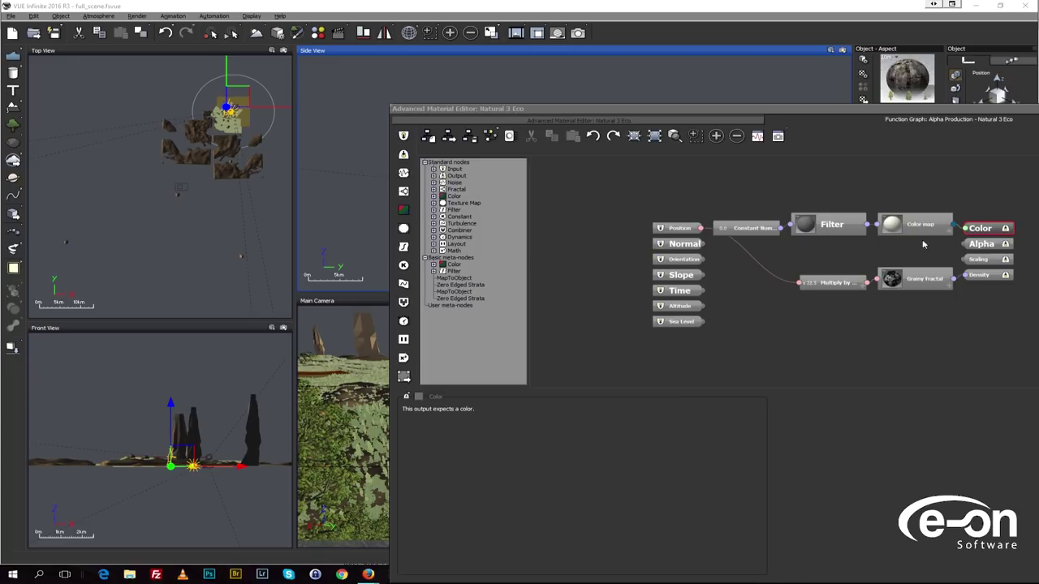
left_click(982, 245)
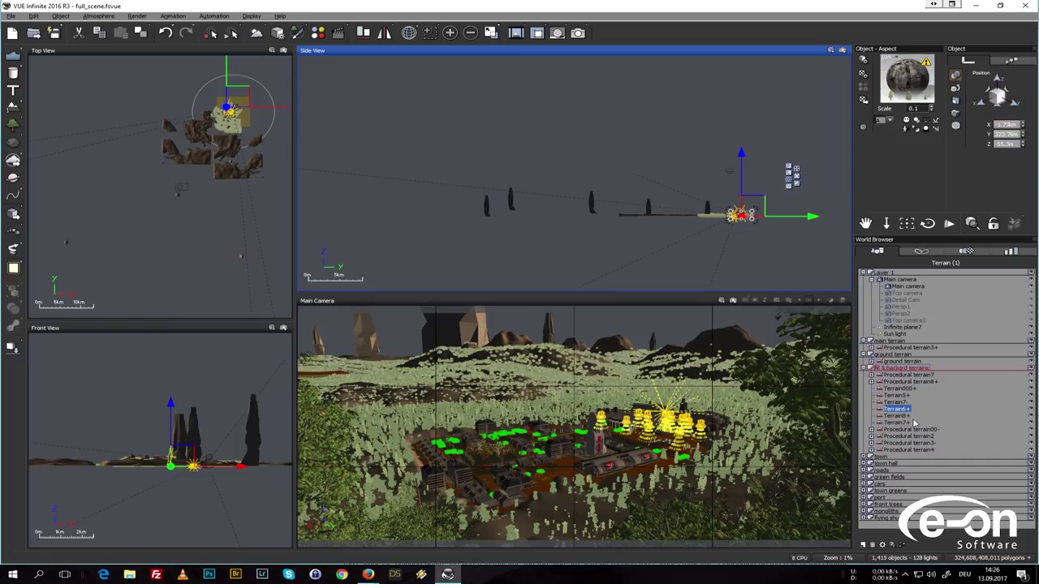
Locate Terrain8+, Terrain7+ and Procedural terrain2 in the scene, and collapse the fill & backgrd terrains layer.
left_click(897, 418)
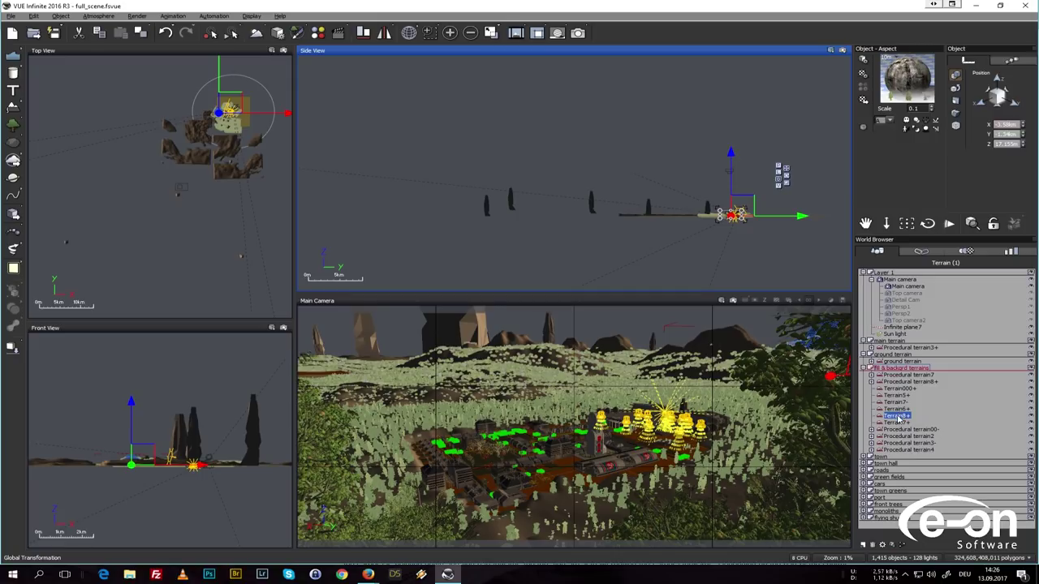
left_click(901, 430)
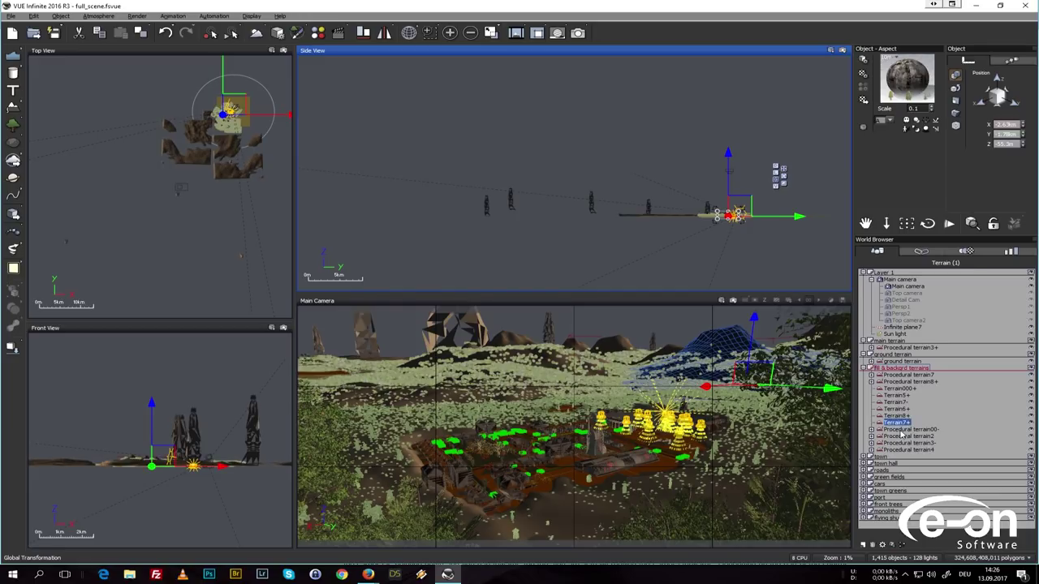
left_click(901, 437)
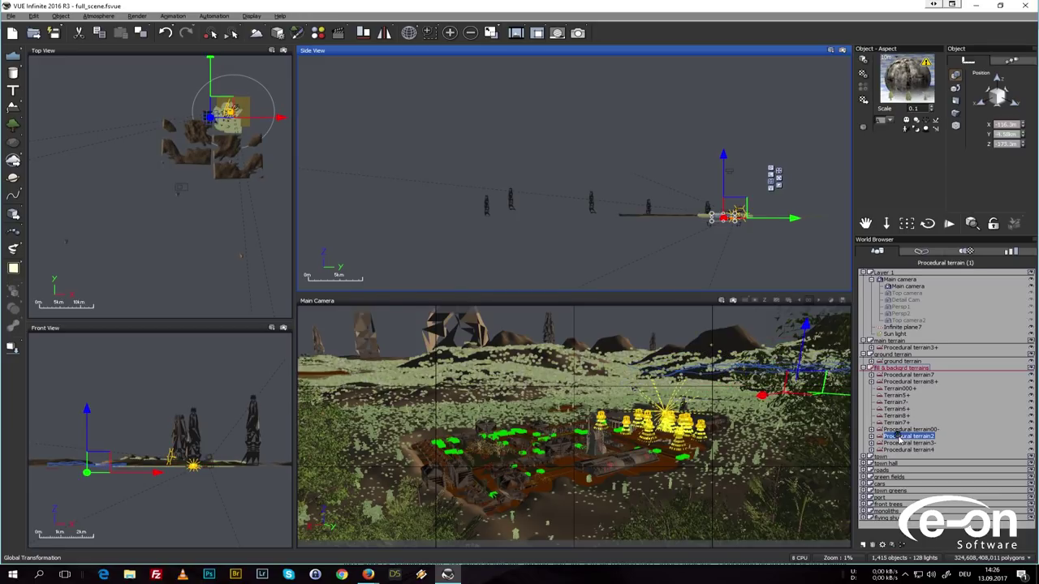
left_click(864, 368)
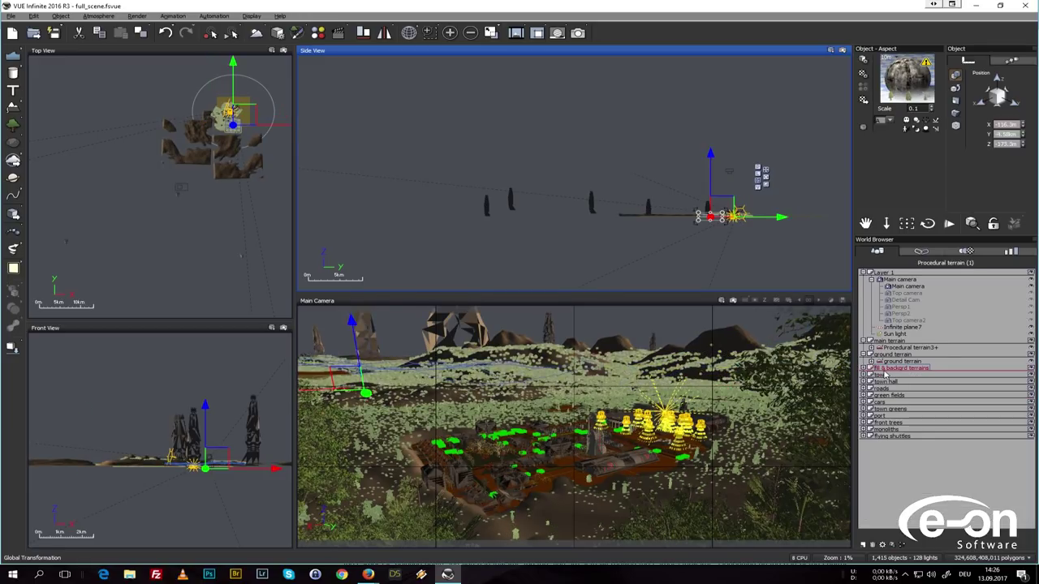
Expand the town layer and locate house 4, a GreebleCutout14 mesh and the town's tower in the Main camera view.
left_click(871, 374)
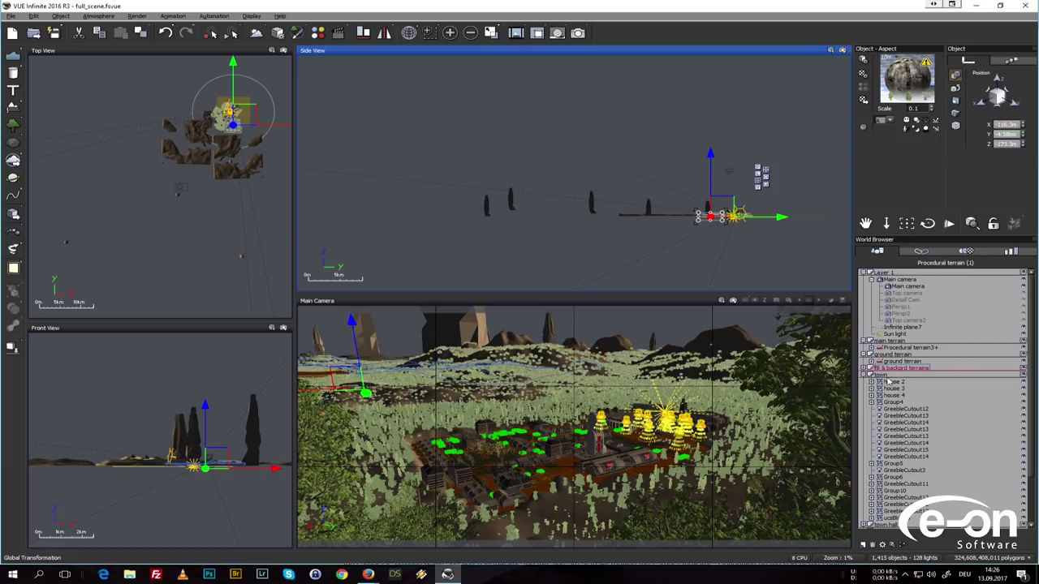
left_click(888, 376)
left_click(893, 396)
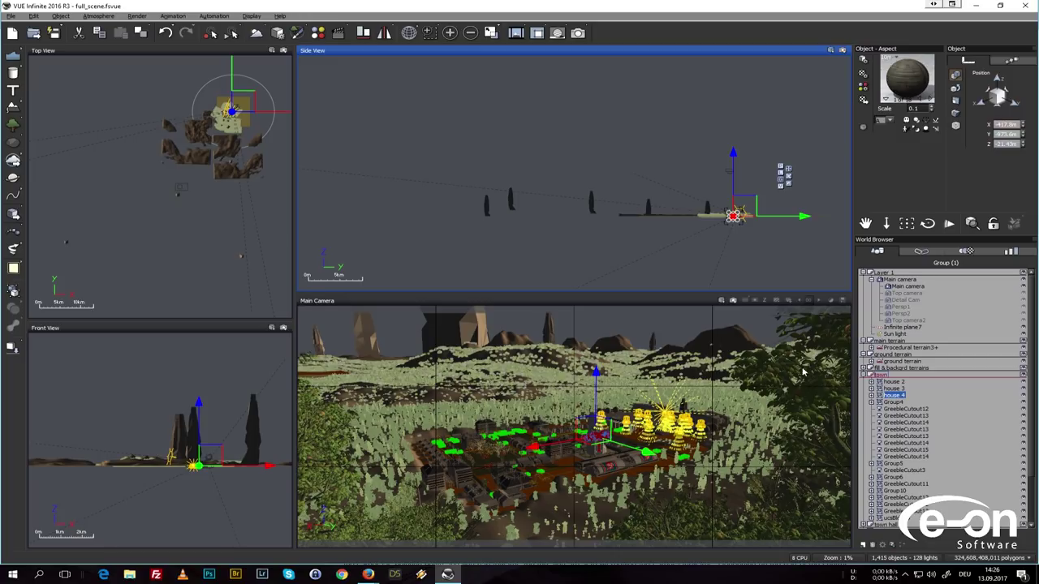
left_click(907, 424)
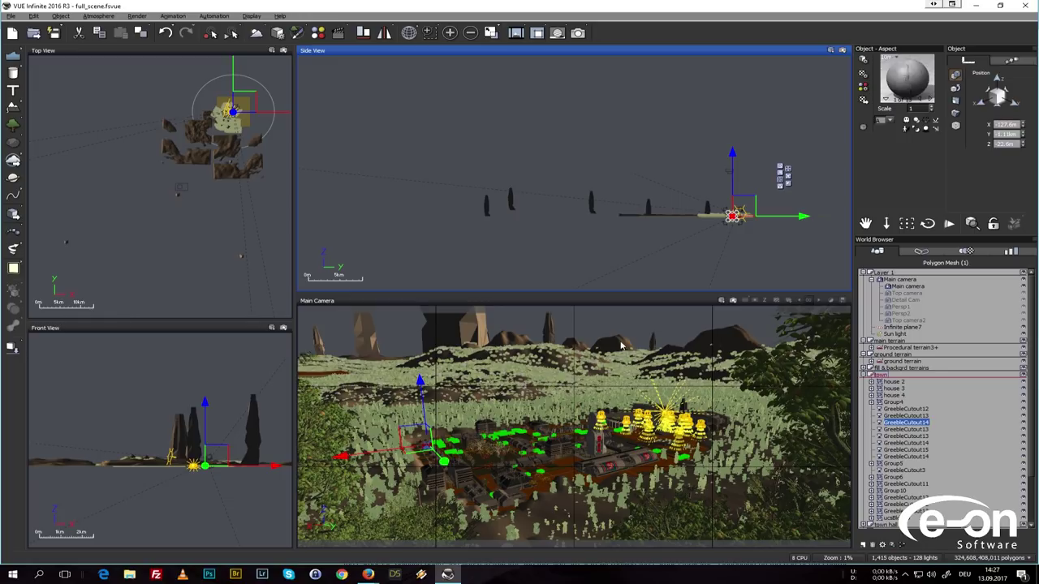
left_click(596, 445)
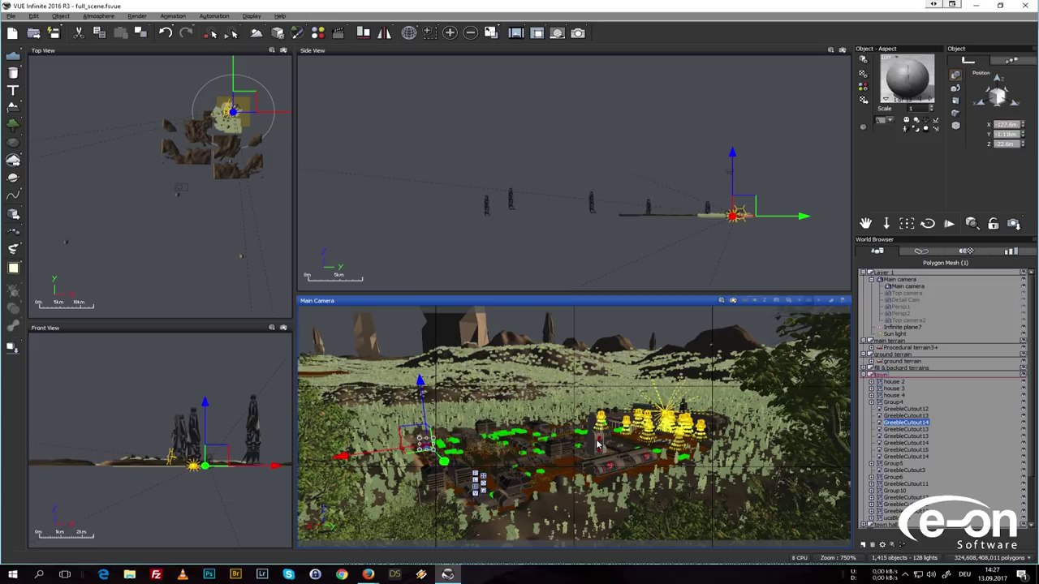
left_click(596, 445)
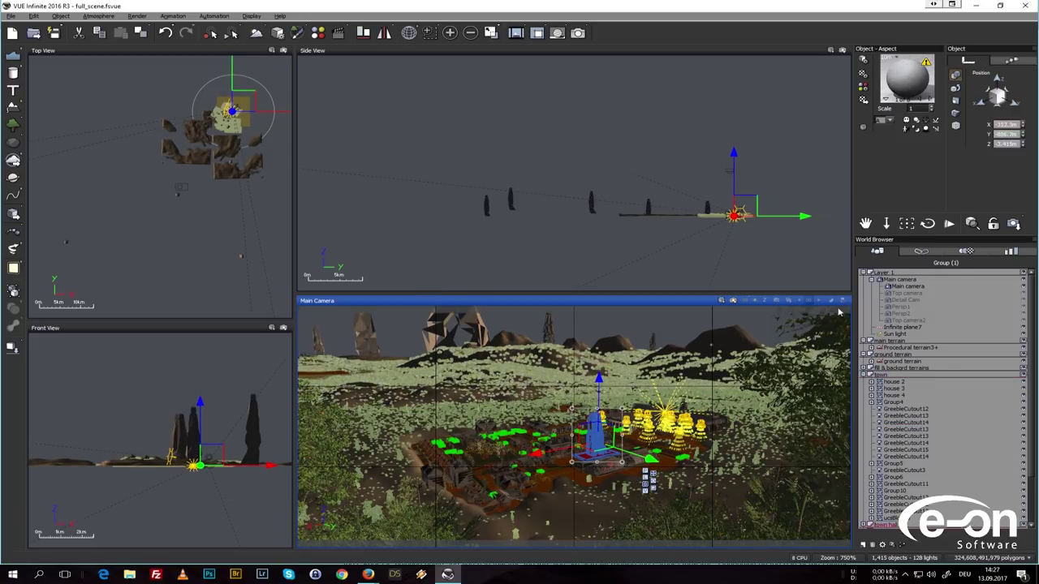
View the town through the Persp1 camera, select the group in the open area between the lights, and inspect it from another angle.
left_click(903, 309)
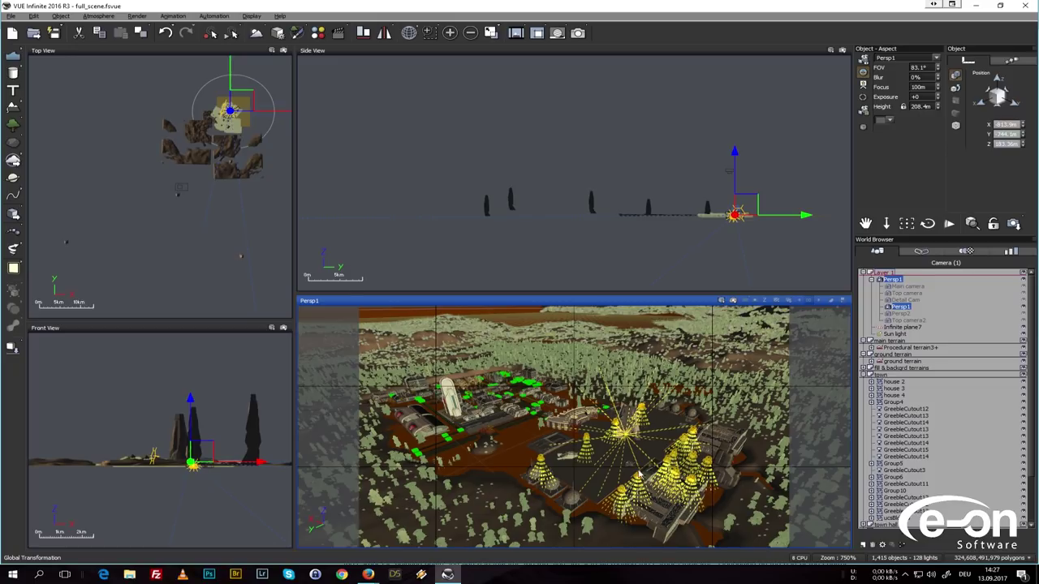
left_click(626, 421)
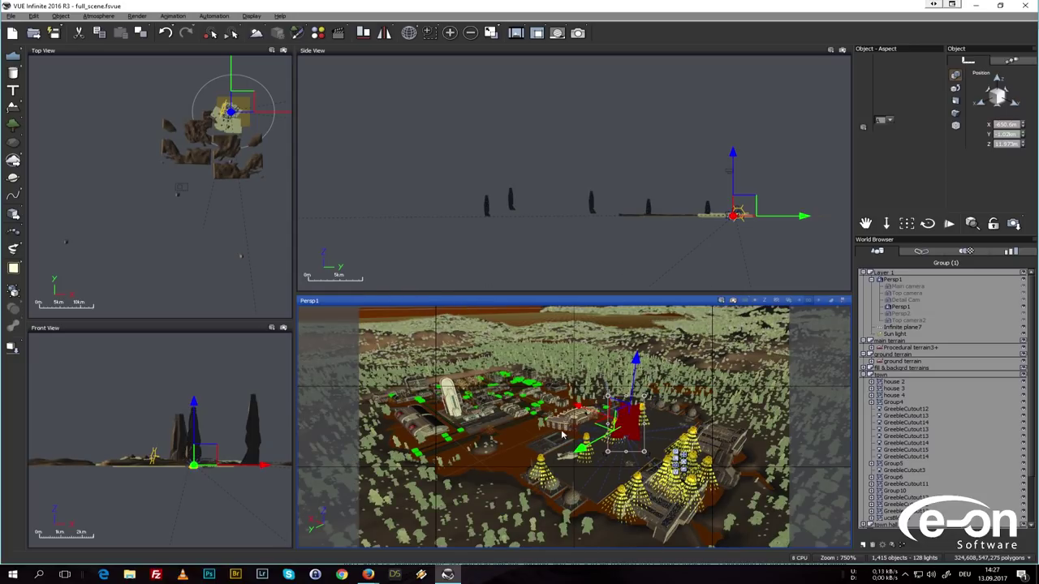
left_click_drag(928, 223, 792, 349)
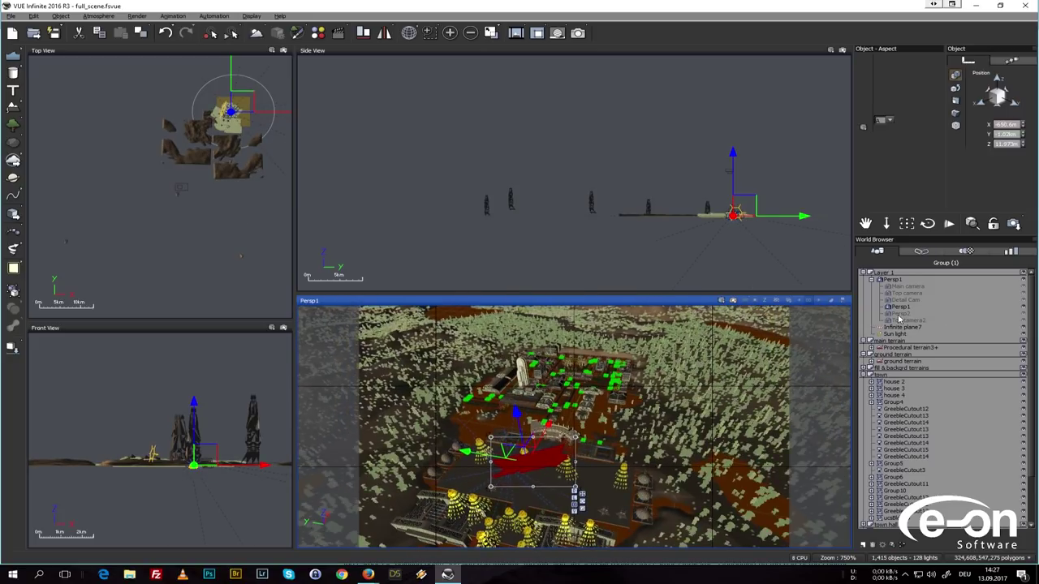
Inspect the town's streets and buildings from several angles through the Persp2 camera, and select the small object beside the road.
left_click(899, 314)
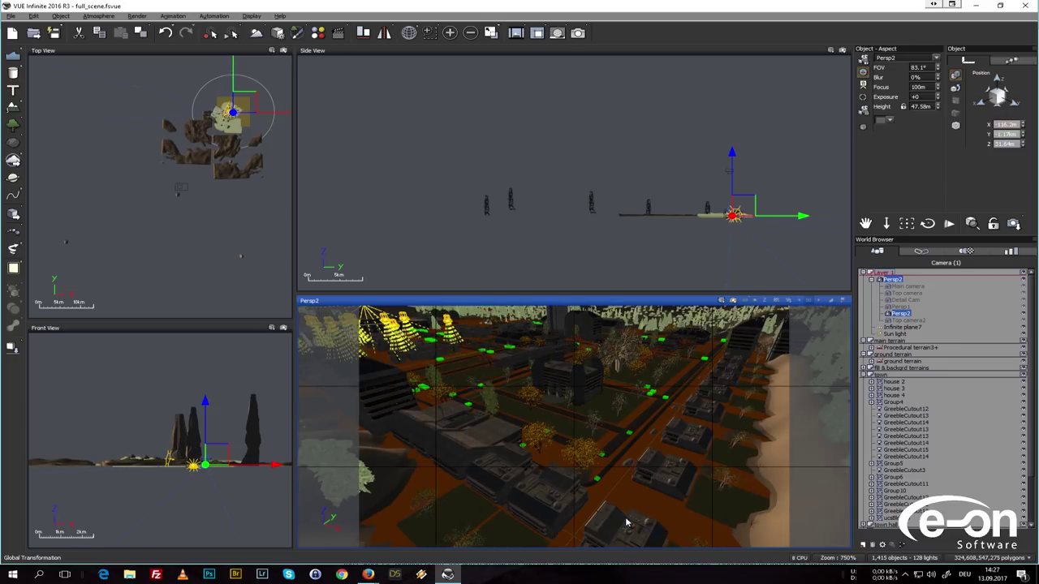
right_click_drag(539, 375, 476, 365)
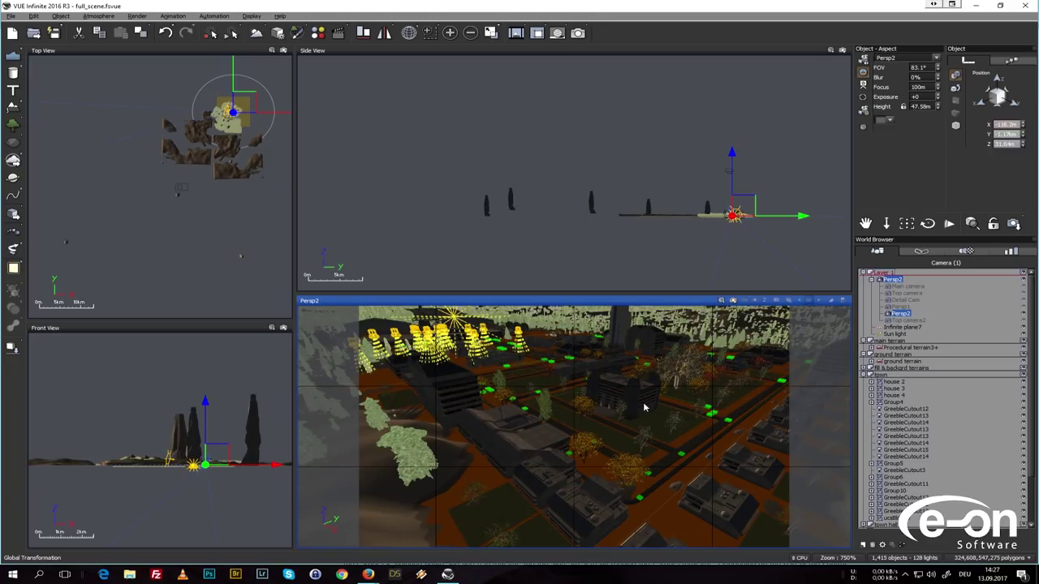
middle_click_drag(619, 415, 603, 395)
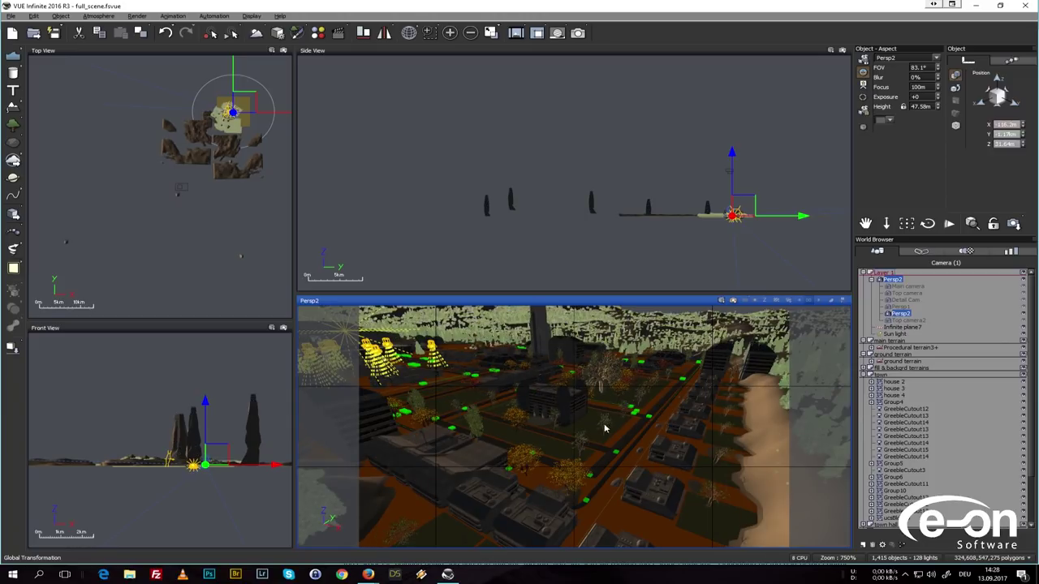
left_click(617, 487)
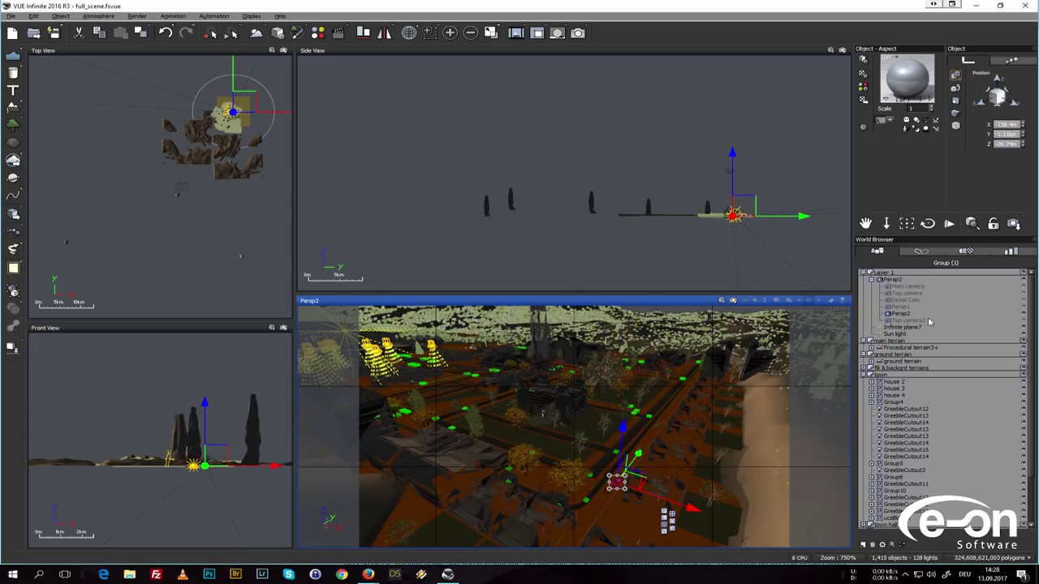
Return to the Main camera view and collapse the town layer in the World Browser.
left_click(906, 286)
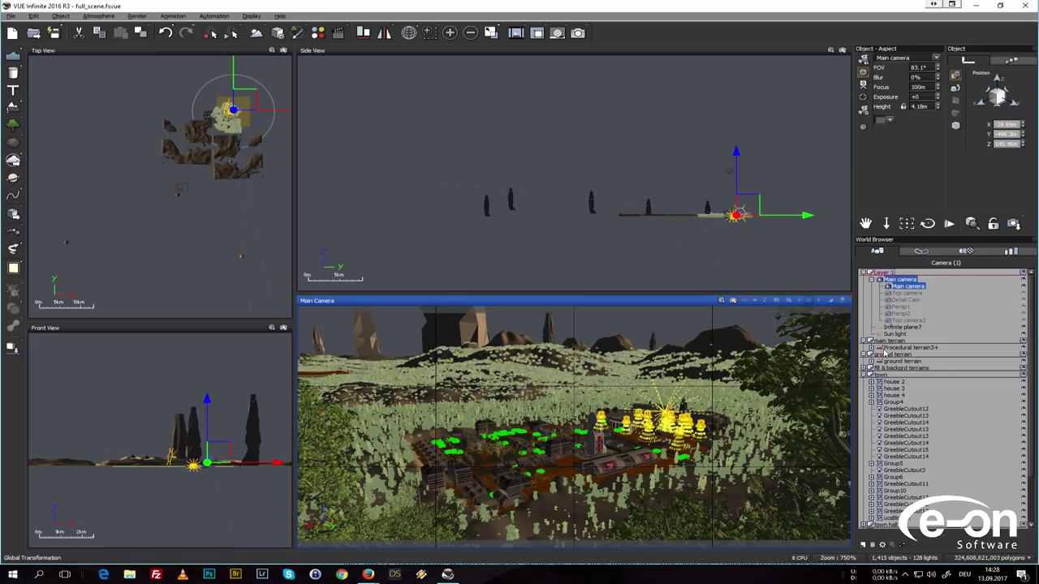
left_click(865, 375)
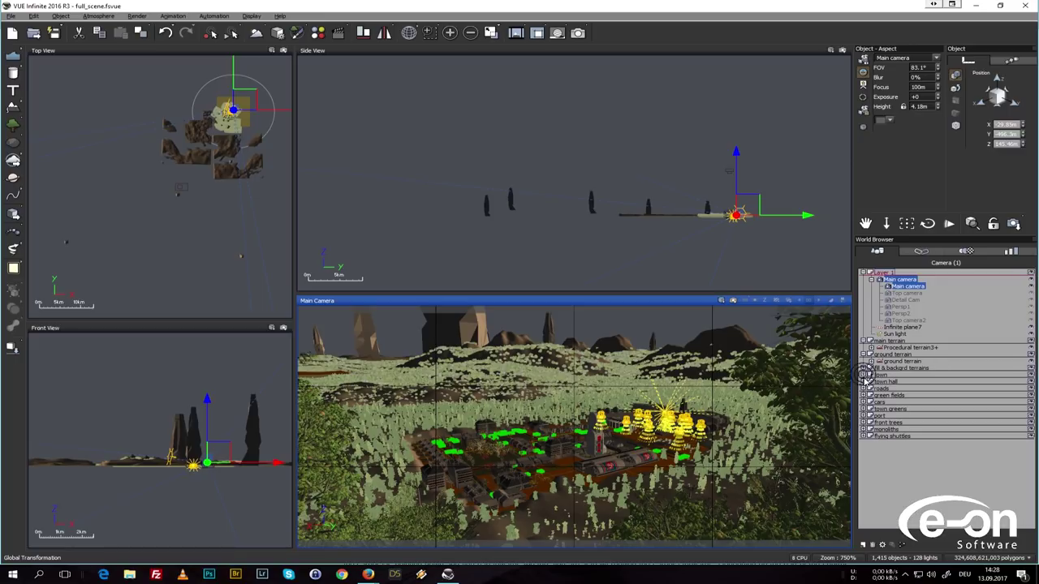
Expand the roads layer and select its first five splines one by one, from Spline5 to the second Spline6, to locate them in the town.
left_click(864, 389)
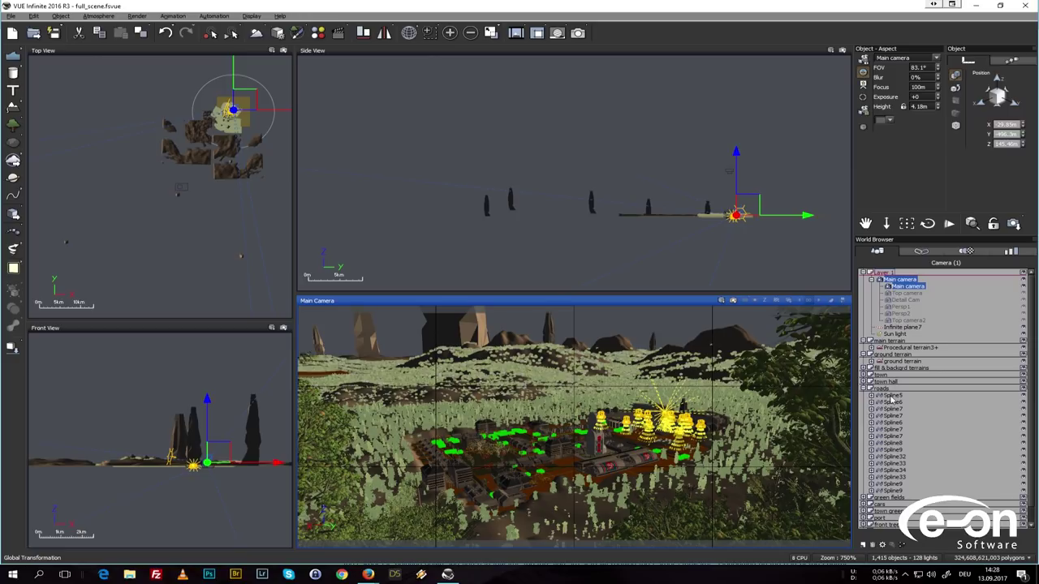
left_click(892, 395)
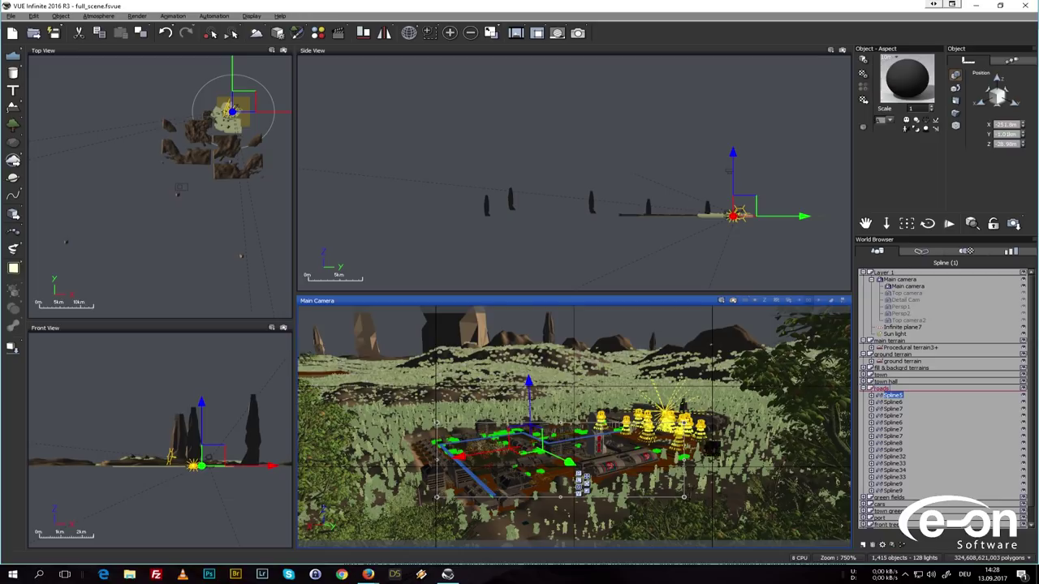
left_click(893, 402)
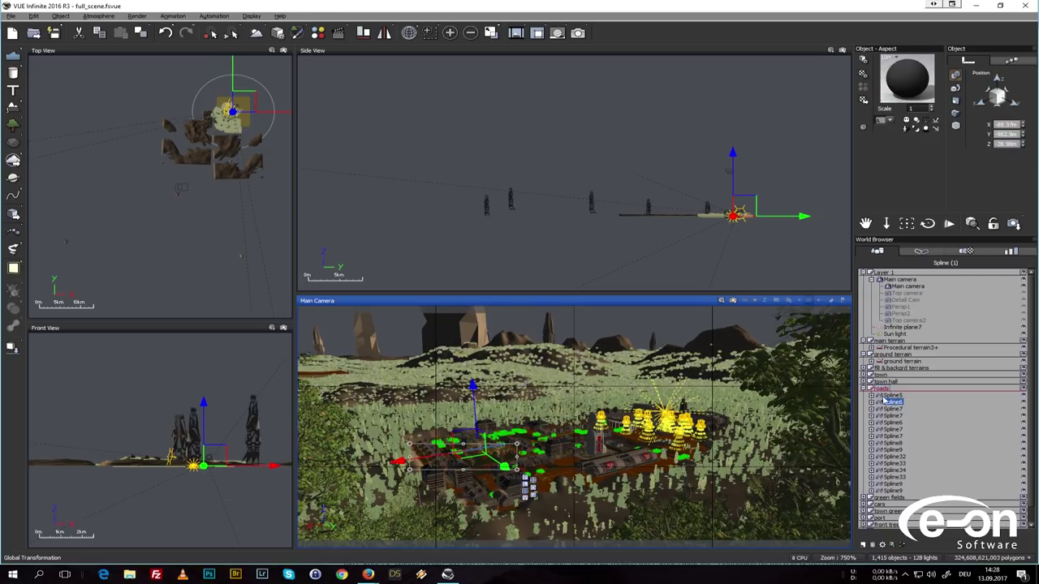
left_click(893, 409)
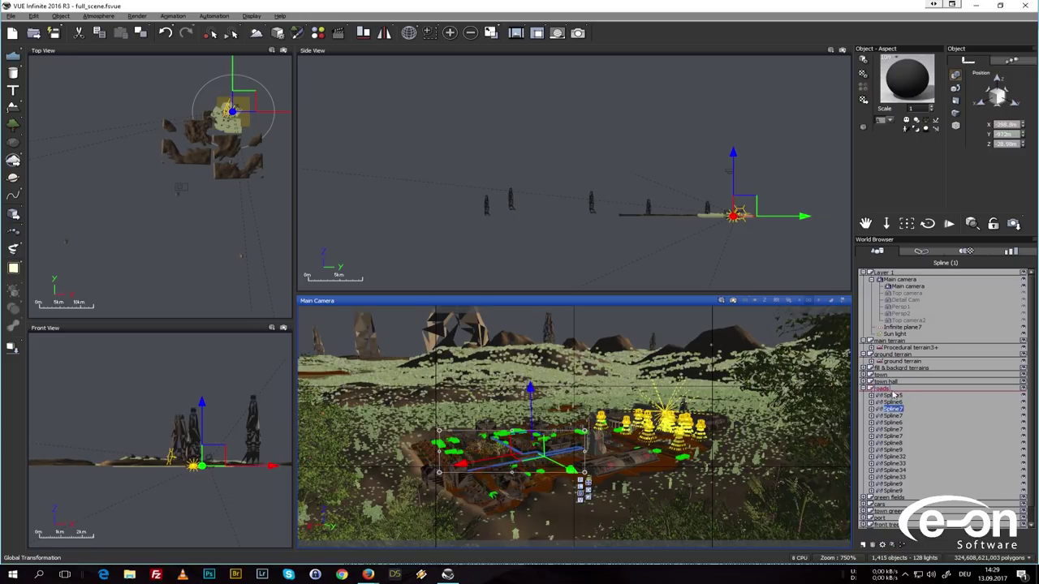
left_click(893, 415)
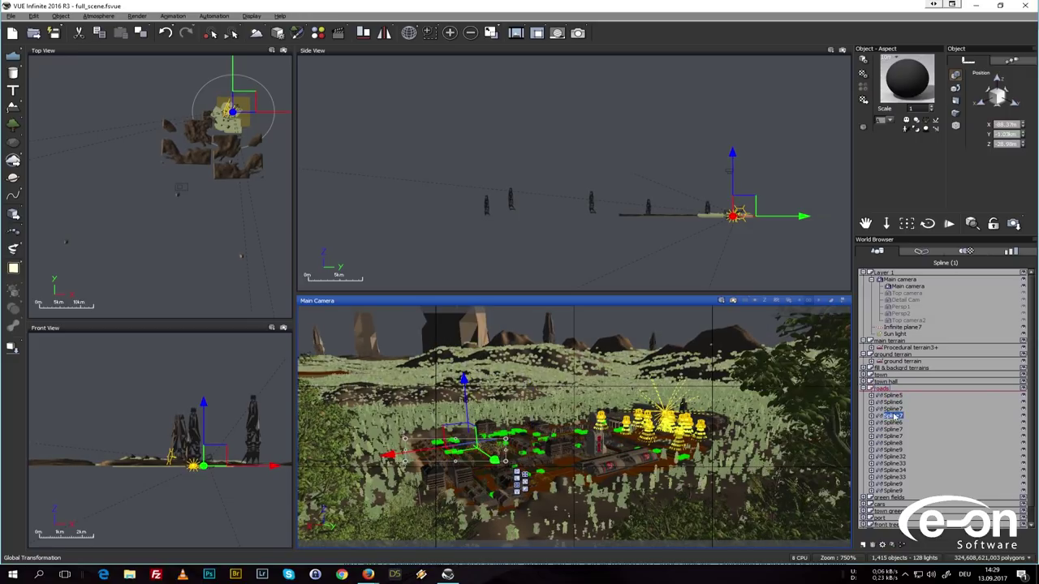
left_click(893, 422)
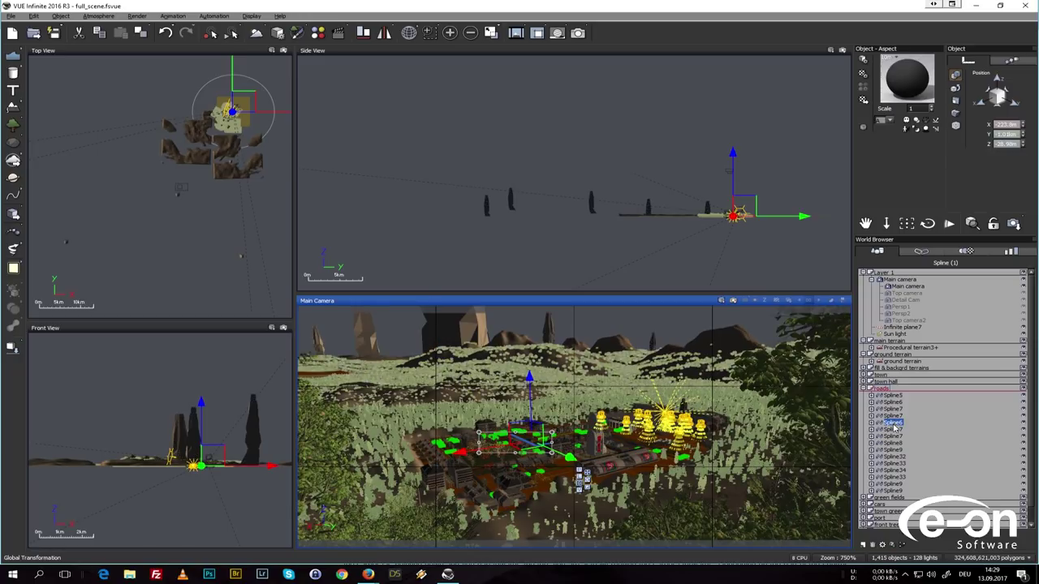
Select the further road splines from Spline8 through Spline34 to locate them in the scene, and collapse the roads layer.
left_click(894, 443)
left_click(893, 450)
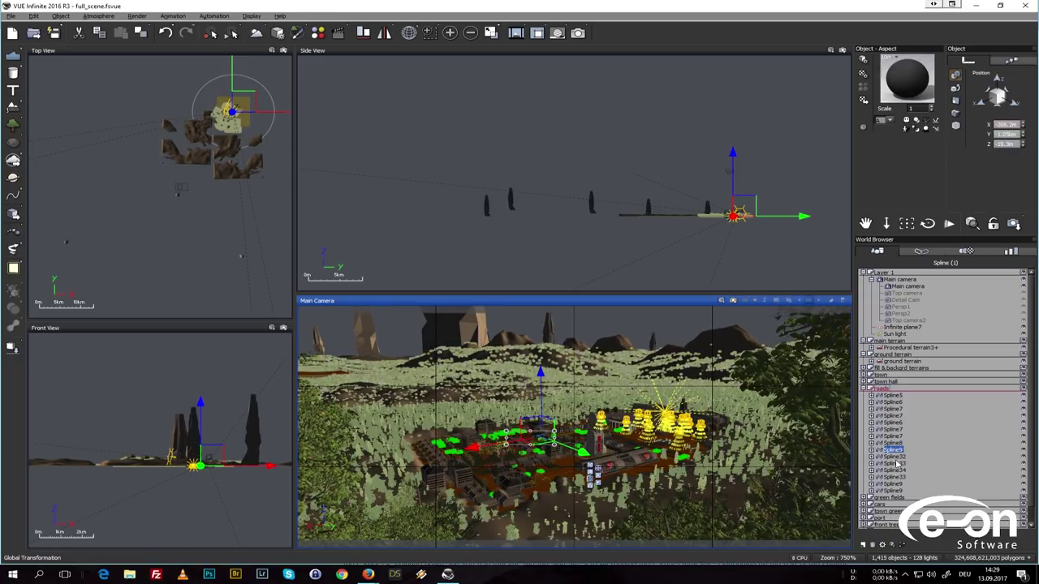
left_click(893, 456)
left_click(893, 463)
left_click(895, 477)
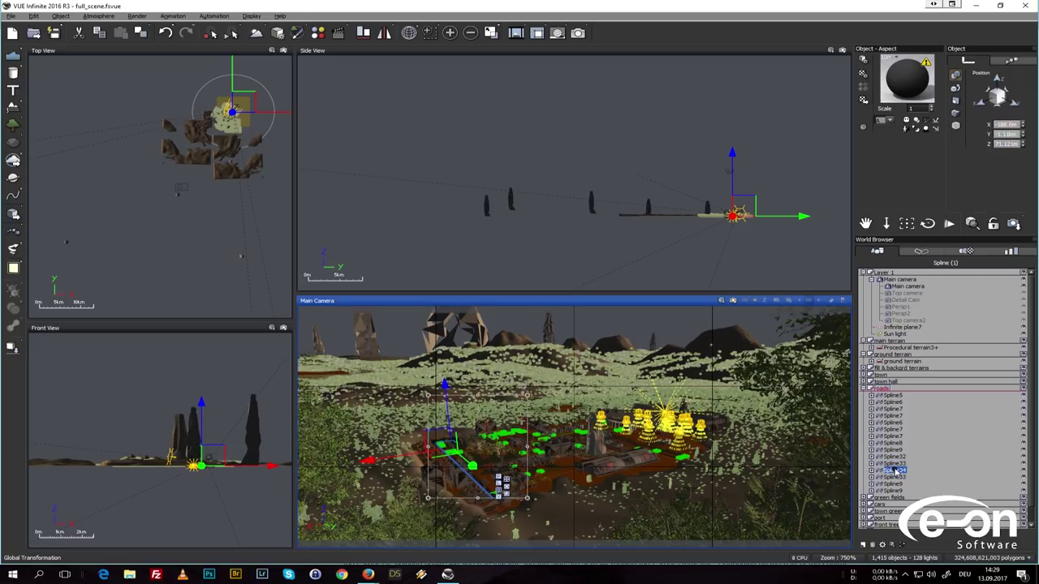
left_click(896, 470)
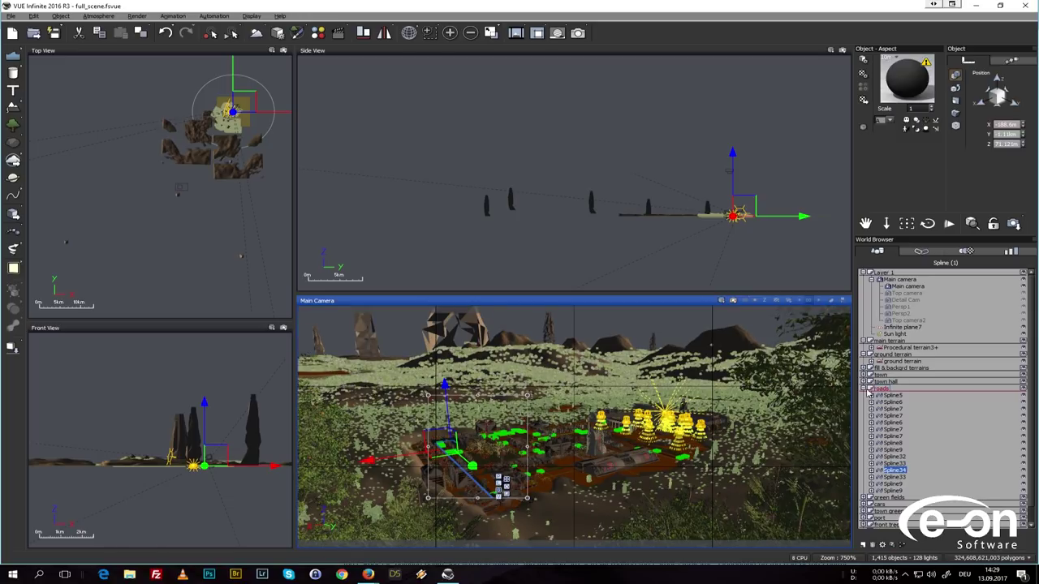
left_click(864, 389)
Expand the green fields layer, locate grass area7 and plate4 through the Persp2 camera, and collapse the layer.
left_click(866, 396)
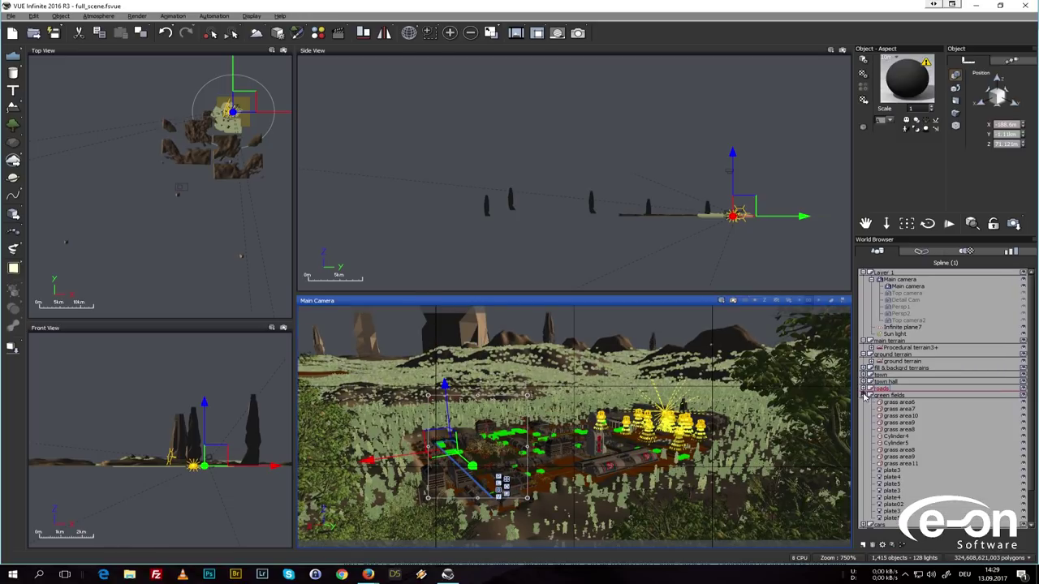
left_click(901, 410)
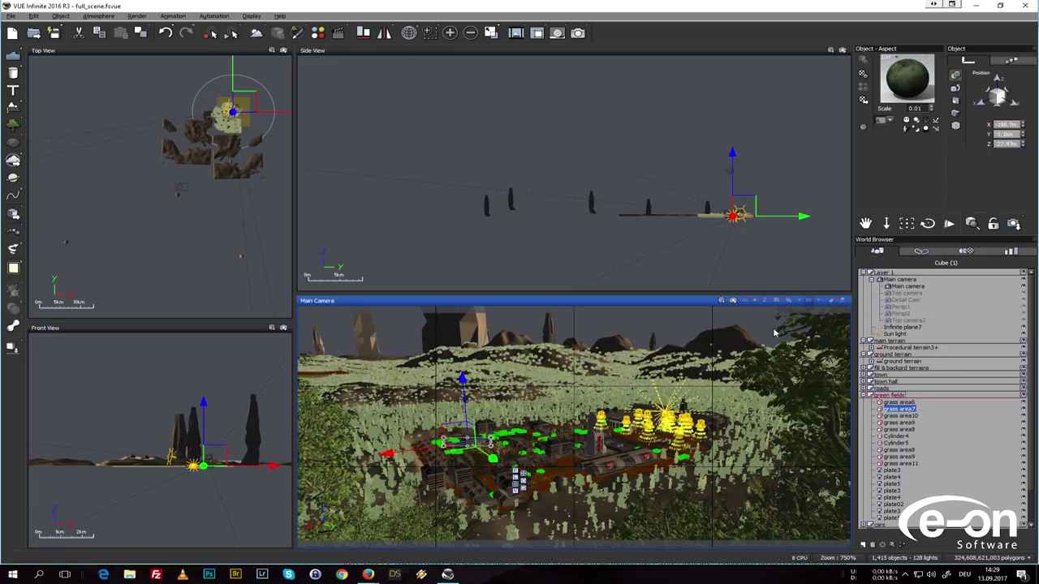
left_click(901, 314)
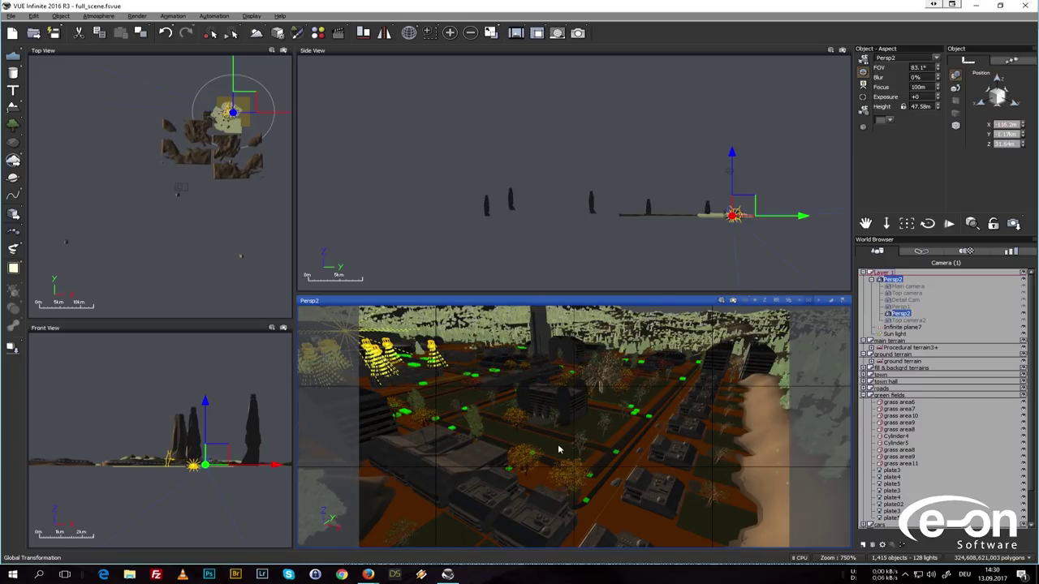
left_click(553, 449)
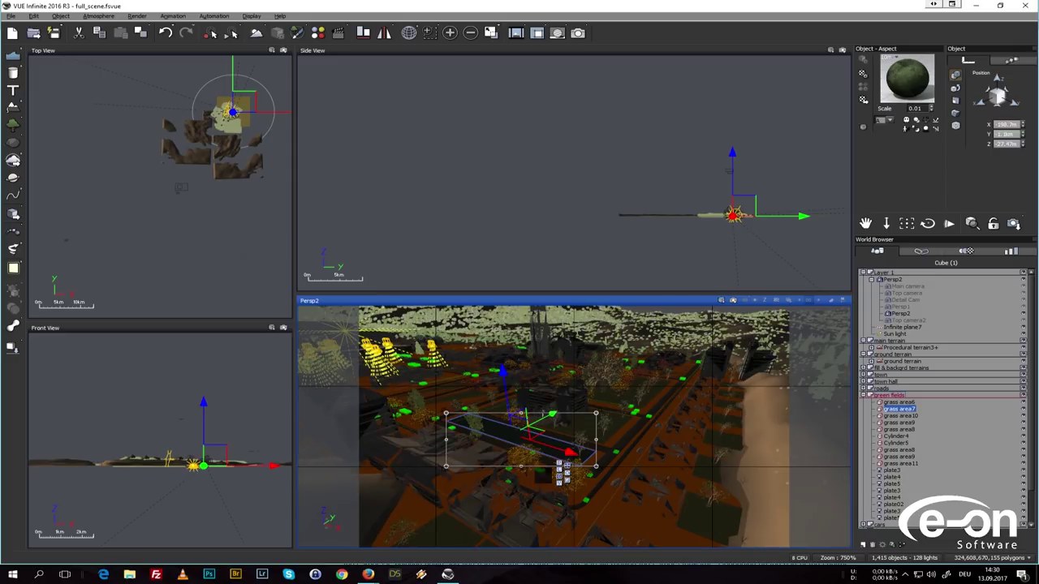
left_click(893, 477)
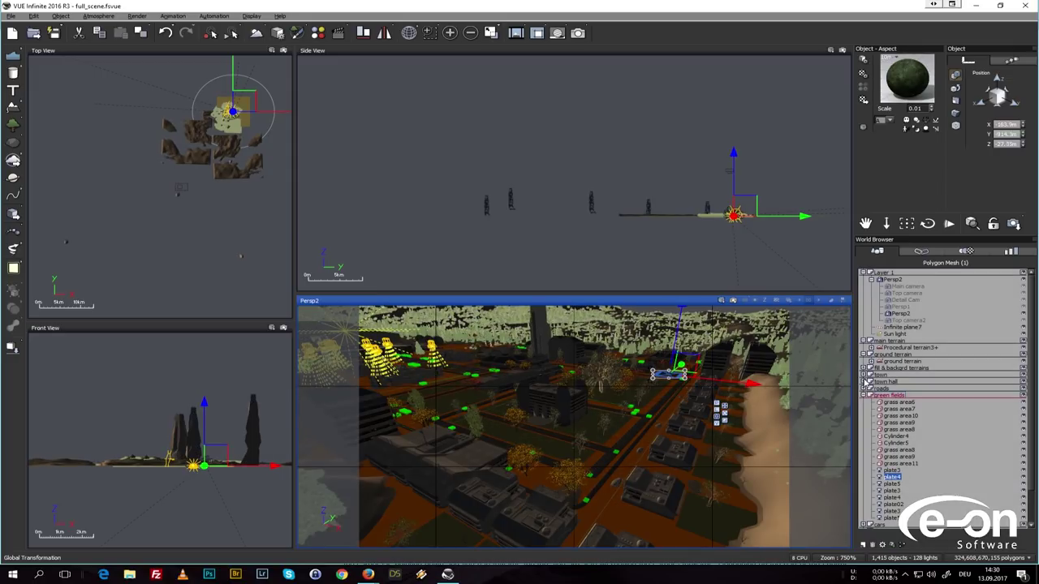
left_click(865, 396)
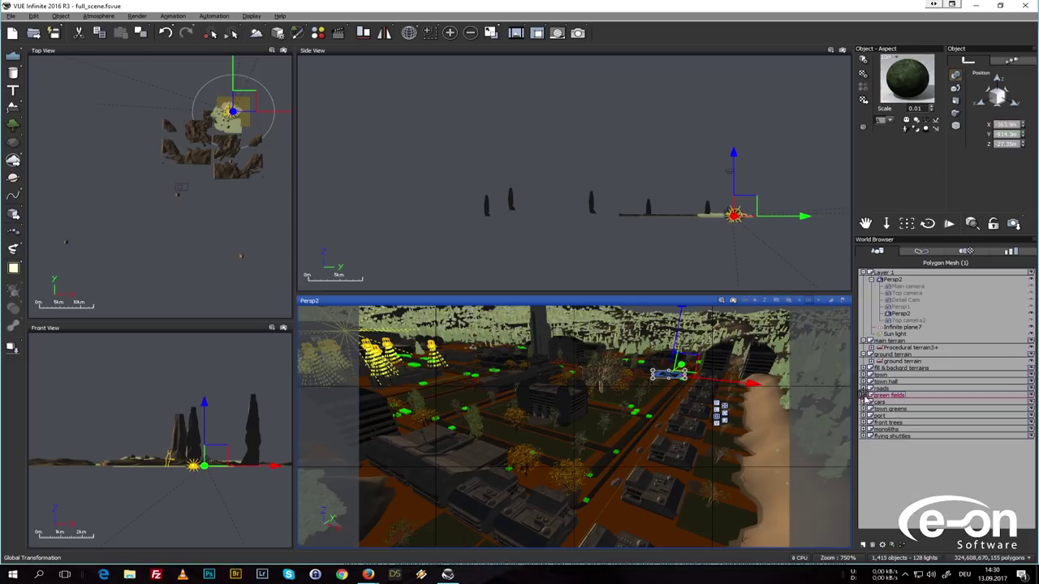
Expand the cars layer, select all its cars and then several individual ones to locate them in the town, and collapse the layer.
left_click(863, 402)
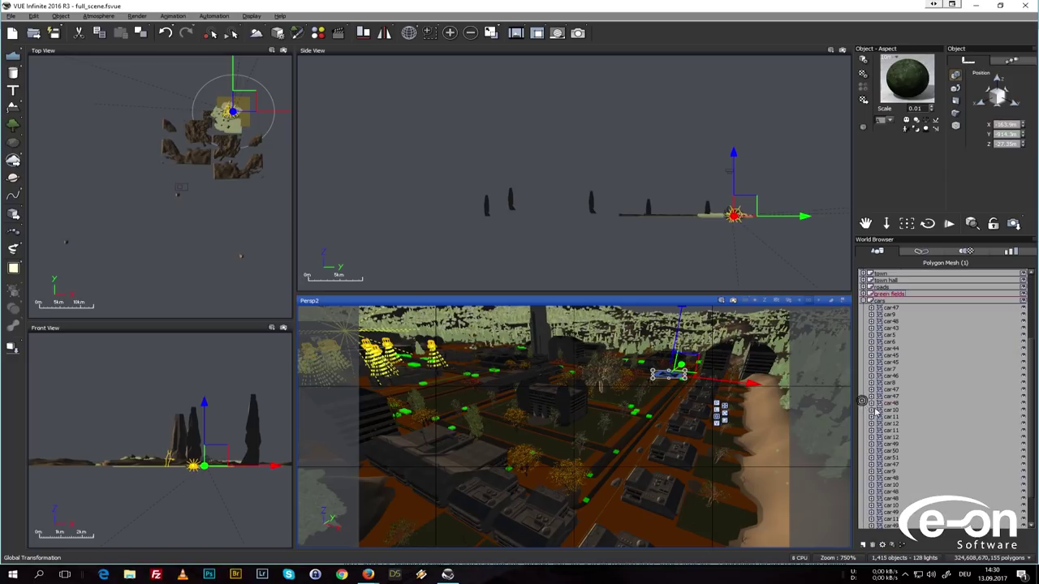
left_click(881, 300)
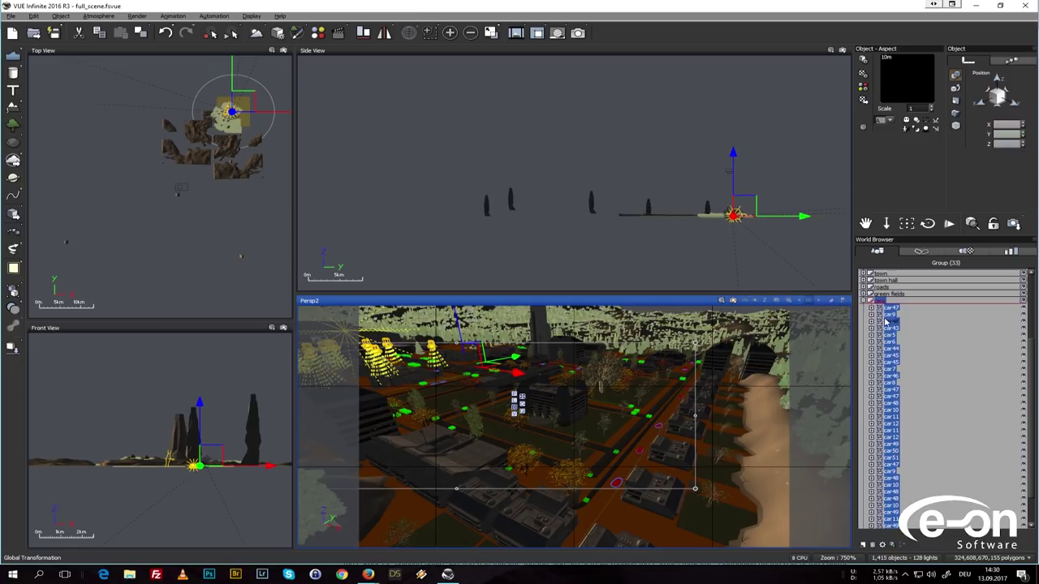
left_click(891, 404)
left_click(891, 430)
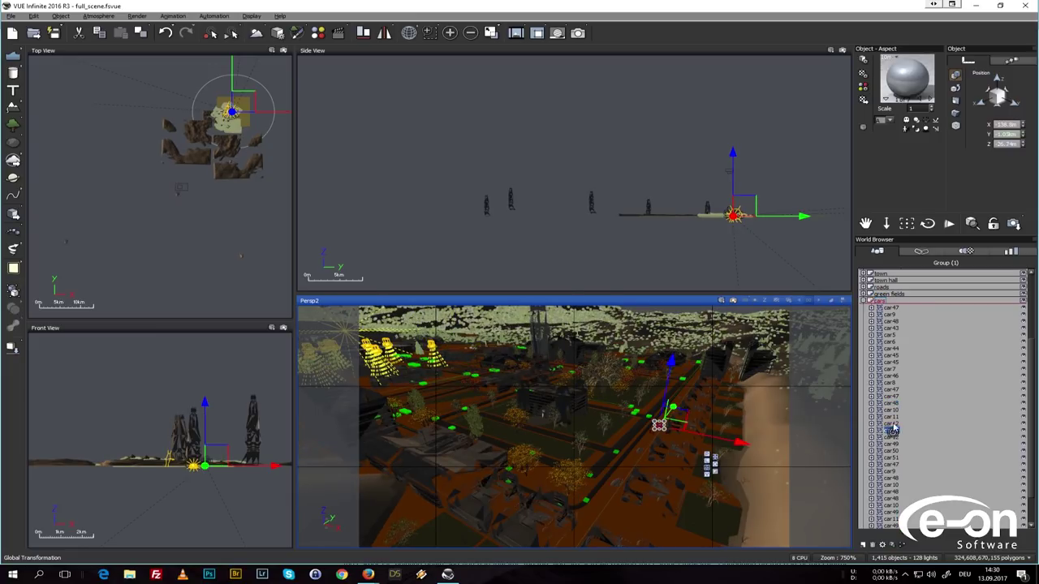
left_click(893, 484)
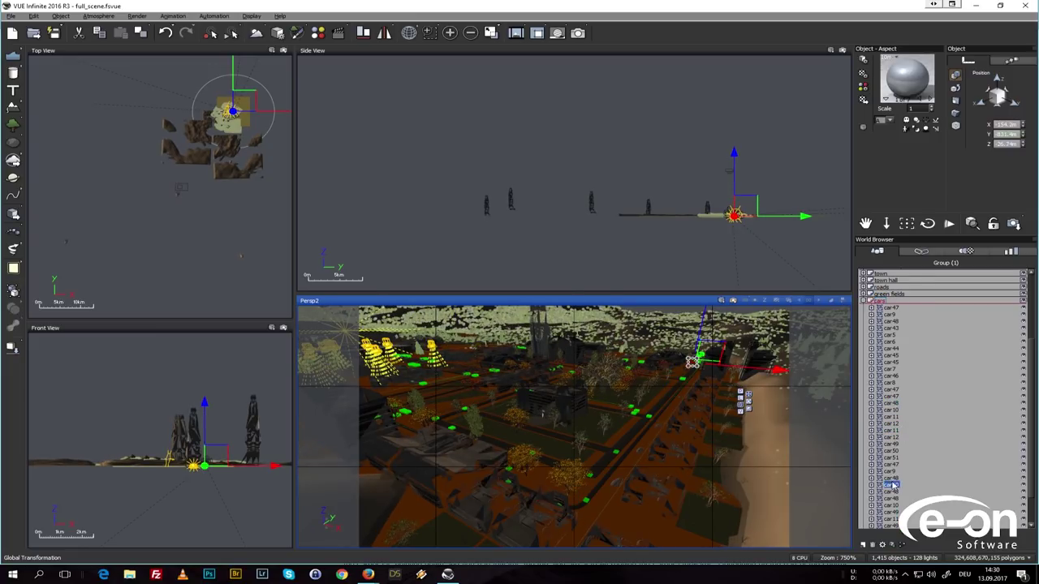
key("Down")
key("Down")
key("Down")
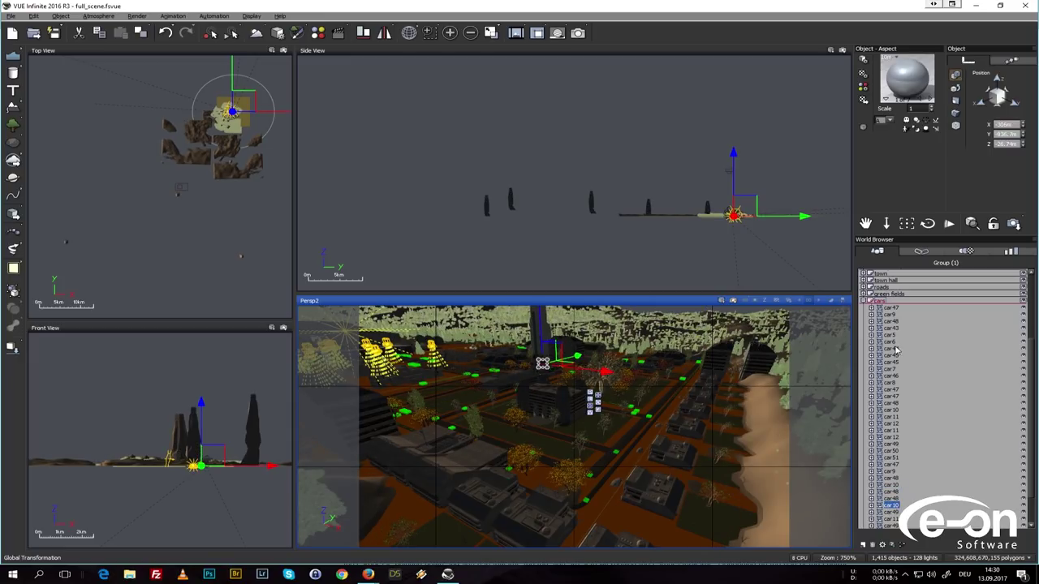
left_click(863, 302)
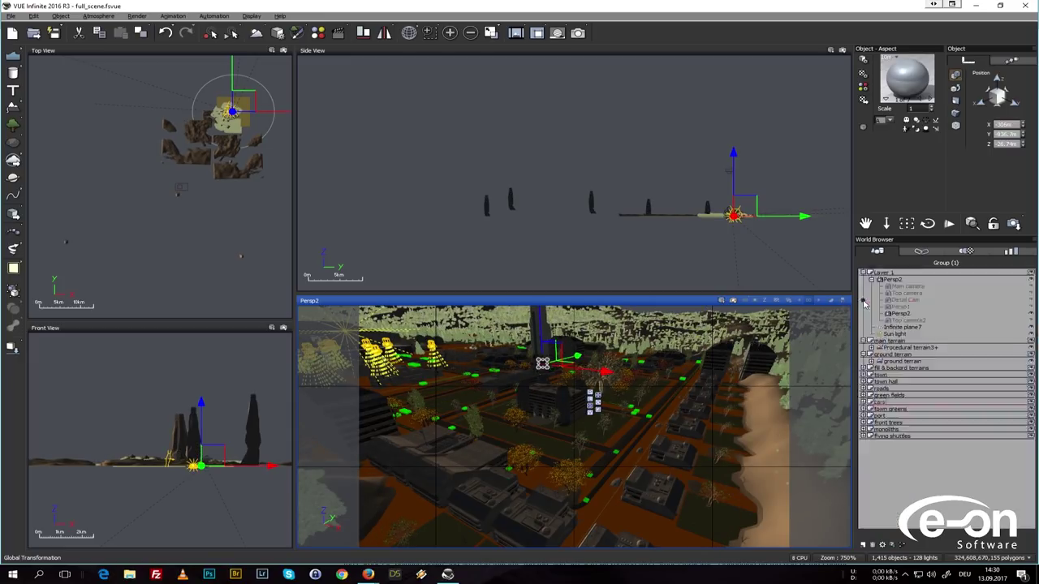
Select all plants of the town greens layer, expand it, and select individual Acer Saccharum trees, ending with Acer Saccharum8.
left_click(890, 410)
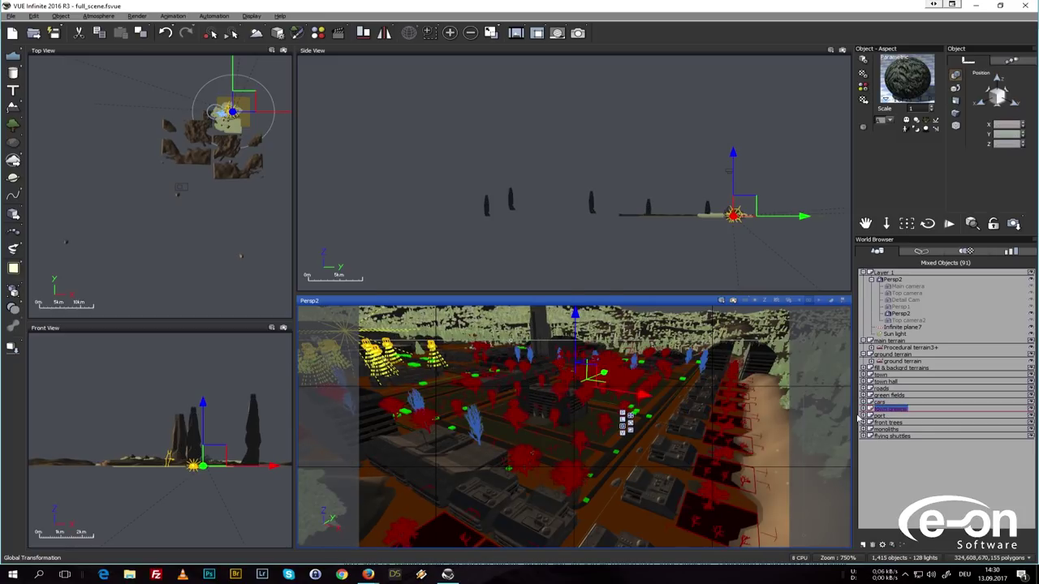
left_click(863, 409)
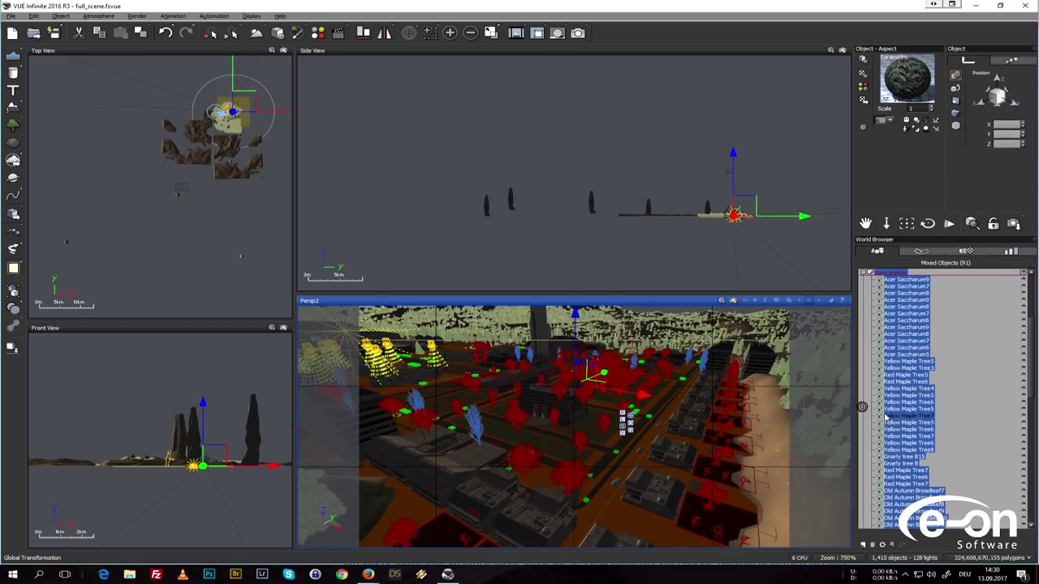
left_click(907, 287)
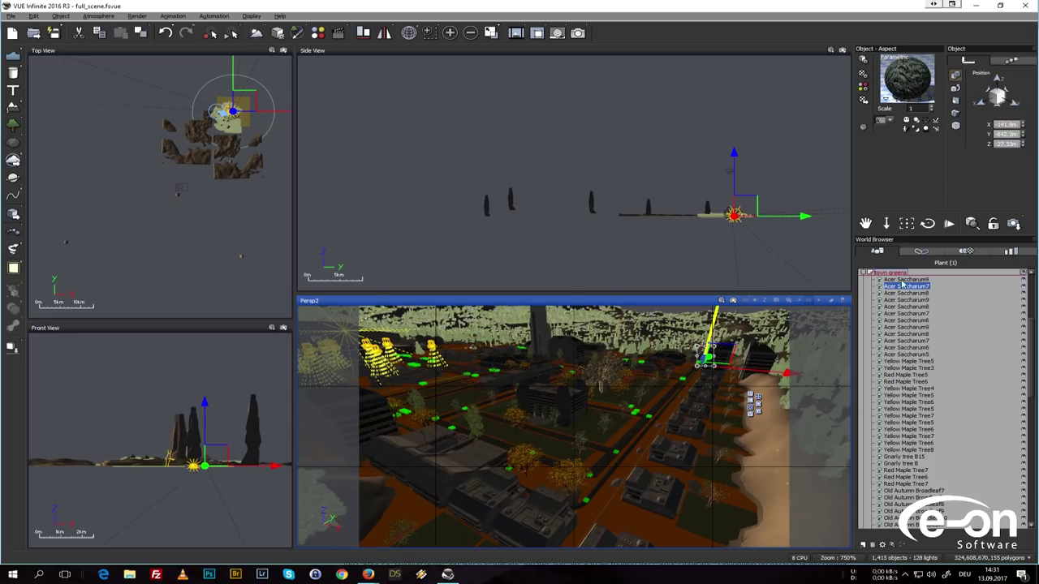
left_click(907, 306)
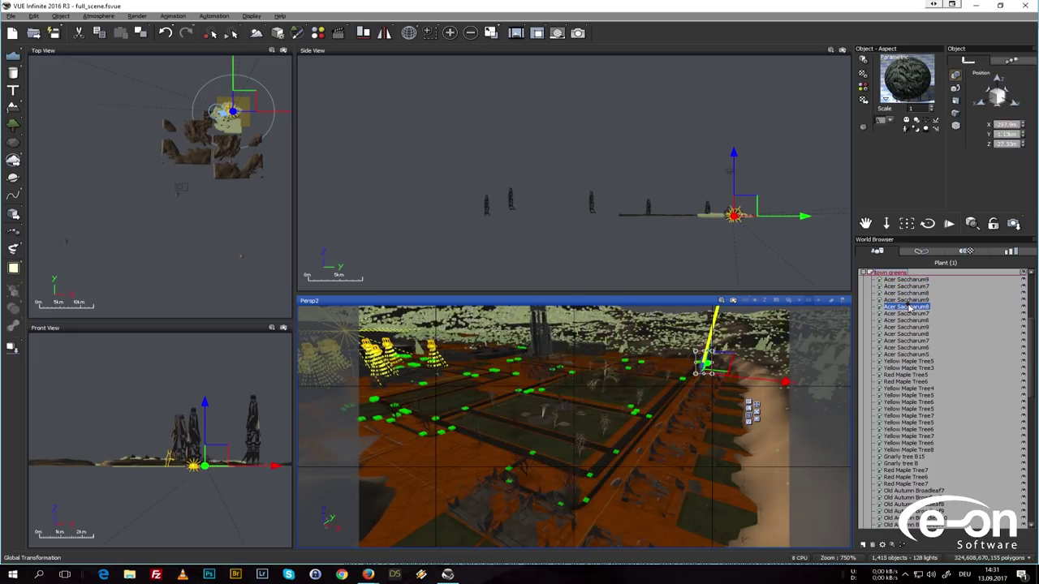
left_click(909, 293)
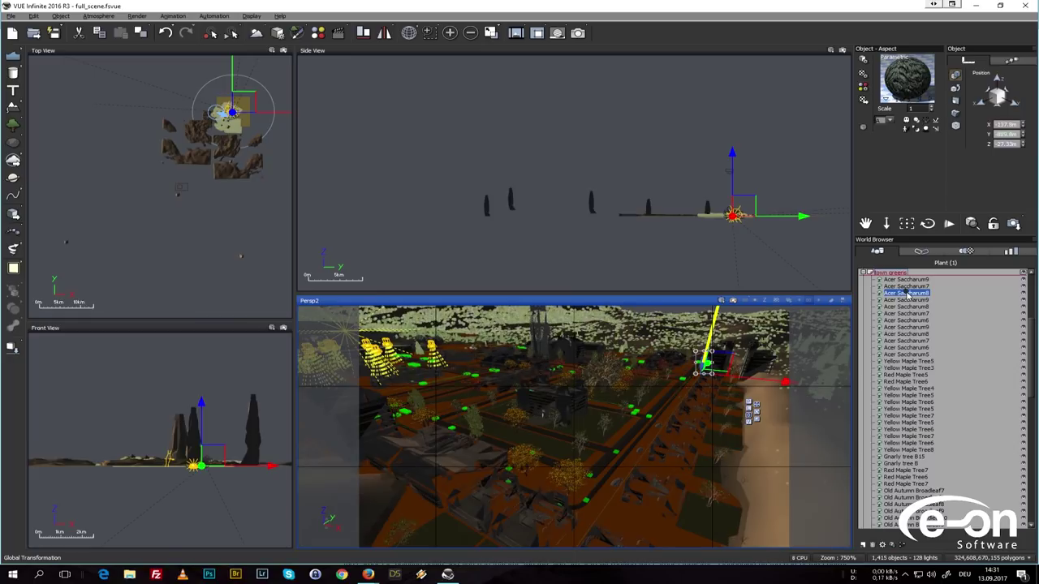
Open Acer Saccharum8 in the Plant Editor and inspect the tree preview from other angles.
double_click(910, 294)
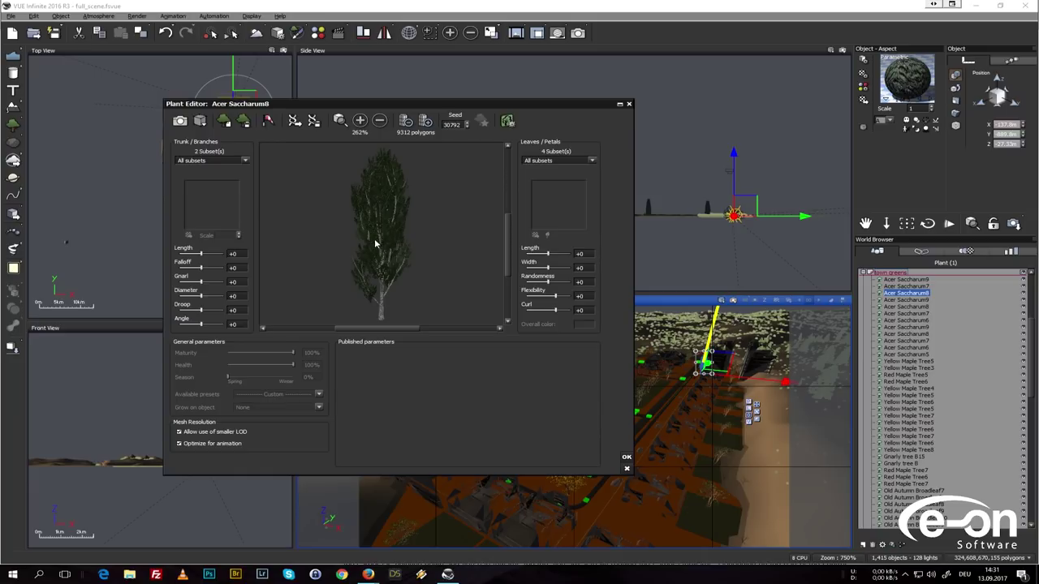
mouse_move(375, 244)
left_mouse_down()
mouse_move(406, 243)
mouse_move(382, 247)
left_mouse_up()
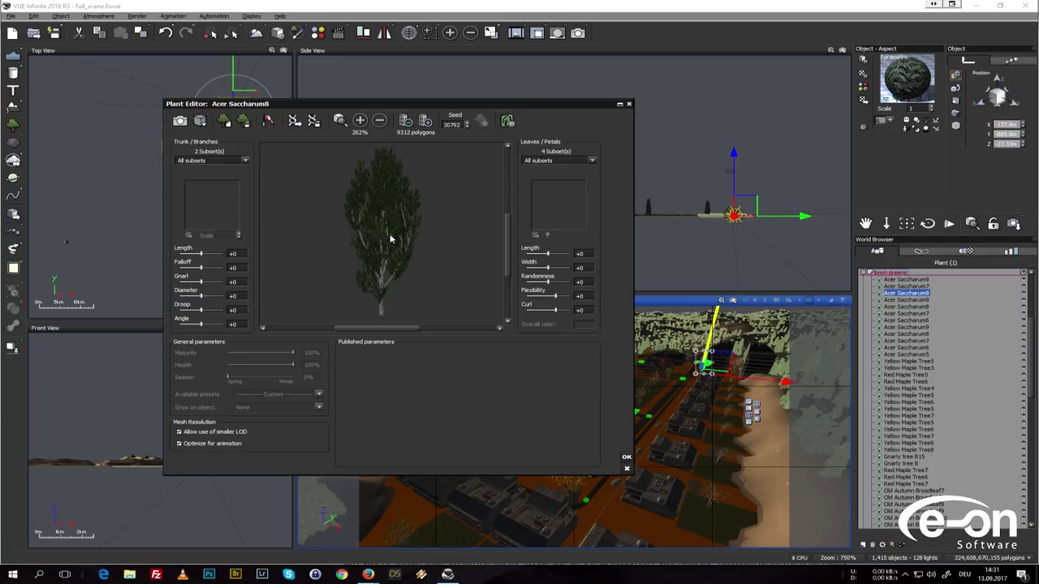
left_click_drag(388, 228, 396, 231)
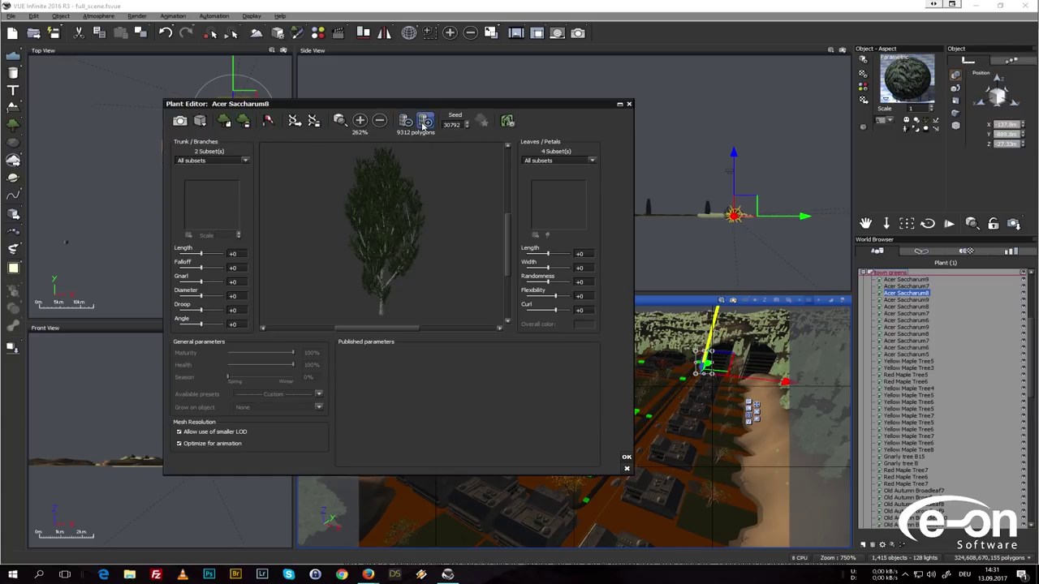
Try other variations of the Acer Saccharum8 tree by changing its seed to 30822.
left_click(467, 124)
left_click(468, 124)
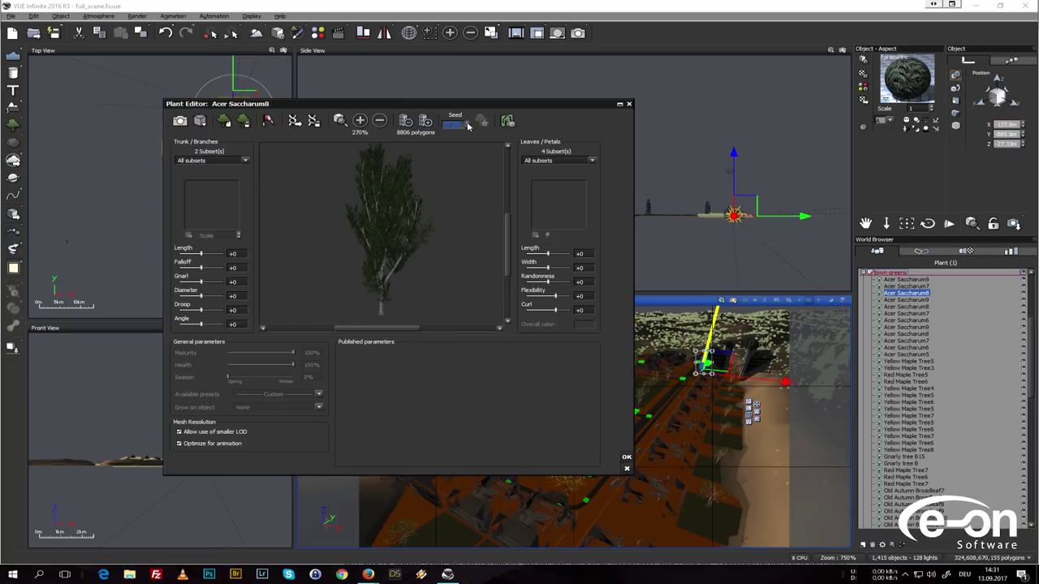
left_click(468, 124)
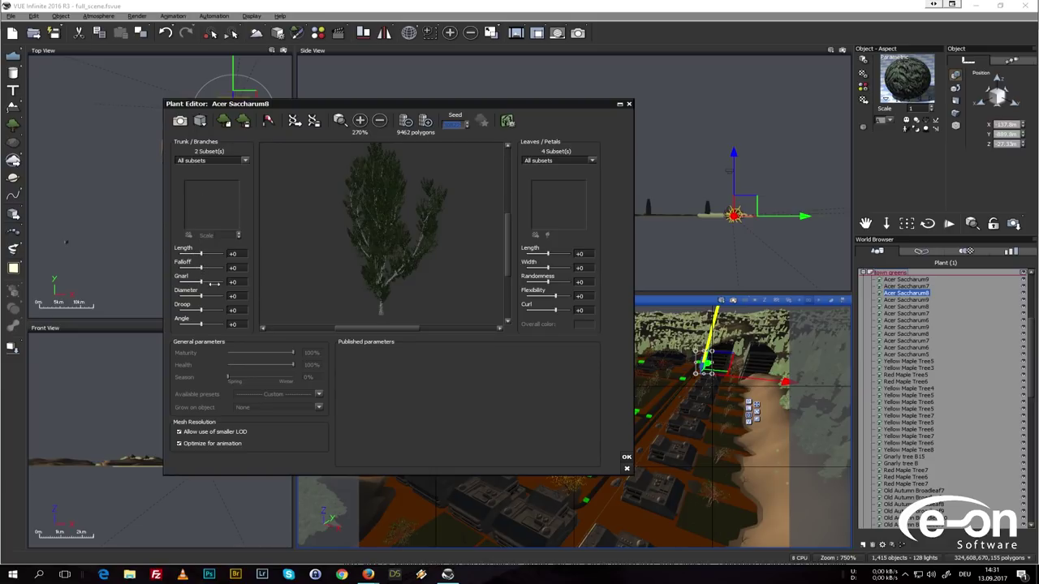
Review the available trunk and leaf subsets of the tree, and close the Plant Editor without applying changes.
left_click(199, 161)
left_click(203, 161)
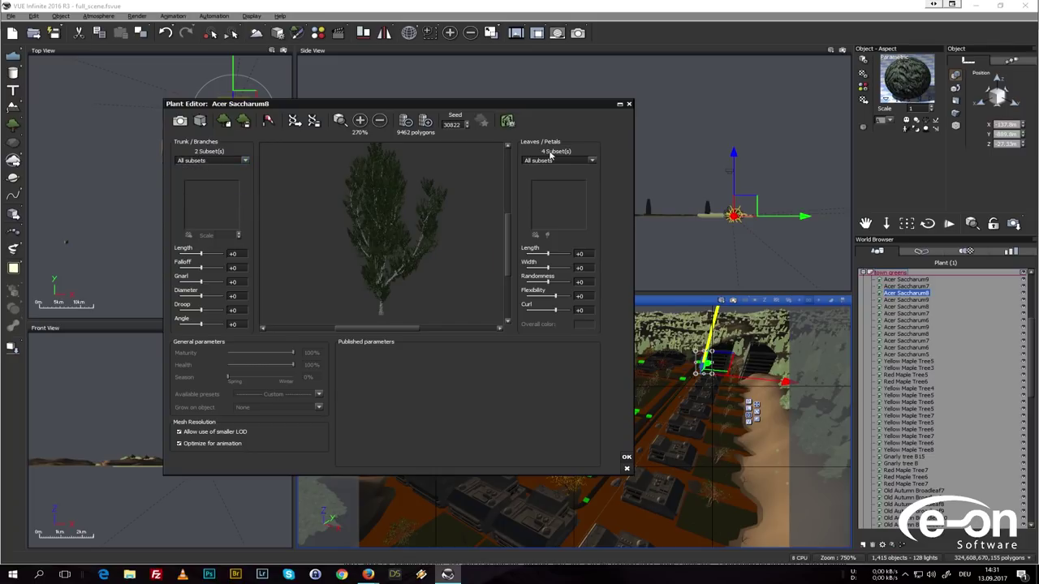
left_click(543, 161)
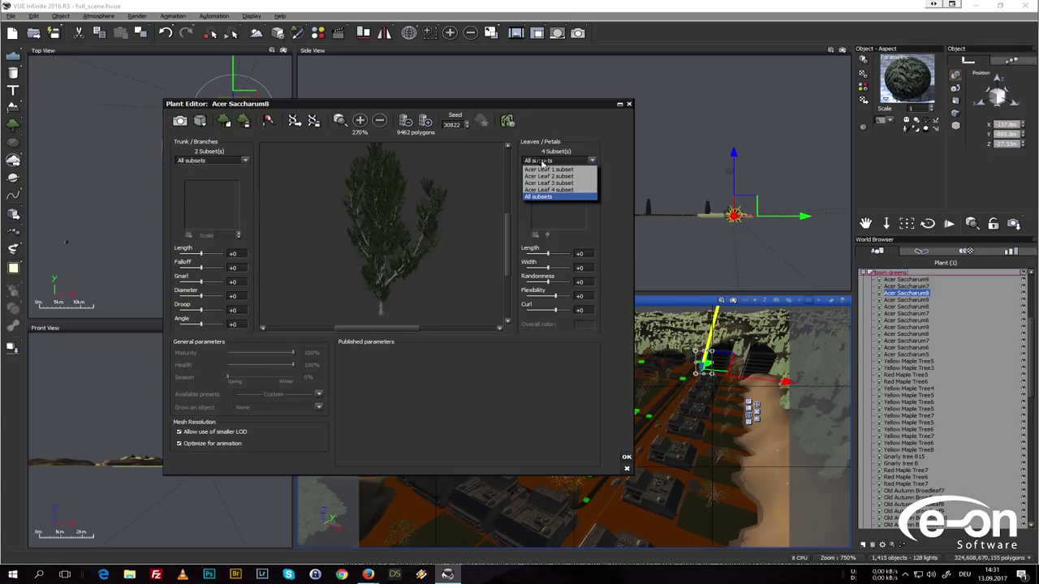
left_click(542, 161)
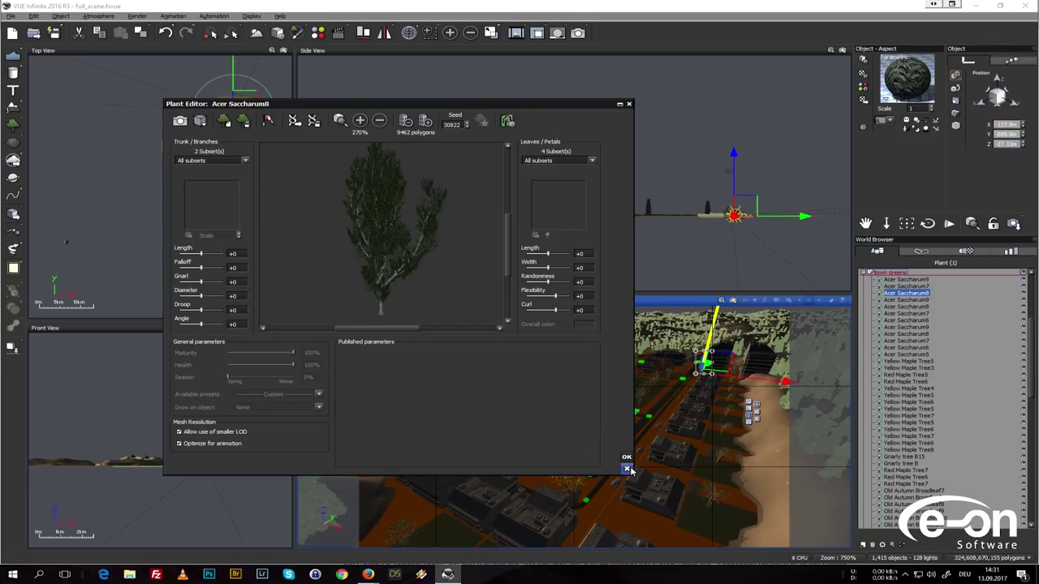
left_click(452, 125)
key("Escape")
left_click(627, 469)
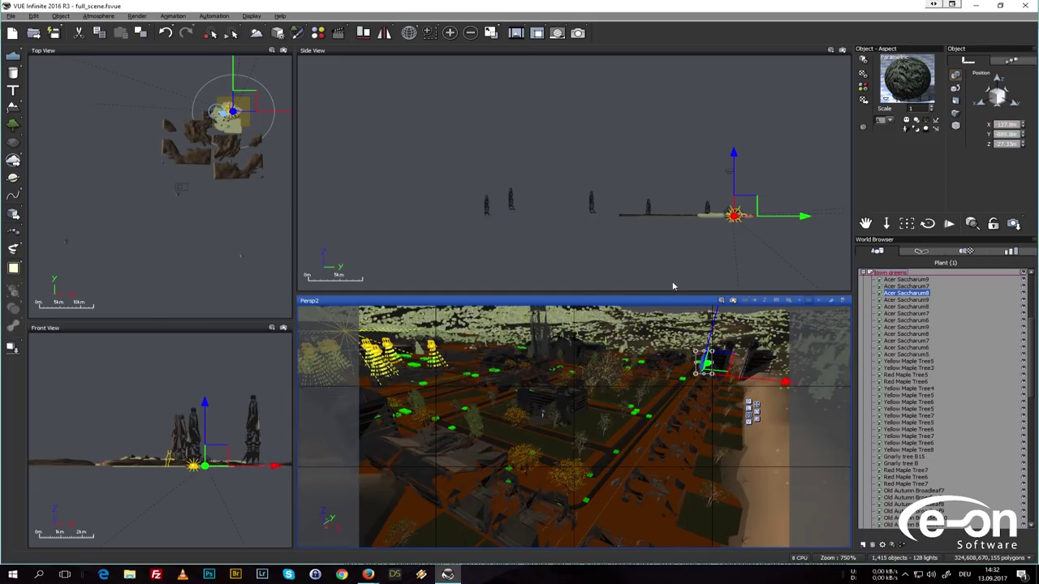
Collapse the town greens layer, expand the port layer, and select its myBlockdetail5 mesh.
left_click(864, 272)
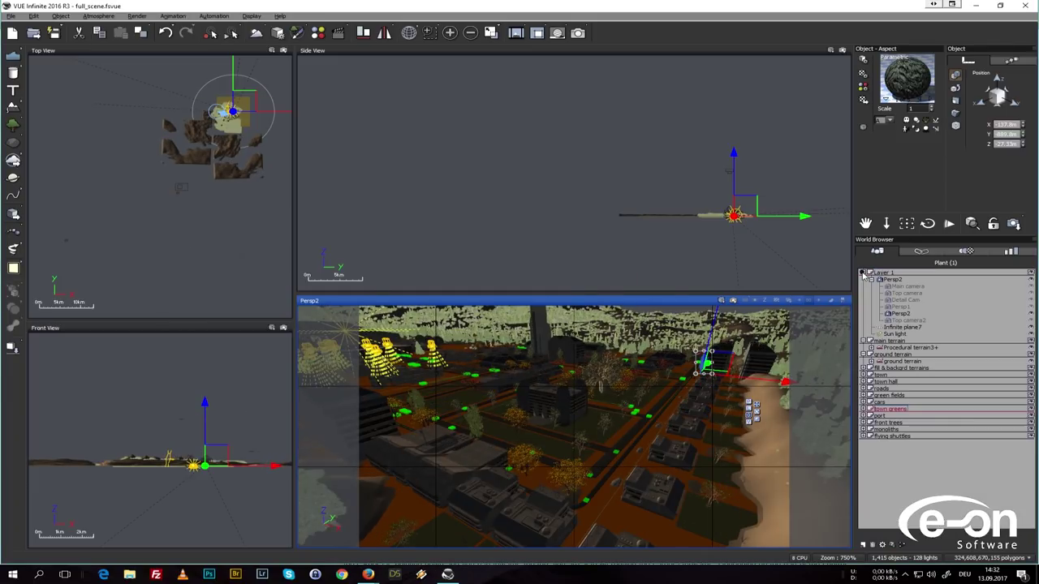
left_click(870, 416)
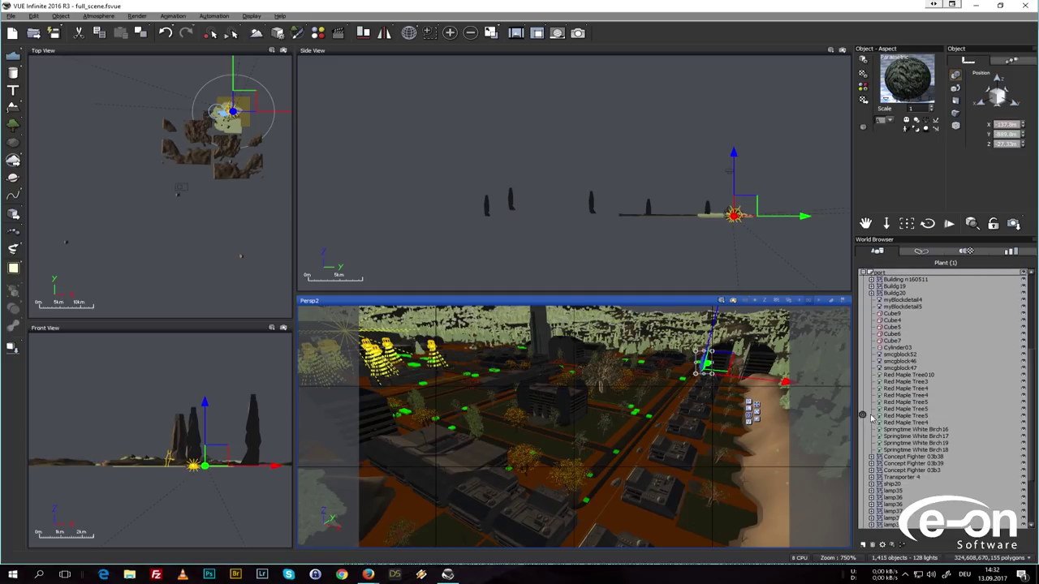
left_click(888, 307)
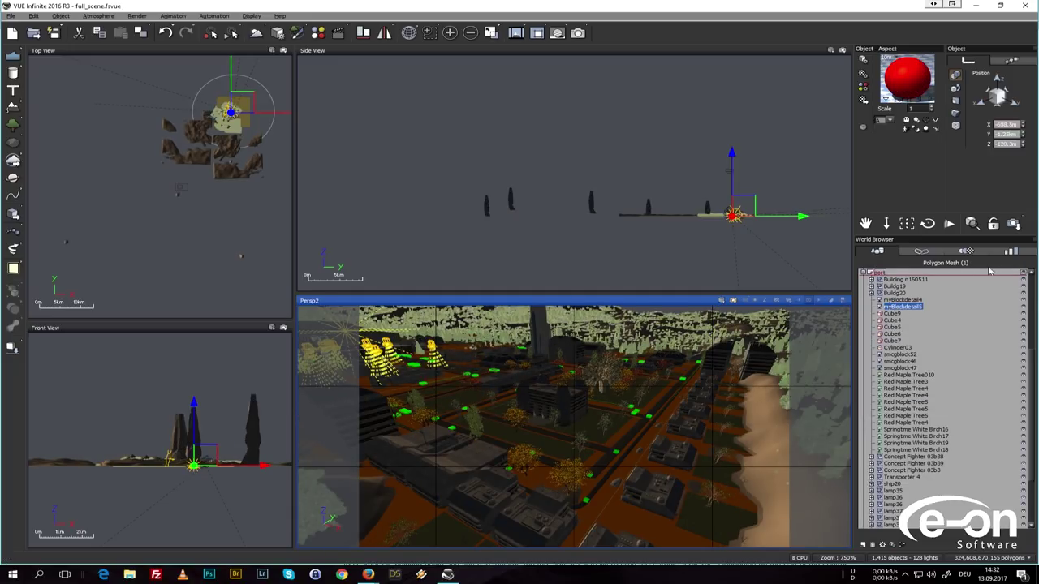
Switch to the Persp1 camera and fly in closer to inspect the port buildings and lights from above.
scroll(1035, 303, "up", 5)
left_click(905, 307)
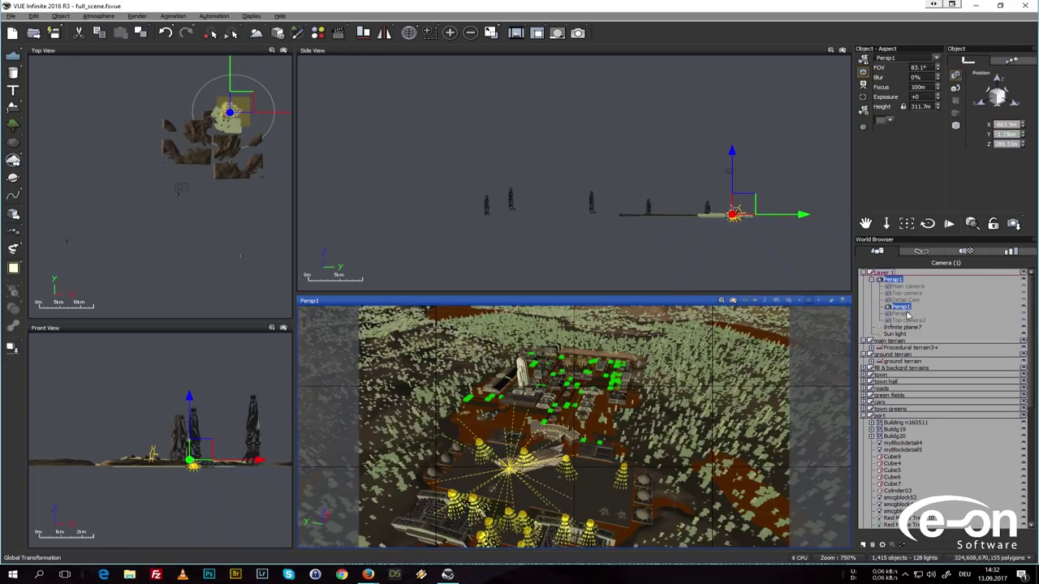
right_click_drag(583, 441, 584, 395)
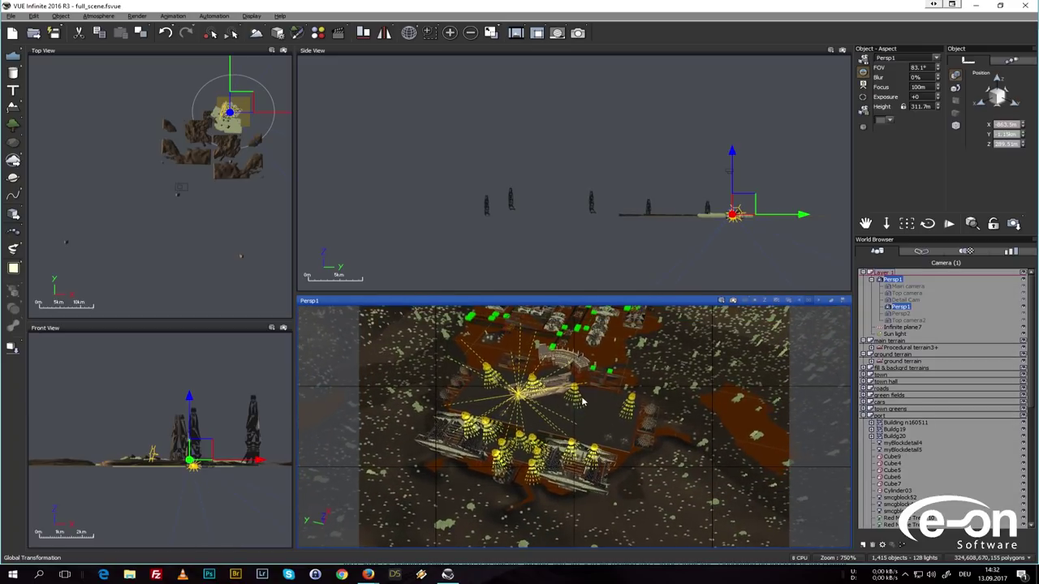
left_click_drag(891, 222, 719, 197)
right_click_drag(503, 402, 565, 369)
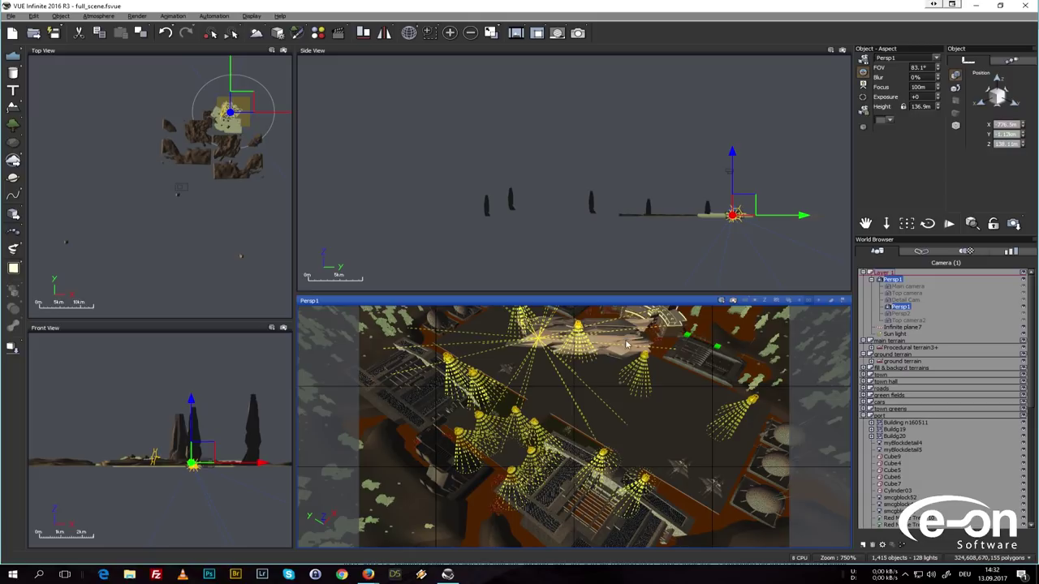
right_click_drag(644, 374, 633, 382)
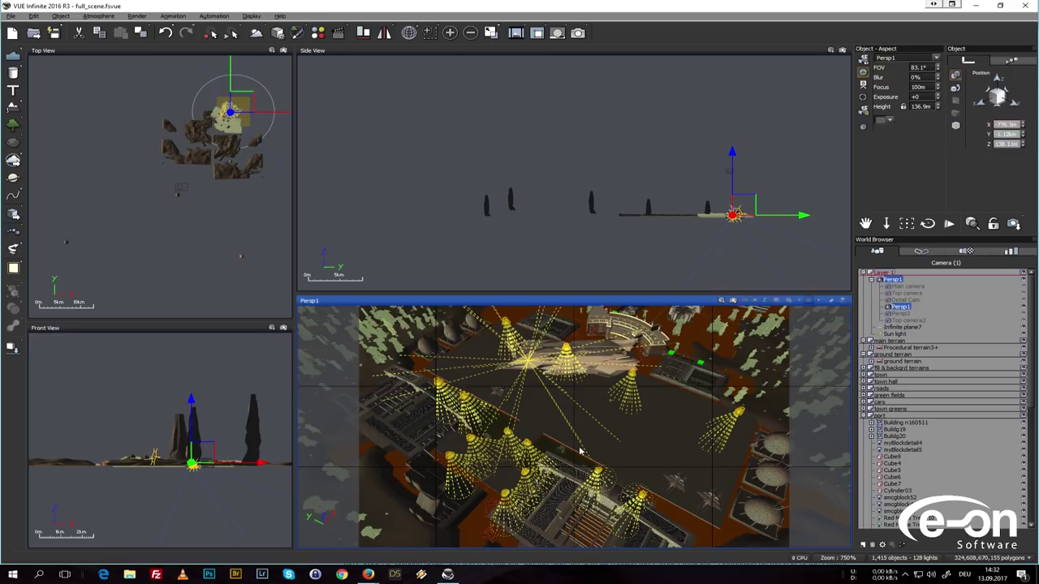
Collapse the port layer and, through the Main camera, select the objects of the front trees and monoliths layers in turn.
left_click(871, 415)
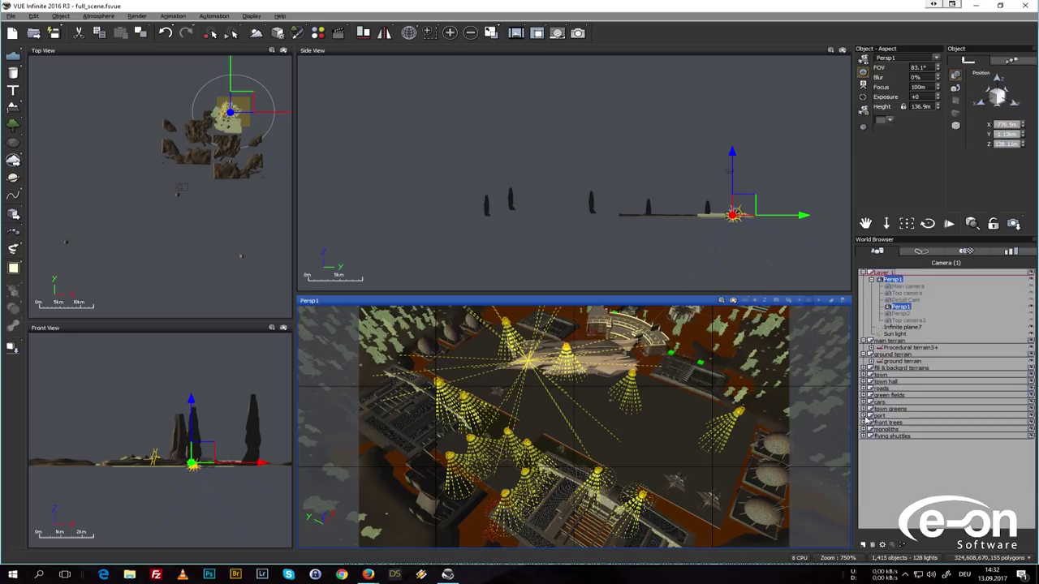
left_click(888, 423)
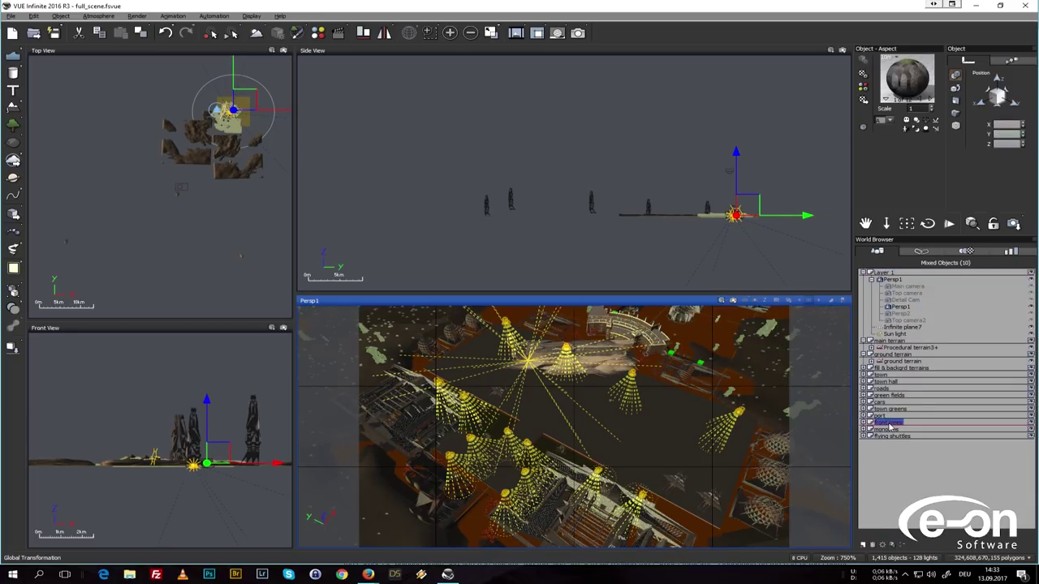
left_click(898, 288)
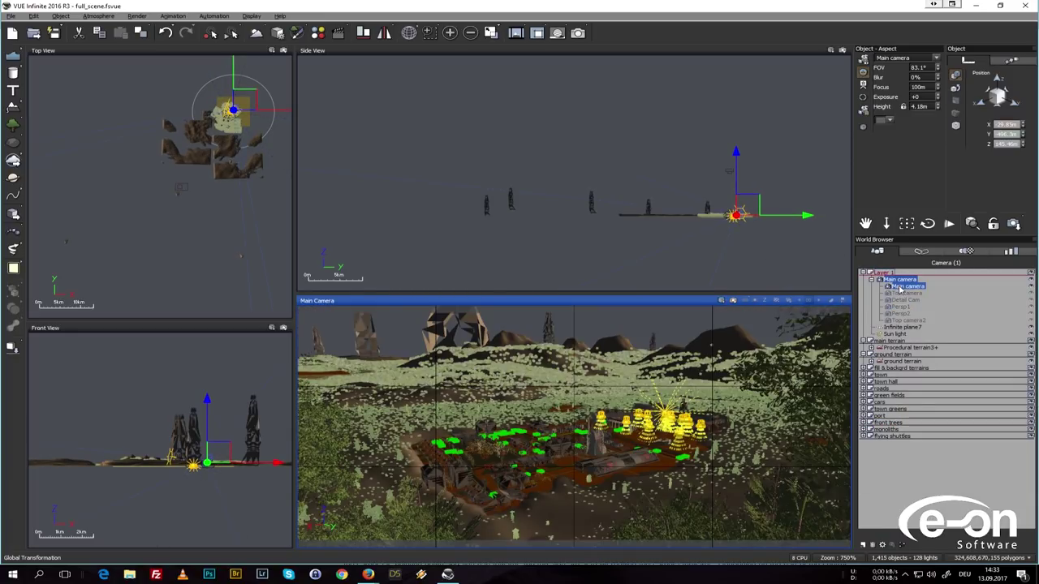
left_click(887, 423)
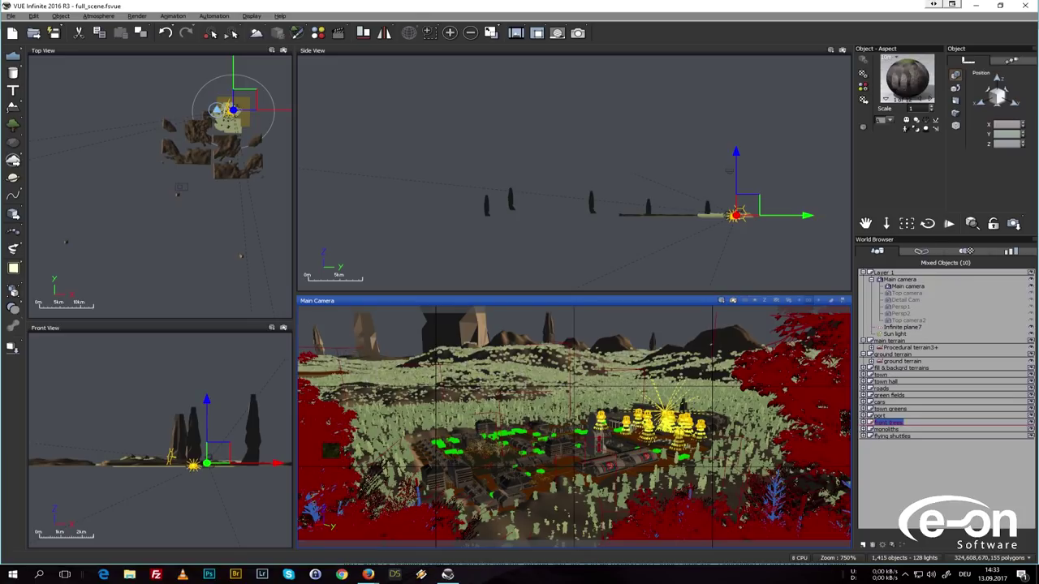
left_click(887, 429)
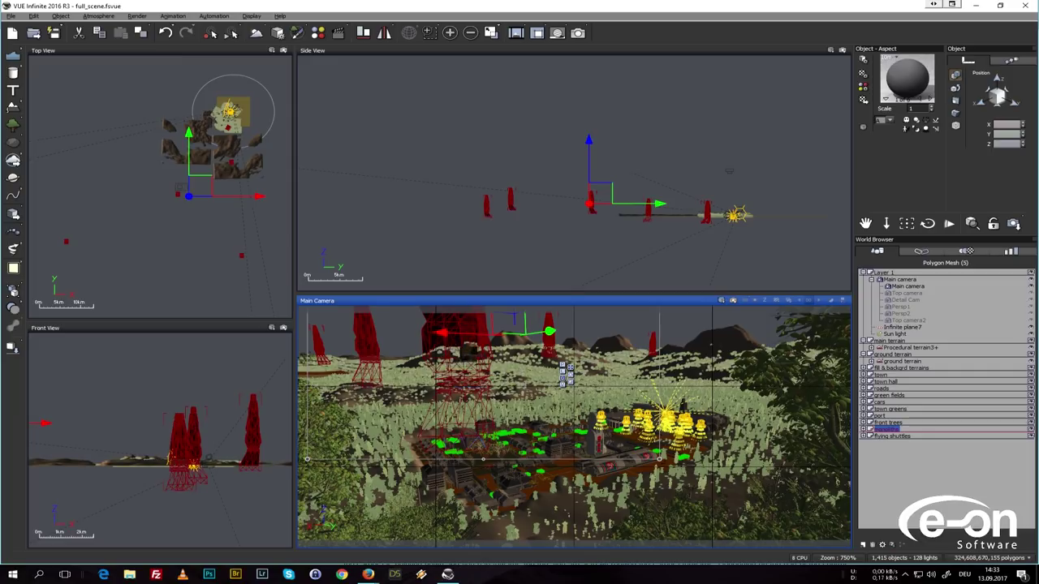
left_click(937, 476)
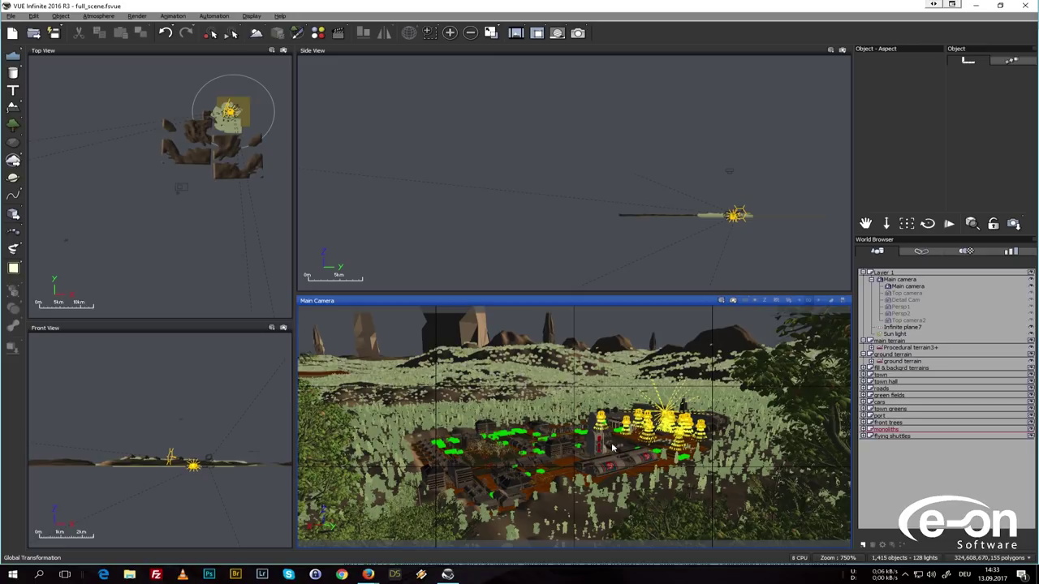
Inspect the flying shuttles layer by selecting its car44 and car6 groups individually, and collapse it with nothing selected.
left_click(893, 437)
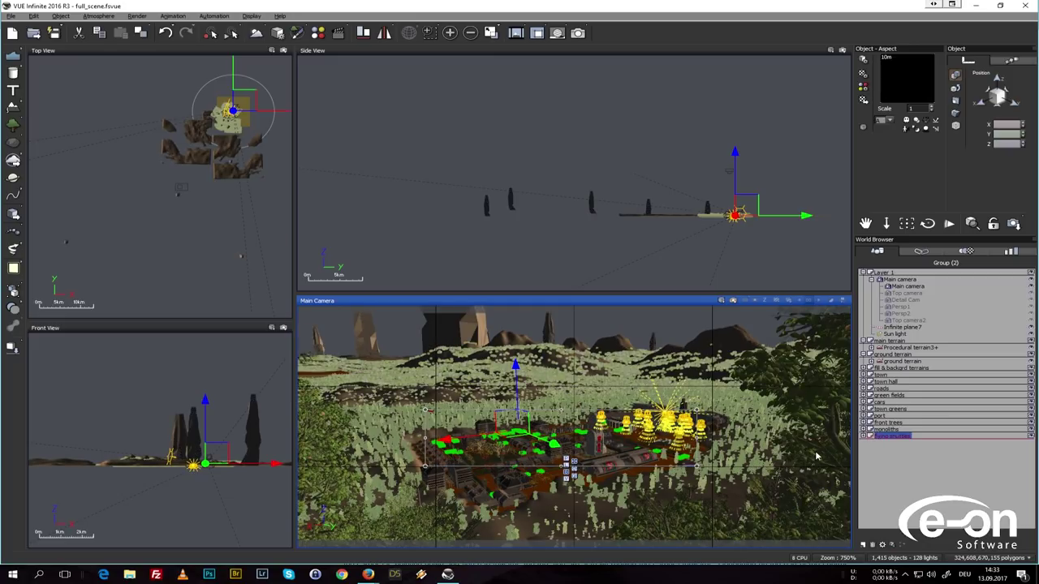
key("Delete")
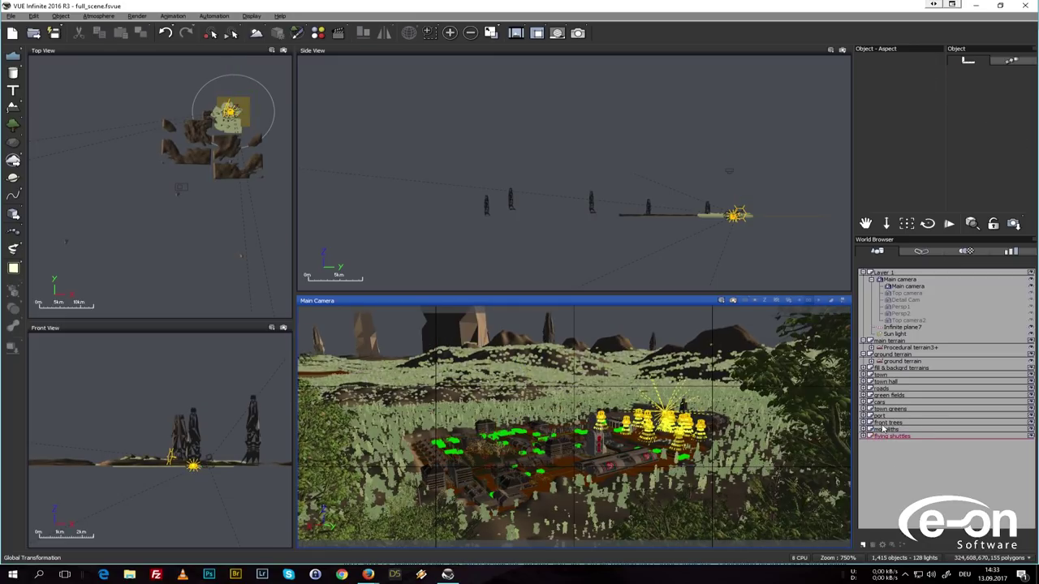
left_click(864, 437)
left_click(890, 443)
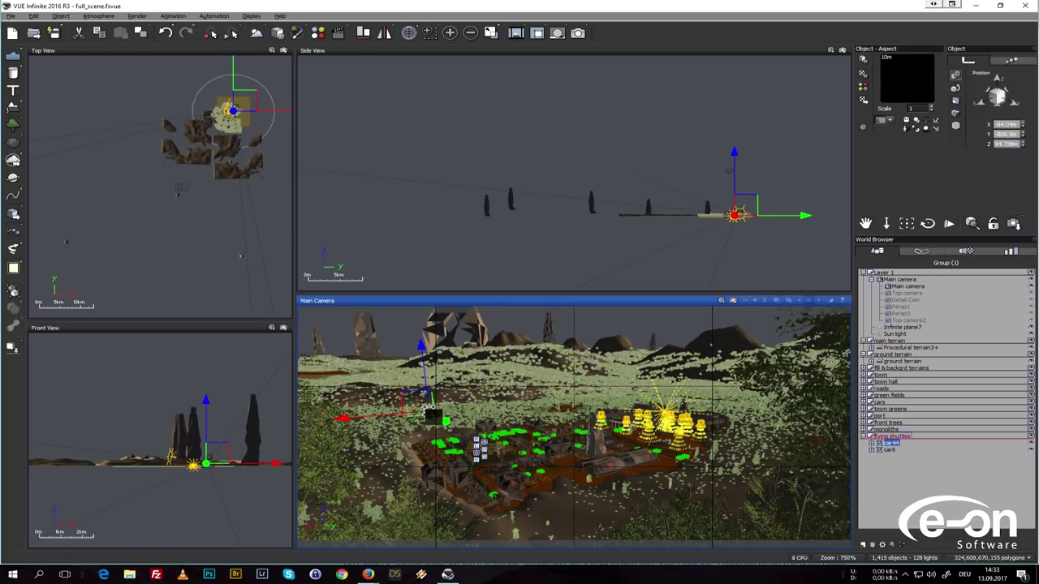
left_click(889, 450)
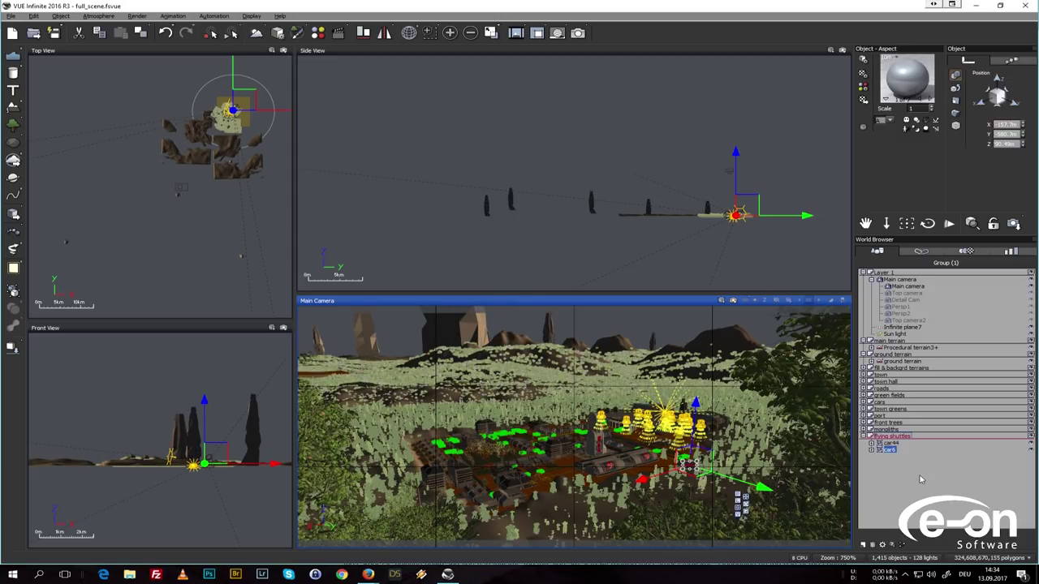
left_click(863, 436)
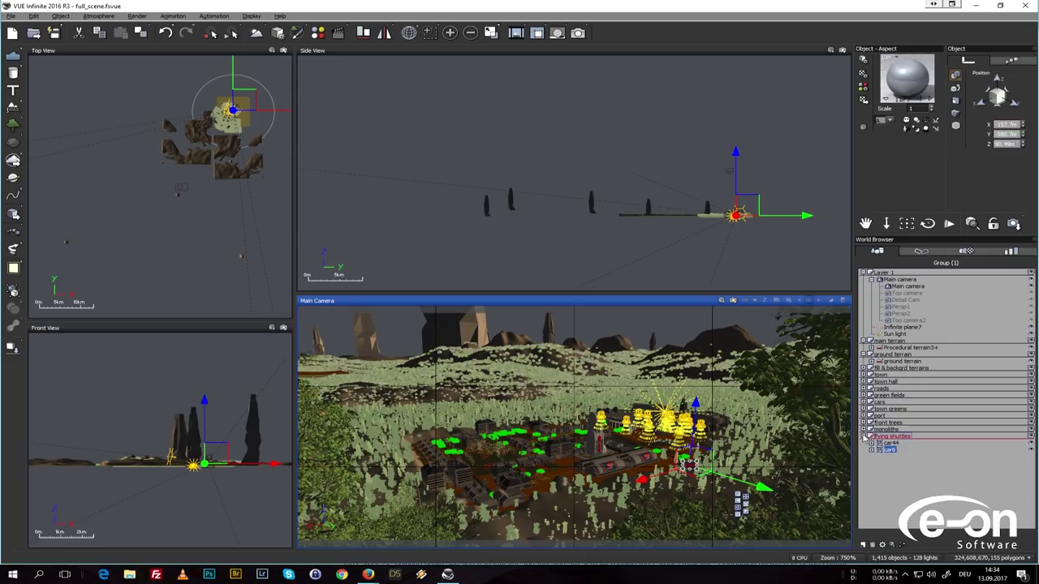
left_click(942, 475)
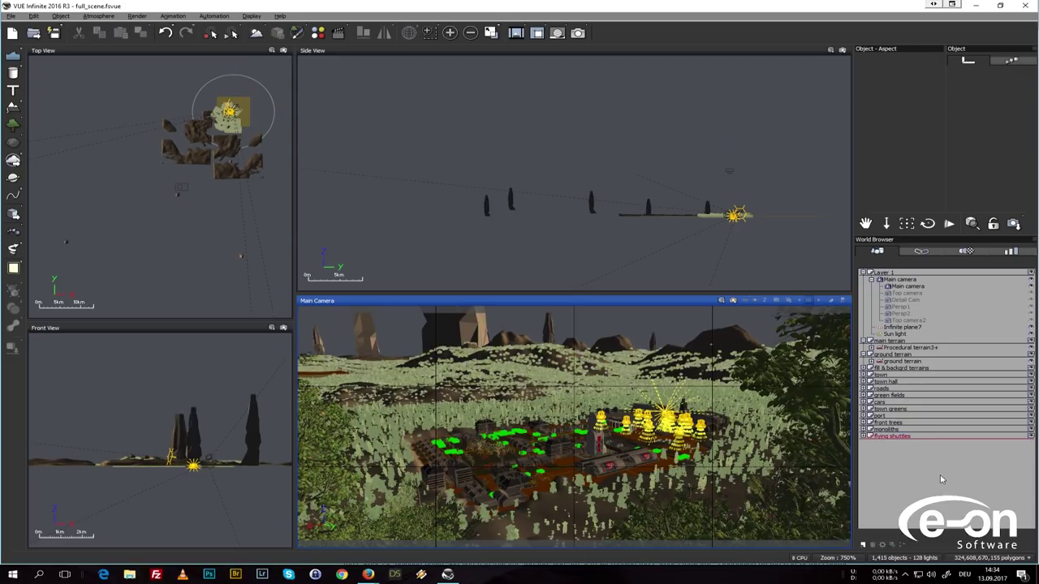
Open the Atmosphere Editor and review the sun, light, cloud, and sky, fog and haze settings, including the volumetric sunlight options.
left_click(256, 33)
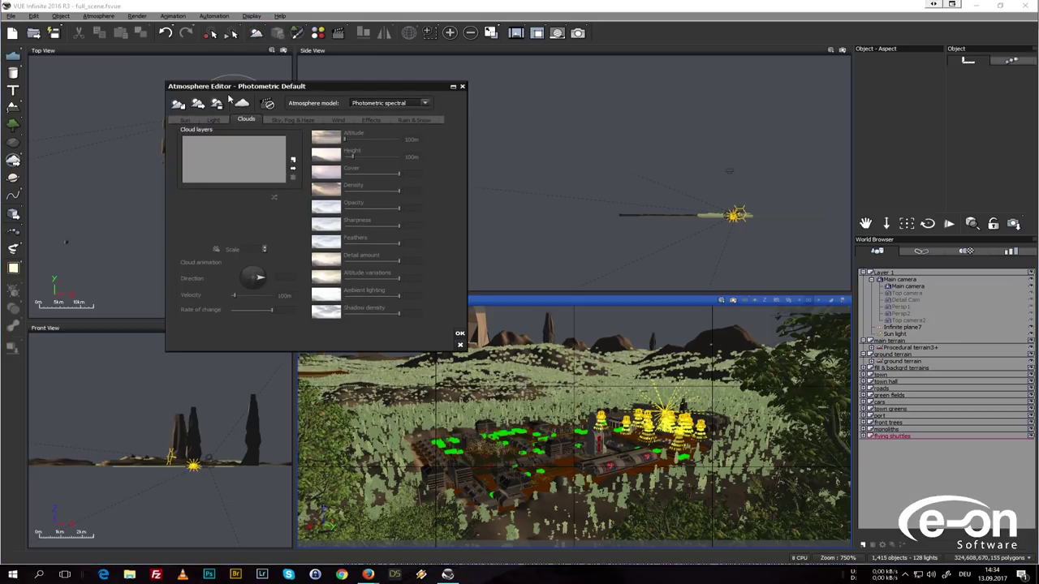
left_click(186, 120)
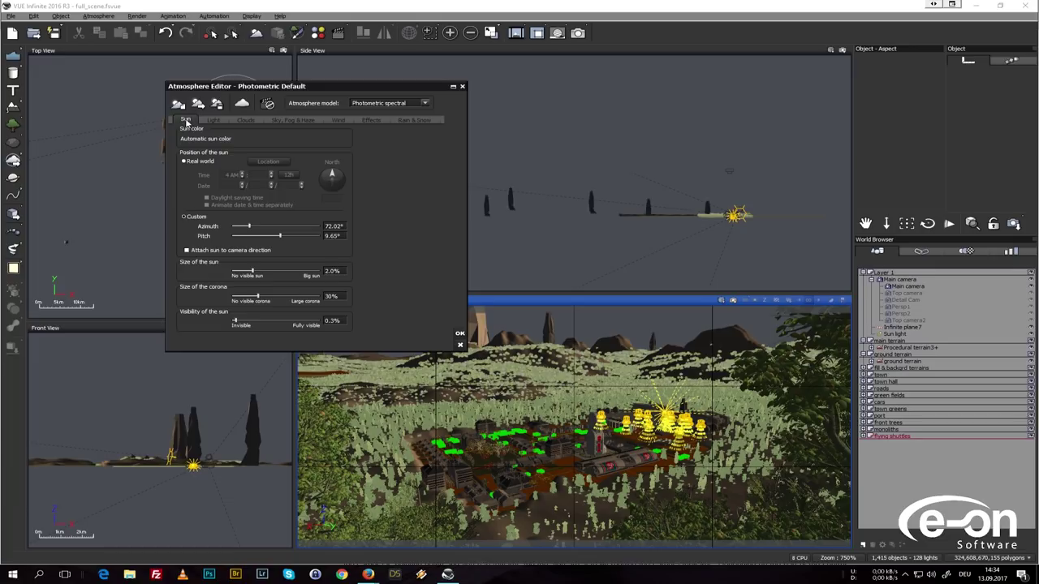
left_click(216, 120)
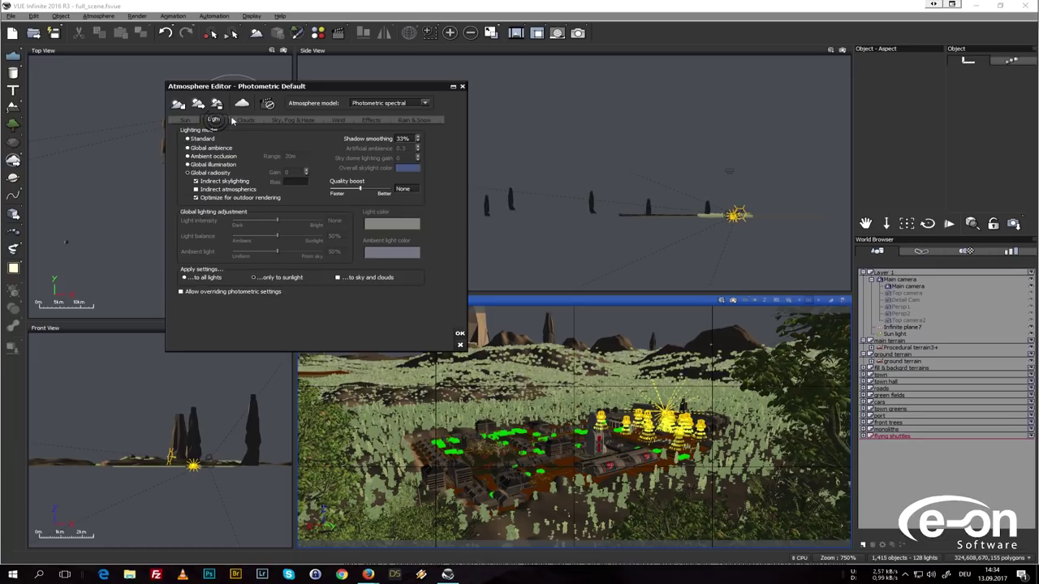
left_click(245, 119)
left_click(279, 121)
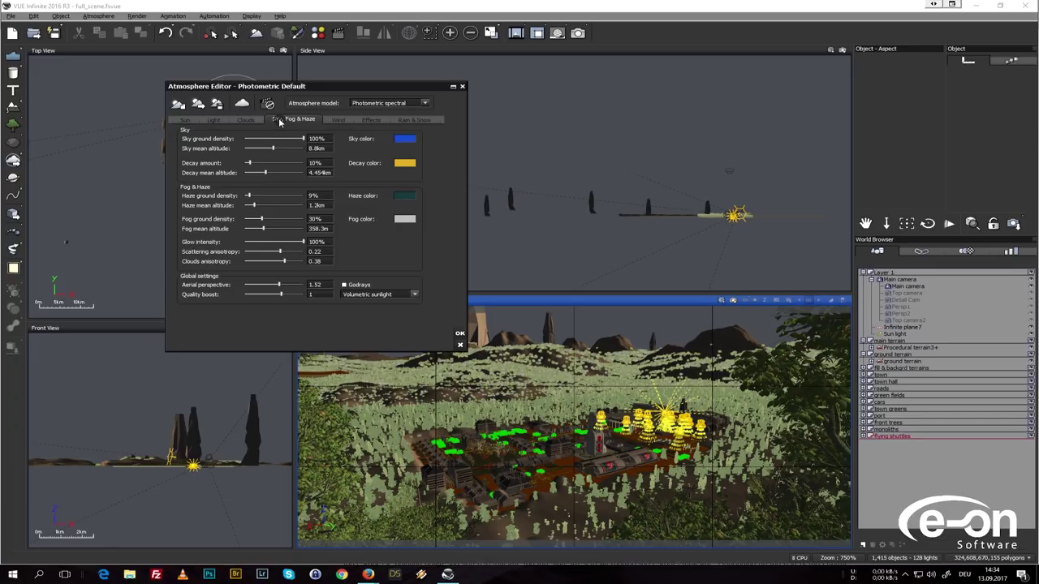
left_click(369, 297)
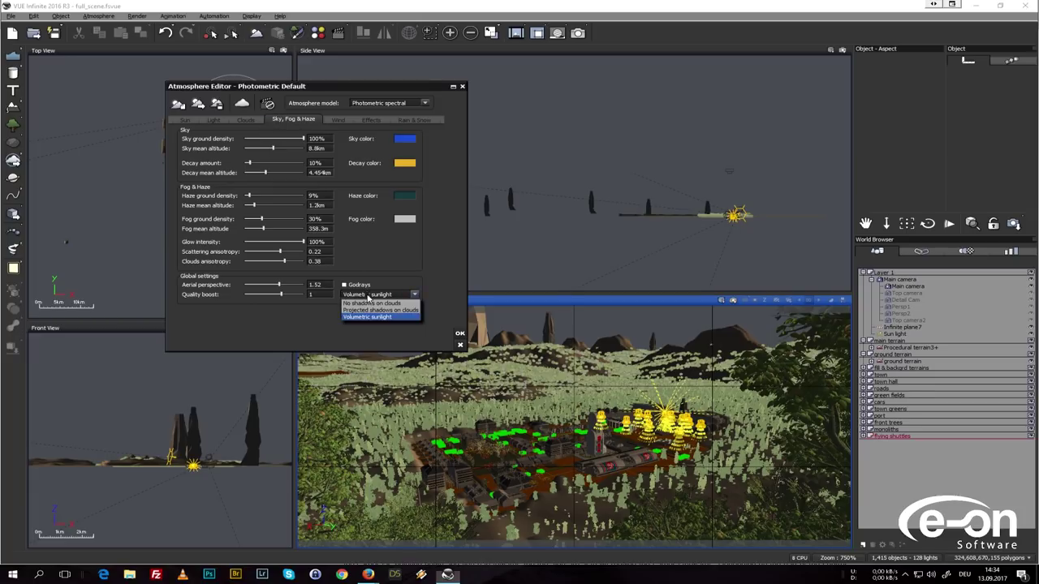
left_click(368, 296)
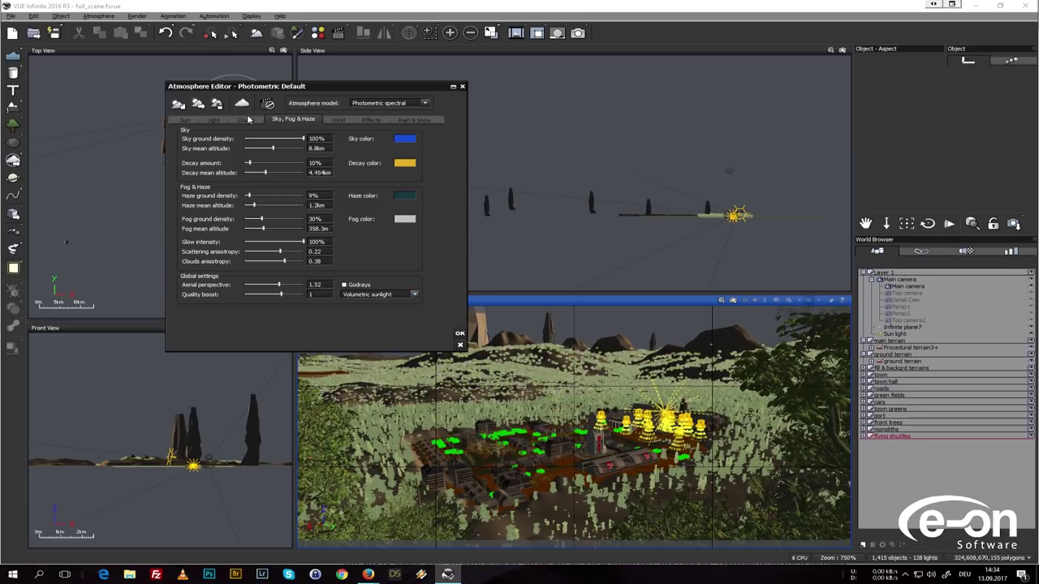
Examine the lighting model settings, the available atmosphere models and the cloud layer settings, keeping Photometric spectral.
left_click(213, 120)
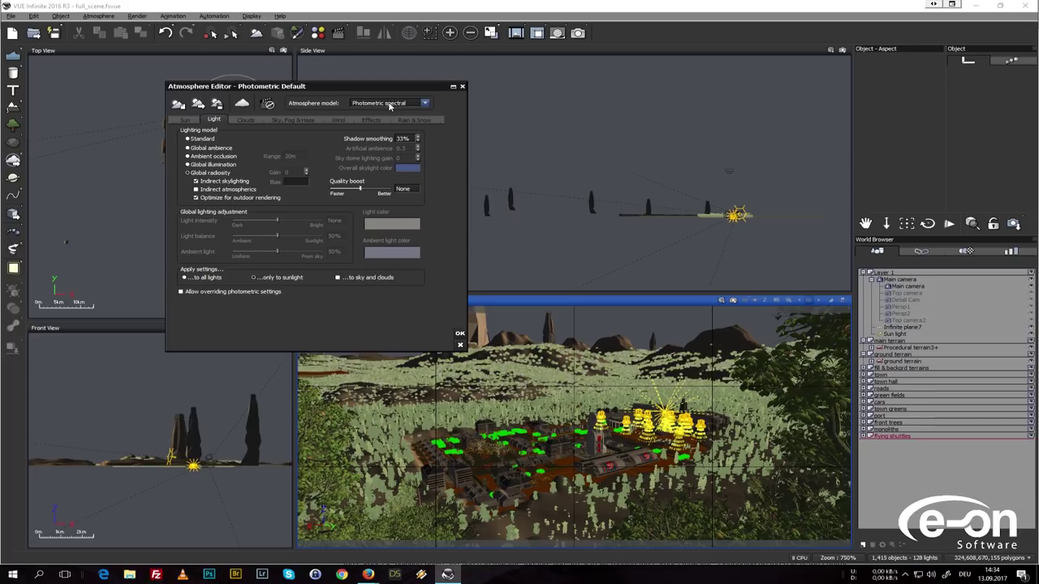
left_click(394, 105)
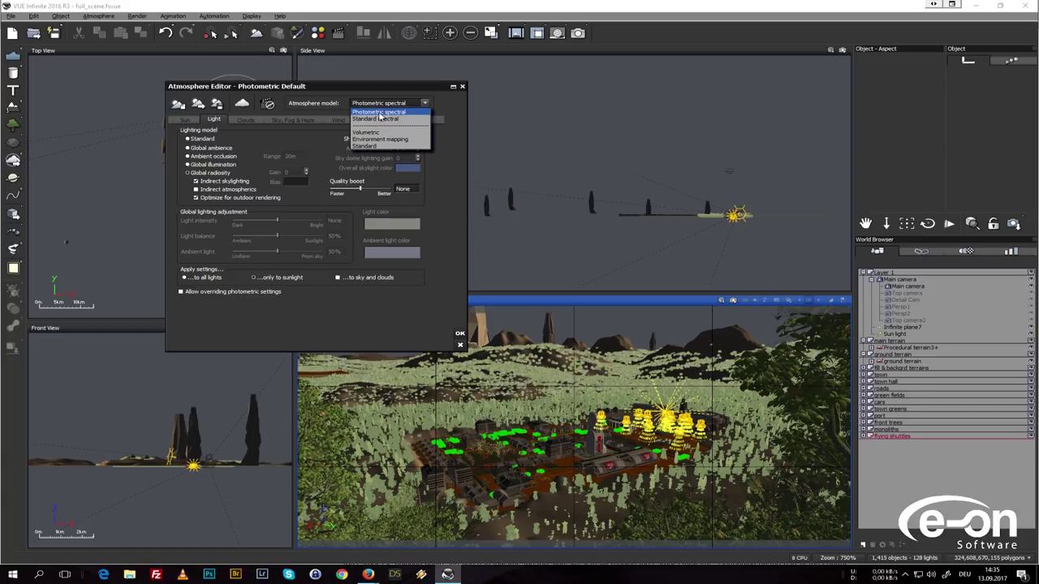
left_click(314, 106)
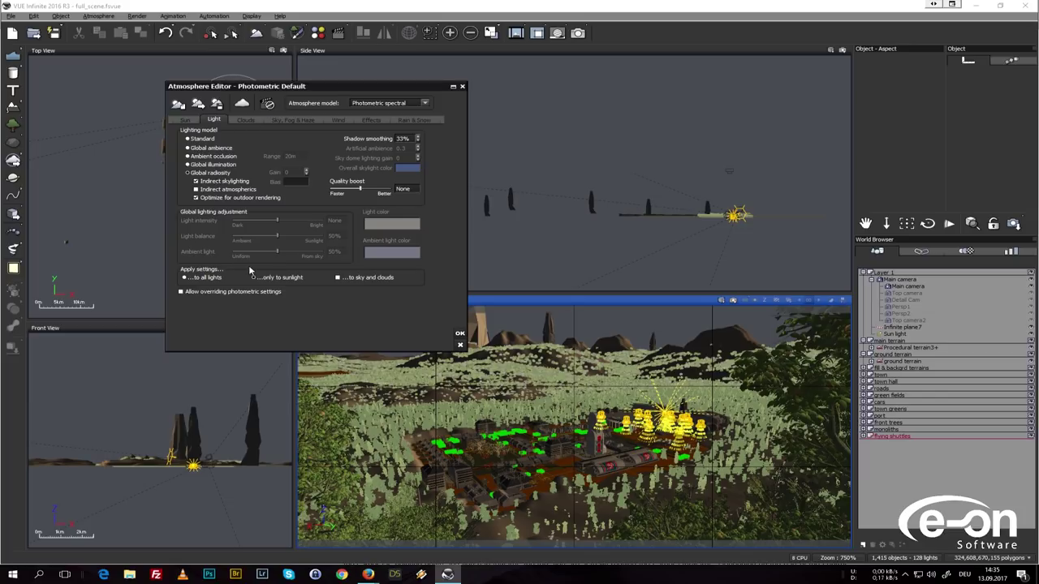
left_click(246, 120)
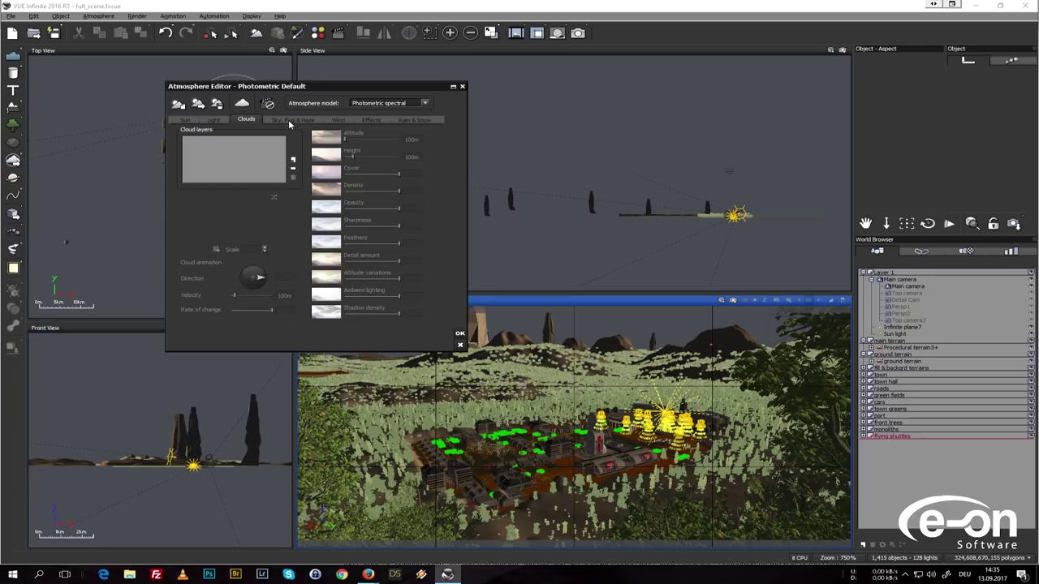
Try a quality boost of 8 for the sky, fog and haze, and bring it back down to about 1.36.
left_click(292, 119)
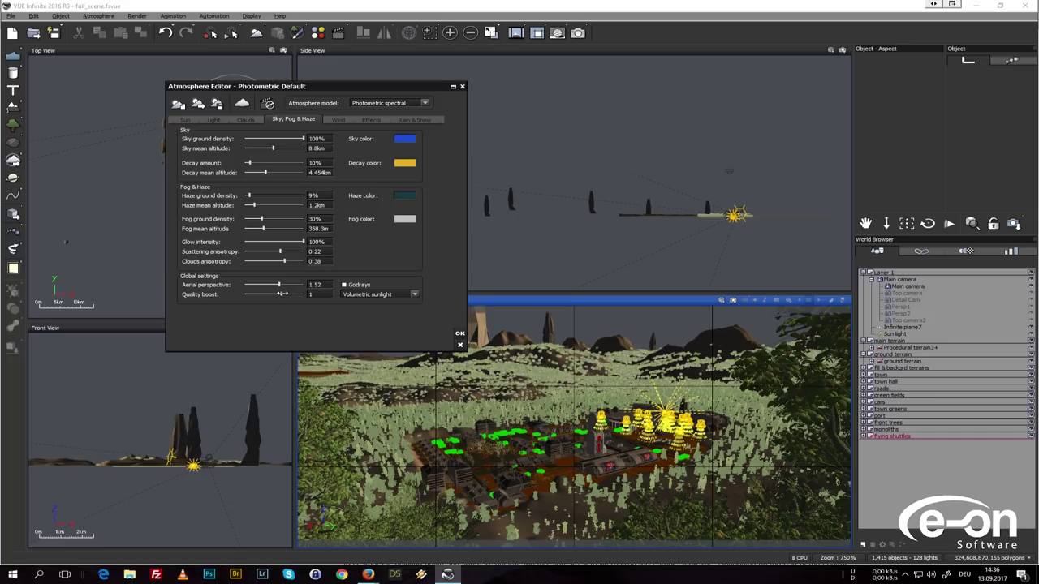
left_click_drag(283, 293, 323, 299)
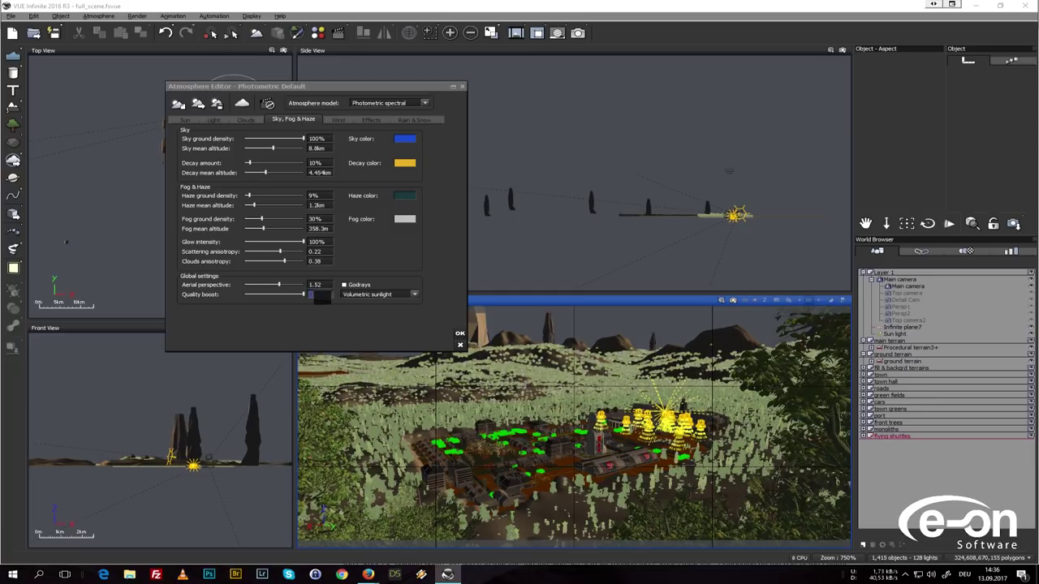
type("8")
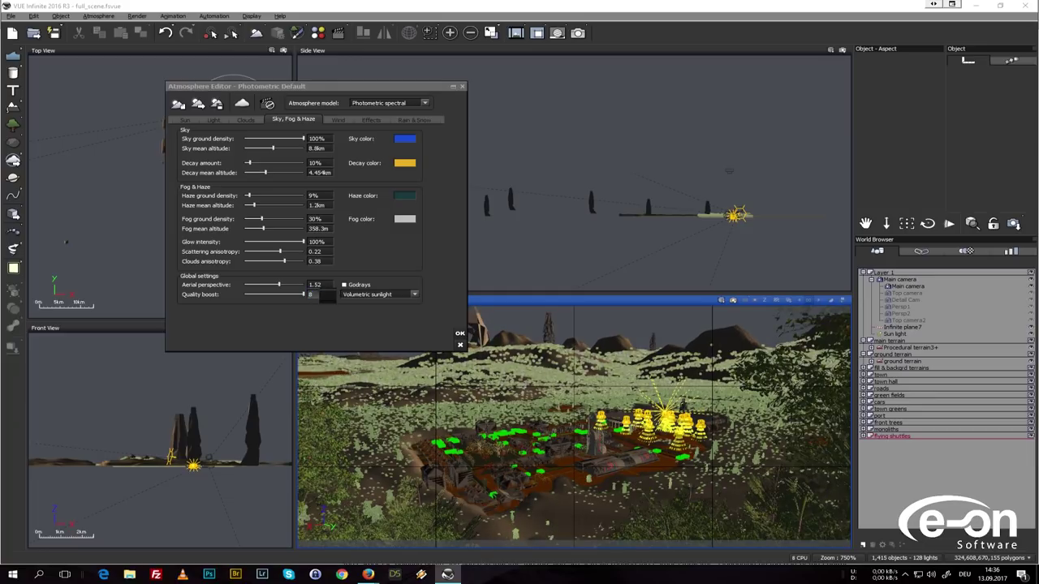
key("Return")
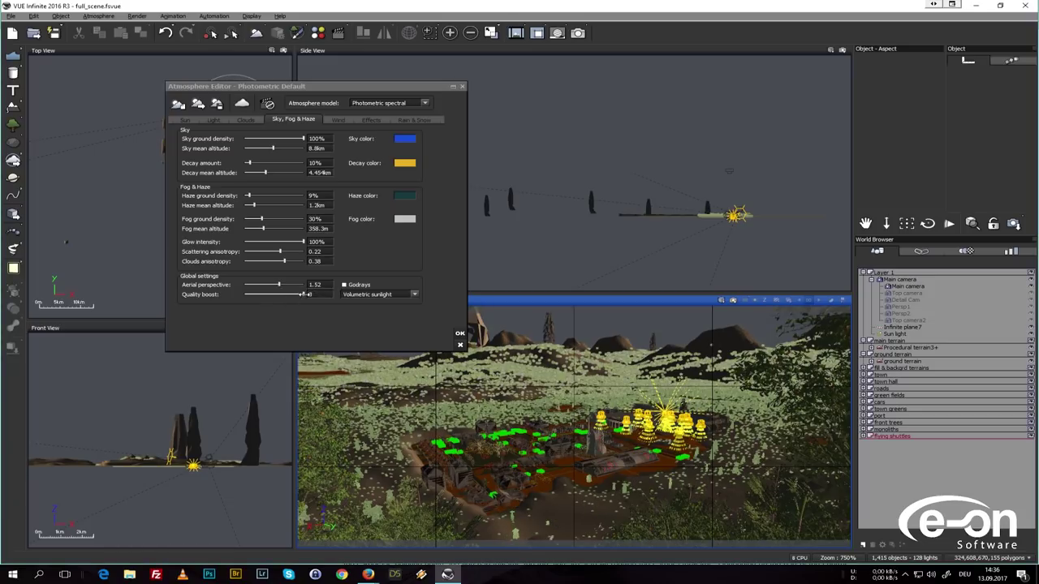
left_click(303, 295)
left_click_drag(302, 295, 283, 295)
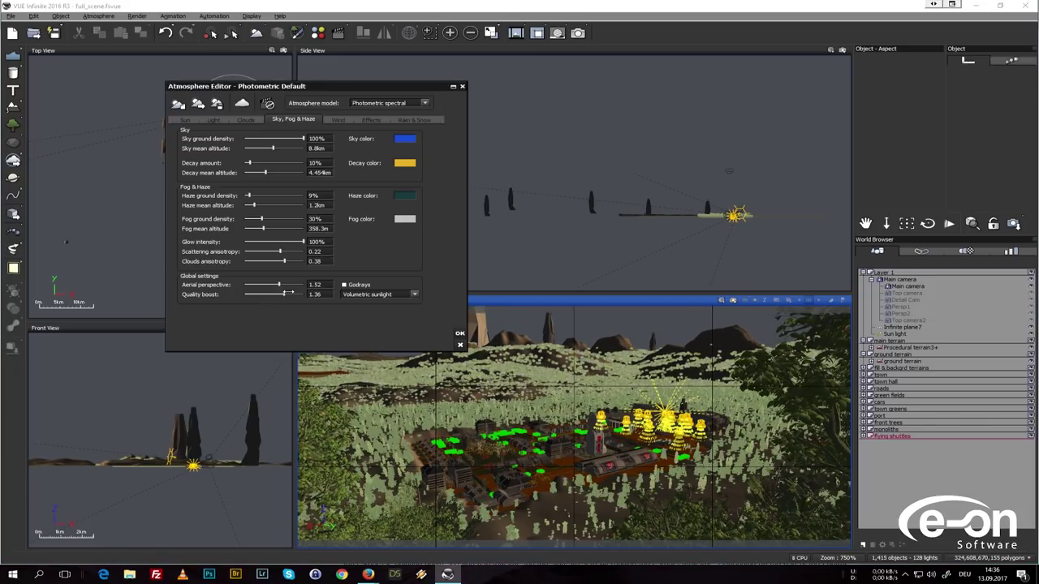
Revisit the cloud, light, and fog settings of the atmosphere, and display the wind settings.
left_click(239, 120)
left_click(214, 119)
left_click(293, 119)
left_click(338, 119)
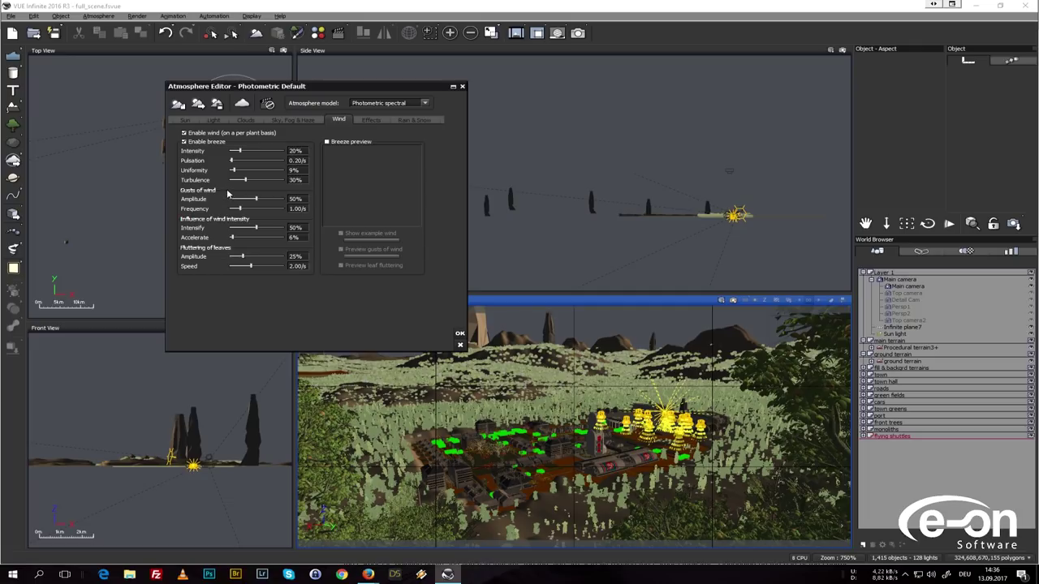
Review the atmosphere's effects and rain and snow settings, browse the Spectral Sunsets presets without loading one, and close the Atmosphere Editor.
left_click(364, 121)
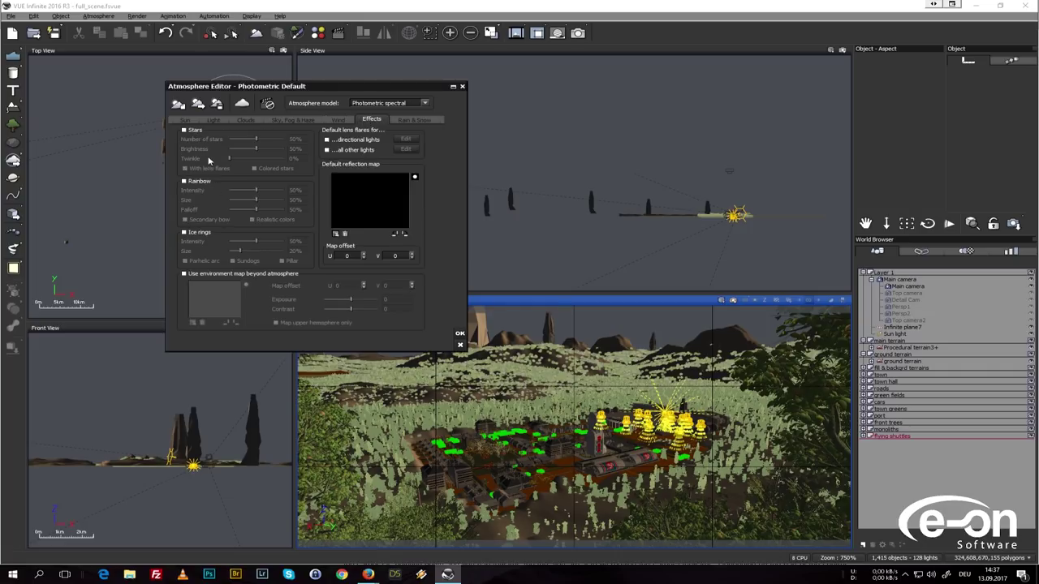
left_click(415, 121)
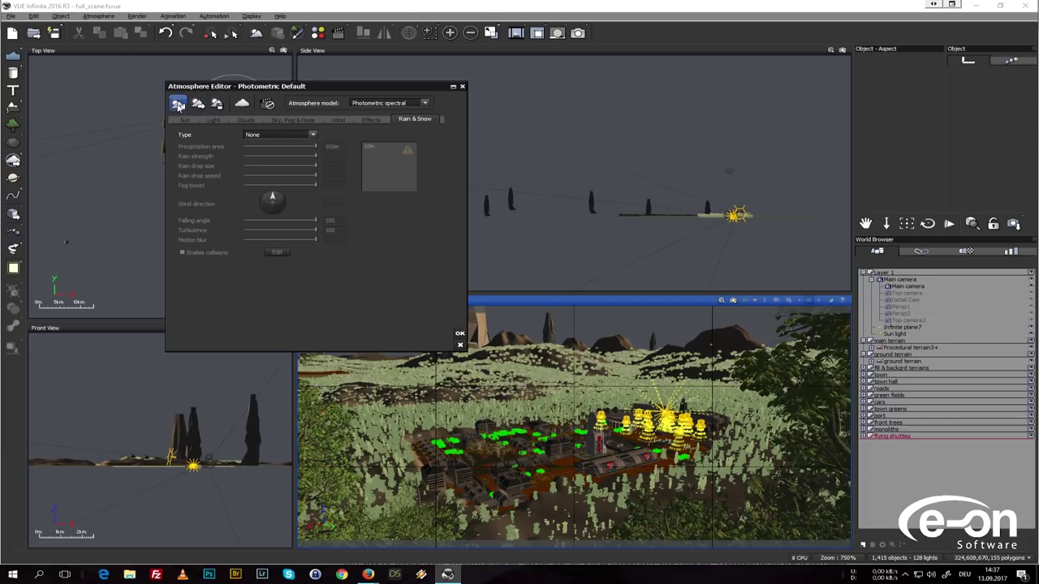
left_click(242, 104)
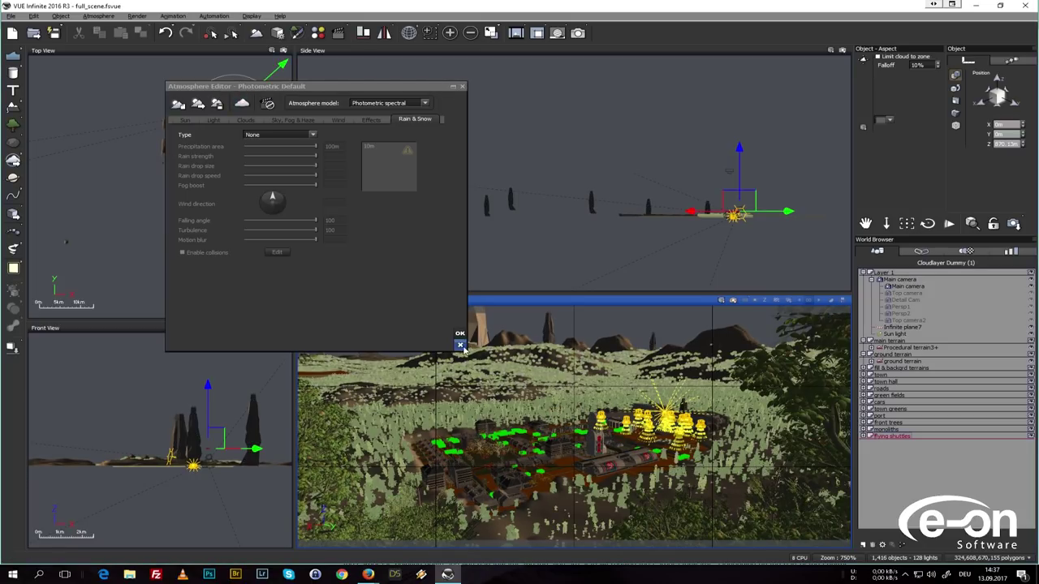
left_click(197, 104)
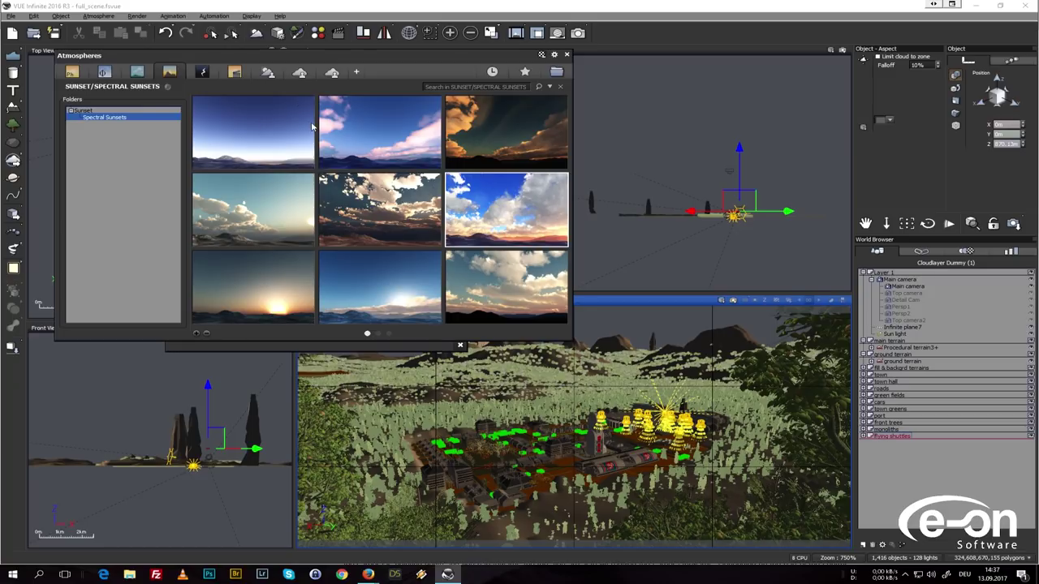
left_click(568, 55)
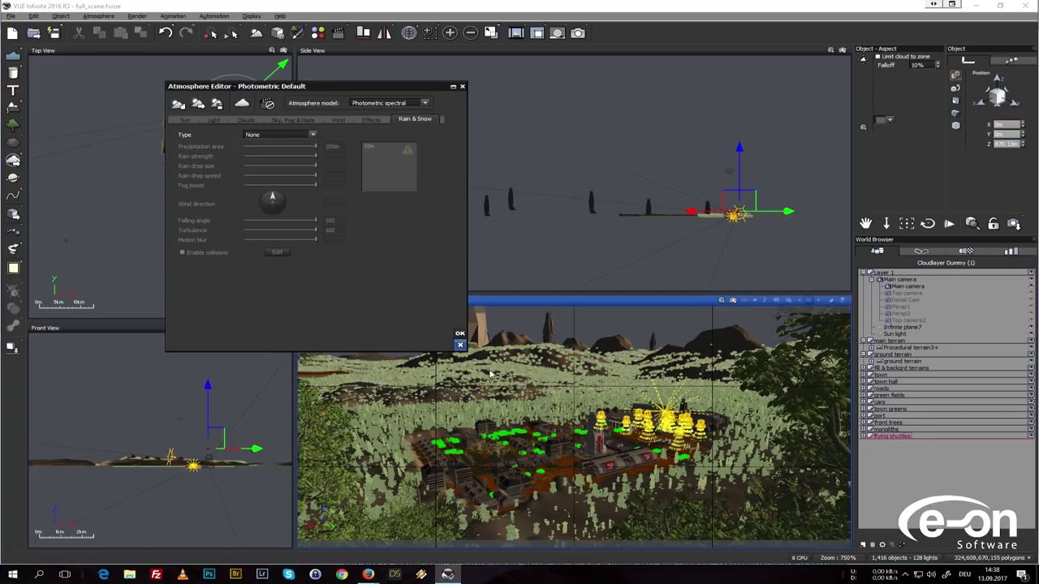
left_click(460, 334)
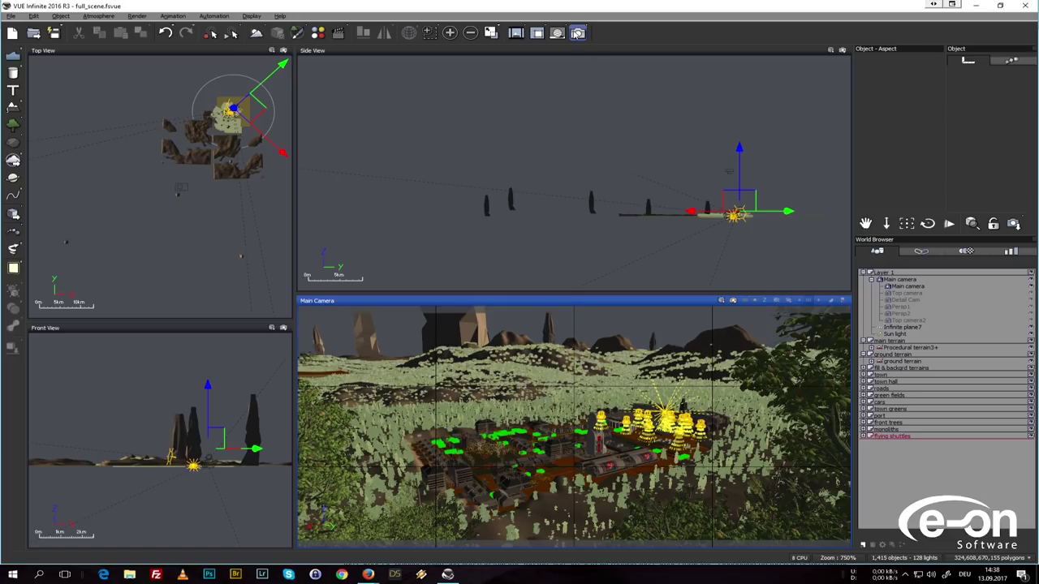
Review the Render Options, including the choices for what to render, and leave them without making changes.
left_click(577, 33)
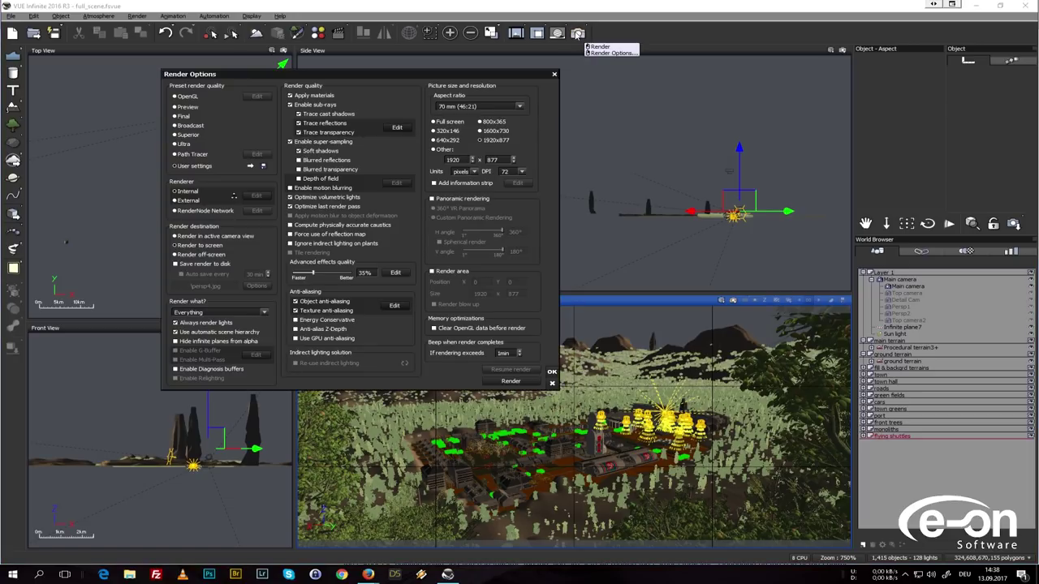
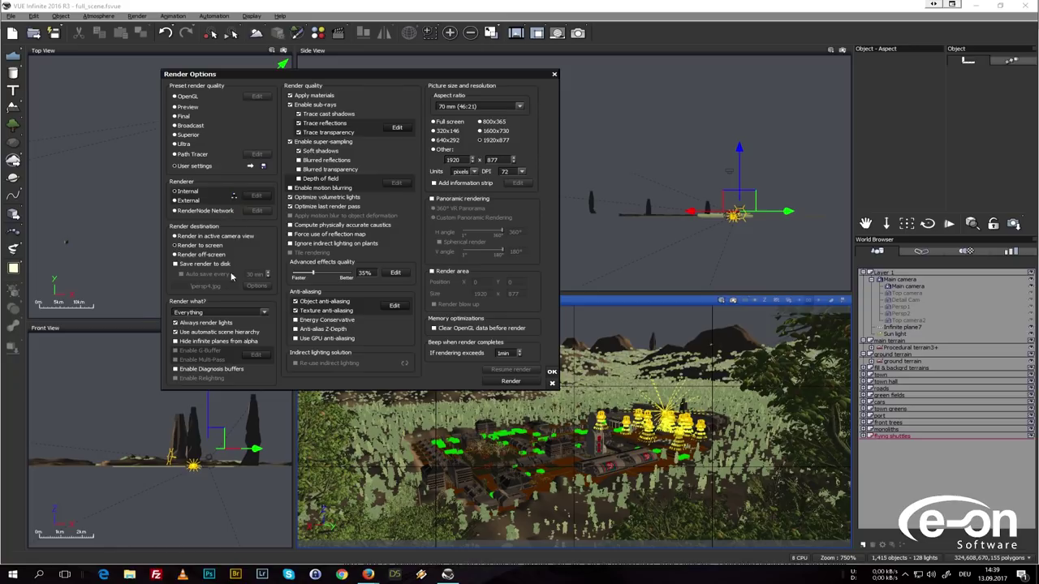
left_click(262, 312)
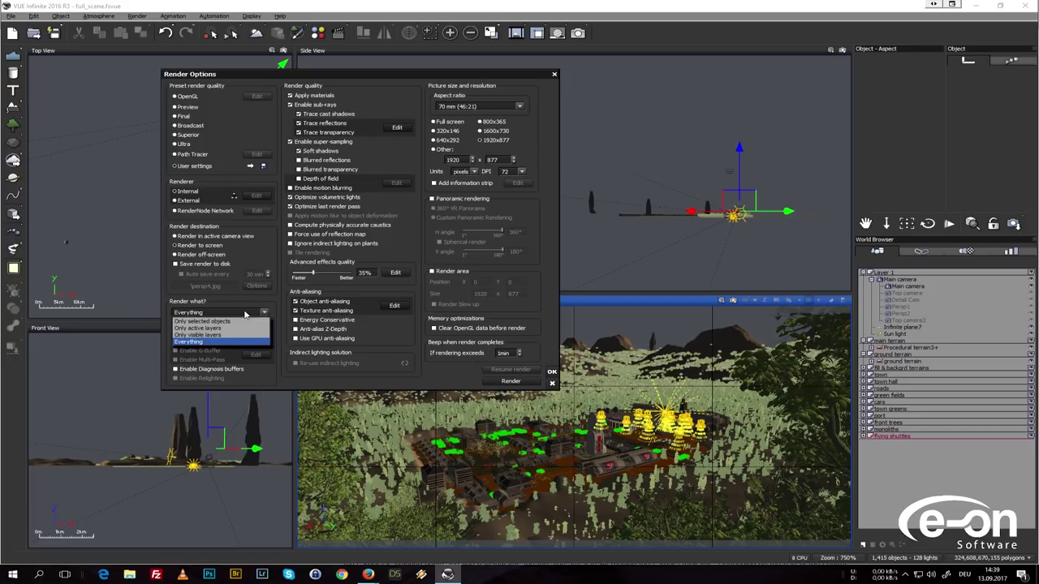
left_click(243, 314)
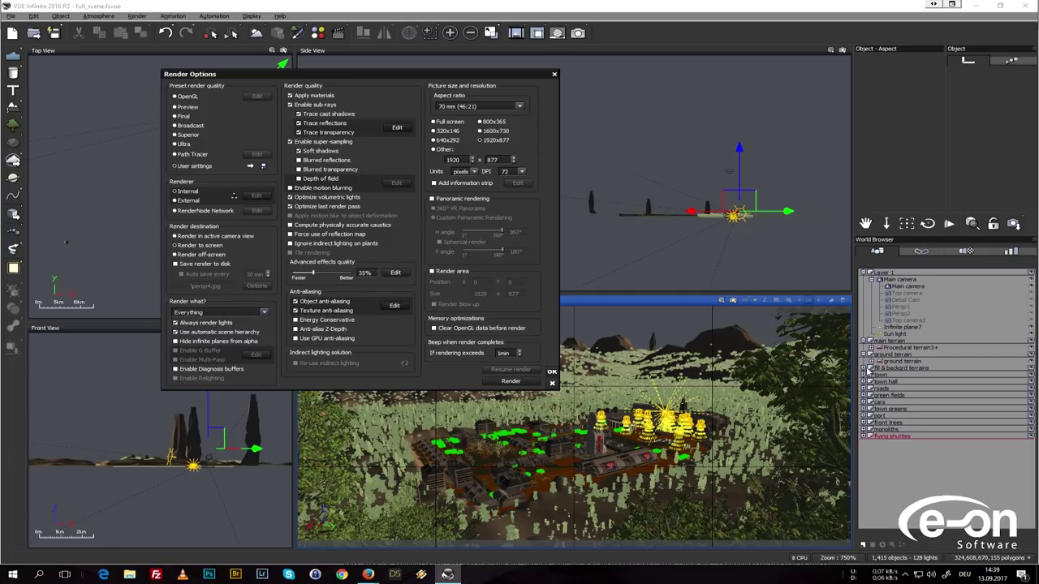
left_click(552, 383)
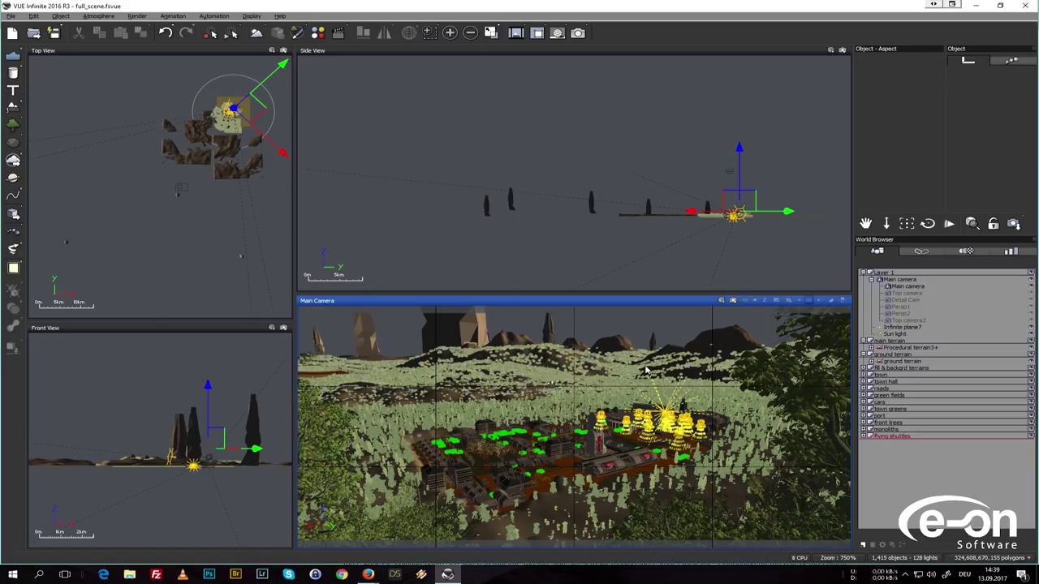
Hide the town layer in the World Browser and check the choices for what to render, keeping Everything.
left_click(871, 371)
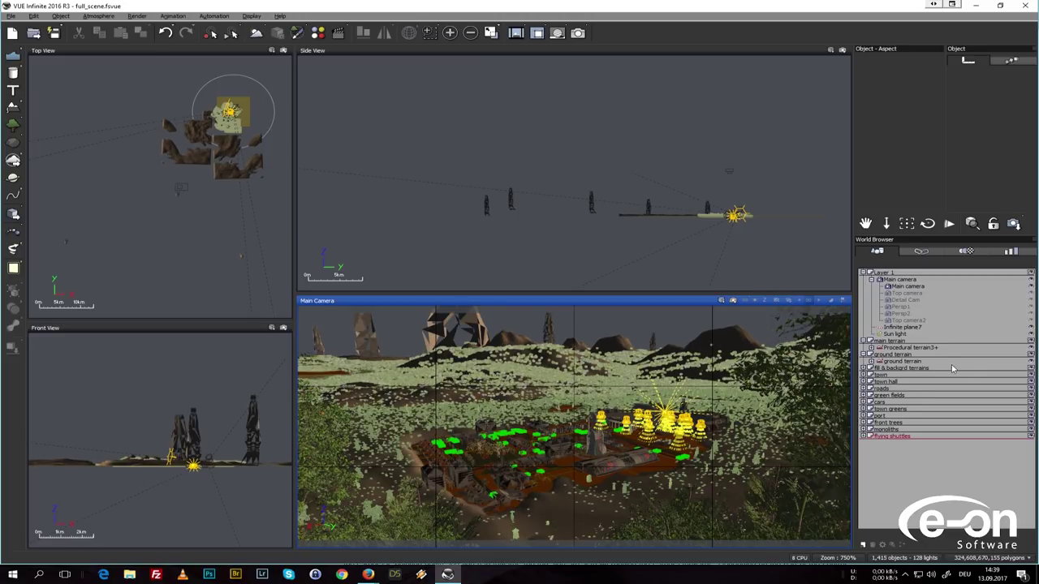
left_click(1032, 376)
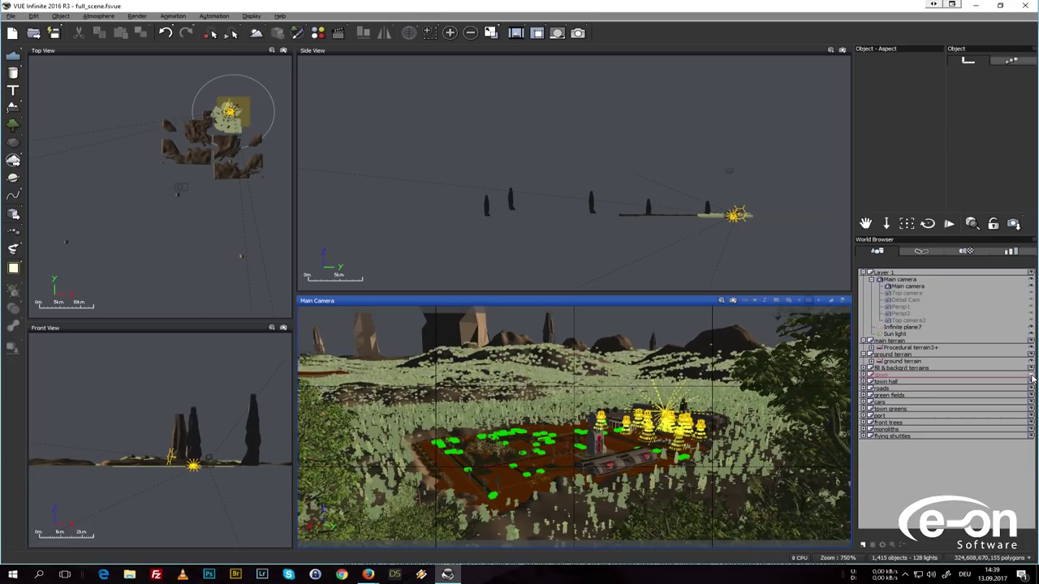
left_click(577, 32)
left_click(220, 313)
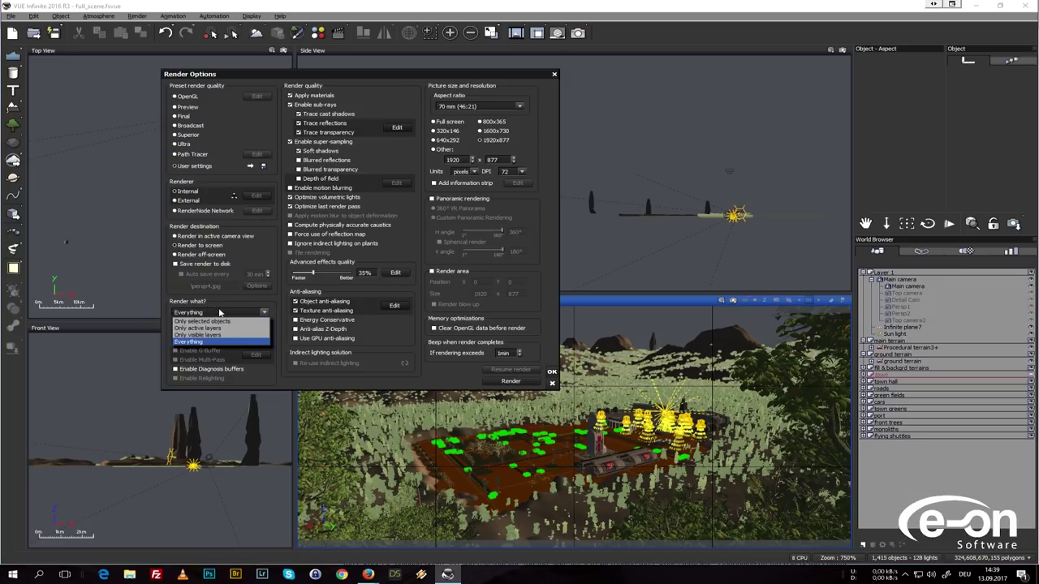
left_click(215, 313)
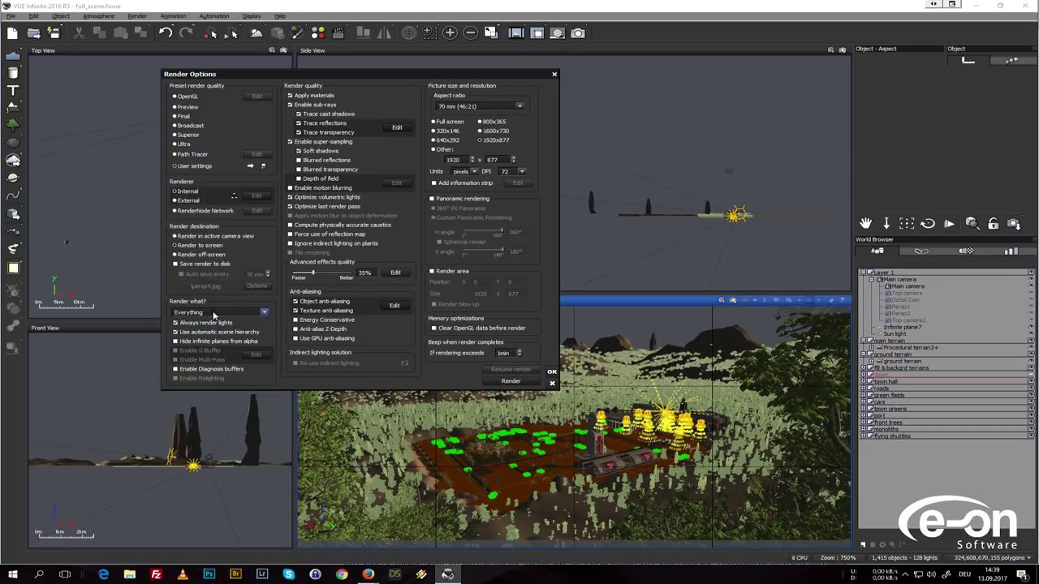
left_click(552, 382)
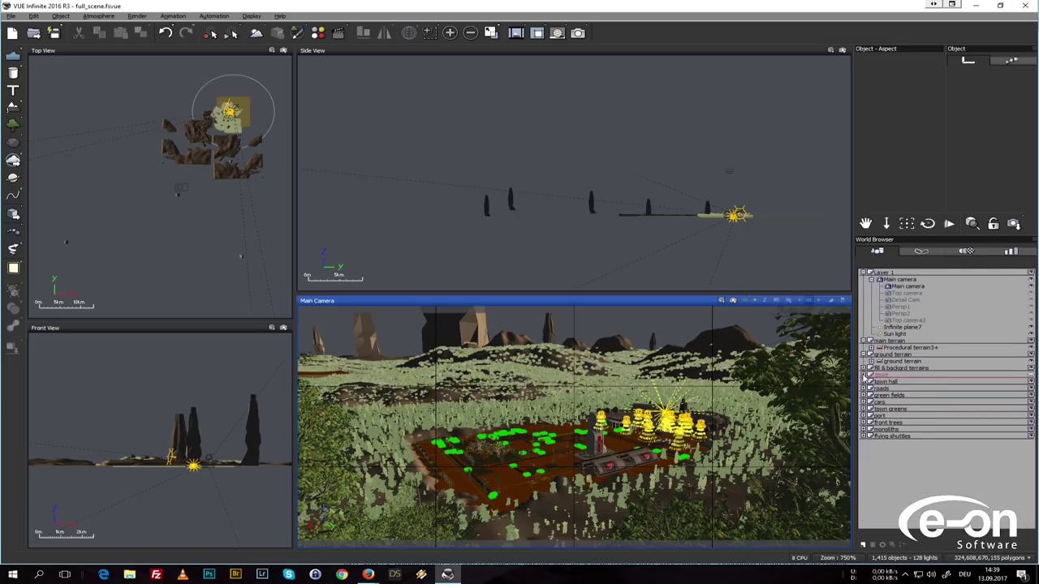
Expand the hidden town layer, select the house 4 group in it, and collapse the layer.
left_click(865, 375)
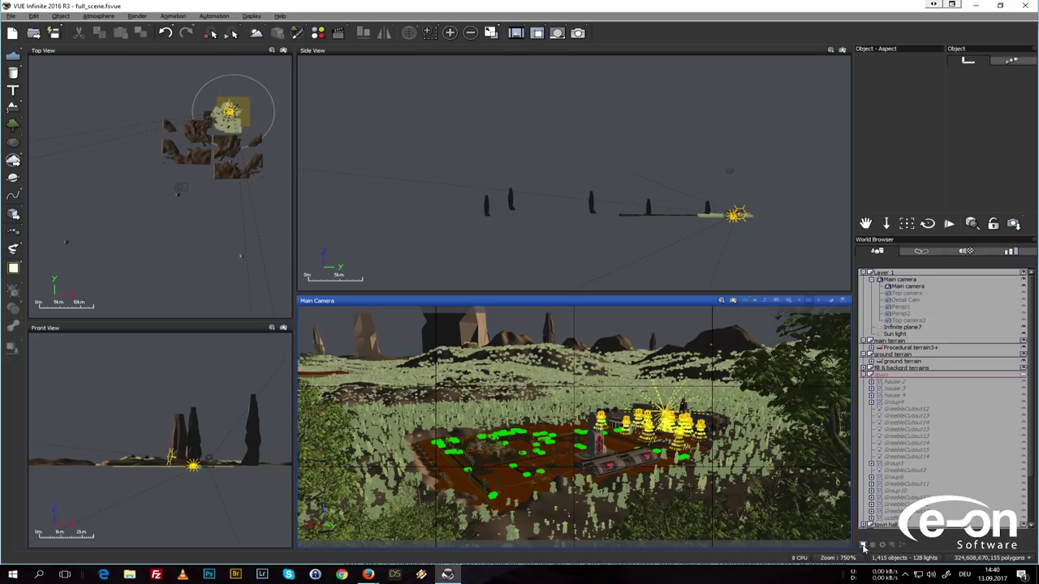
left_click(895, 396)
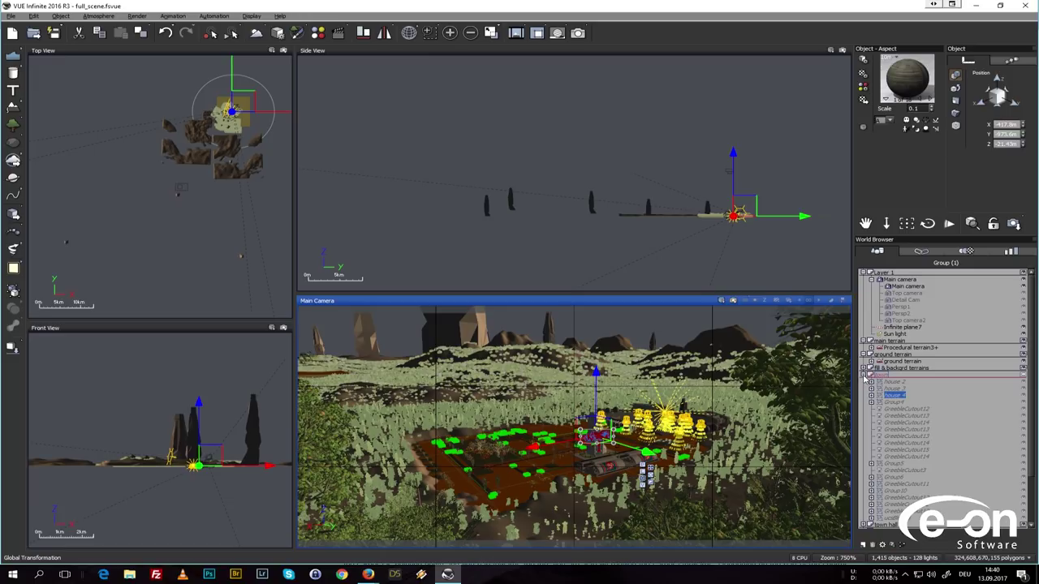
left_click(865, 375)
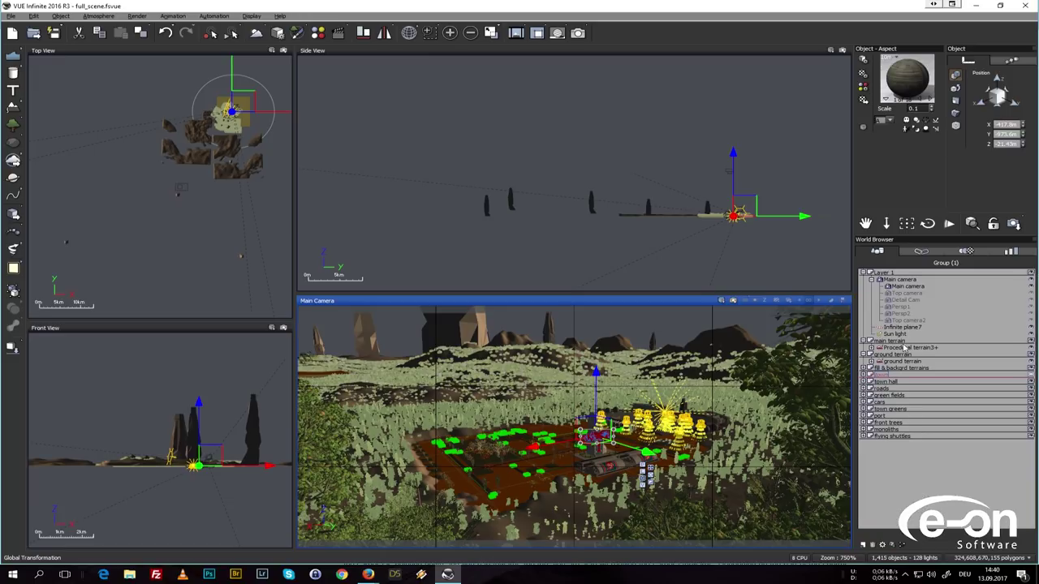
In the Render Options, disable Optimize last render pass, enable Multi-Pass and bring up its detailed options.
left_click(578, 32)
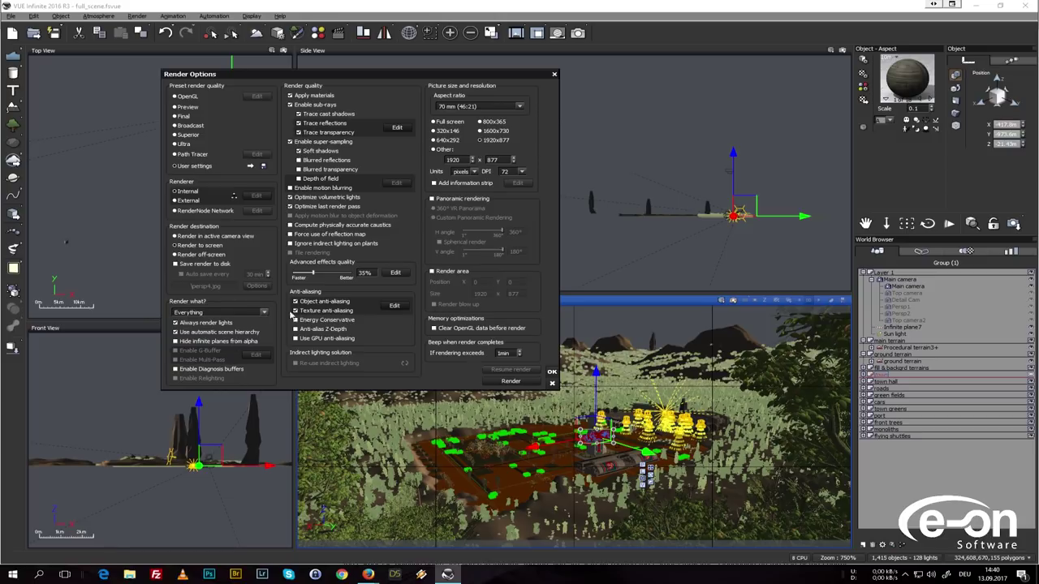
left_click_drag(286, 77, 293, 78)
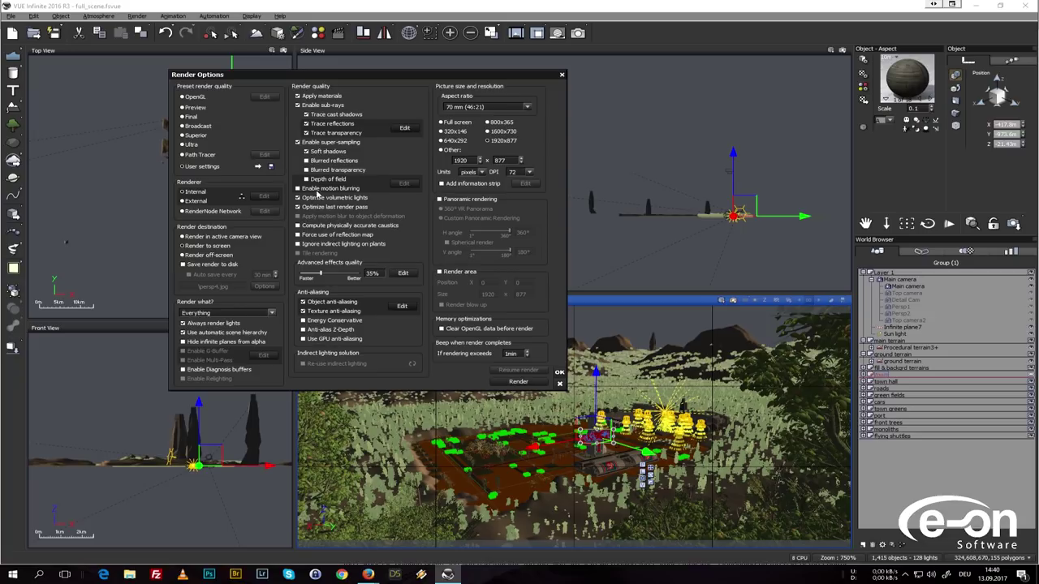
left_click(328, 208)
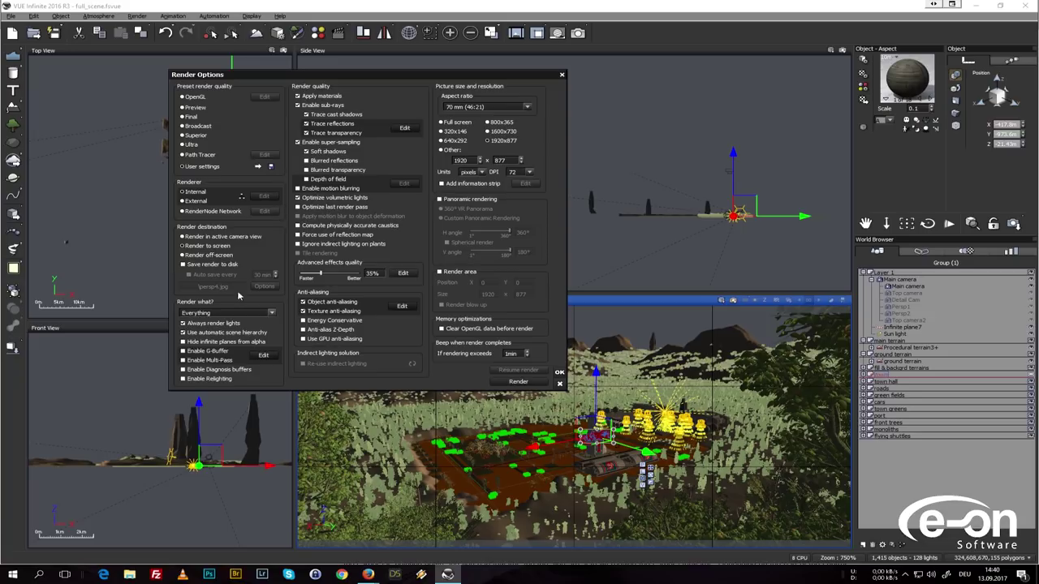
left_click(203, 360)
left_click(270, 357)
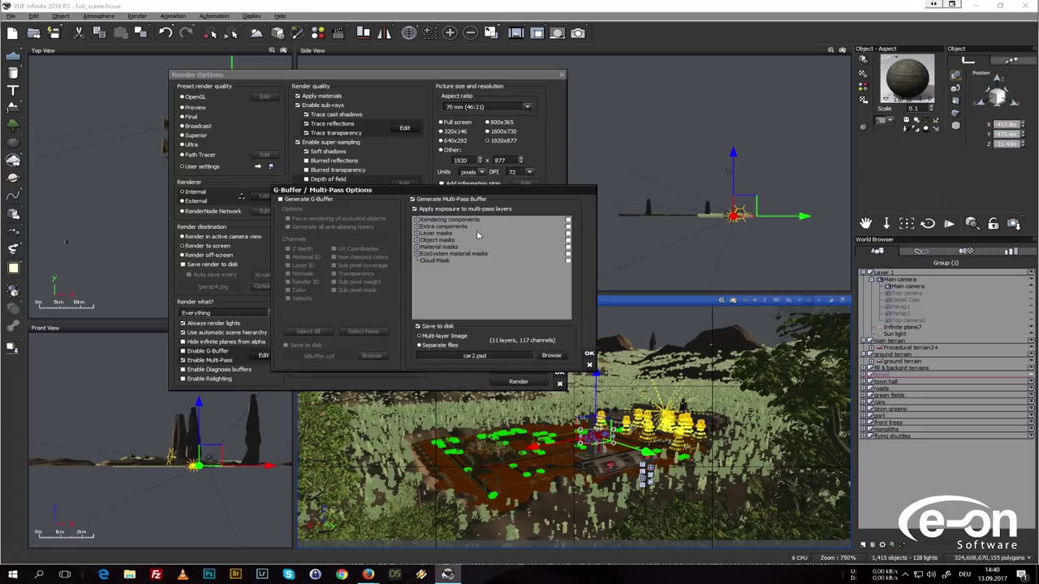
Examine the extra components, including XY Normal, and the layer masks available for the multi-pass buffer.
left_click(417, 227)
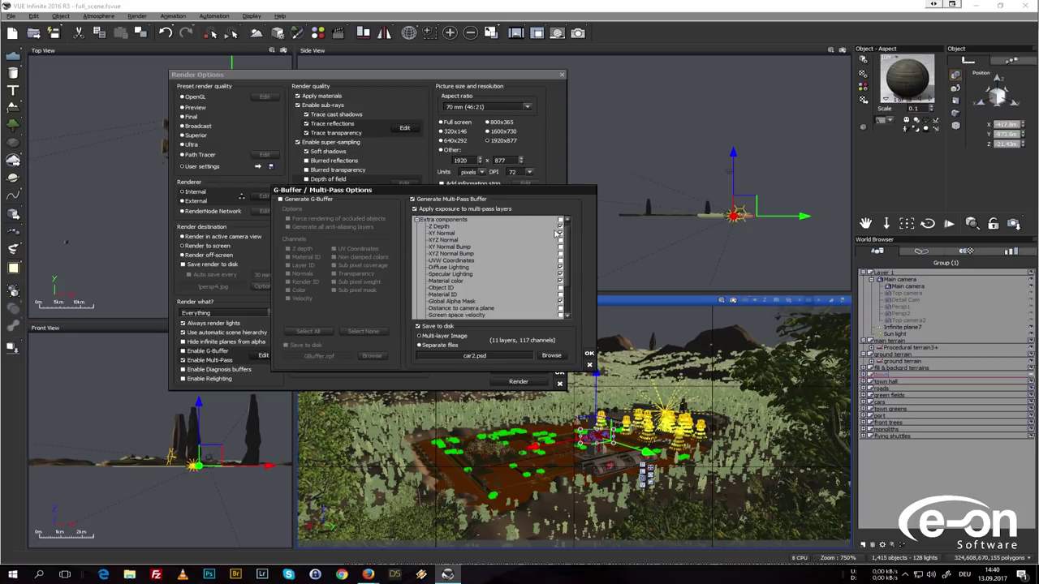
left_click(450, 234)
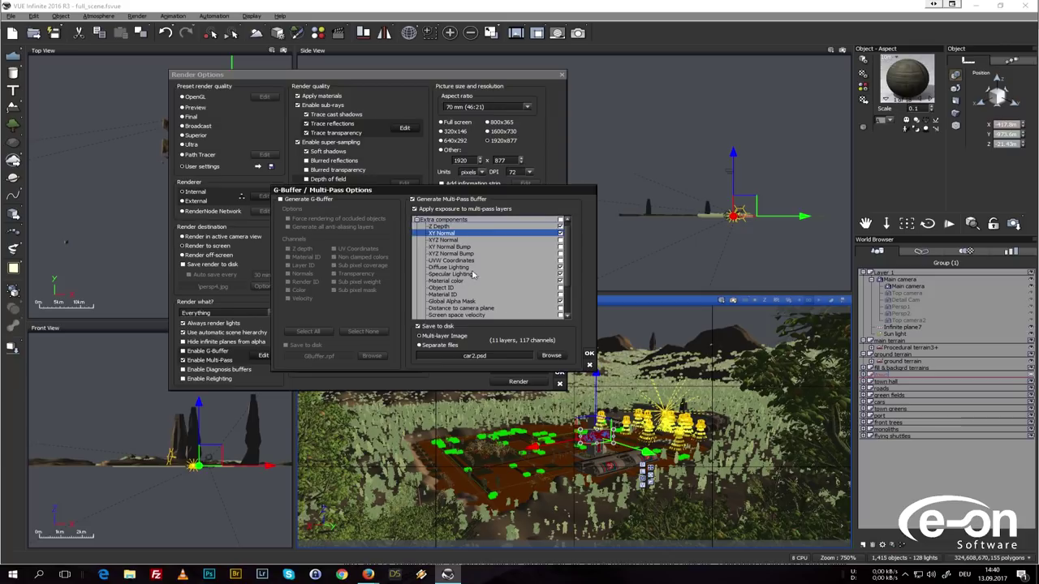
left_click(416, 220)
left_click(417, 234)
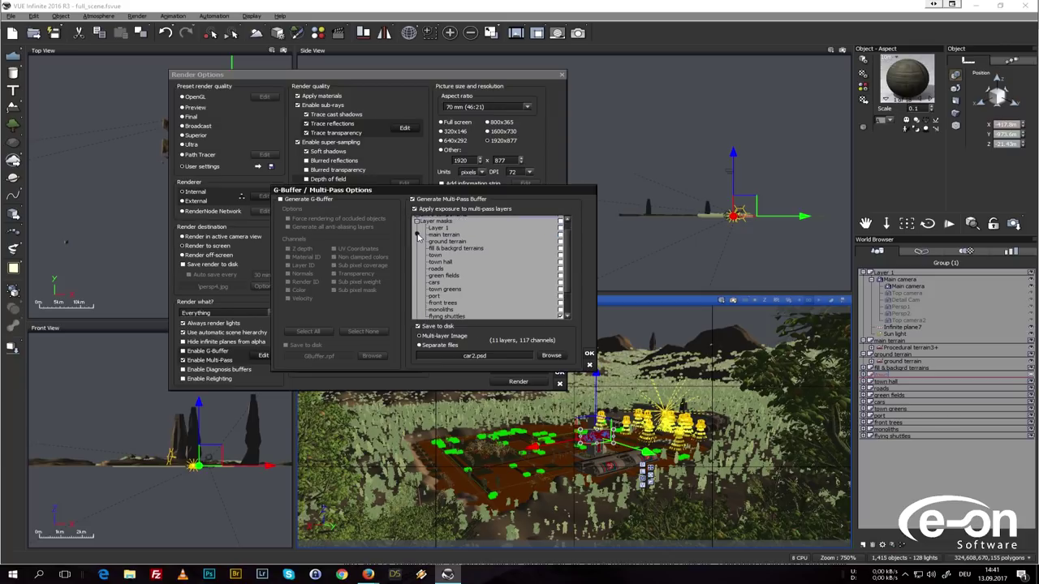
left_click(438, 228)
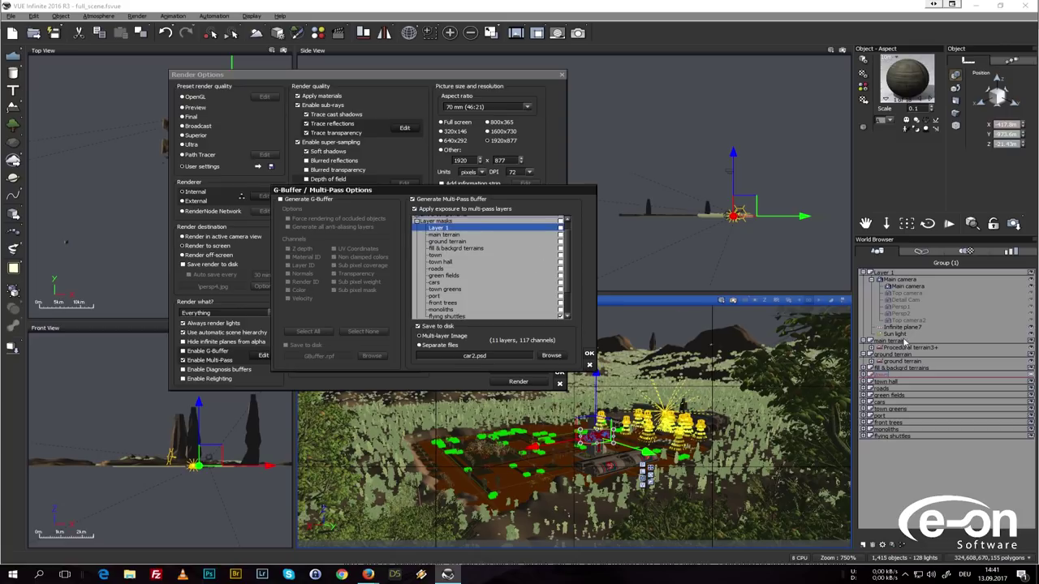
left_click(417, 223)
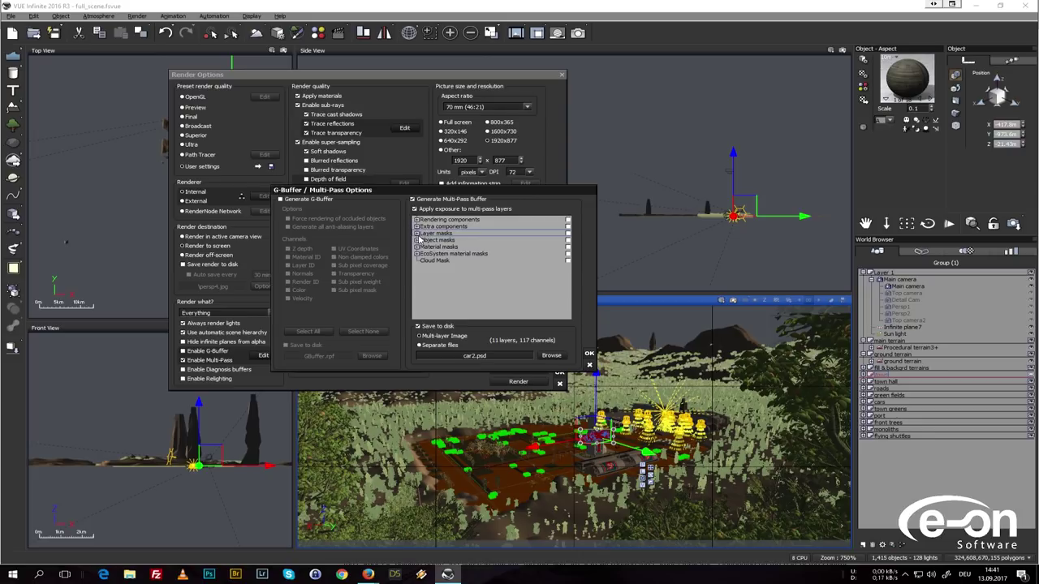
Examine the object masks available for the multi-pass buffer, including the ground terrain's EcoSystem entries.
left_click(416, 247)
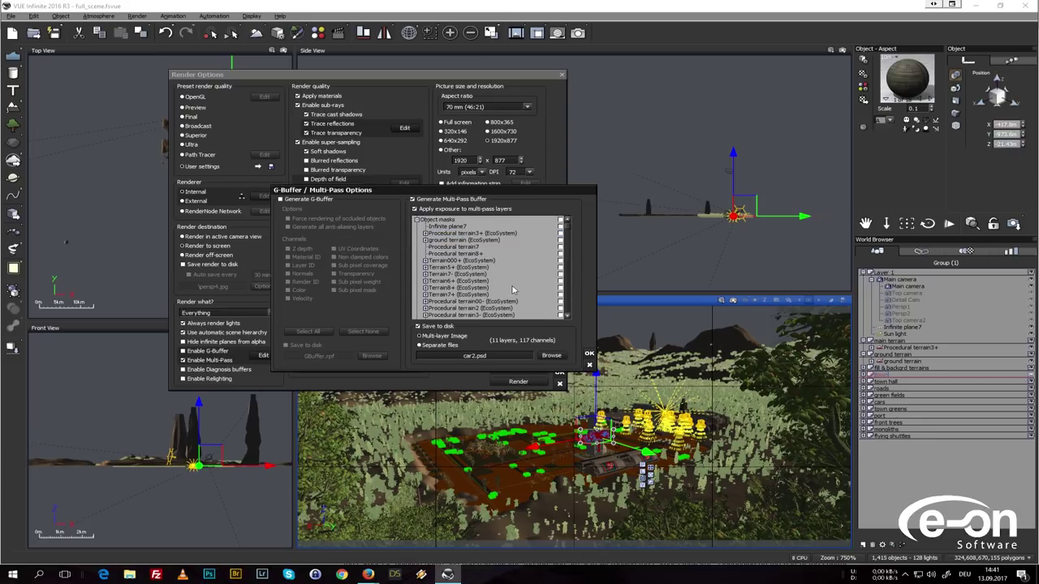
left_click(424, 240)
left_click(526, 254)
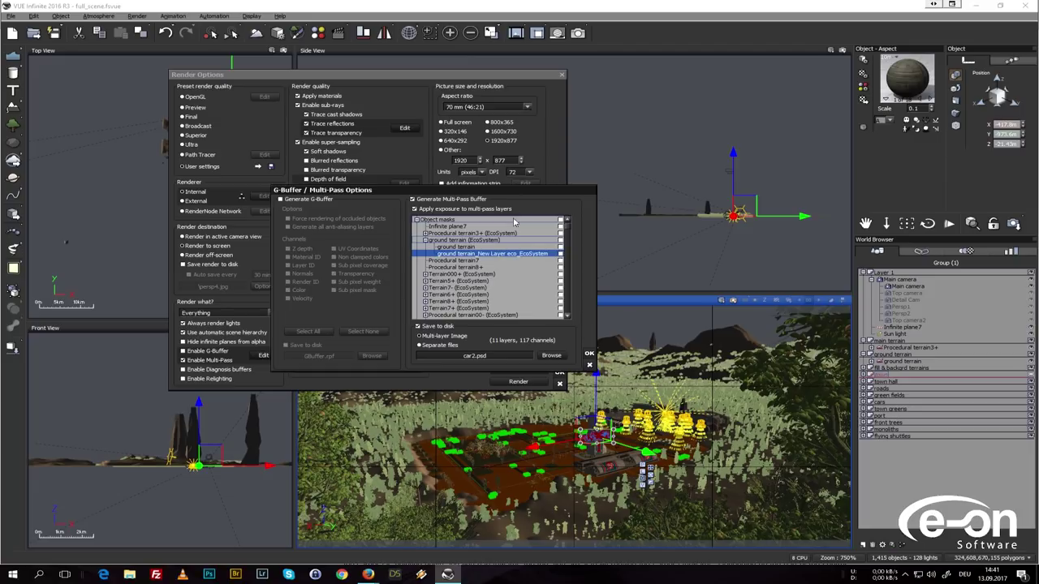
left_click(425, 240)
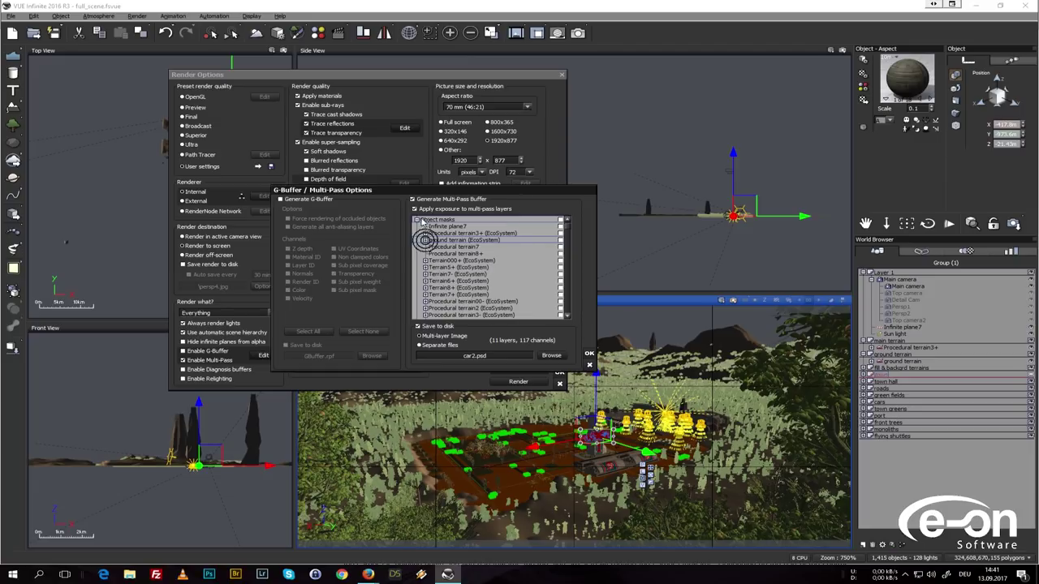
left_click(416, 219)
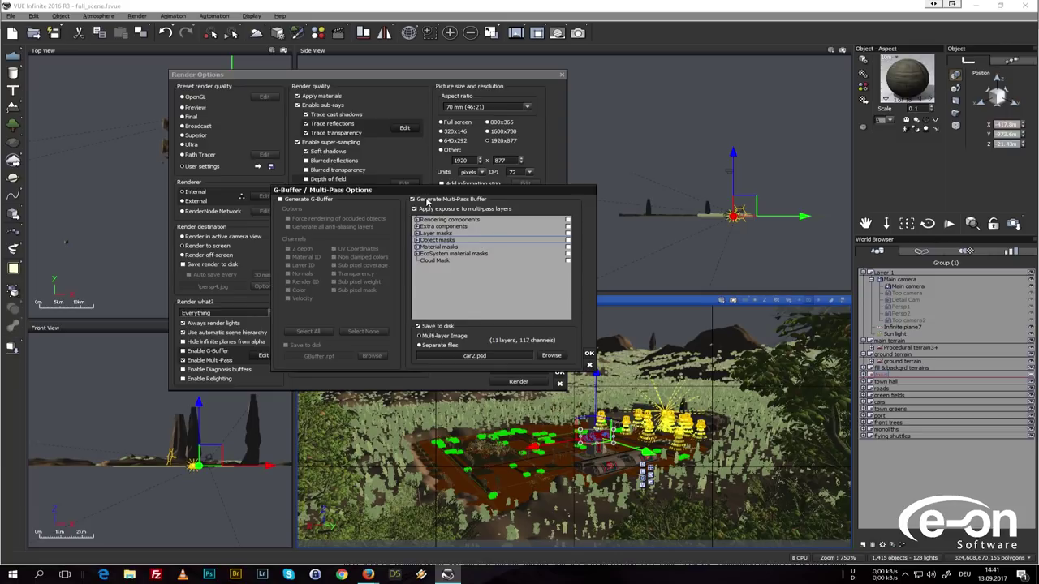
Examine the material masks available for the multi-pass buffer, including Natural 3 eco and gb3Tile1.
left_click(418, 246)
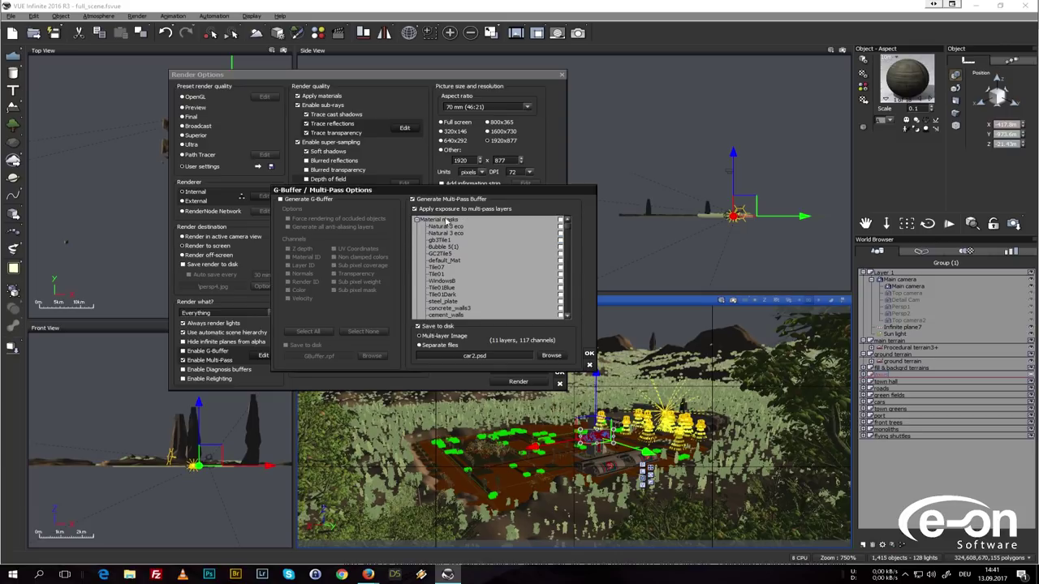
left_click(446, 227)
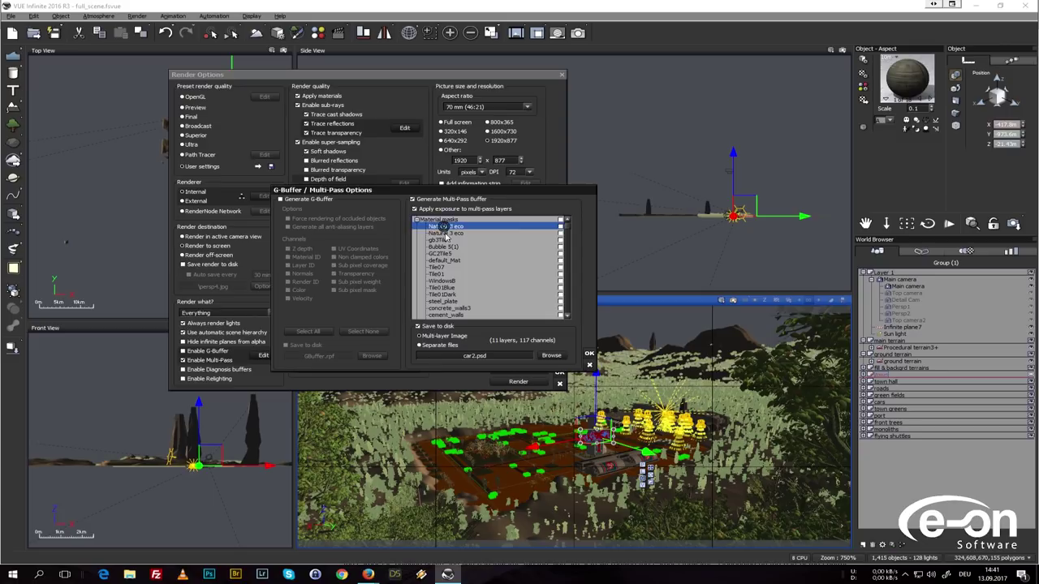
left_click(447, 240)
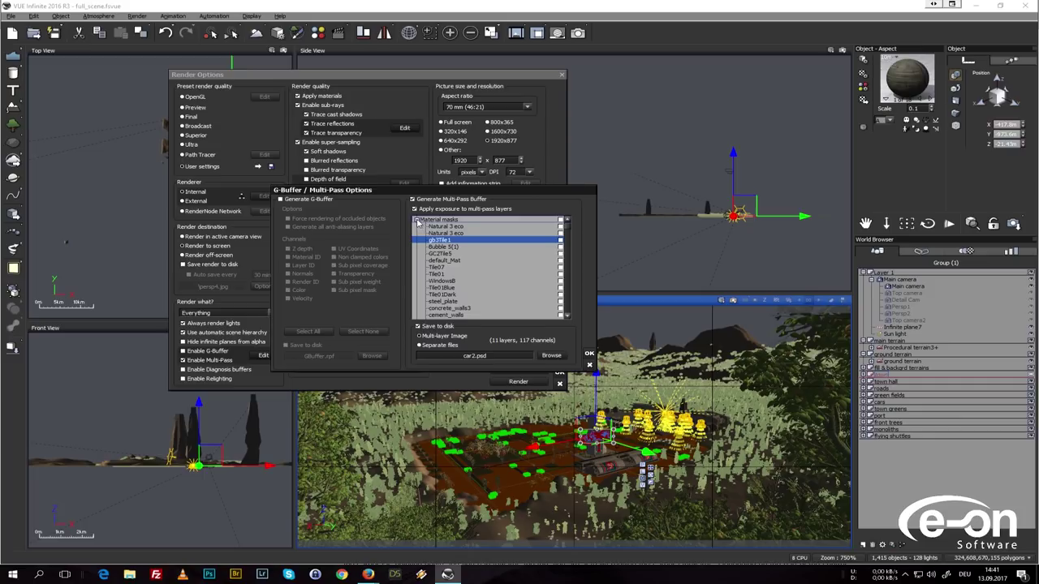
Collapse the material masks and cancel both the multi-pass options and the Render Options.
left_click(417, 221)
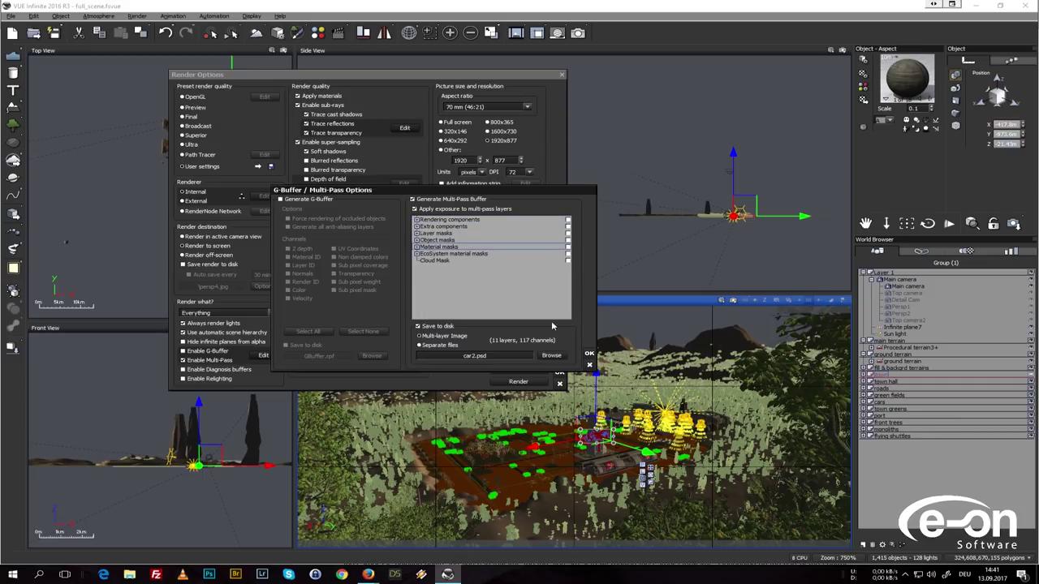
left_click(589, 365)
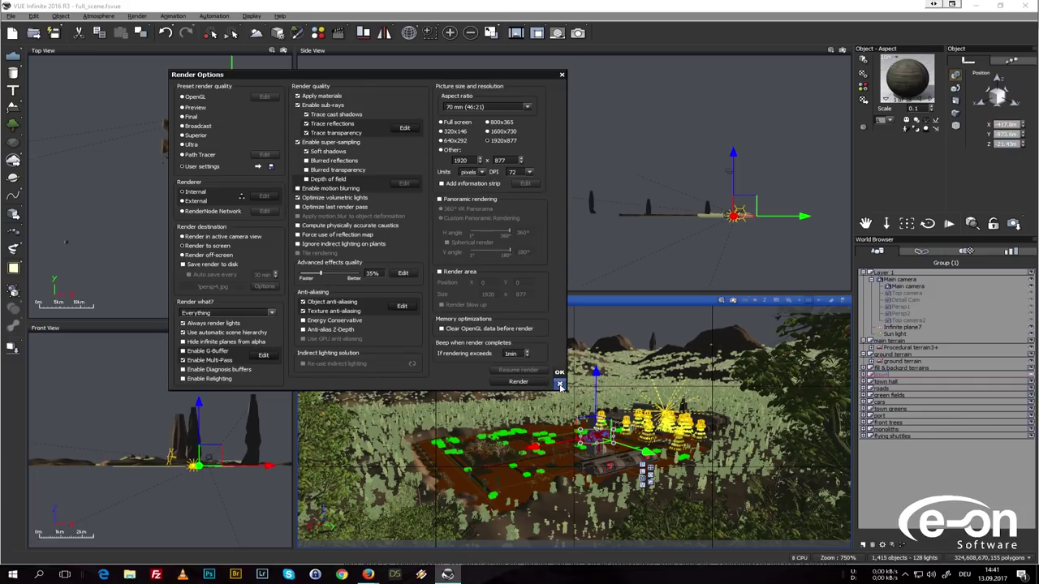
left_click(561, 385)
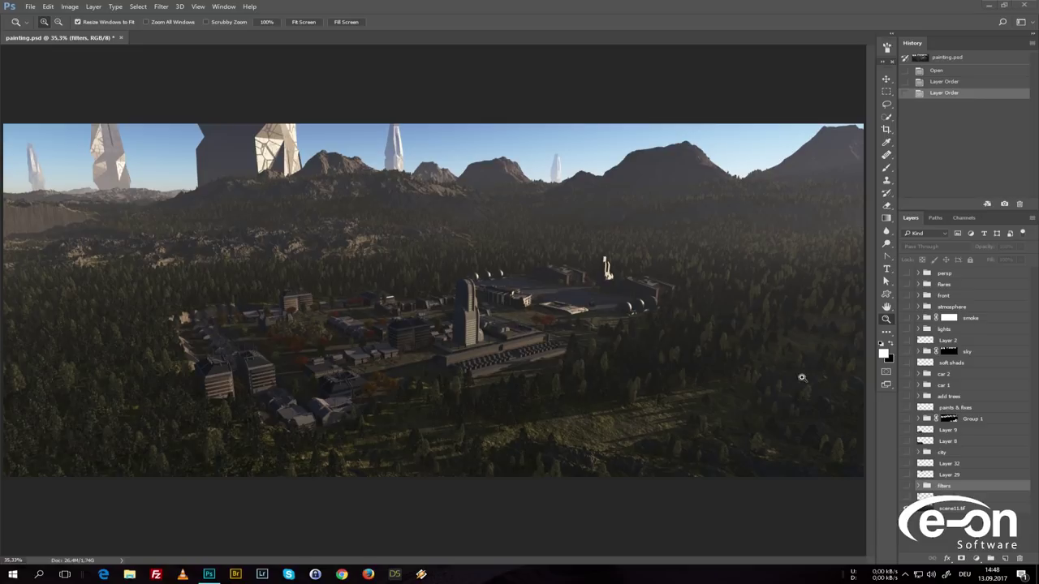
In Photoshop, select Layer 27 in painting.psd and compare the distant monolith with and without this layer.
left_click(911, 498)
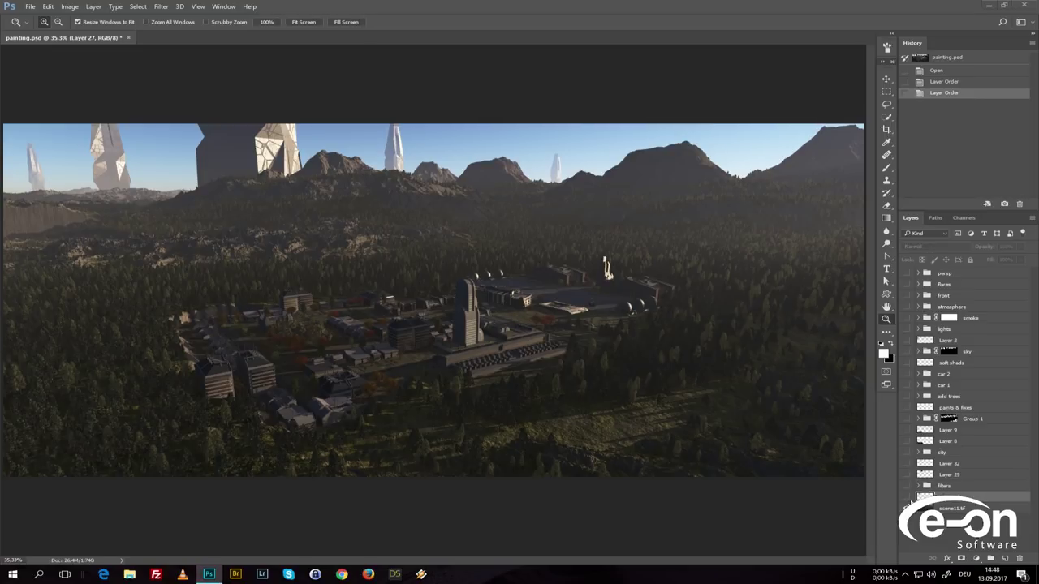
left_click(908, 498)
left_click(908, 497)
left_click(908, 498)
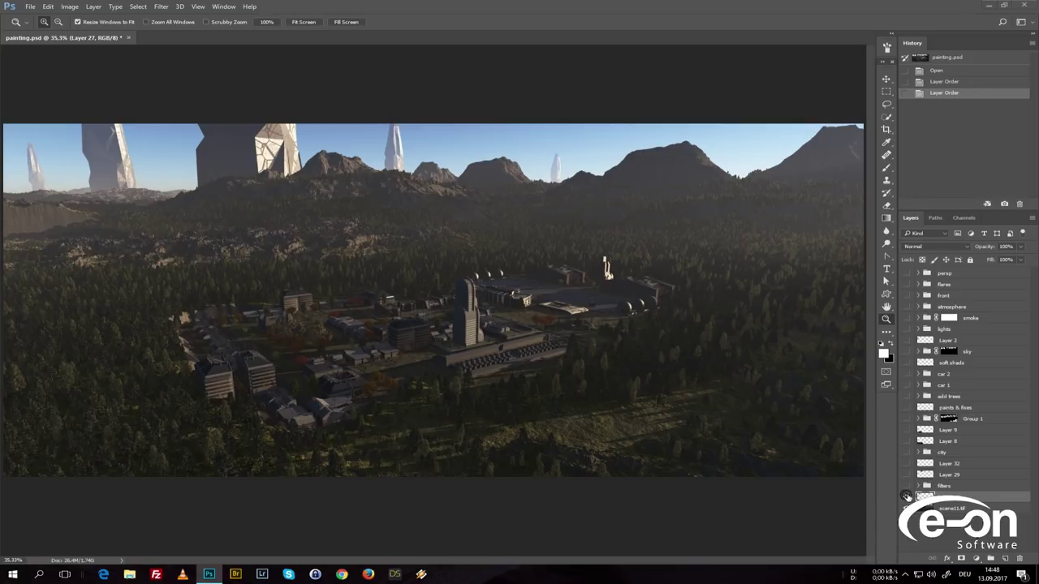
left_click(908, 498)
left_click(908, 498)
left_click(909, 497)
left_click(909, 498)
View the Layer 27 monolith patch in isolation, restore the other layers and recheck its effect, leaving Layer 27 shown.
left_click(904, 508, "alt")
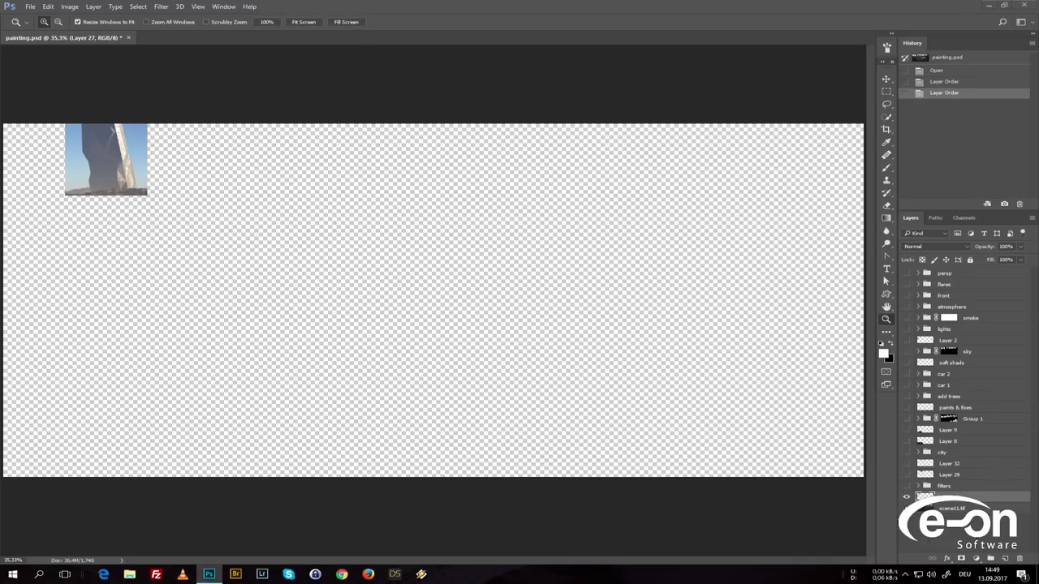
left_click(907, 506, "alt")
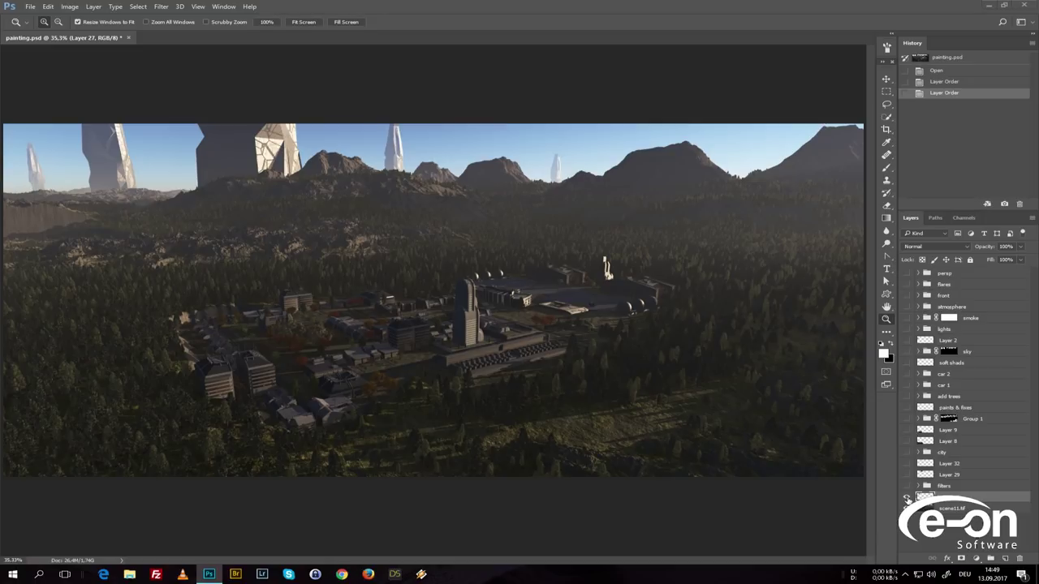
left_click(907, 497)
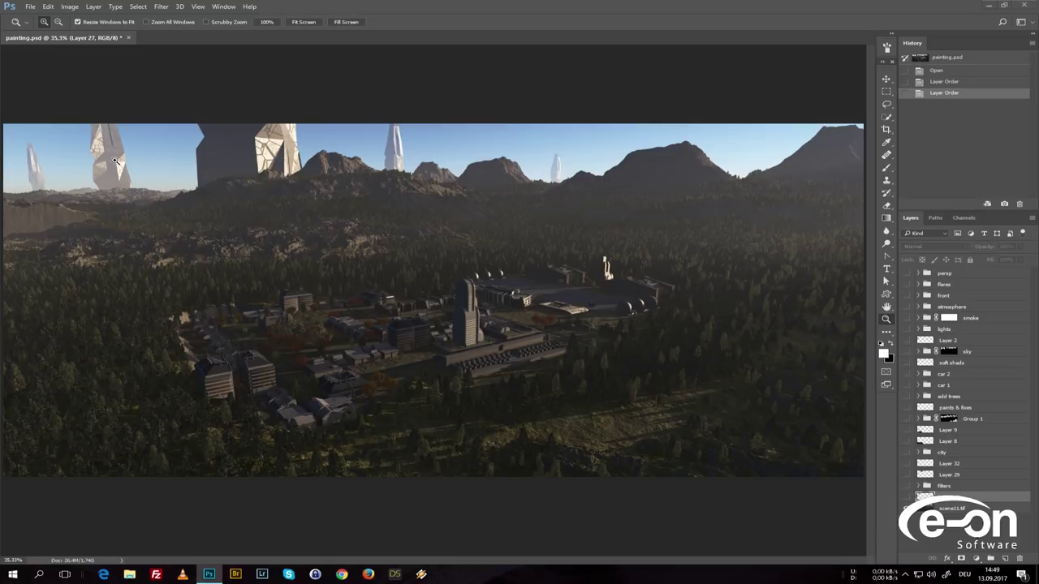
left_click(908, 498)
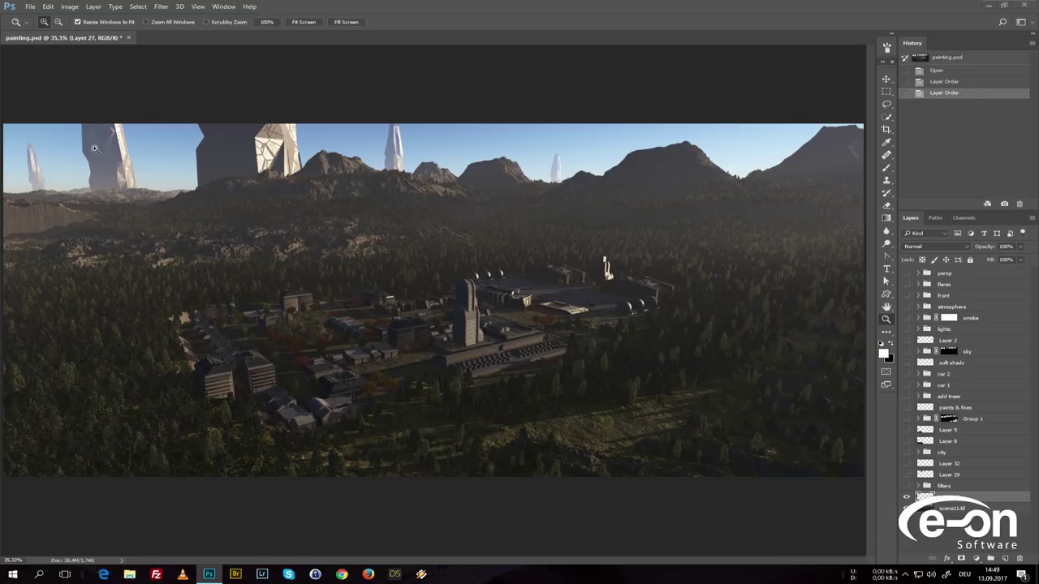
left_click(907, 498)
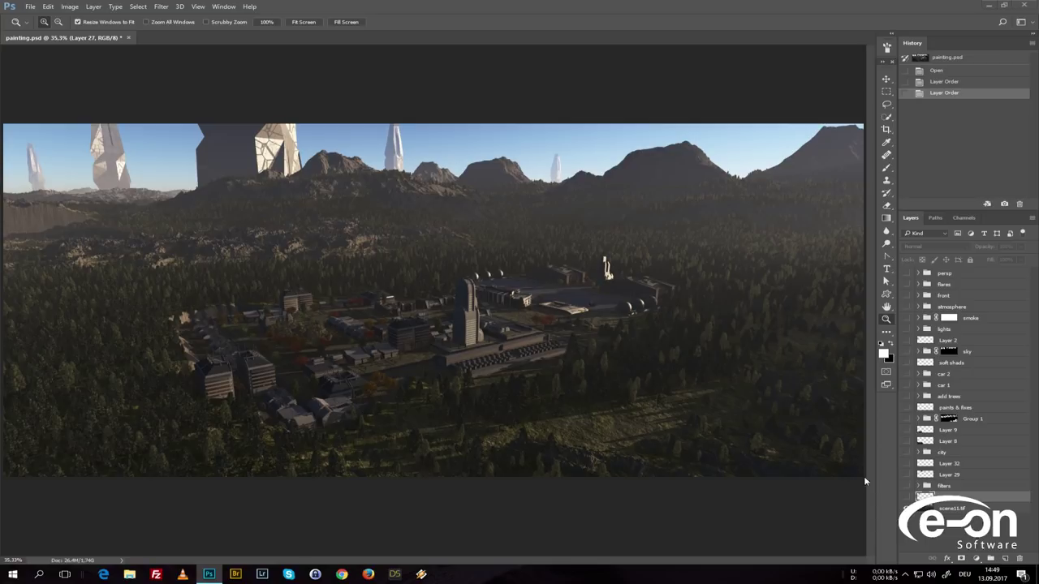
left_click(907, 497)
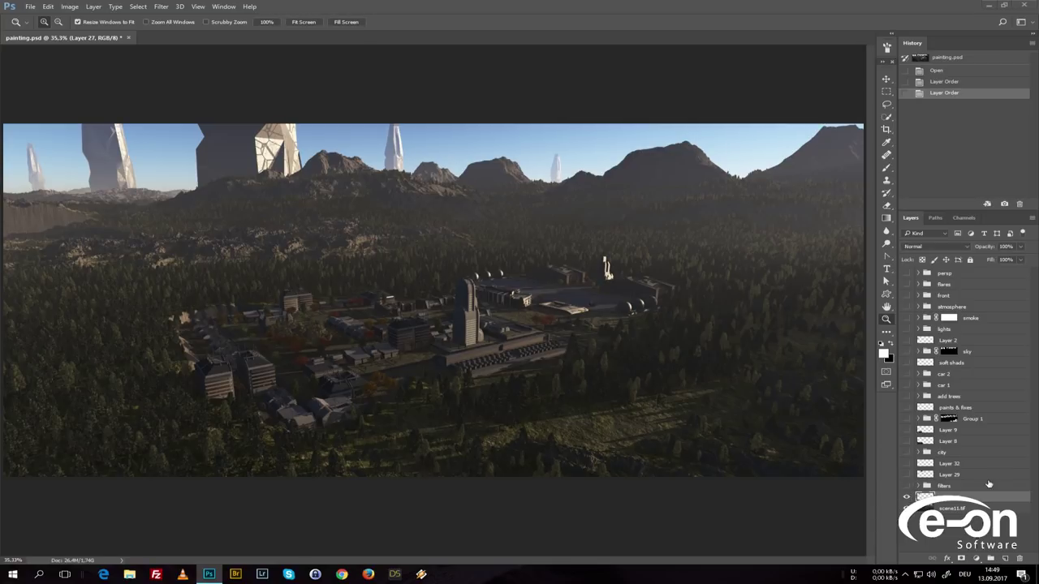
Show the filters group and expand it to reveal its render pass layers.
left_click(906, 486)
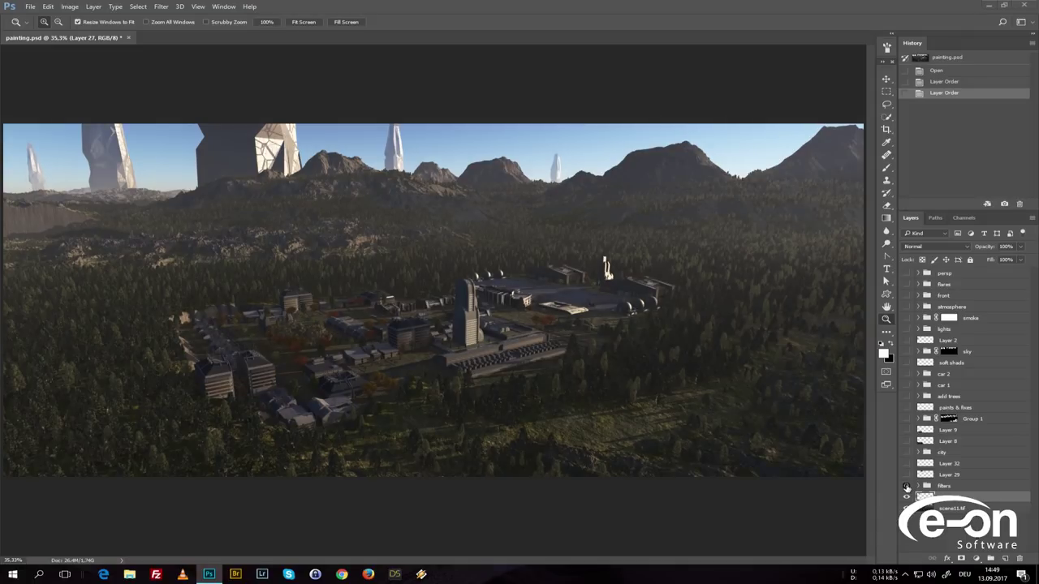
left_click(918, 486)
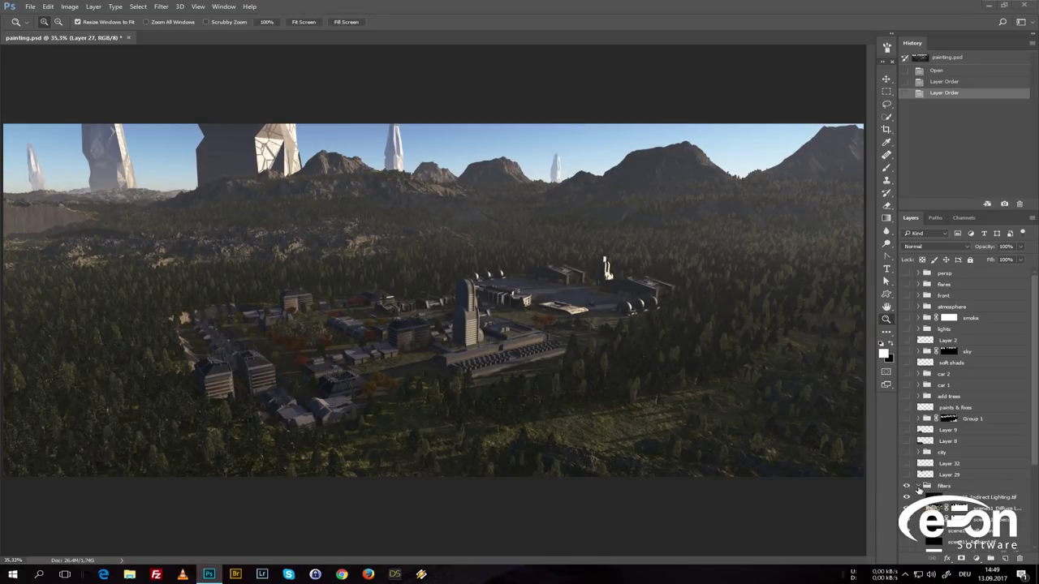
scroll(1036, 364, "down", 3)
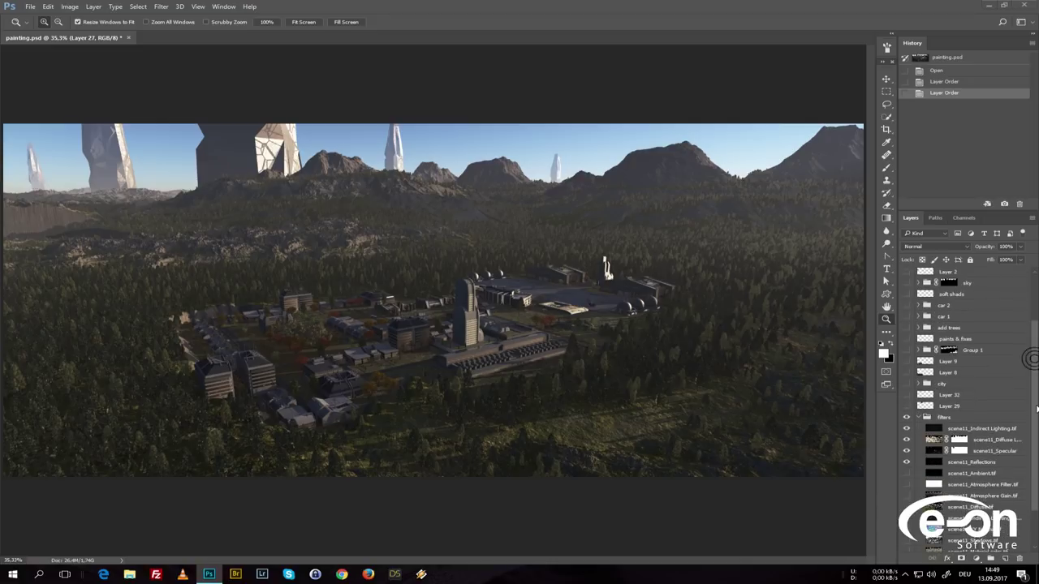
Examine the render pass layers in the filters group, including Specular, Reflections, Ambient, Indirect Lighting and Shadows.
left_click(993, 436)
left_click(991, 449)
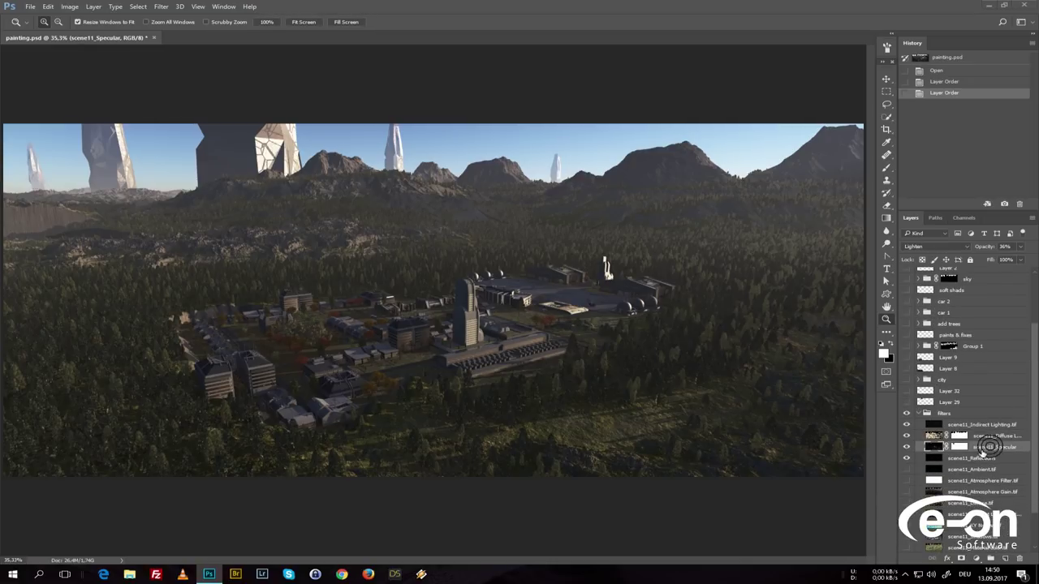
left_click(981, 461)
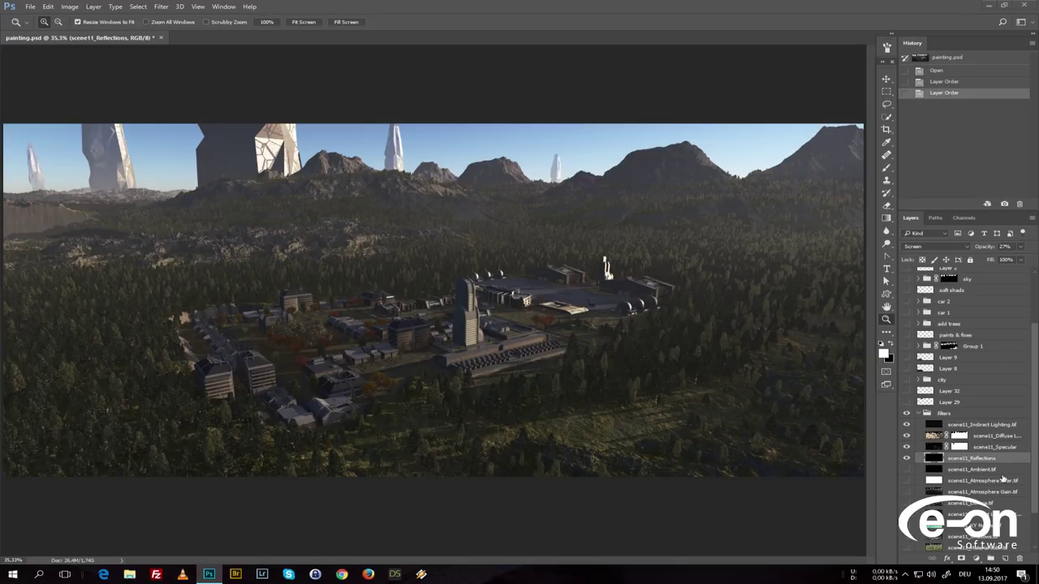
scroll(1034, 456, "down", 2)
left_click(978, 435)
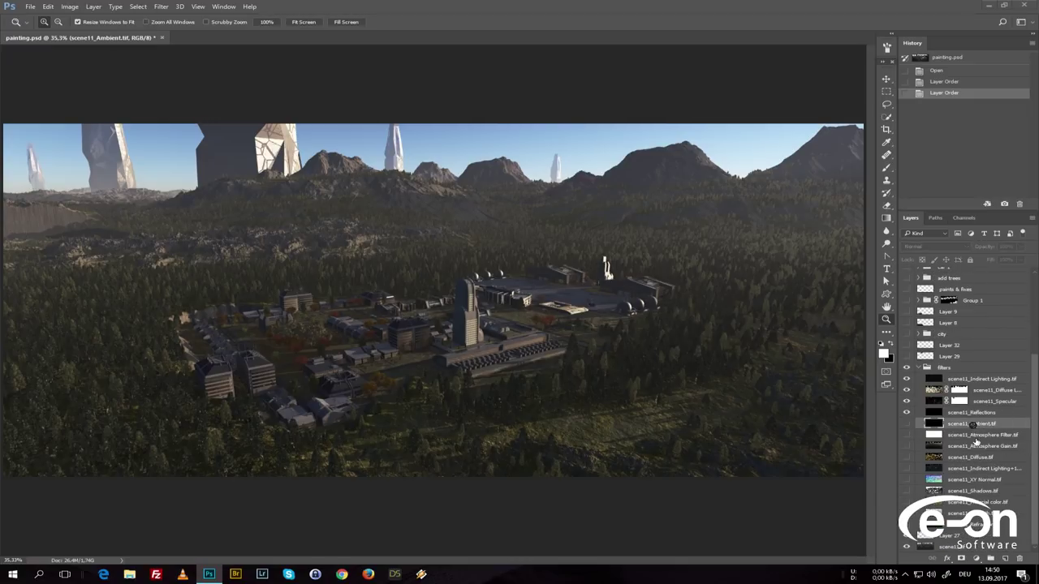
left_click(978, 447)
left_click(978, 457)
left_click(979, 468)
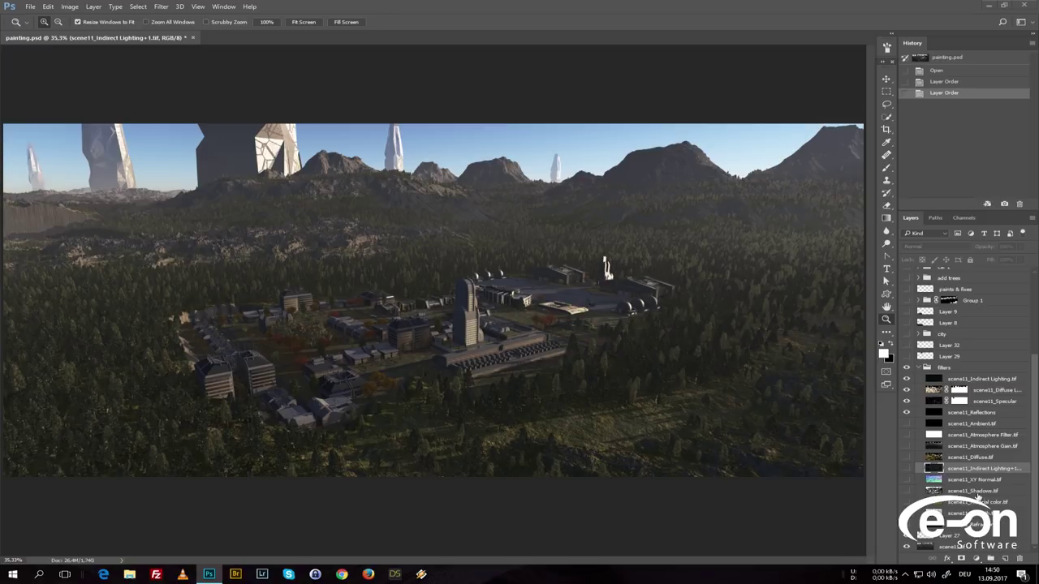
left_click(979, 491)
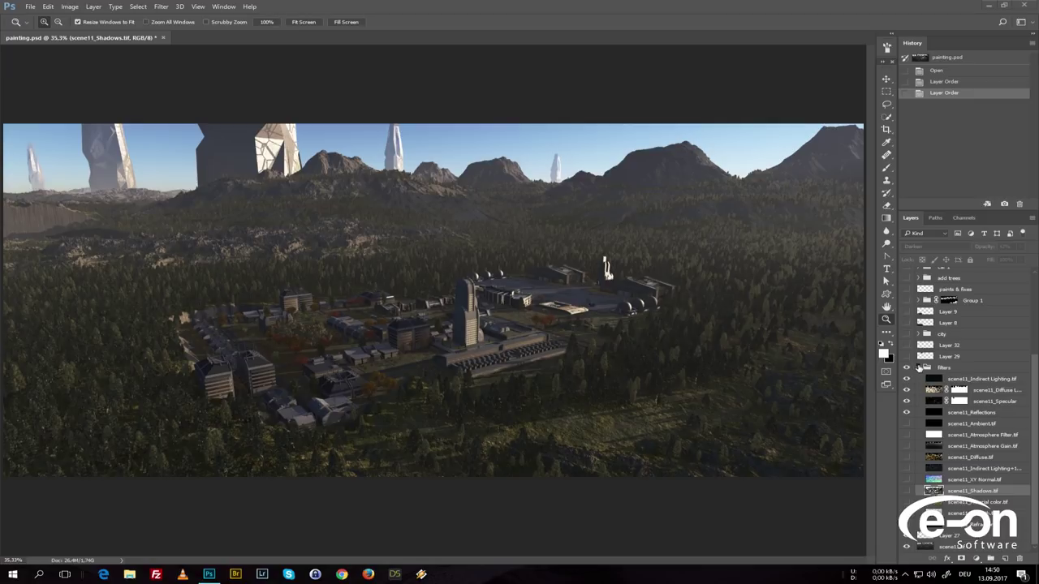
Collapse the filters group, then show and select Layer 29.
left_click(919, 367)
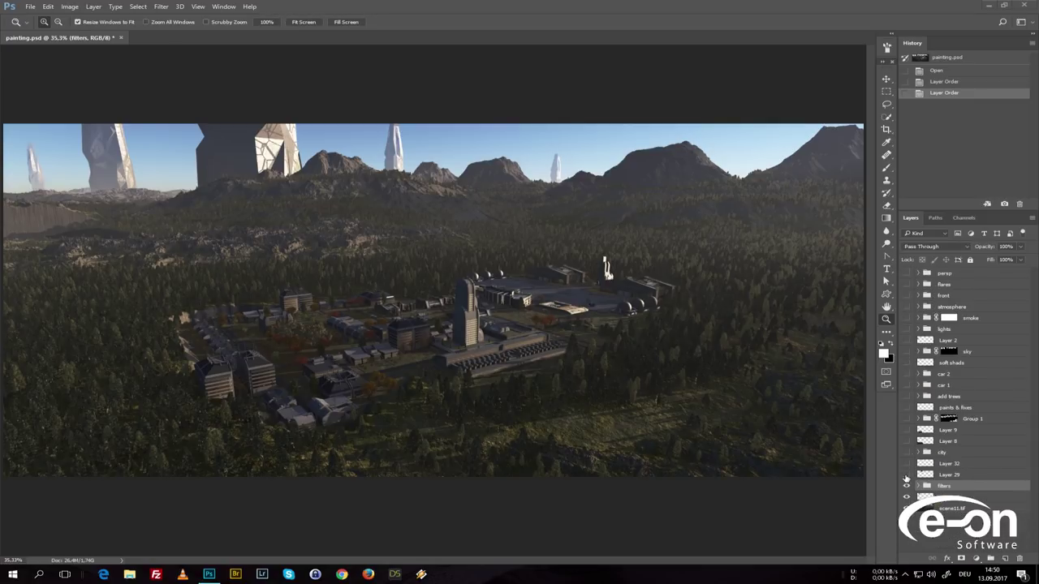
left_click(907, 484)
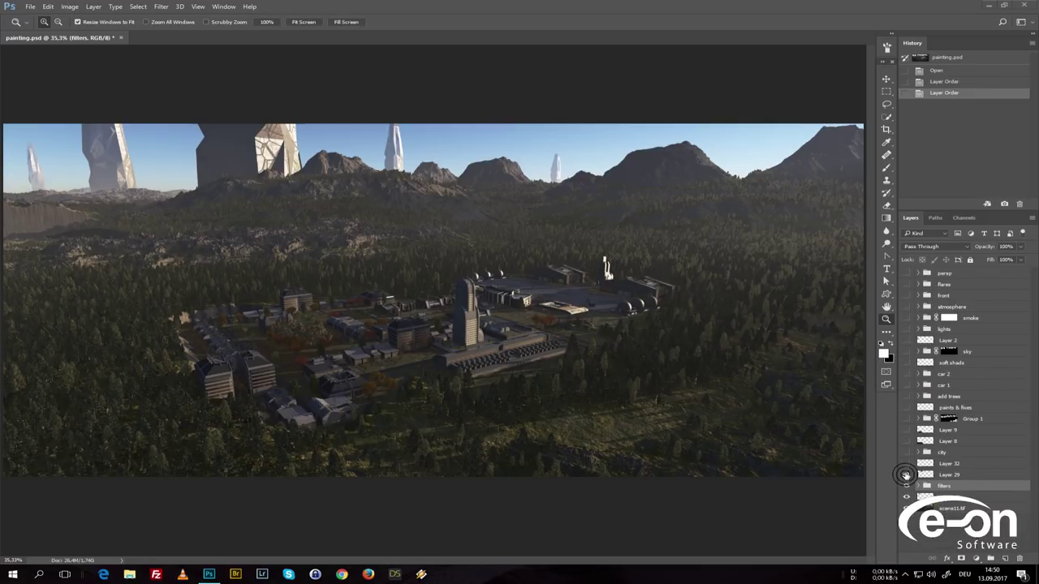
left_click(955, 475)
Compare the large monolith close up with and without Layer 29, then return to the full image.
left_click_drag(244, 158, 63, 97)
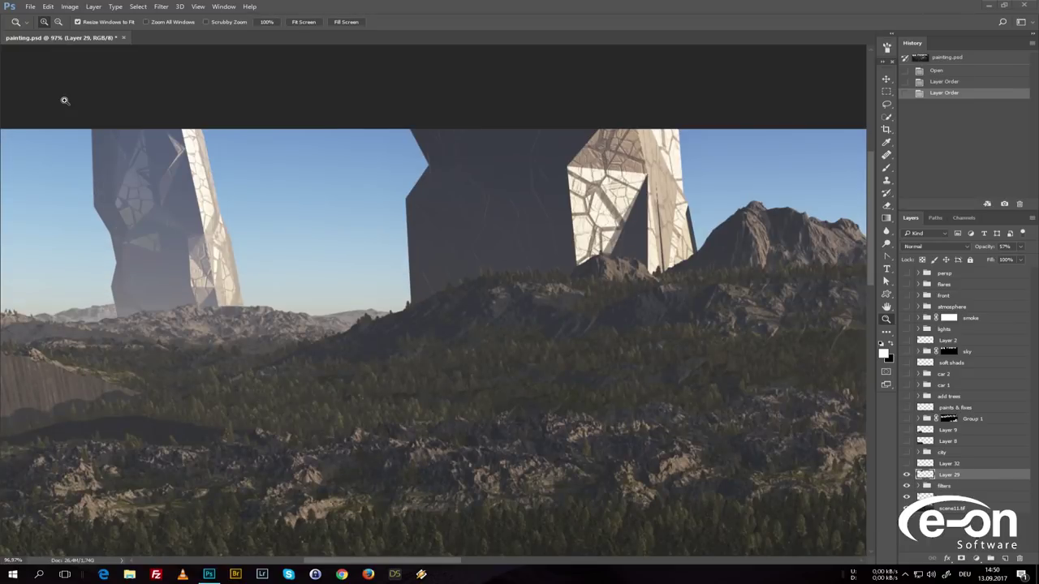
left_click(907, 475)
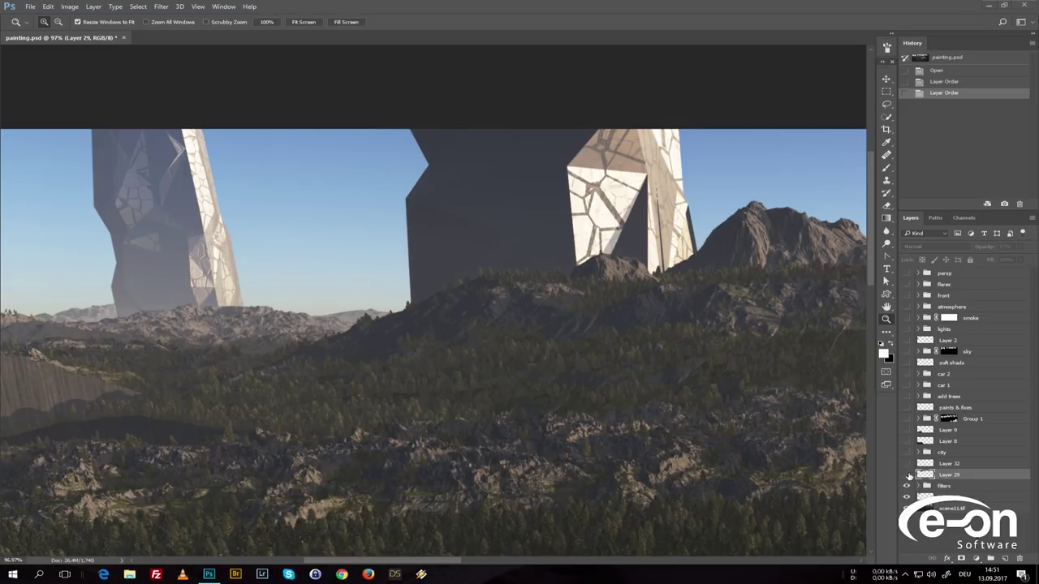
left_click(906, 475)
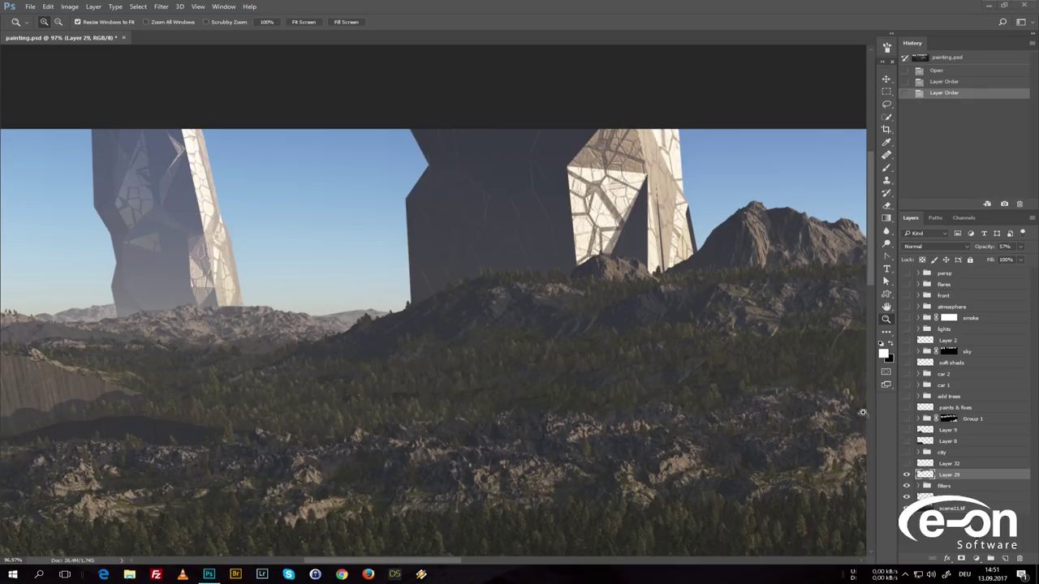
left_click(906, 475)
left_click(907, 475)
right_click(612, 204)
left_click(639, 213)
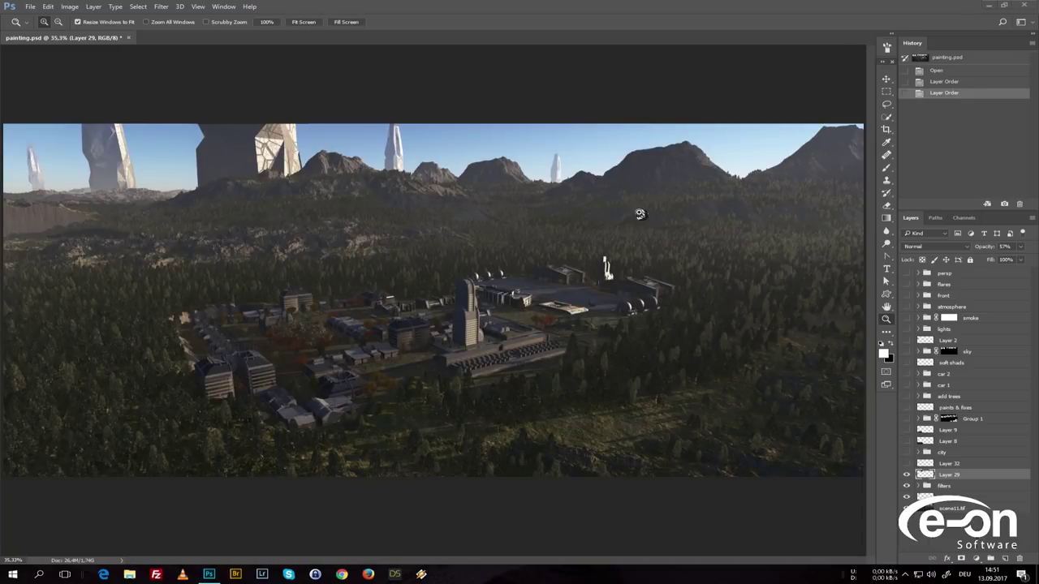
Show Layer 32 and the city group, comparing the town with and without the city group's additions.
left_click(906, 463)
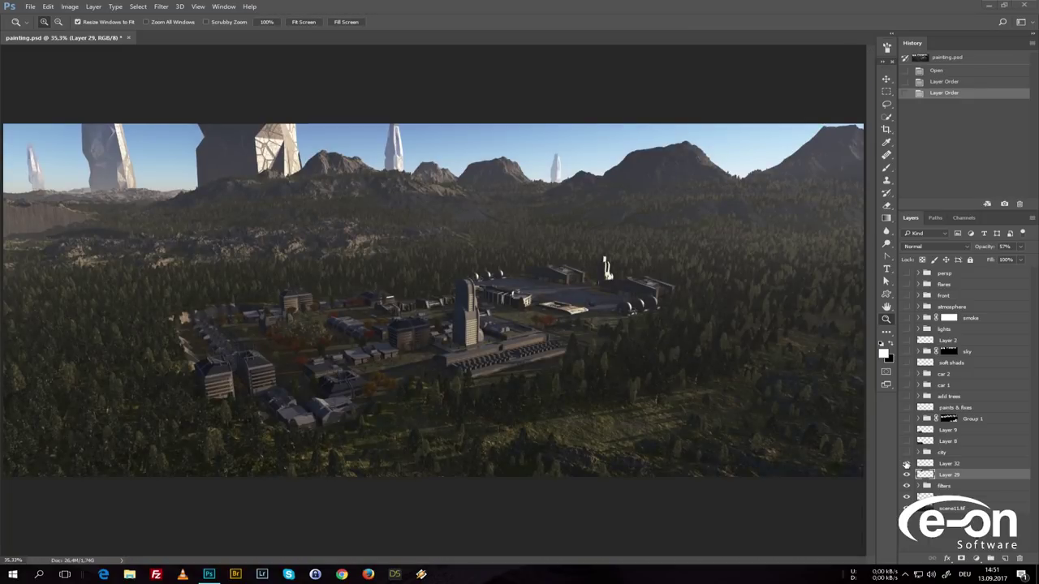
left_click(907, 453)
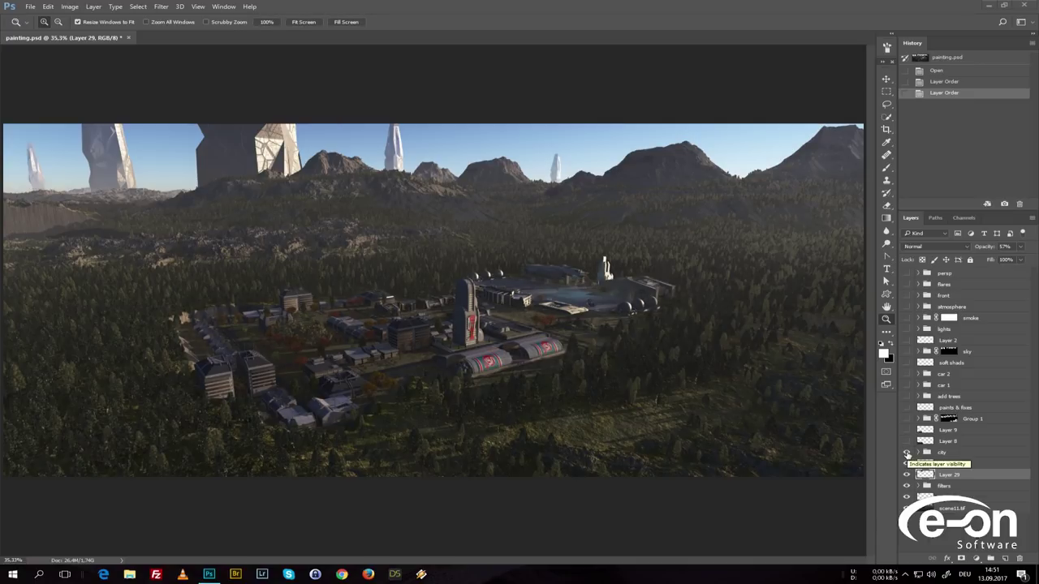
left_click(907, 452)
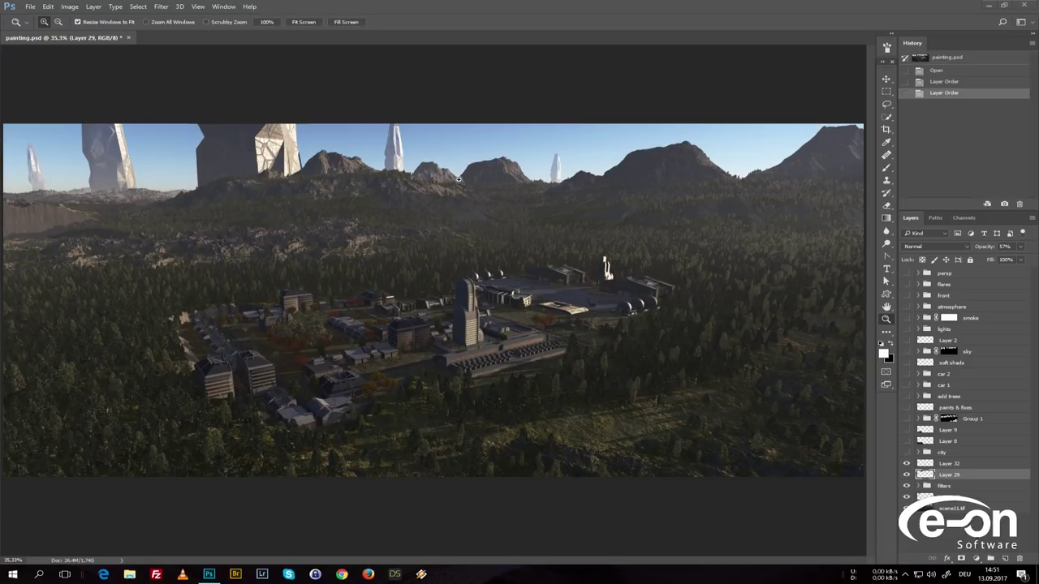
left_click(907, 452)
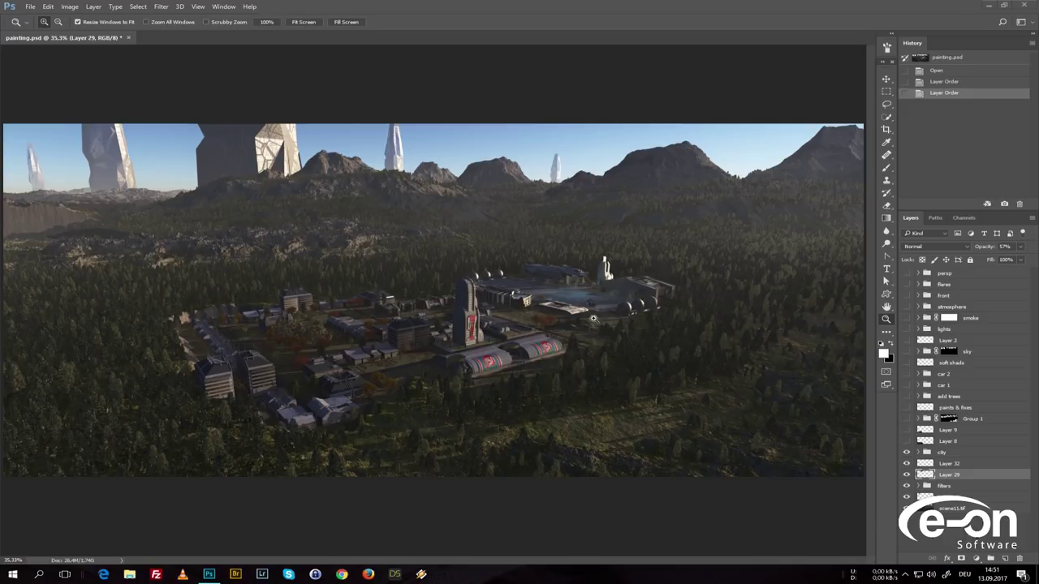
left_click(907, 452)
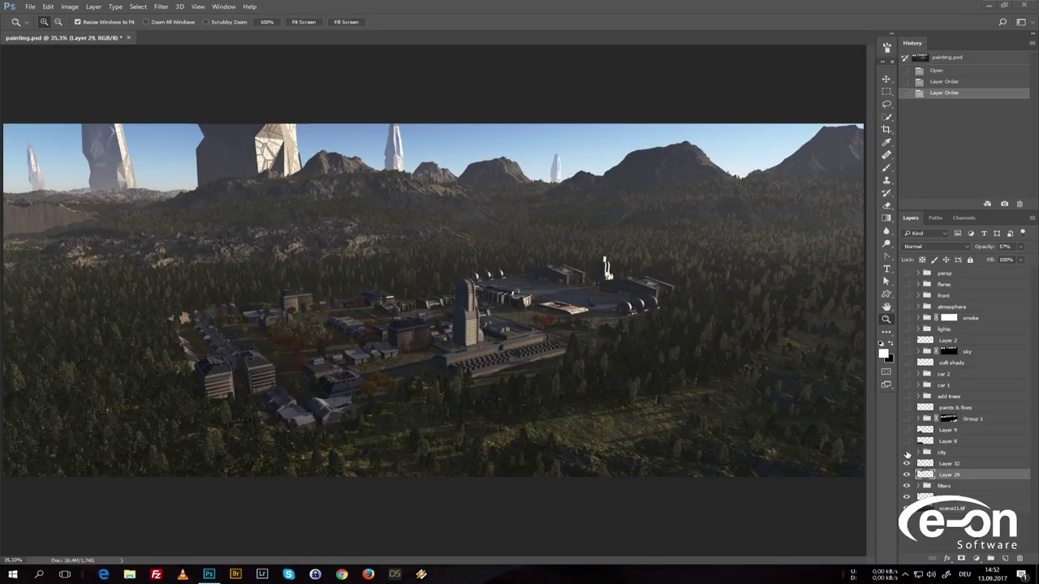
left_click(907, 452)
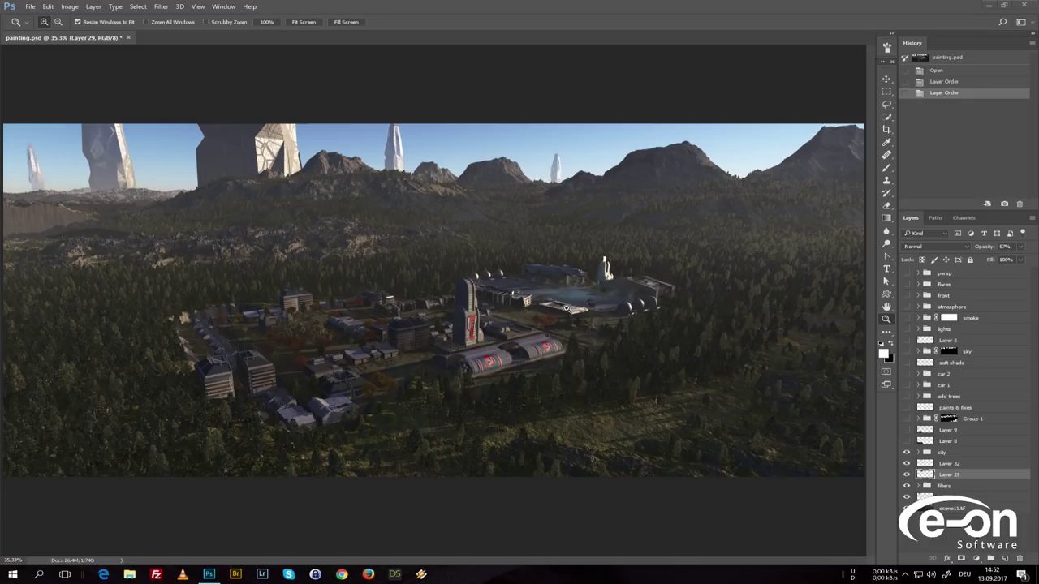
Expand the city group and hide all the layers and subgroups inside it, from ship down to Layer 0.
left_click(918, 452)
left_click(927, 463)
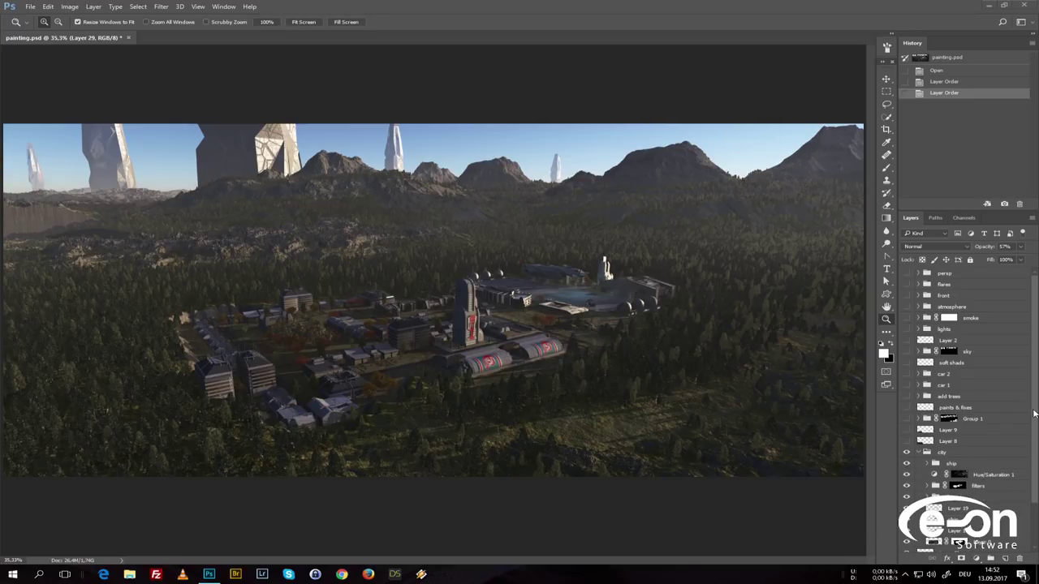
scroll(1034, 414, "down", 3)
left_click_drag(906, 413, 909, 491)
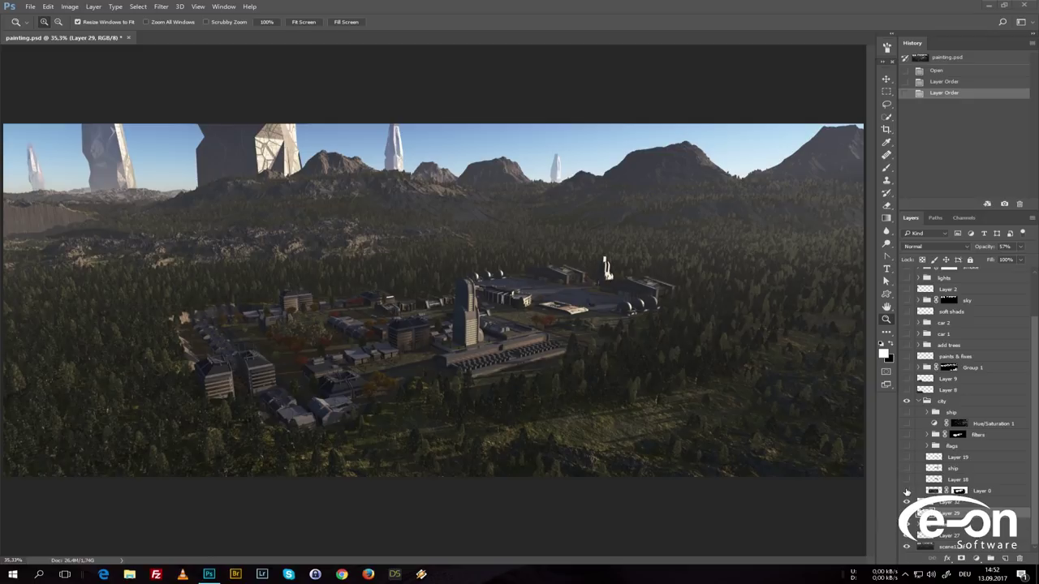
Show Layer 0 in the city group and select it.
left_click(907, 492)
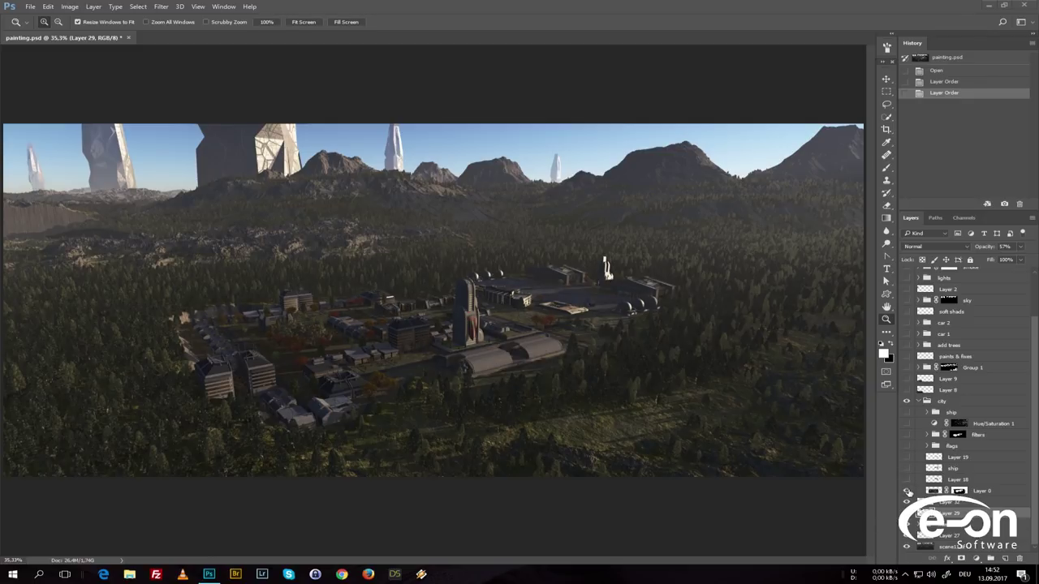
left_click(934, 492)
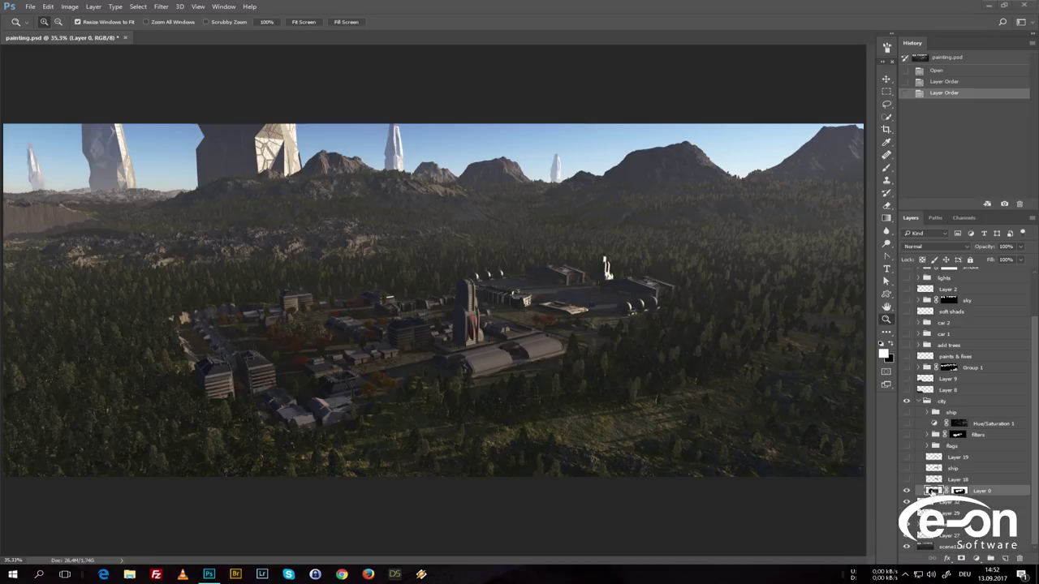
Load the outline of Layer 0 in the city group as a selection to view its extent, then deselect.
left_click(932, 492, "ctrl")
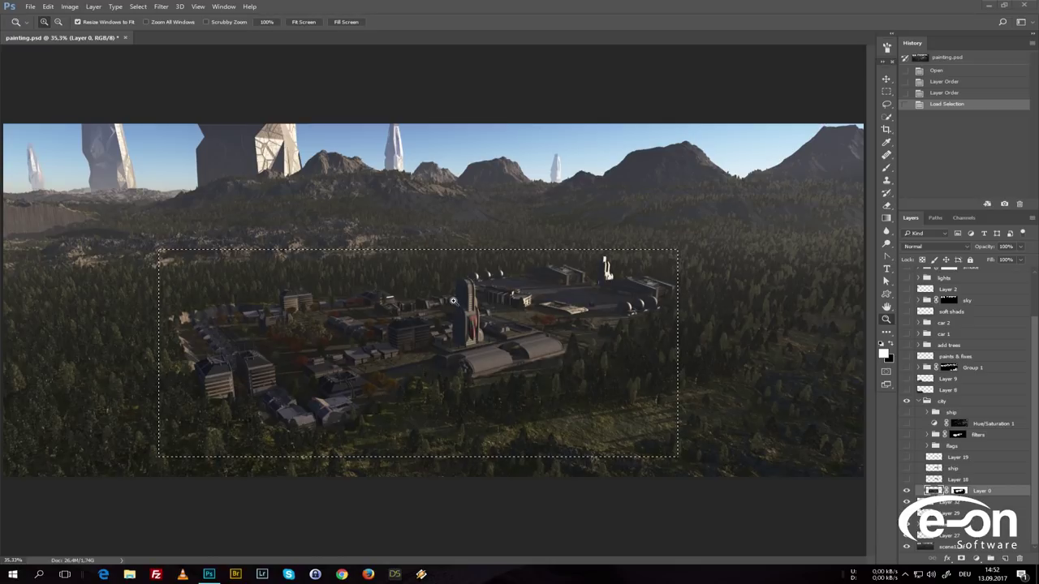
key("m")
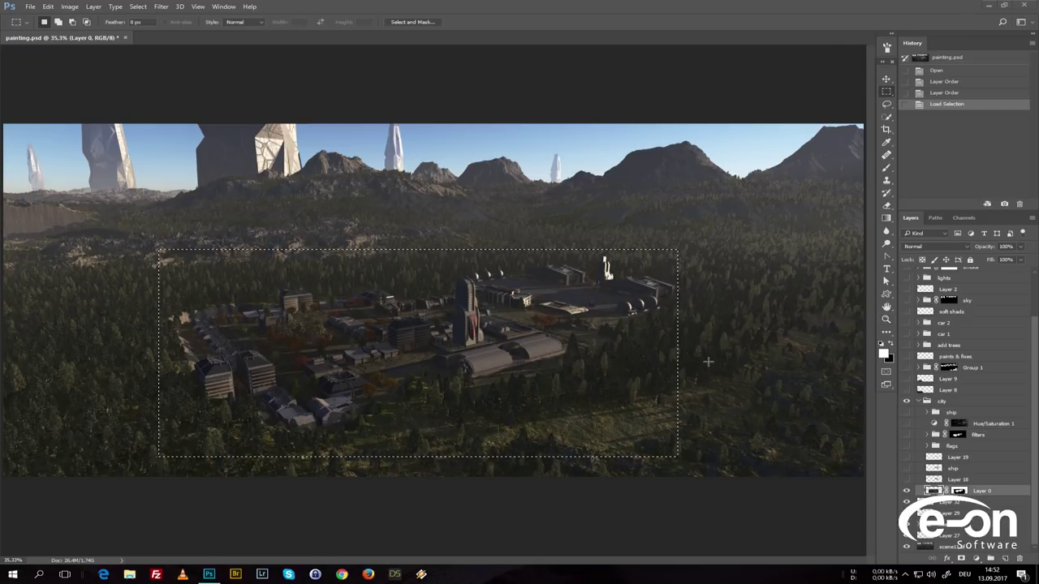
left_click(708, 362)
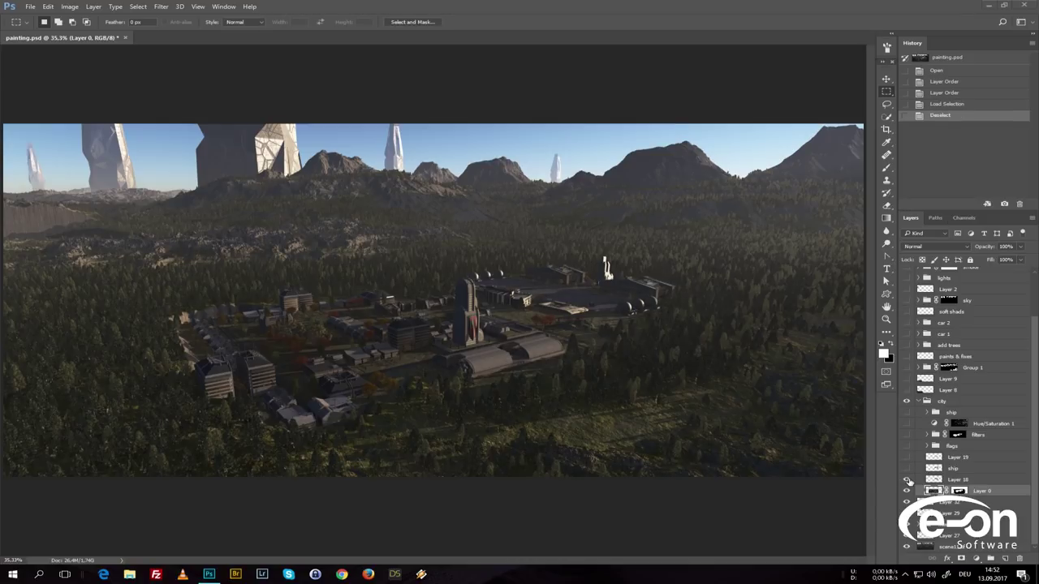
Show Layer 18 in the city group, outline its contents with a selection, then deselect.
left_click(933, 480, "ctrl")
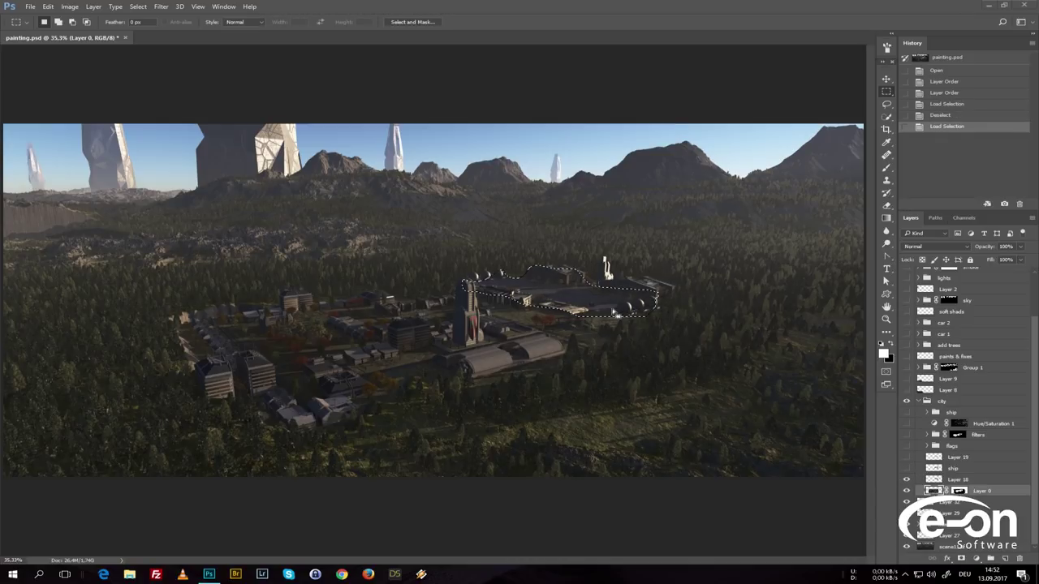
key("ctrl+h")
key("ctrl+d")
Show the ship layer above Layer 18, outline its contents with a selection, then deselect.
left_click(908, 470)
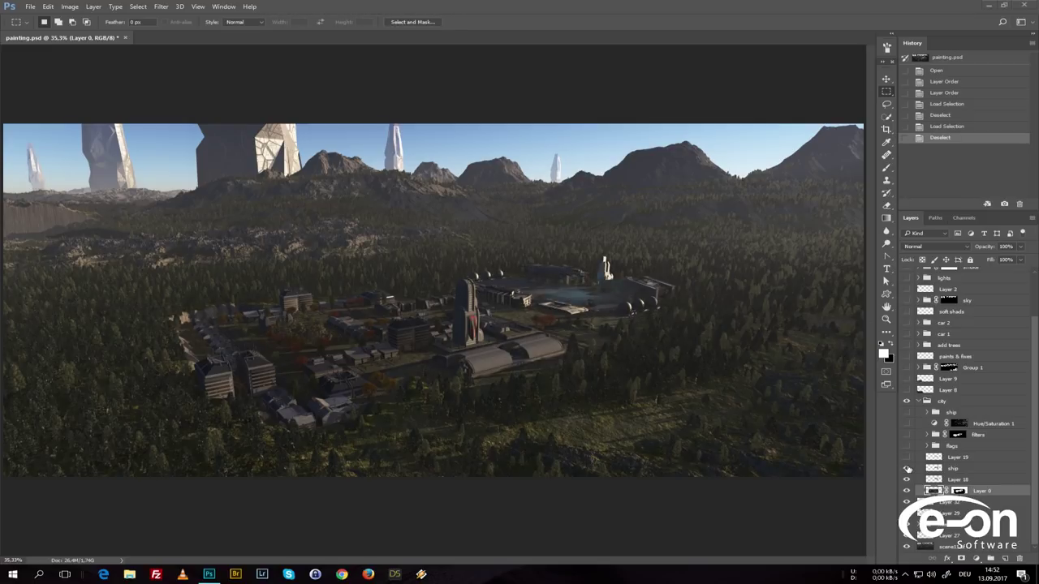
left_click(934, 469, "ctrl")
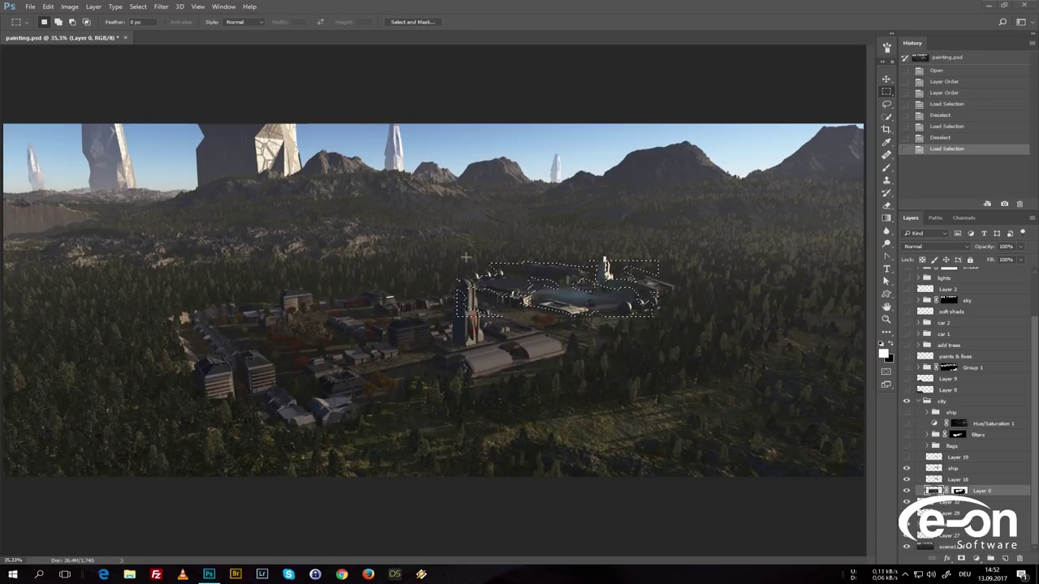
key("ctrl+d")
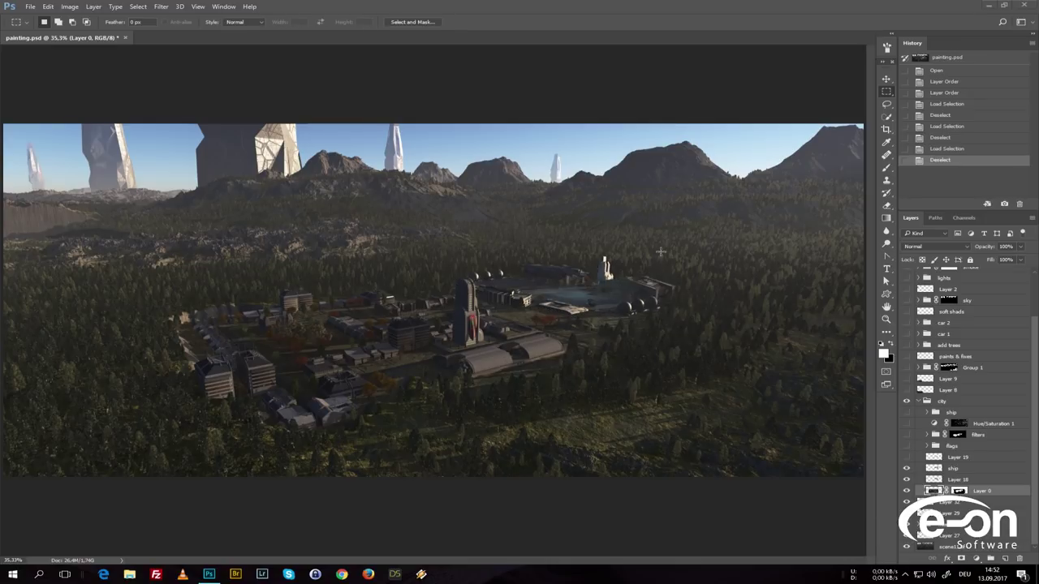
Show Layer 19 in the city group and select it, then show the flags subgroup above it.
left_click(907, 458)
left_click(921, 459)
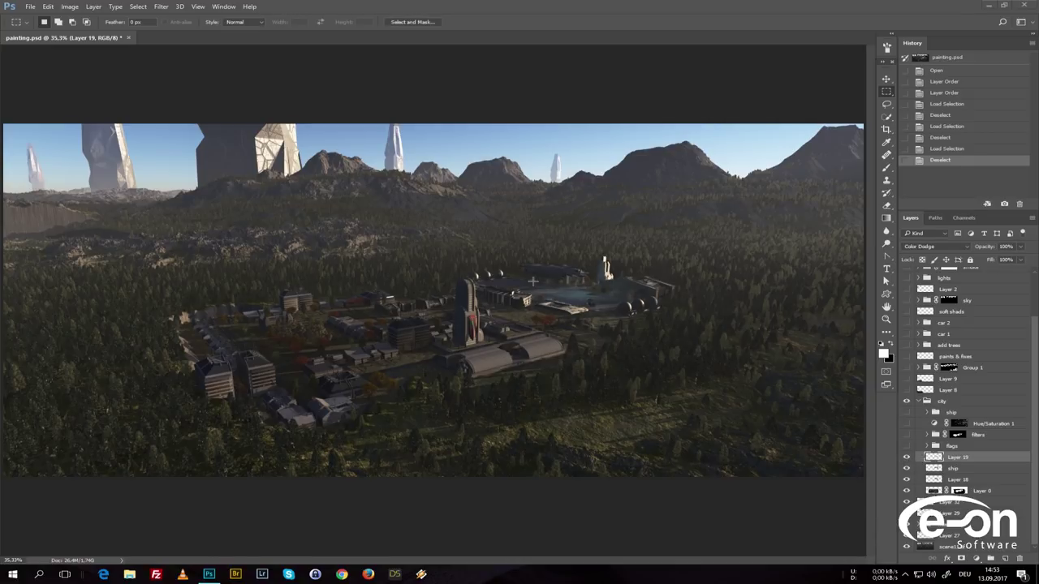
left_click(906, 446)
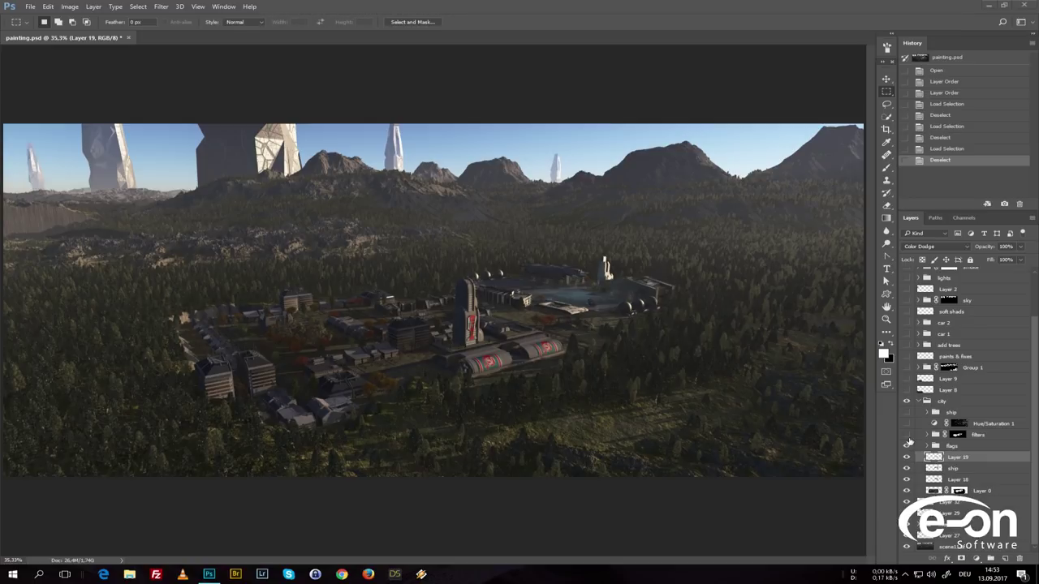
Show the filters subgroup of the city group and inspect its render pass copies from Specular to Atmosphere Gain, then collapse it.
left_click(908, 436)
left_click(930, 435)
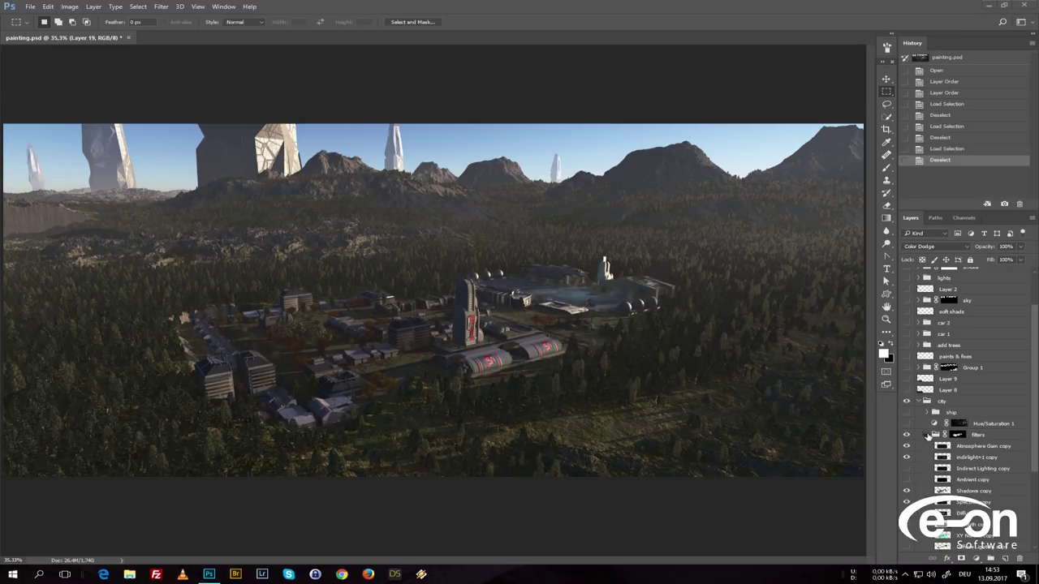
left_click(971, 491)
left_click(971, 503)
left_click(971, 460)
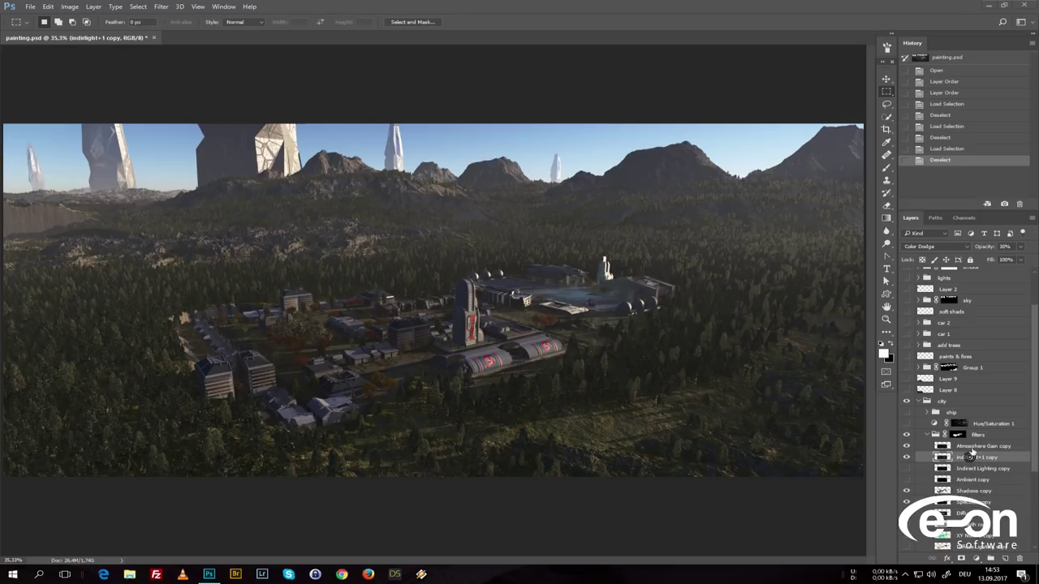
left_click(976, 447)
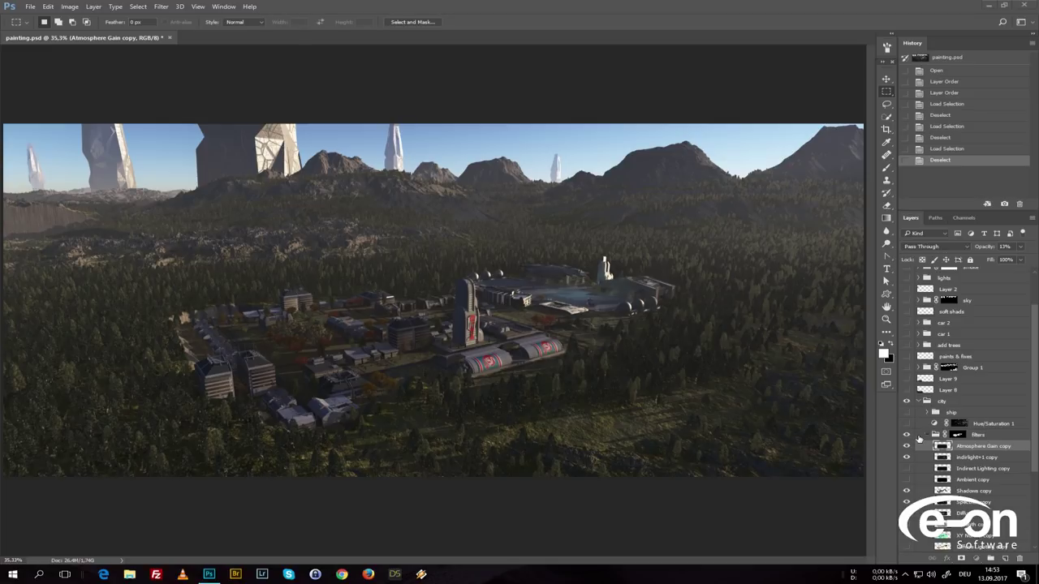
left_click(927, 435)
Compare the town with and without the filters subgroup, leave it visible, and show Hue/Saturation 1 and the ship subgroup.
left_click(907, 436)
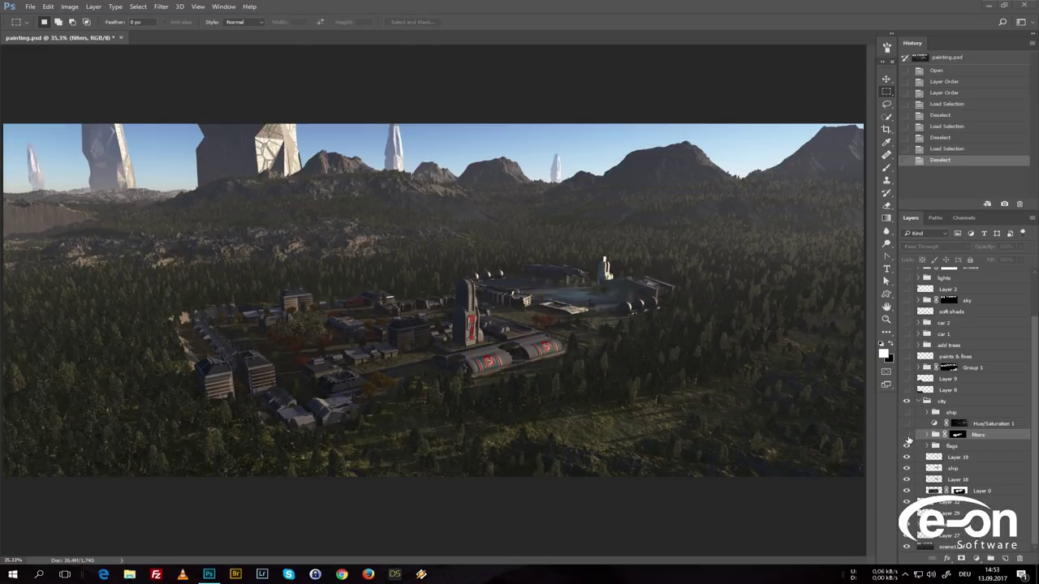
left_click(907, 436)
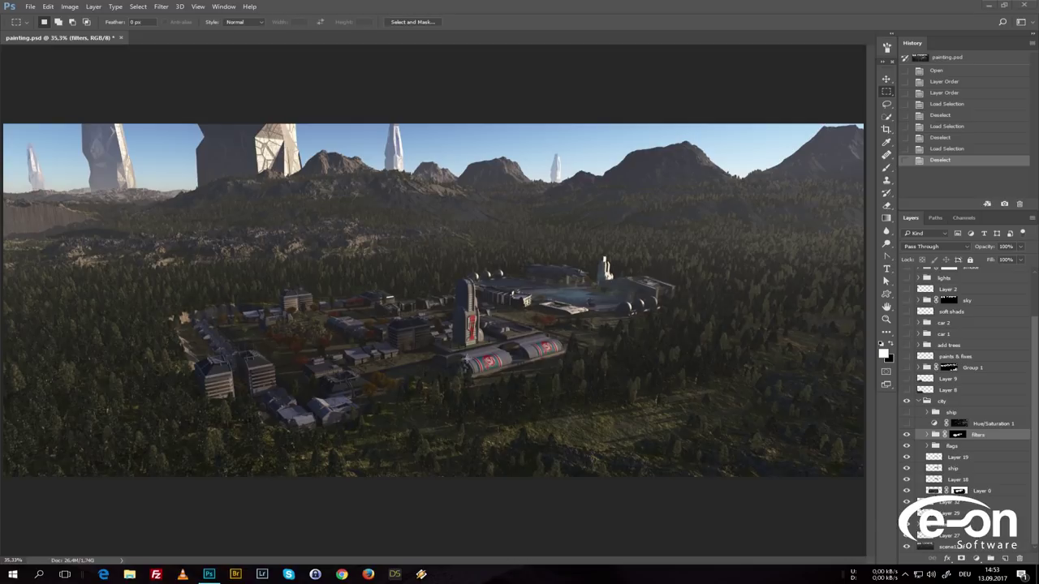
left_click(907, 436)
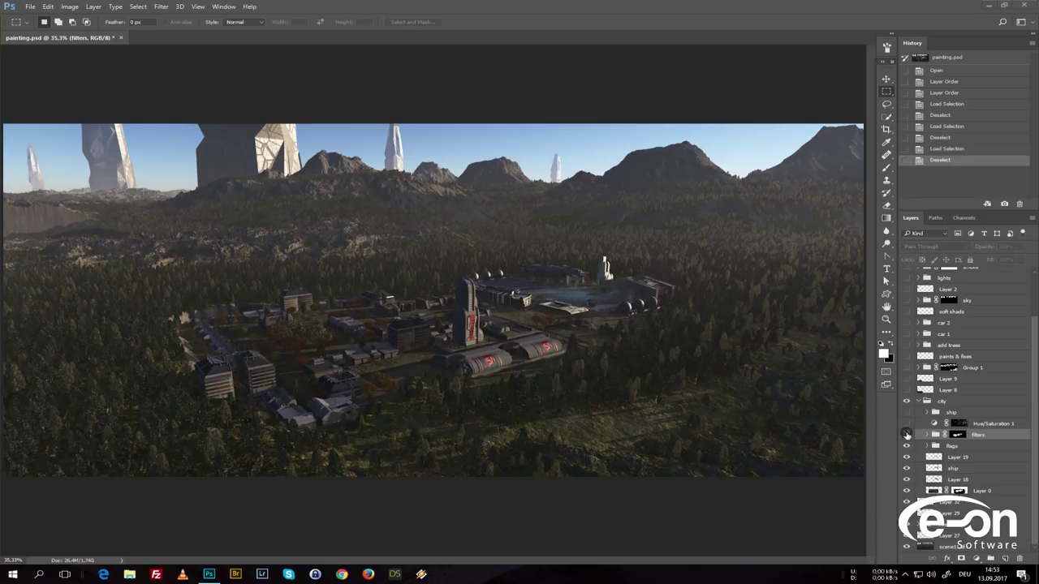
left_click(908, 436)
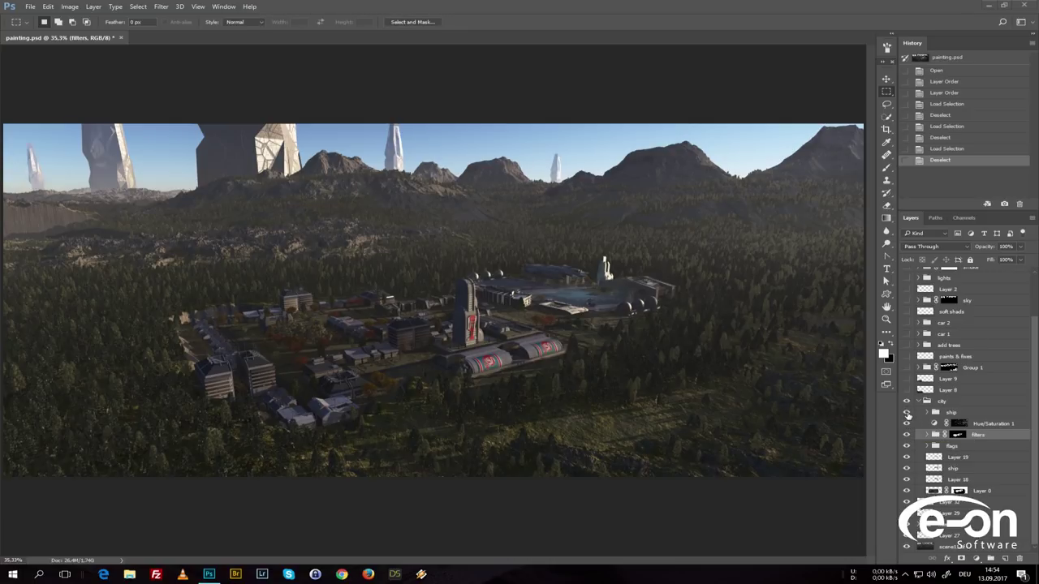
Compare the landing area close up with and without the ship subgroup, then collapse the city group and fit the image on screen.
left_click(928, 414)
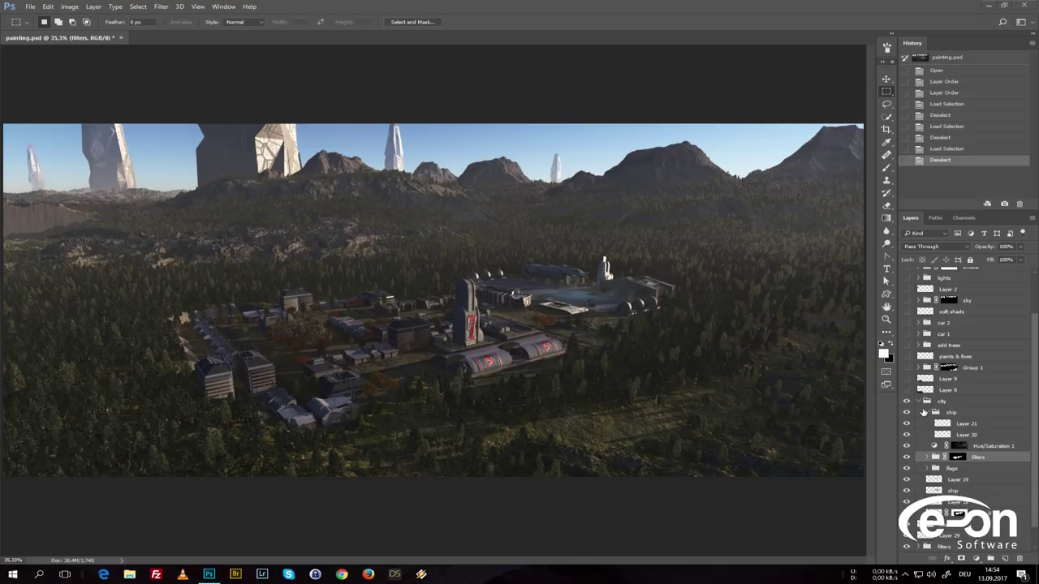
key("z")
left_click_drag(560, 276, 605, 311)
left_click(907, 412)
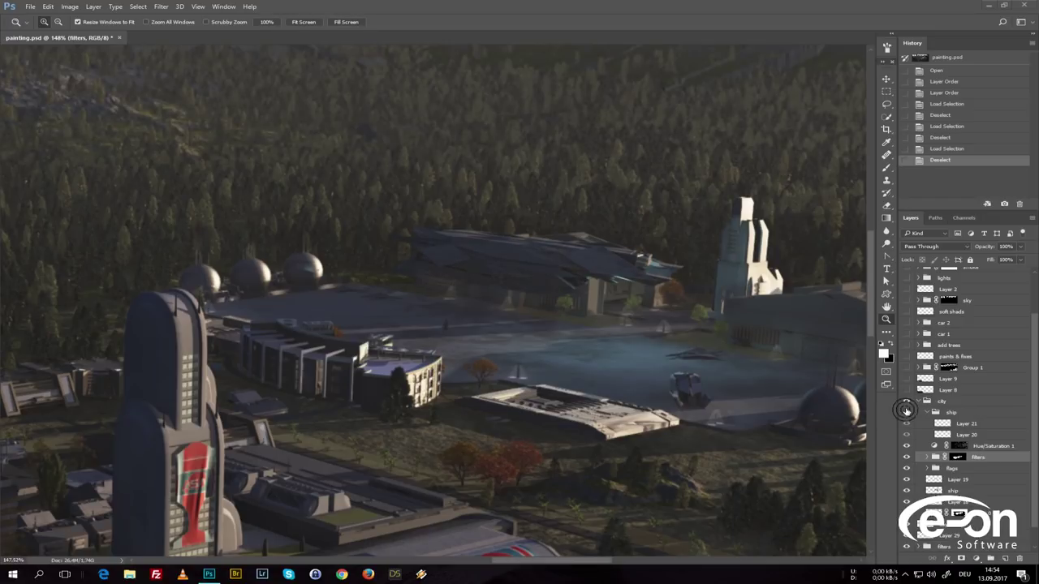
left_click(907, 412)
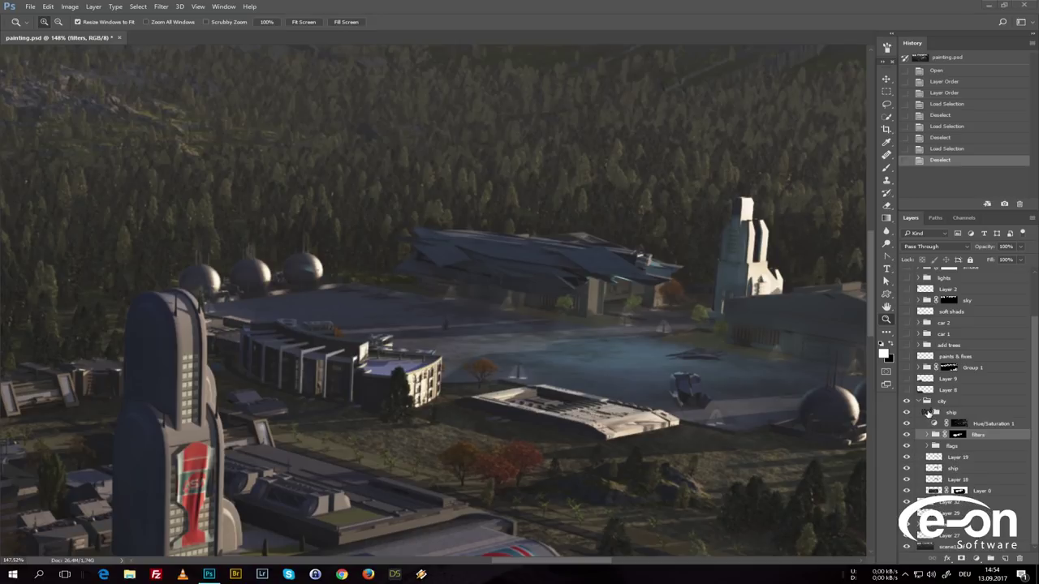
left_click(918, 401)
right_click(557, 301)
left_click(599, 306)
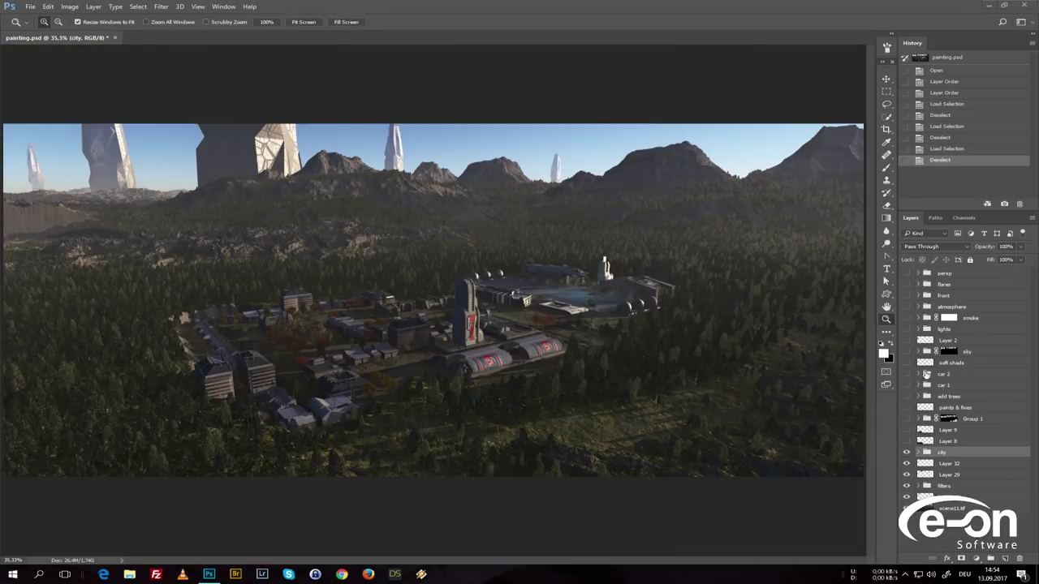
Show Layer 8, Layer 9 and Group 1 above the city group, toggling Group 1 to compare its effect.
left_click(906, 441)
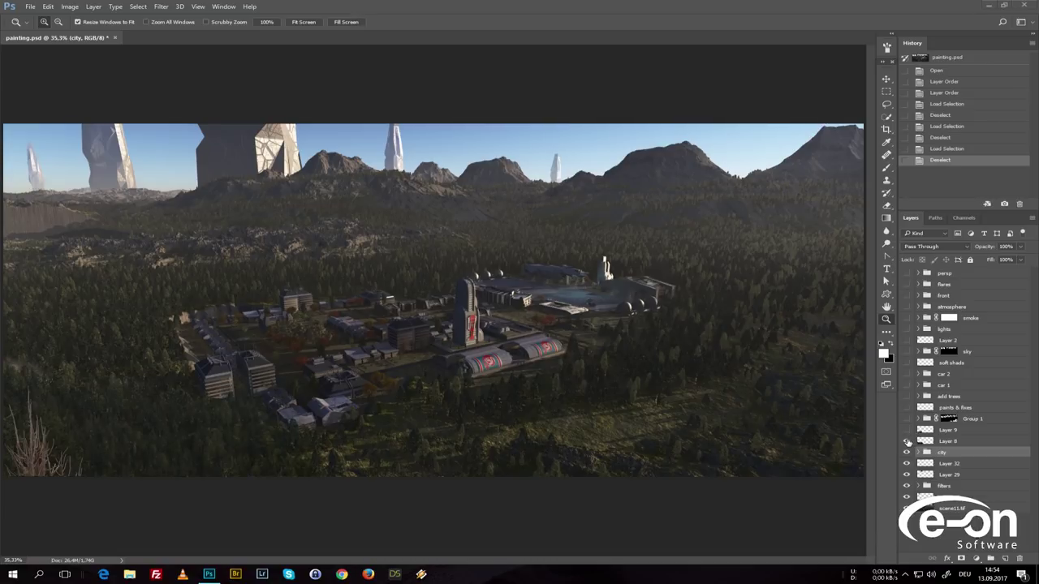
left_click(907, 429)
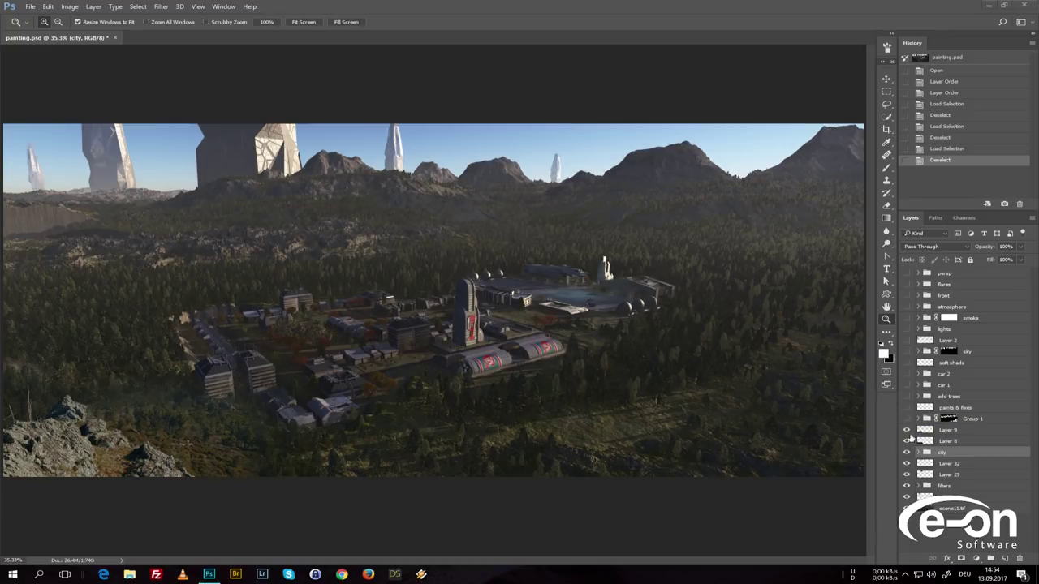
left_click(908, 419)
left_click(908, 419)
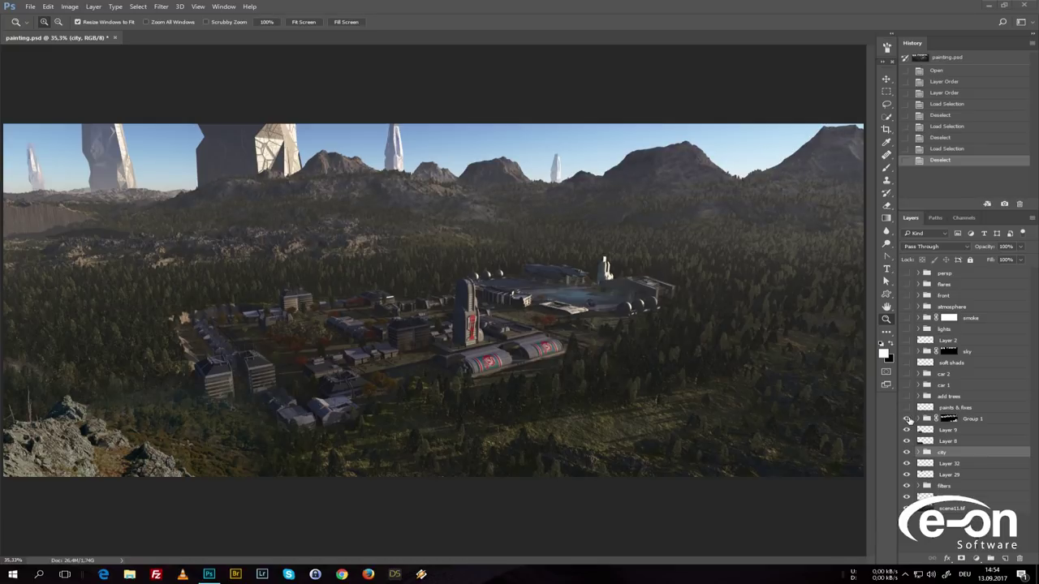
Expand Group 1 and compare the hills at 100% with and without Layer 6 copy, then collapse the group.
left_click(918, 419)
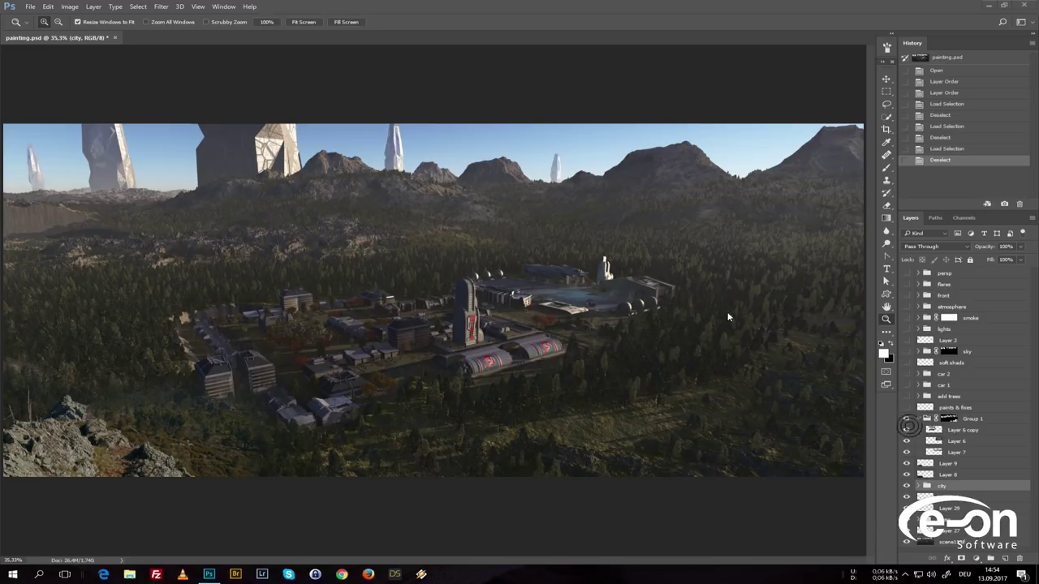
right_click(363, 192)
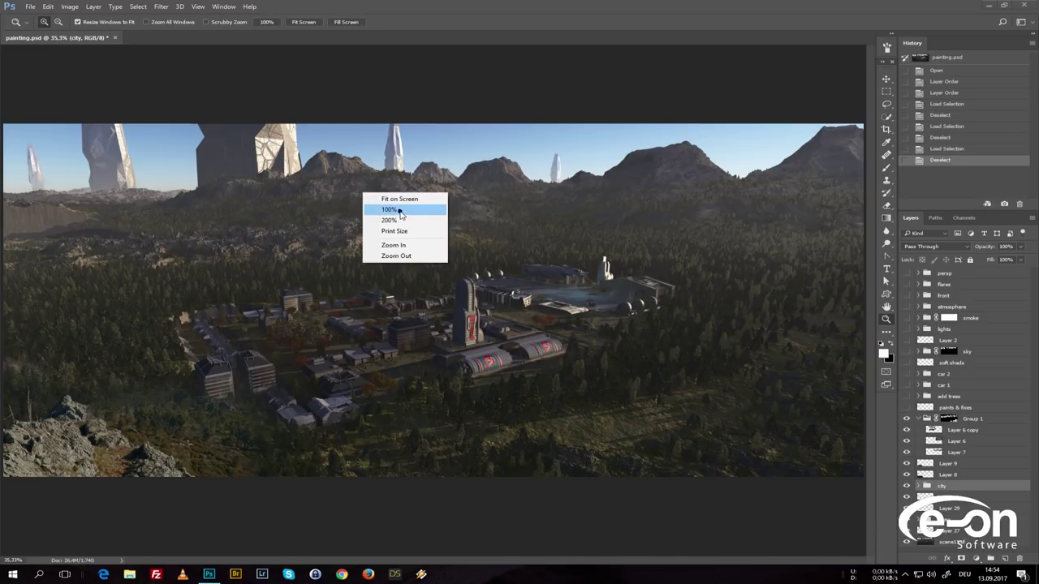
left_click(398, 210)
left_click_drag(355, 133, 476, 448)
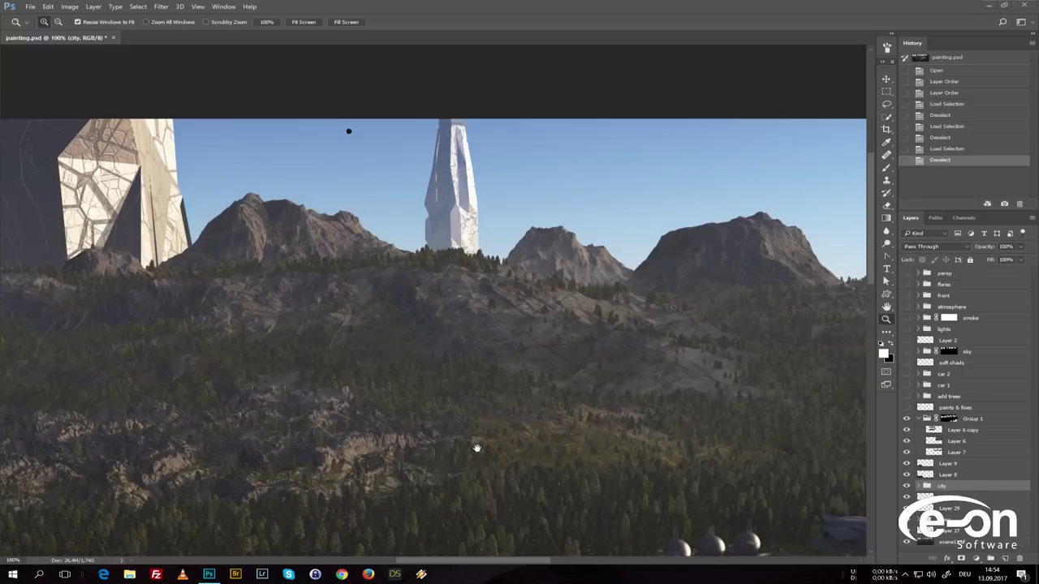
left_click(907, 432)
left_click(907, 433)
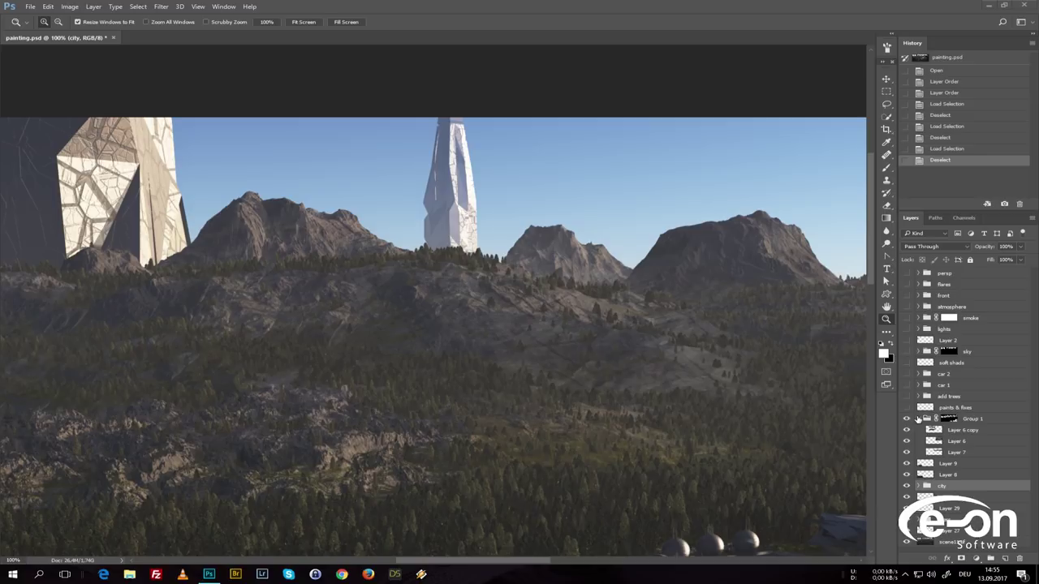
left_click(919, 419)
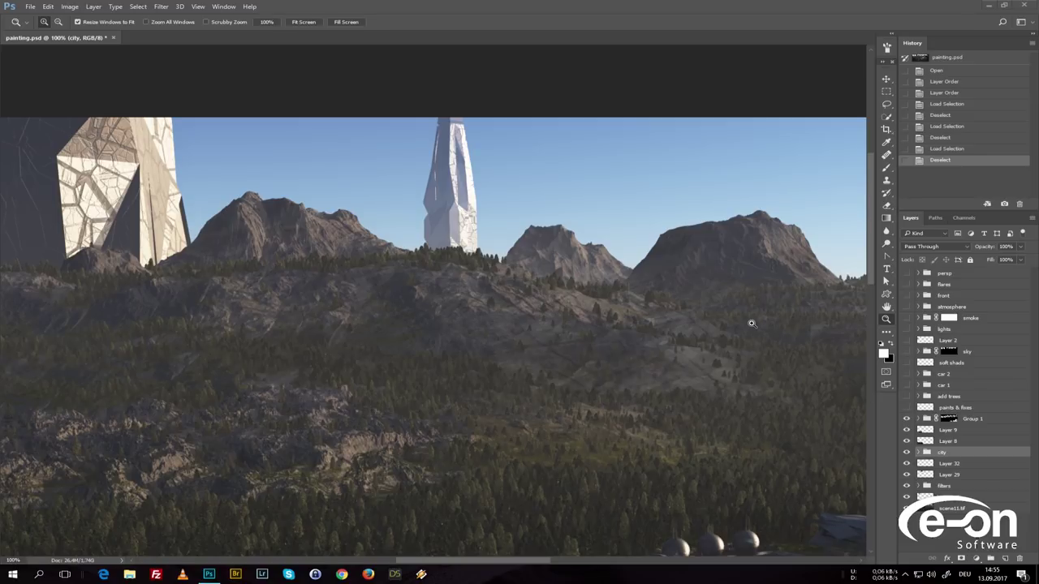
Return to the full image and show the paints & fixes layer, comparing the picture with and without it.
key("ctrl+0")
left_click(907, 408)
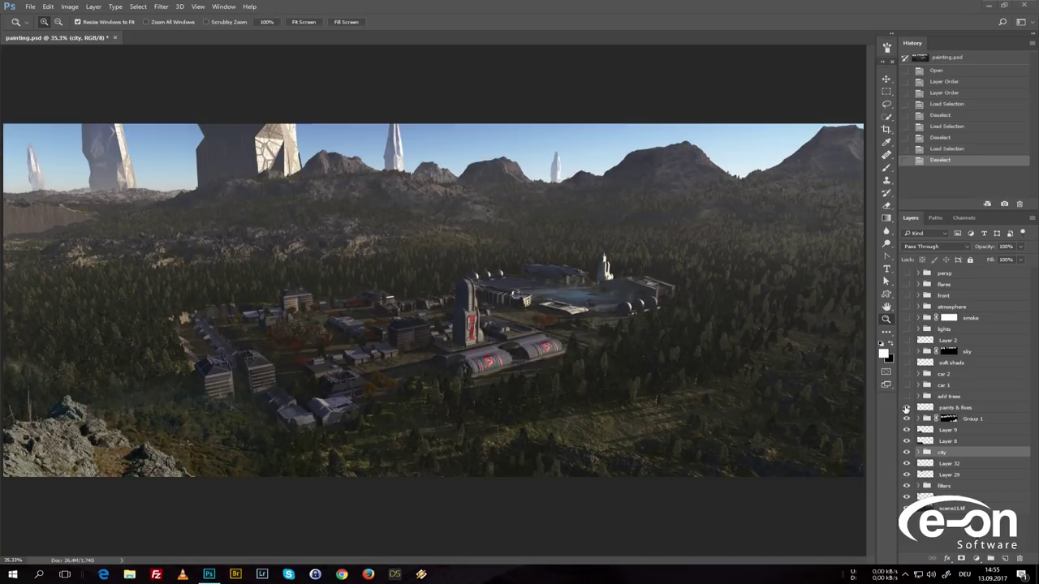
left_click(907, 407)
left_click(907, 407)
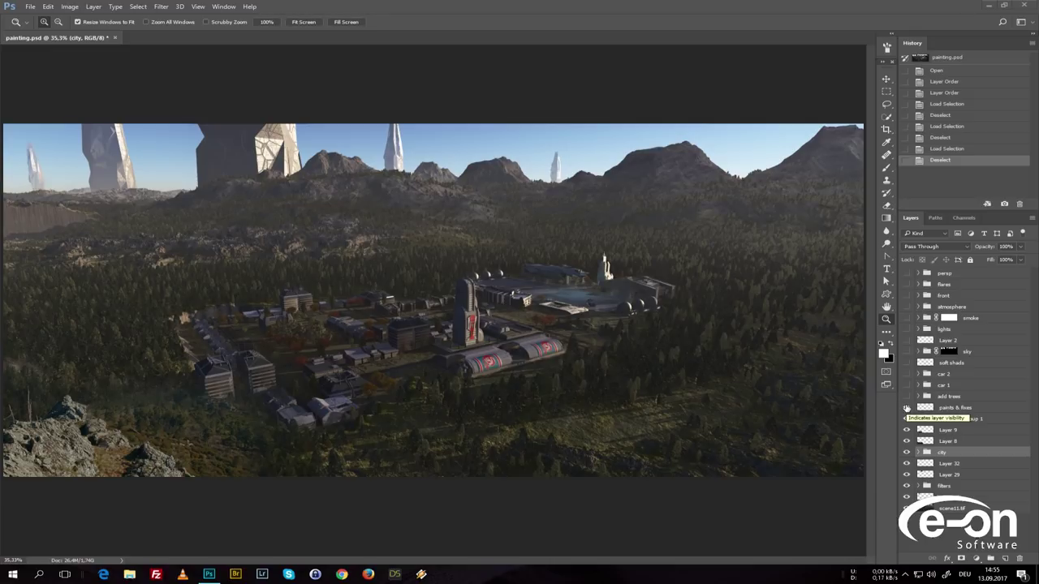
Load the painted areas of the paints & fixes layer as a selection to view them, then deselect.
left_click(947, 418, "ctrl")
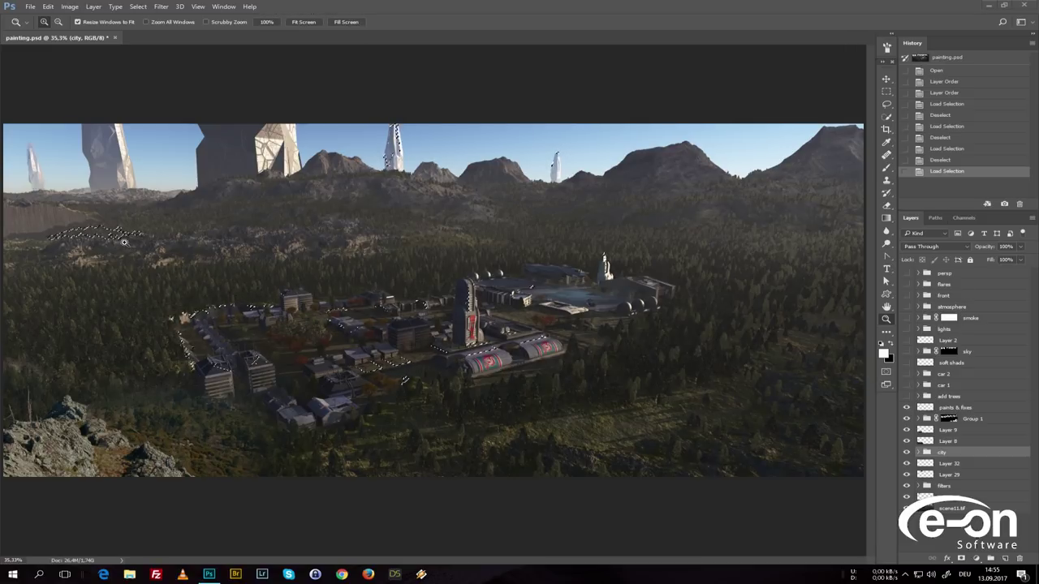
key("m")
left_click(352, 264)
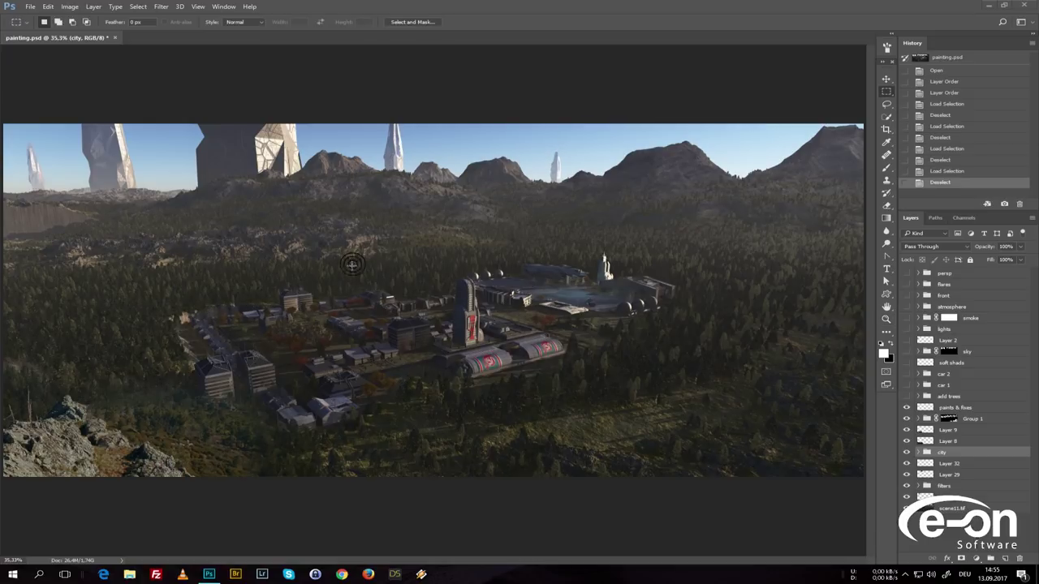
Show the add trees group, select it, and view the town and surrounding trees close up.
left_click(906, 396)
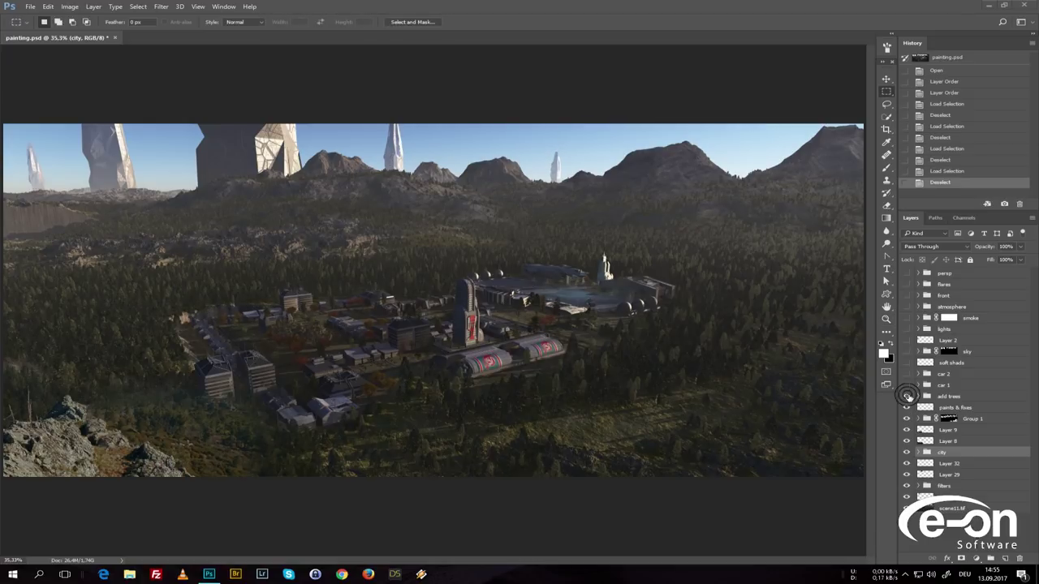
left_click(949, 396)
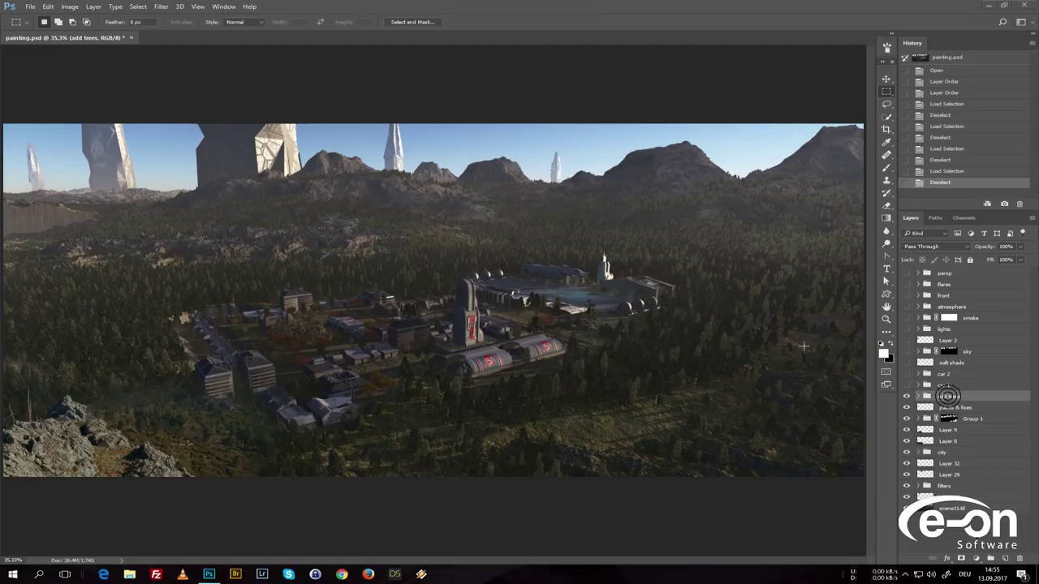
key("z")
left_click_drag(280, 245, 688, 434)
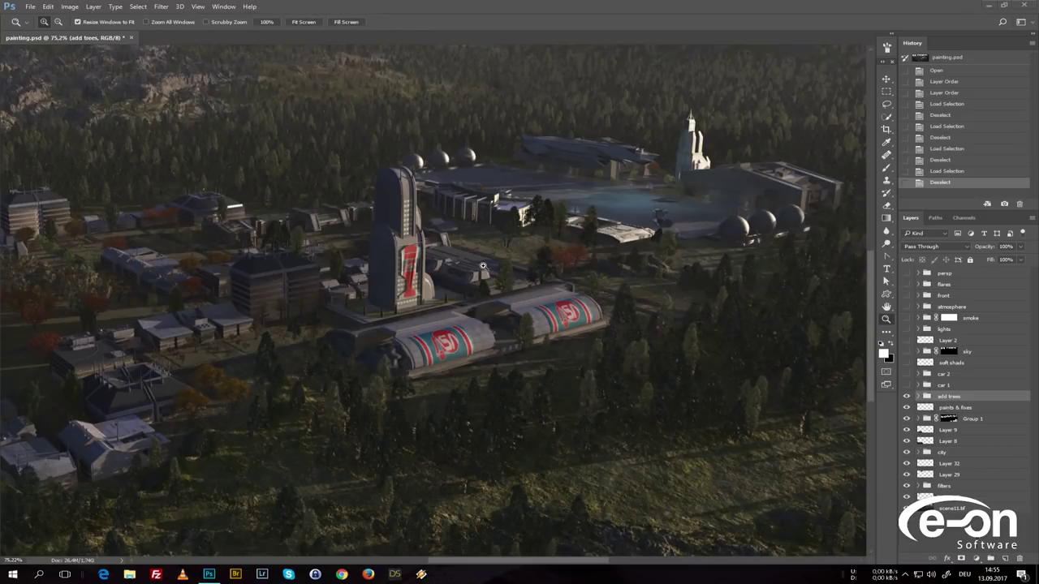
Compare the town and its surroundings at 100% with and without the add trees group.
left_click(480, 264)
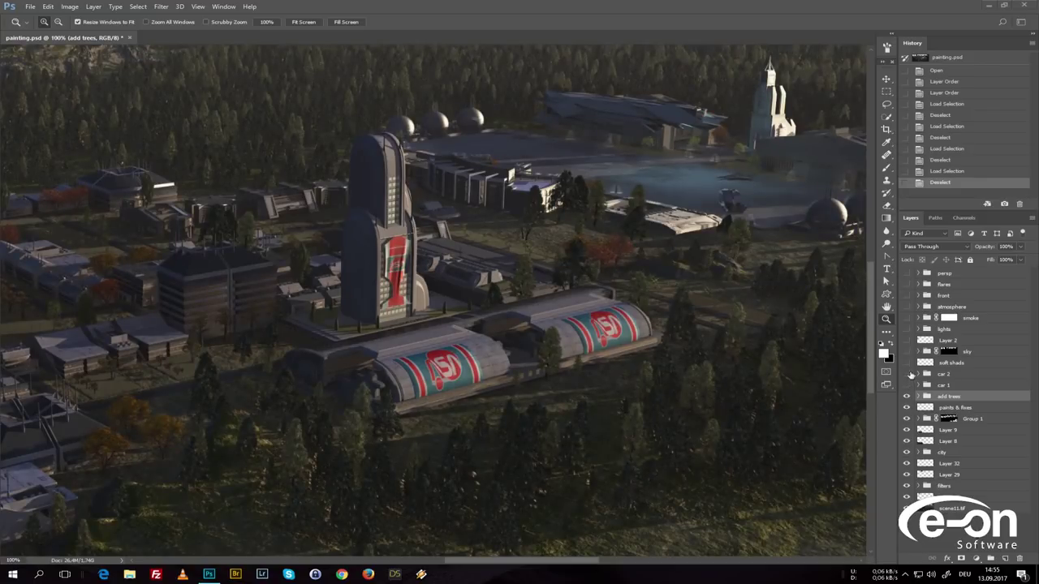
left_click(907, 396)
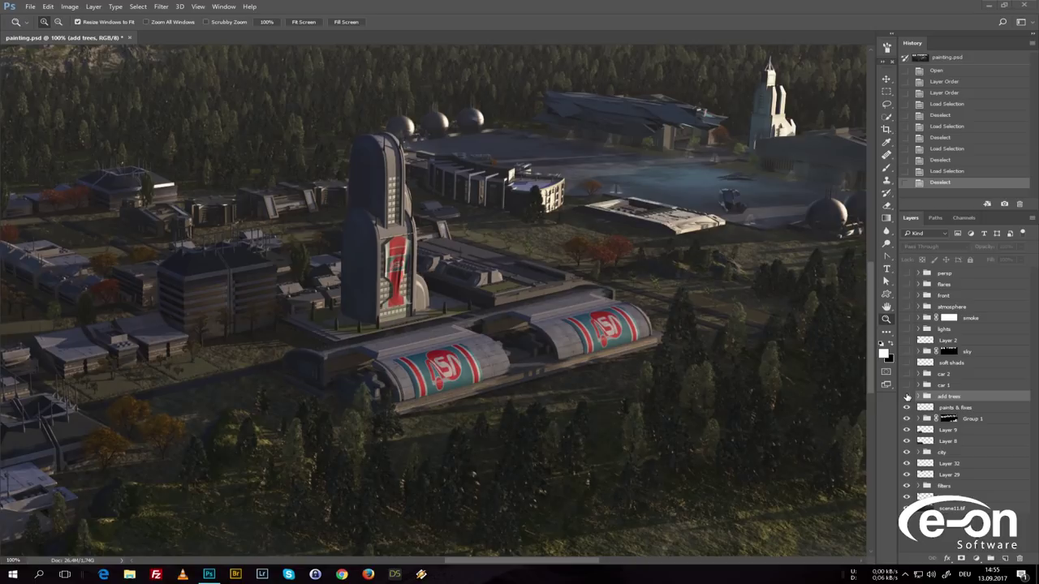
left_click(908, 396)
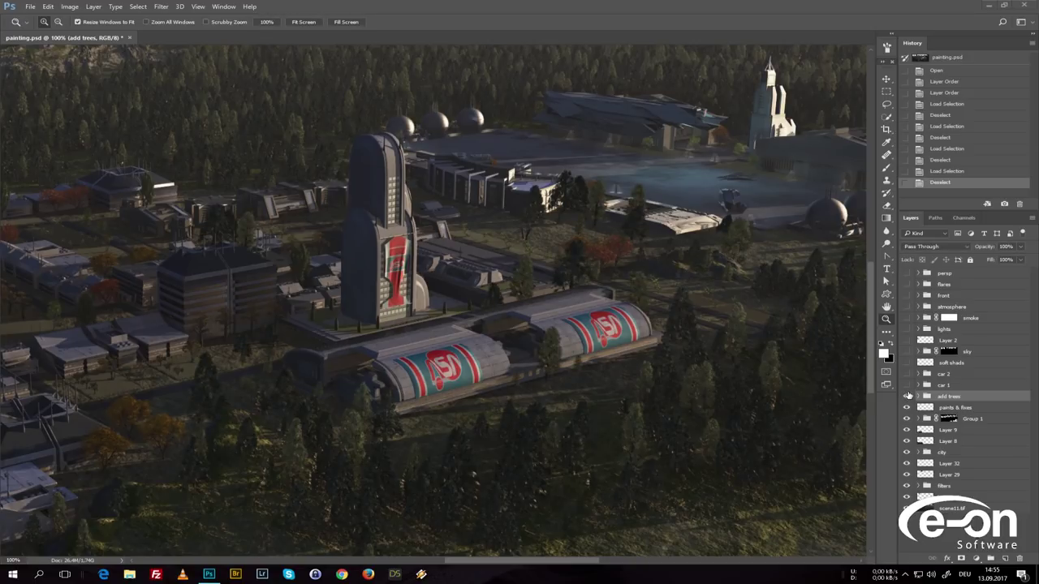
left_click(908, 396)
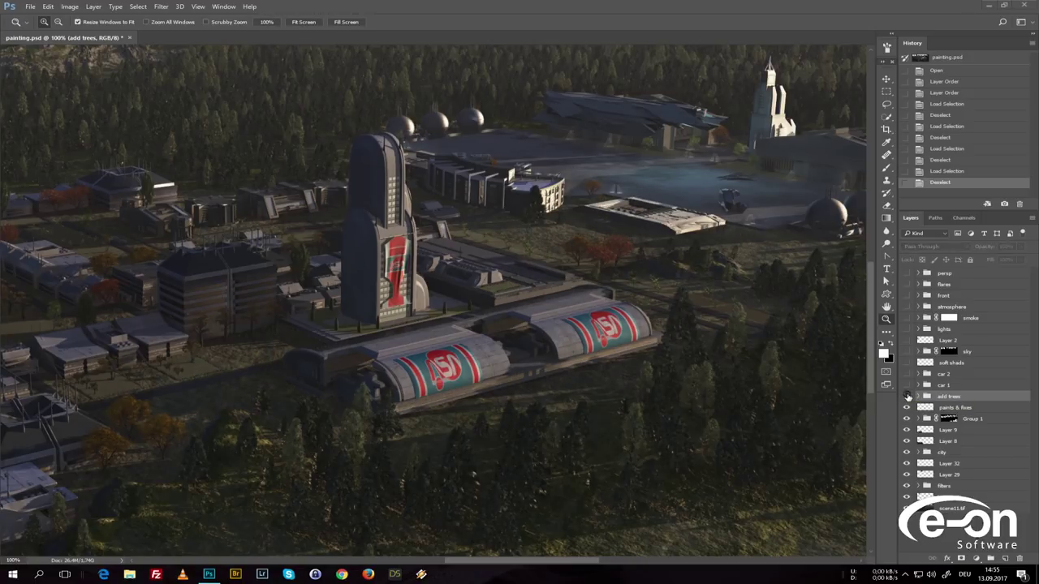
left_click(907, 396)
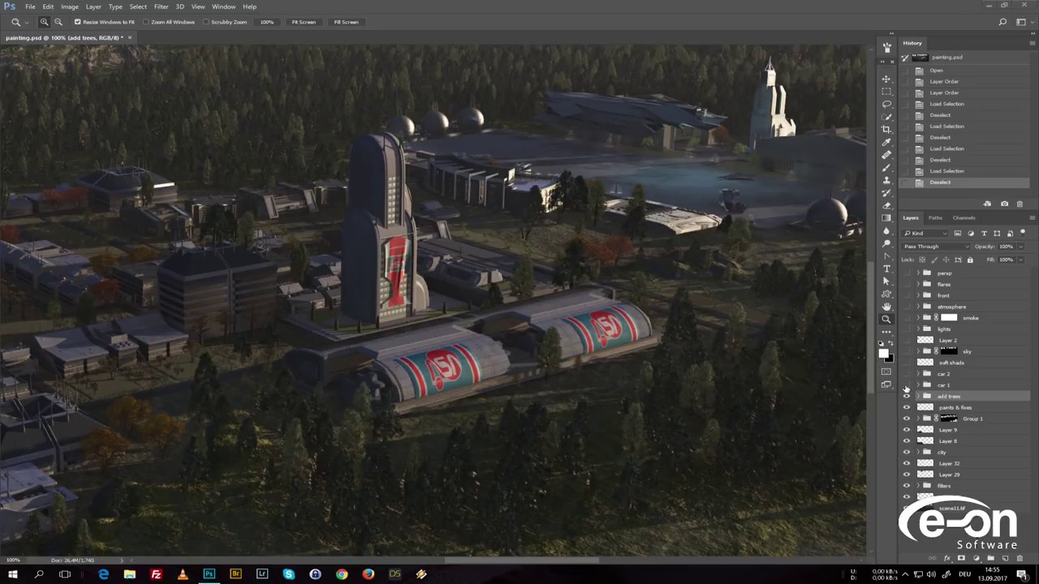
Return to the full image and show the car 1 and car 2 groups.
right_click(760, 309)
left_click(794, 319)
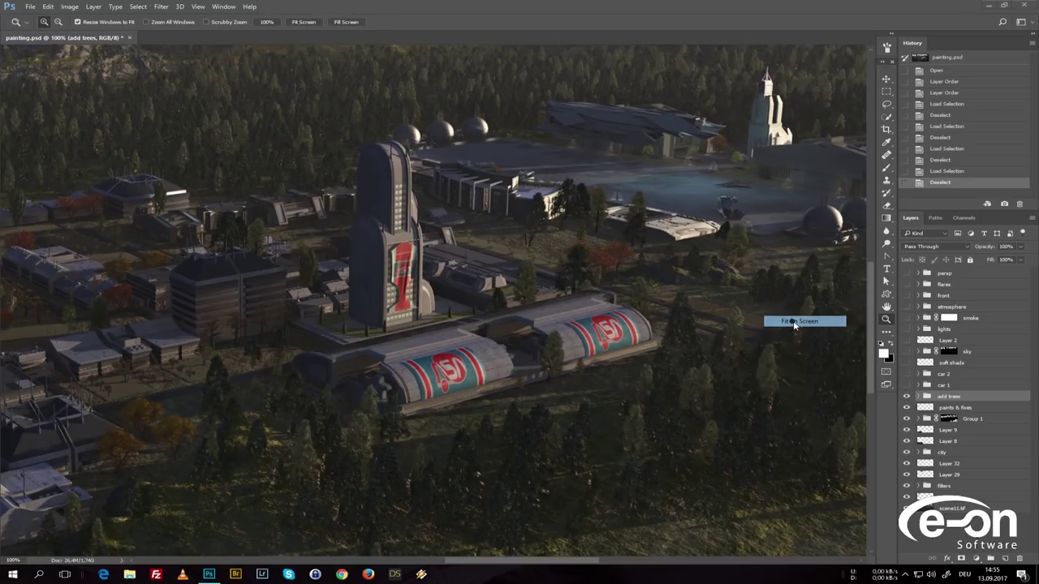
left_click(907, 384)
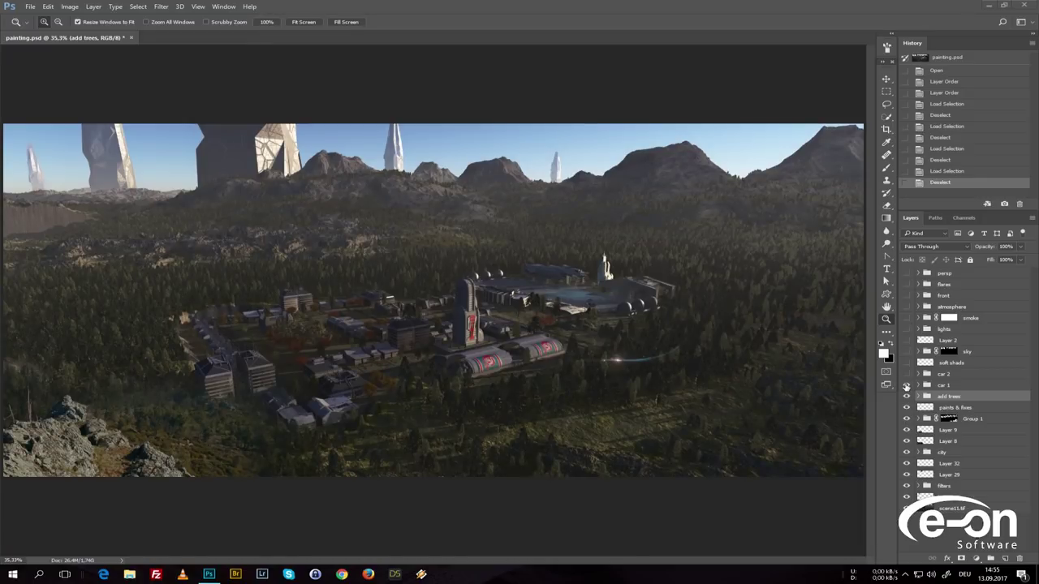
left_click(907, 374)
Select and show the soft shads layer, comparing the picture with and without it.
left_click(965, 364)
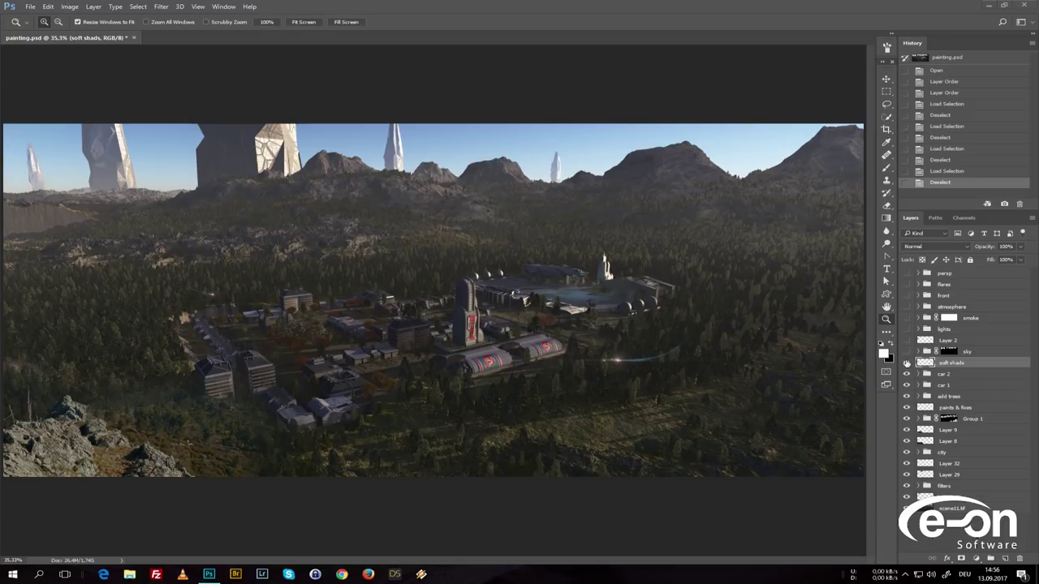
left_click(907, 363)
left_click(907, 363)
left_click(907, 363)
left_click(907, 363)
Show the sky group and Layer 2, select Layer 2, and compare the picture with and without it.
left_click(906, 352)
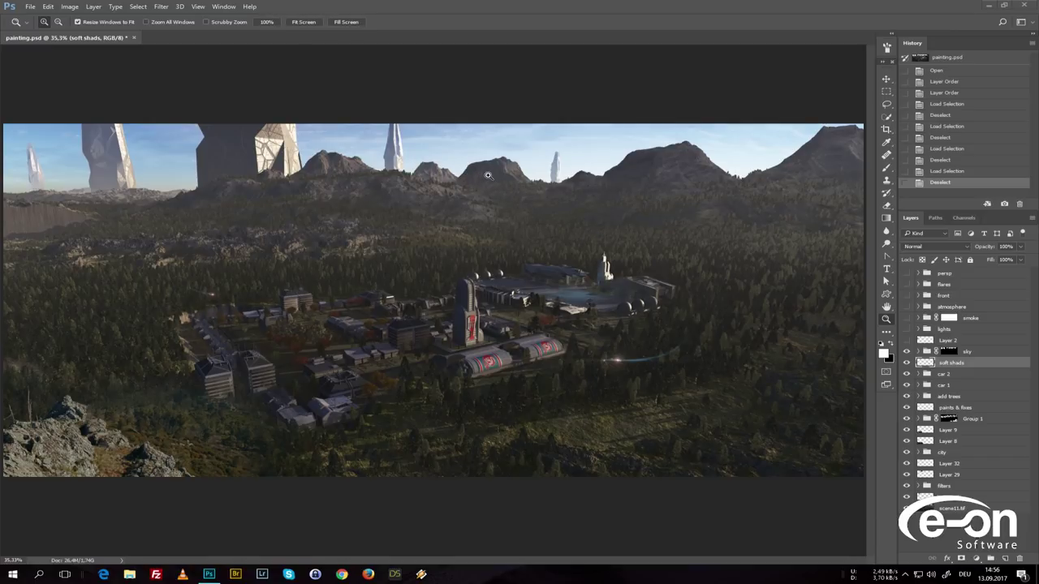
left_click(907, 340)
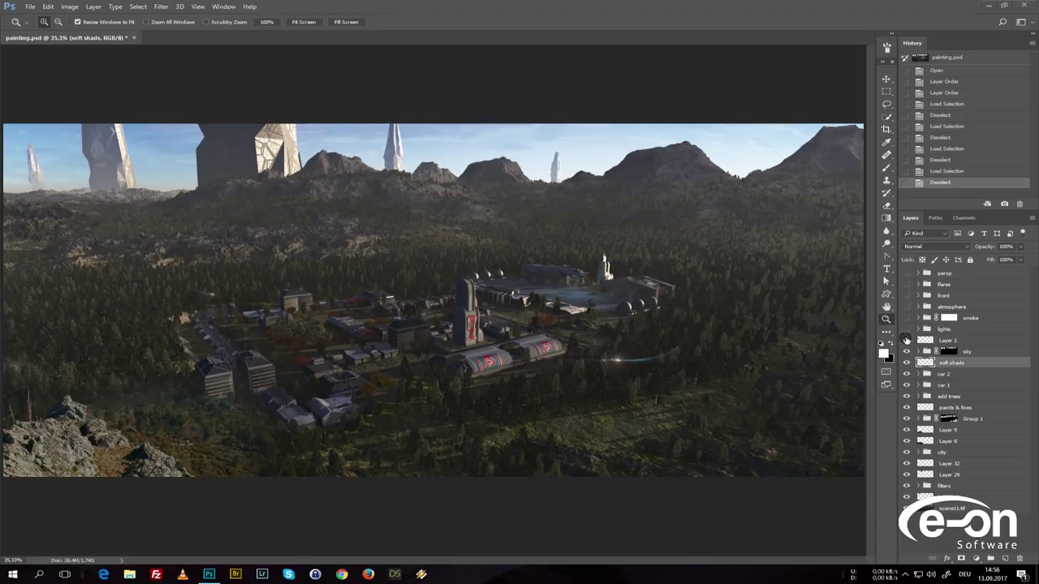
left_click(958, 341)
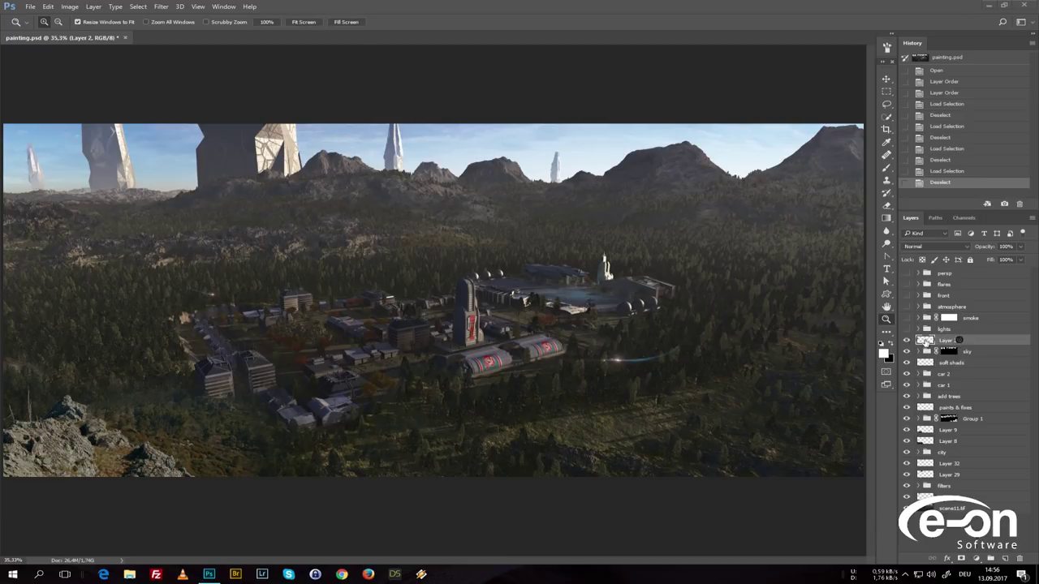
left_click(907, 340)
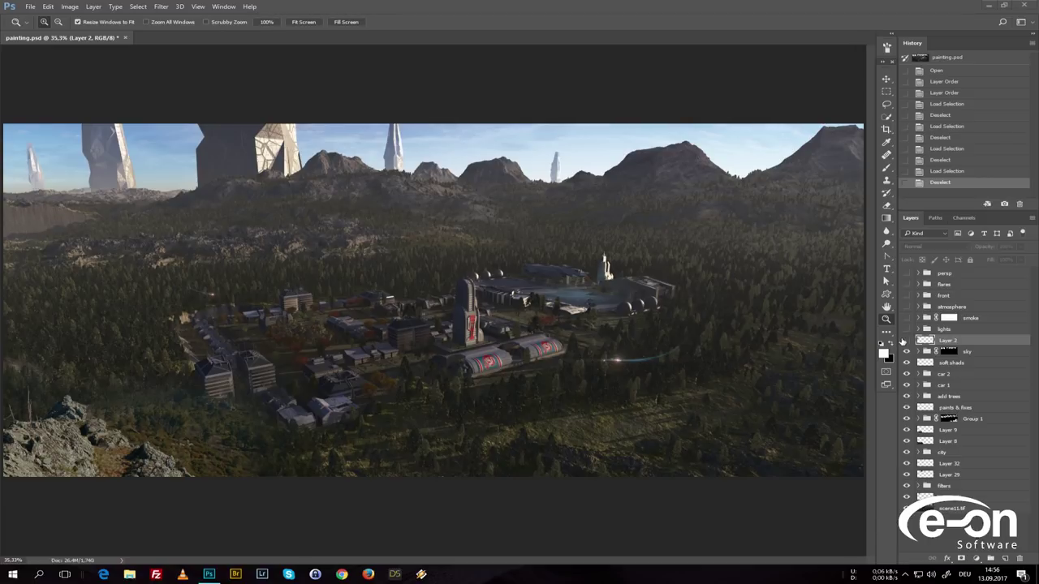
left_click(906, 341)
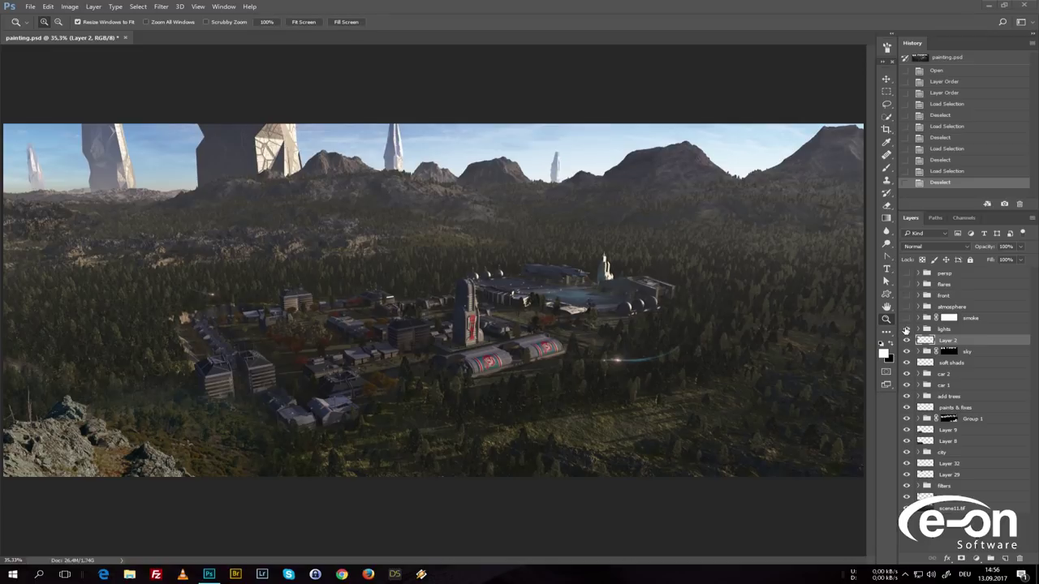
Show the lights group and view the lit town close up, then return to the full image.
left_click_drag(239, 229, 689, 420)
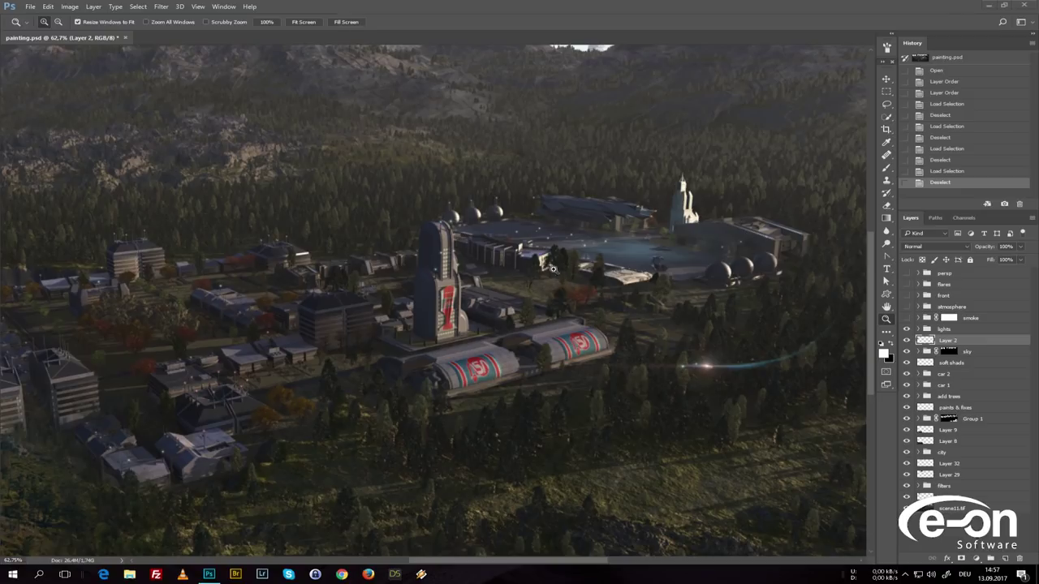
right_click(411, 276)
left_click(460, 289)
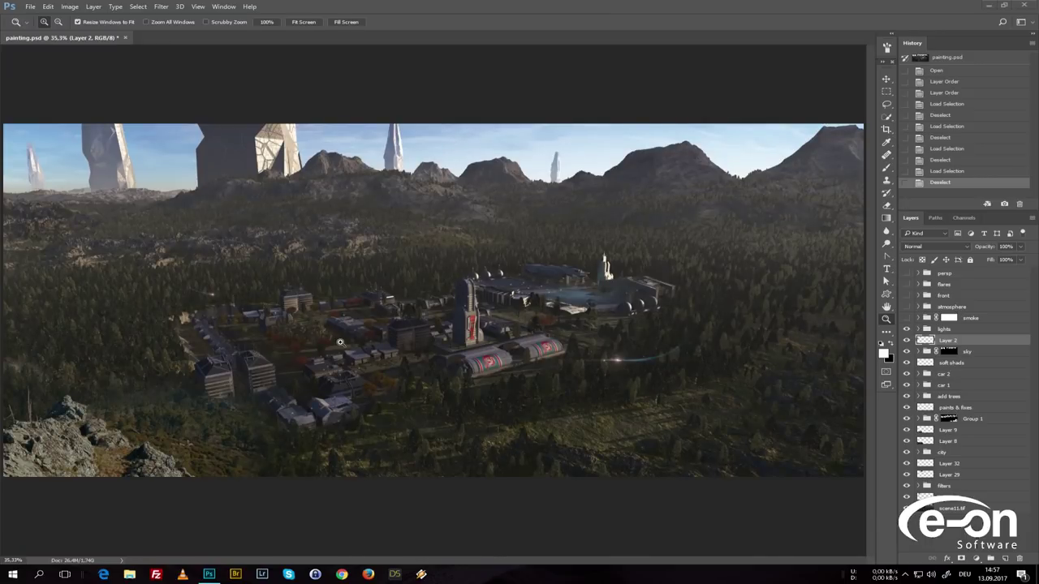
Show and select the smoke group, inspect the smoke over the port at 100%, then return to the full image.
left_click(907, 318)
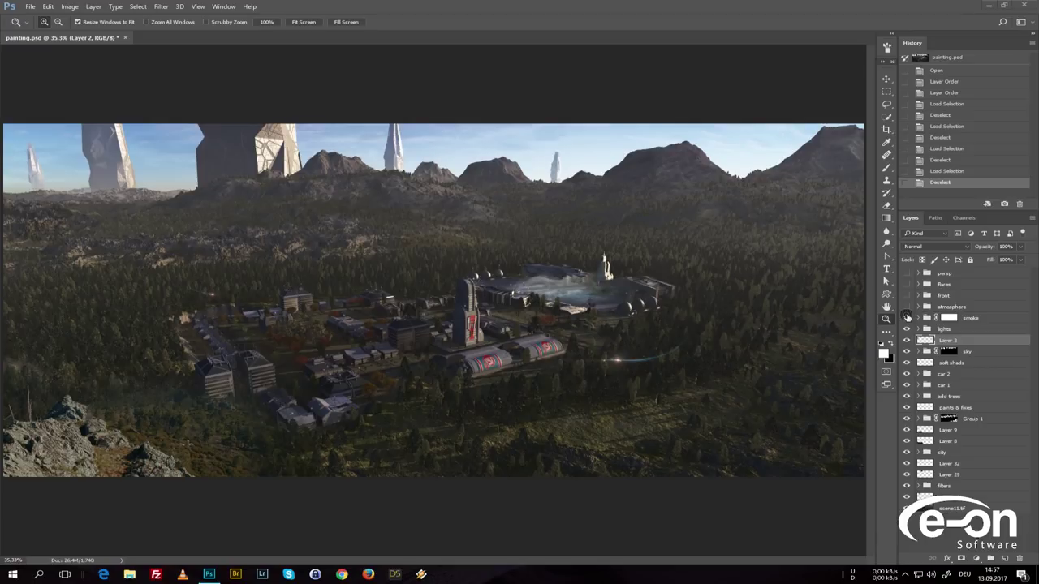
left_click(974, 318)
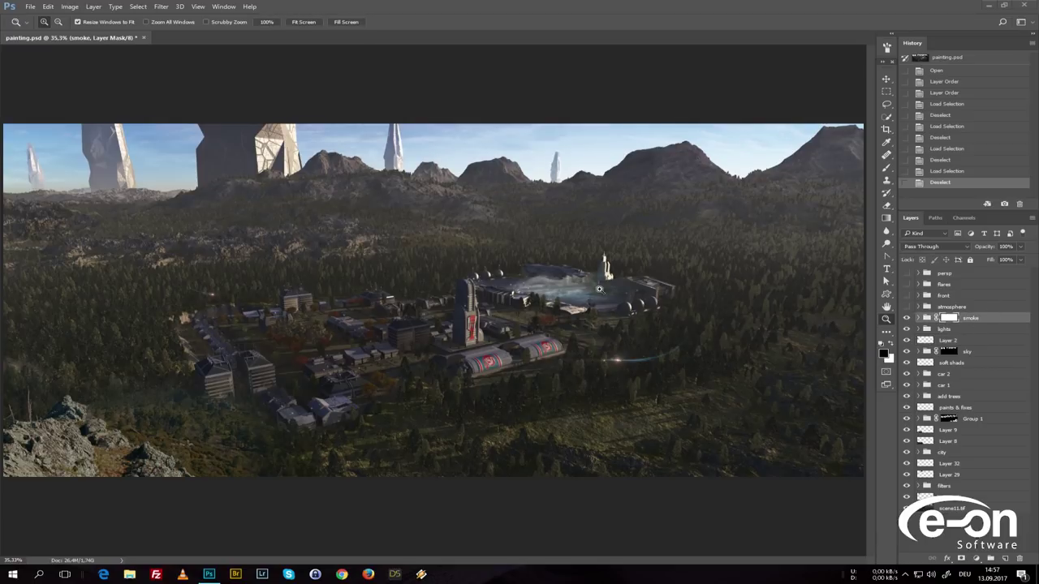
left_click_drag(549, 273, 561, 280)
right_click(457, 274)
left_click(488, 288)
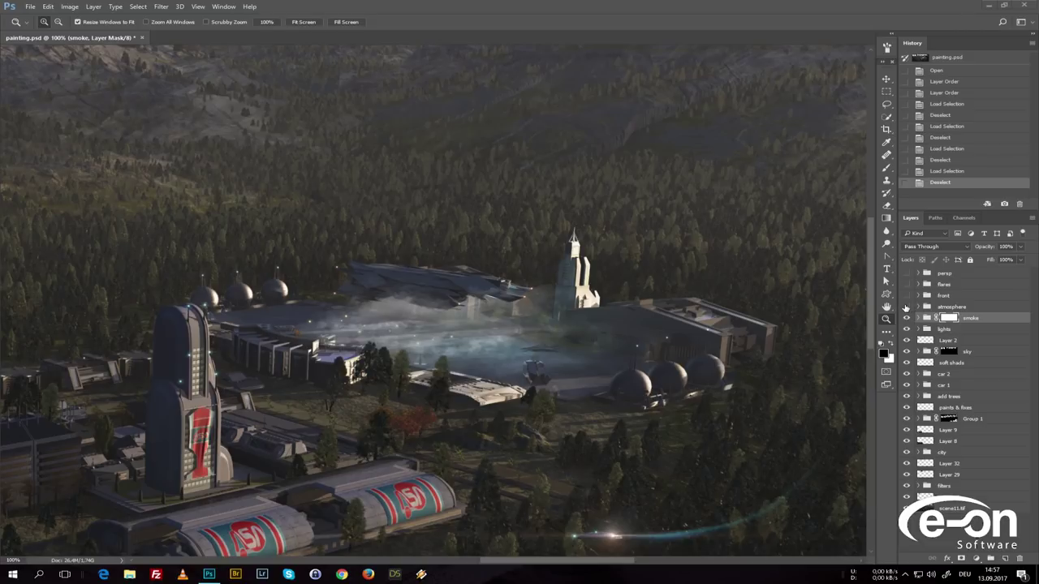
right_click(641, 257)
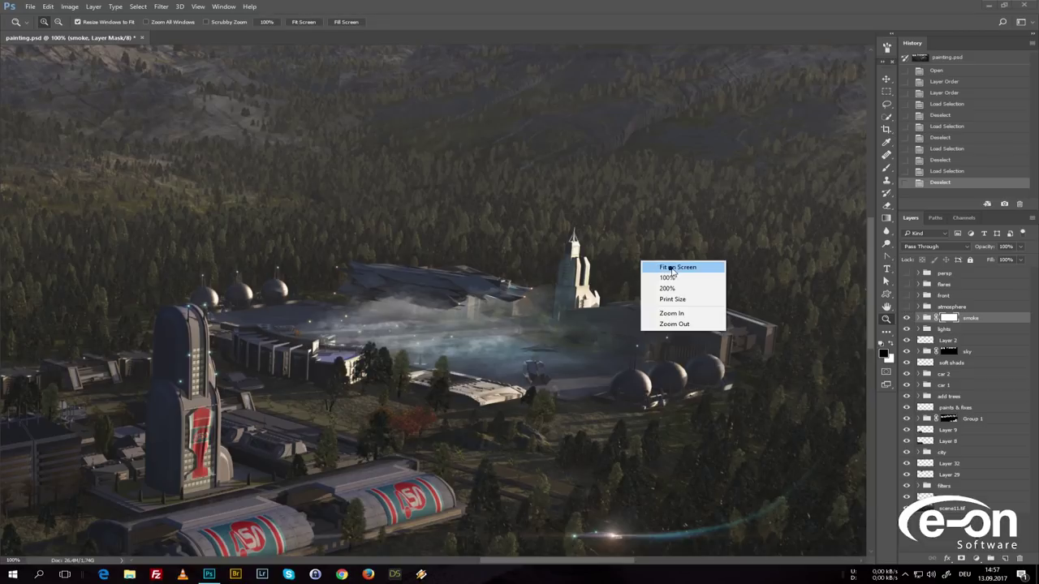
left_click(670, 269)
Show and expand the atmosphere group, compare the picture with and without Color Lookup 1 and Layer 3, then collapse the group.
left_click(907, 307)
left_click(919, 307)
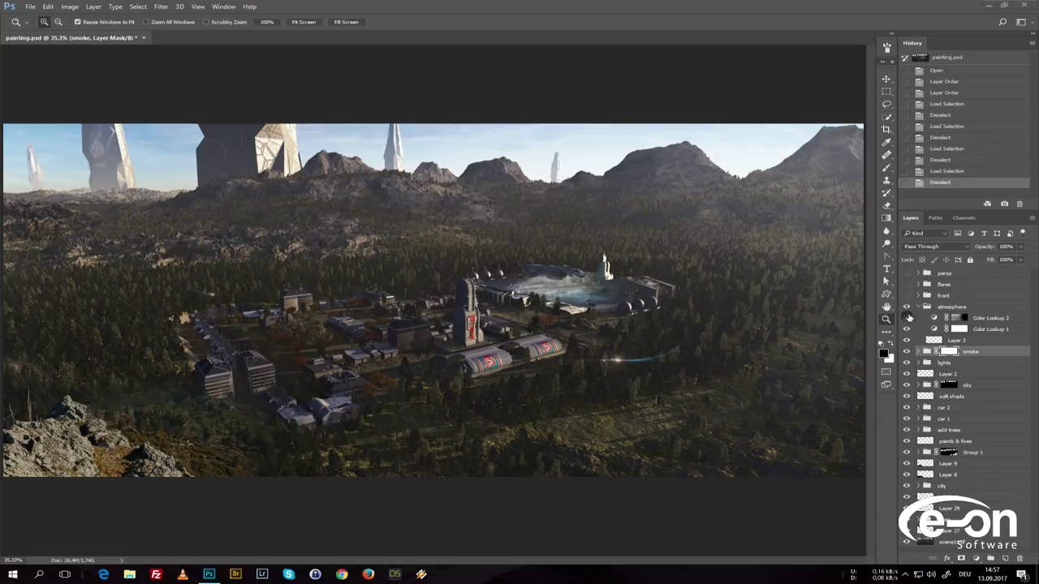
left_click(907, 329)
left_click(906, 329)
left_click(907, 340)
left_click(907, 340)
left_click(918, 308)
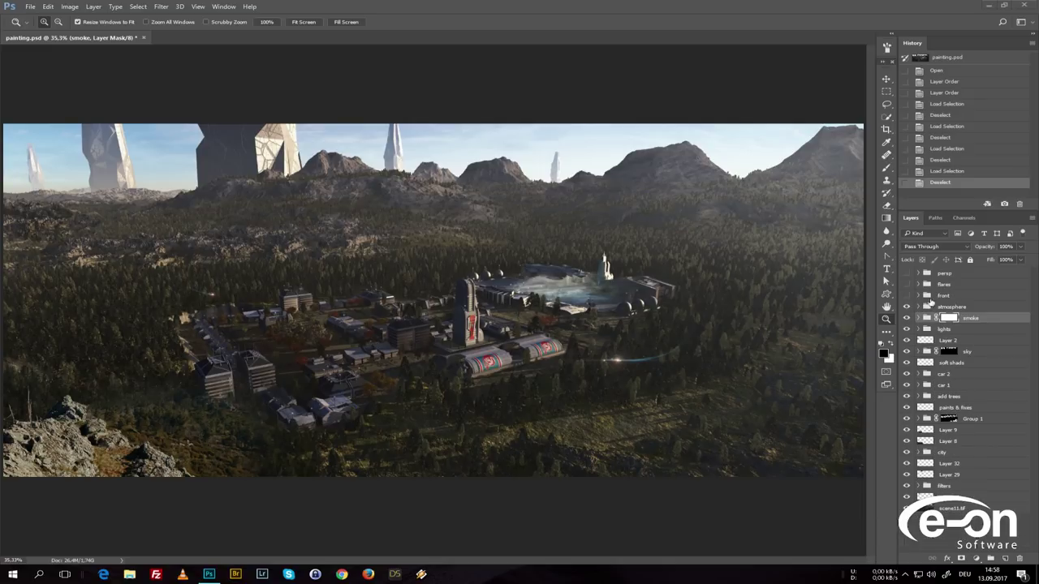
Select and show the front group, comparing the picture with and without its foreground foliage.
left_click(944, 296)
left_click(907, 295)
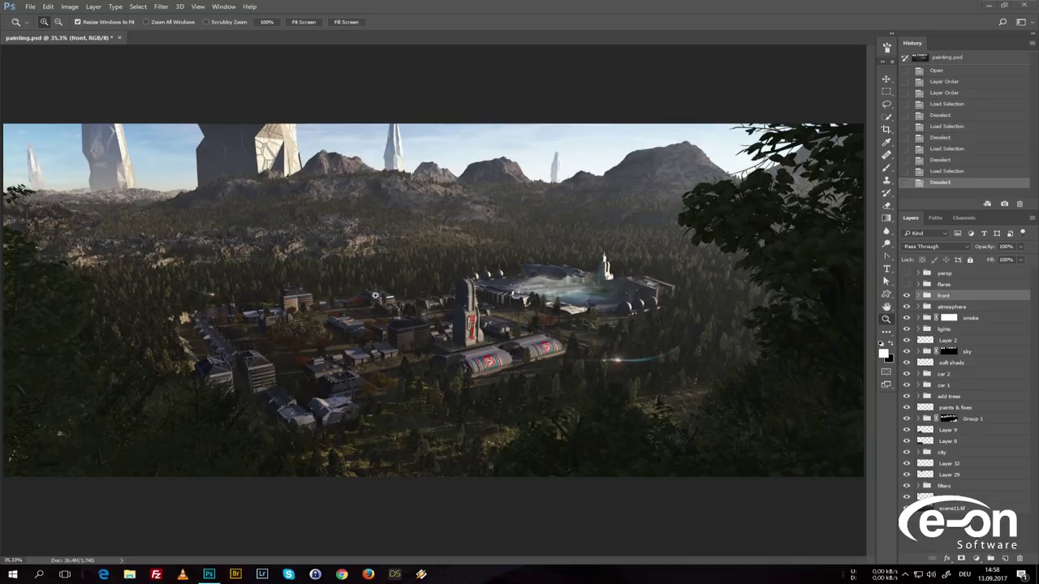
left_click(907, 297)
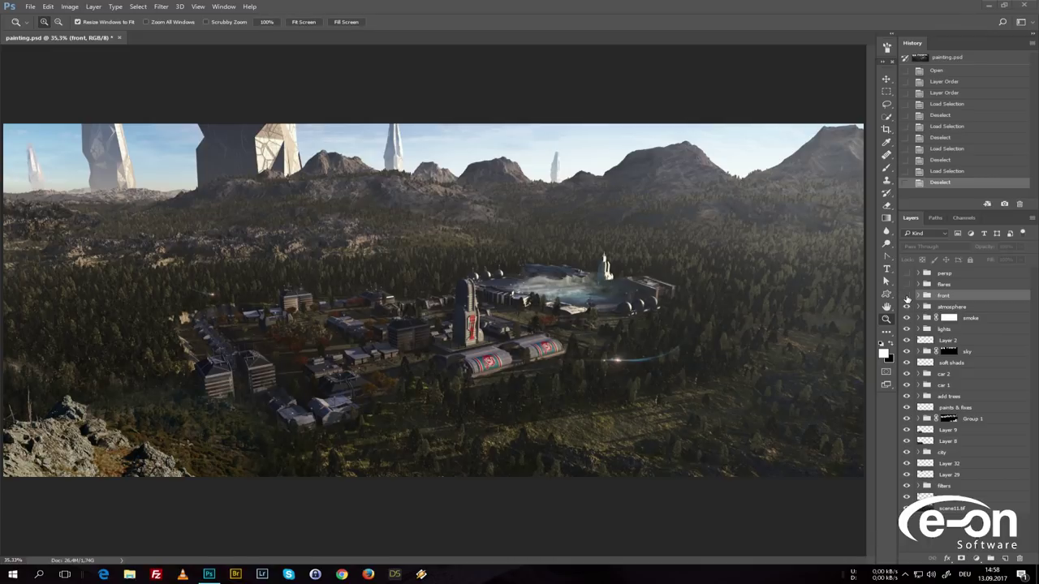
left_click(907, 296)
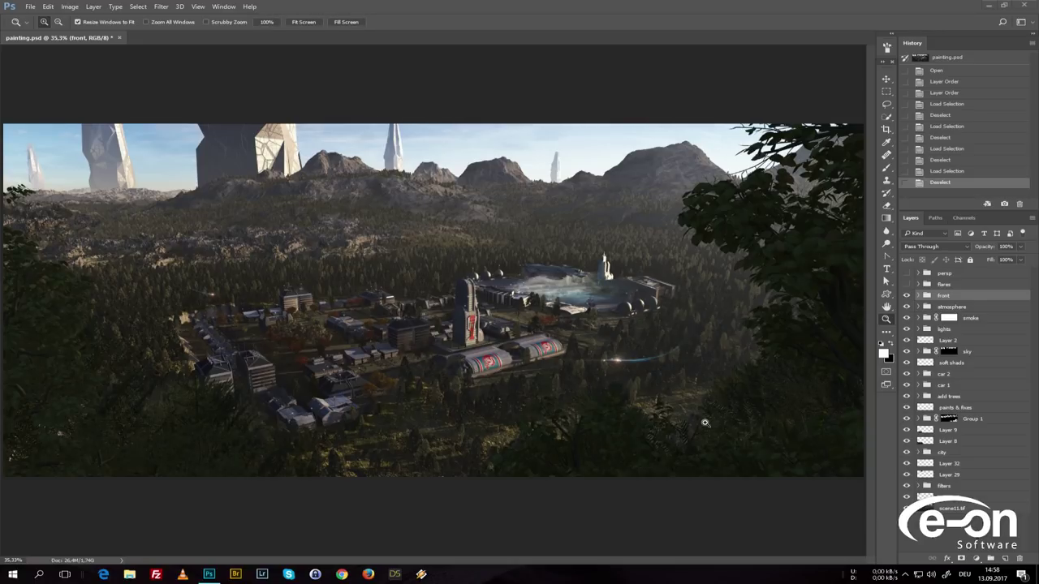
Show and select the flares group, compare the picture without it, and view the port flares close up before returning to full view.
left_click(908, 285)
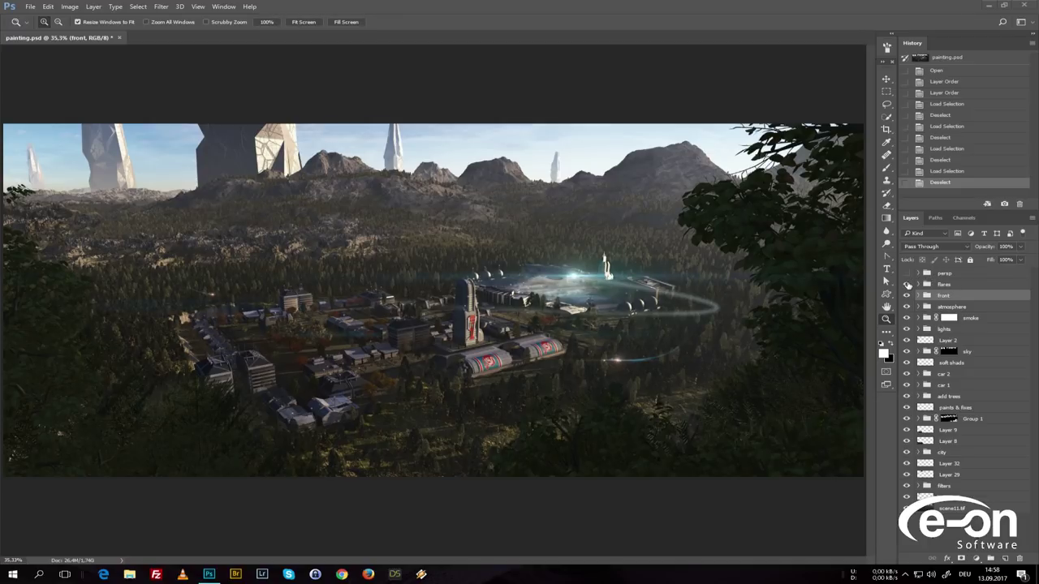
left_click(944, 286)
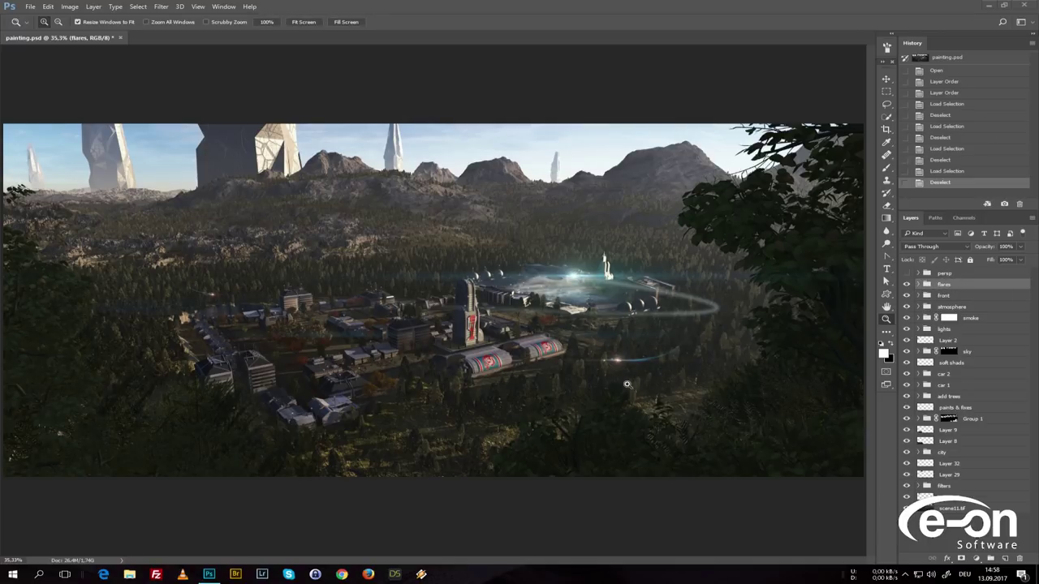
left_click(907, 286)
left_click(907, 285)
left_click_drag(560, 270, 530, 256)
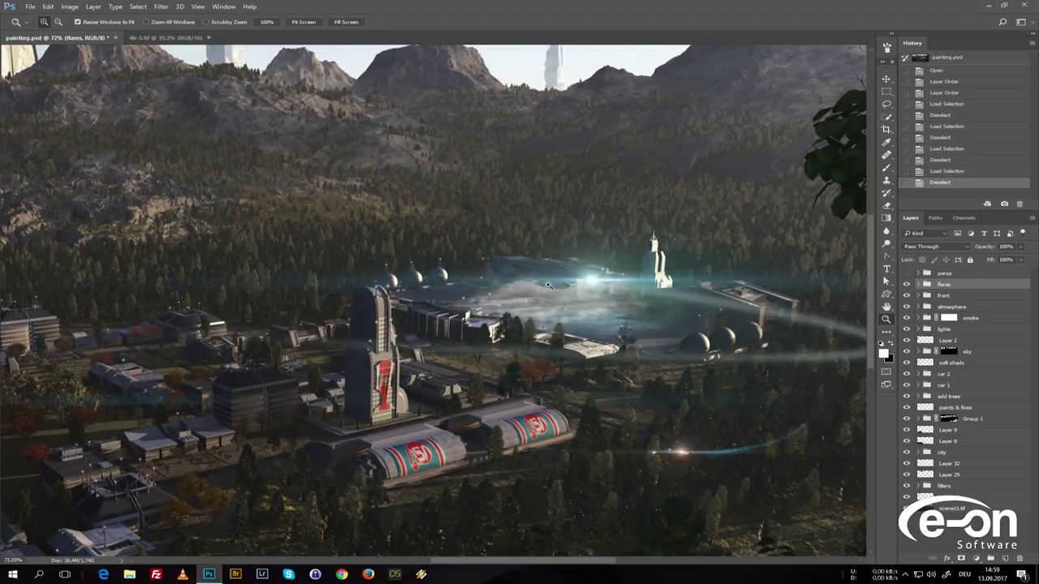
right_click(342, 295)
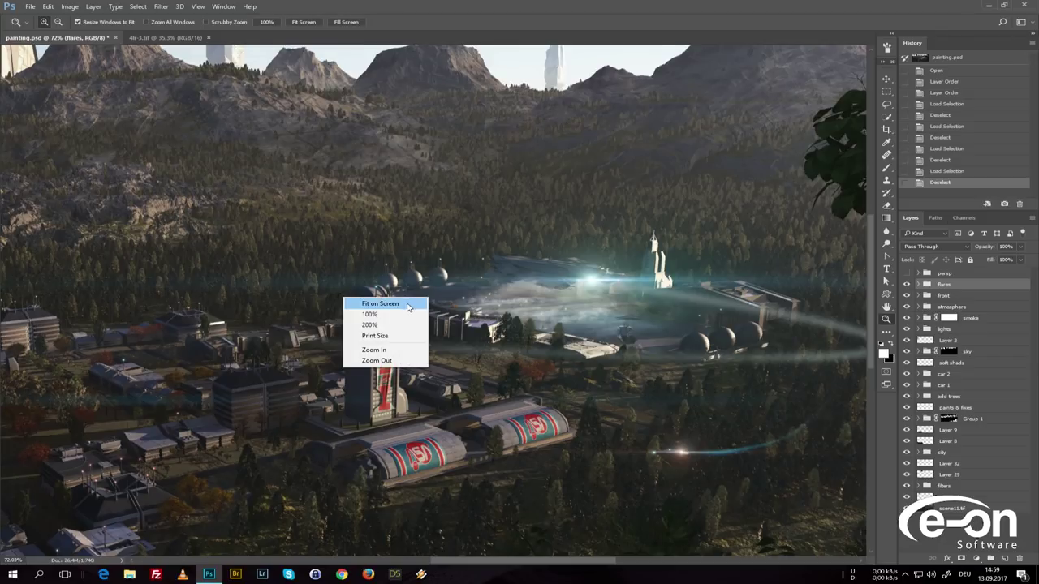
left_click(408, 302)
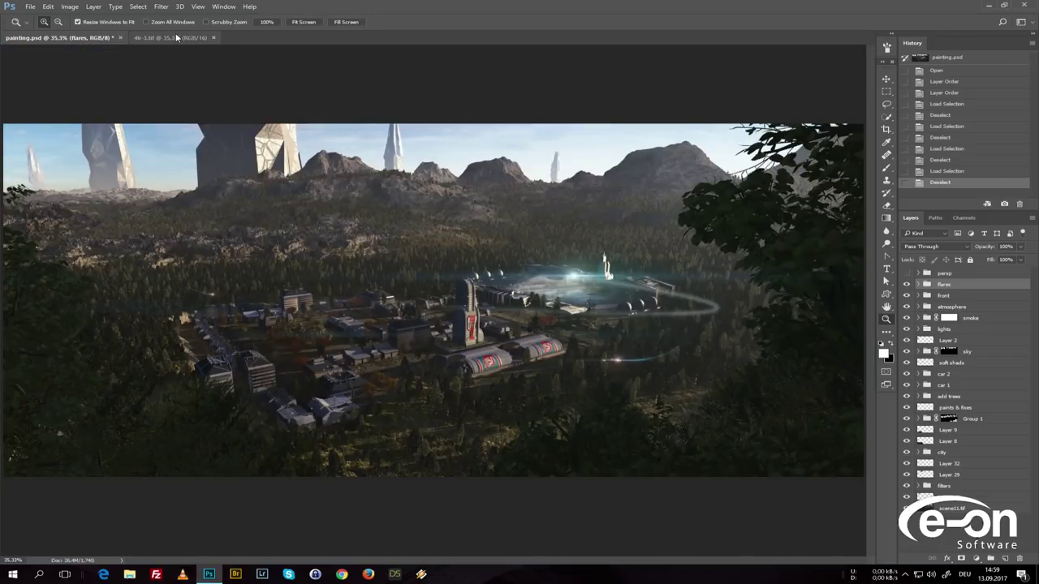
Compare the graded image 4lr-3.tif with painting.psd, and look through the available adjustment layer types.
left_click(177, 37)
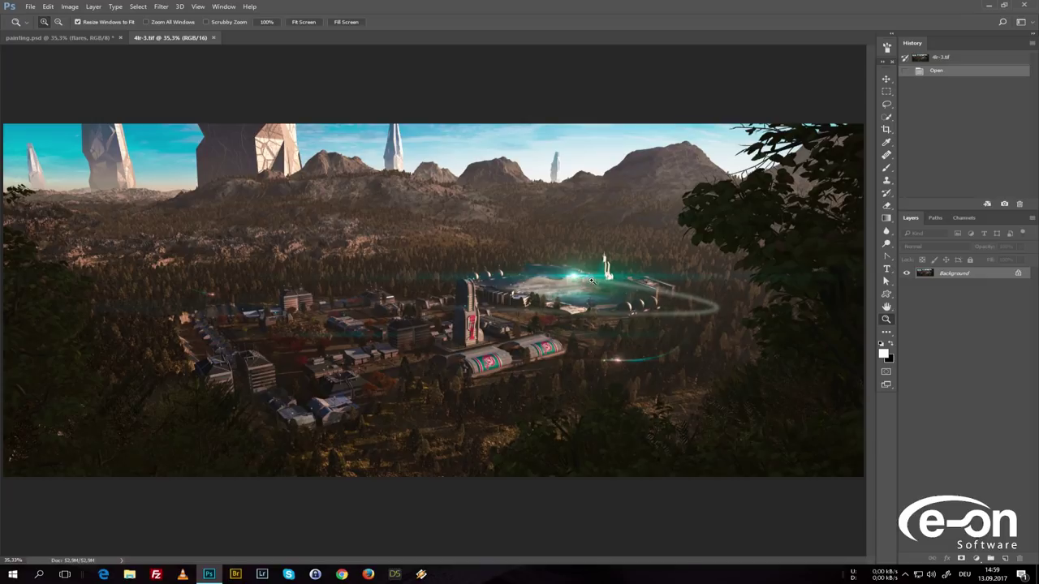
left_click(85, 39)
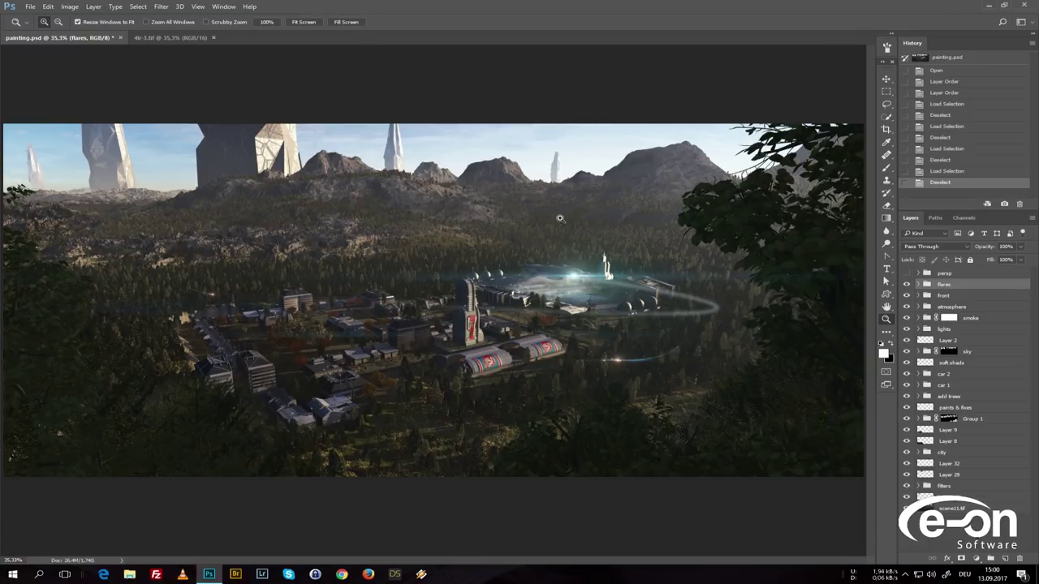
left_click(977, 560)
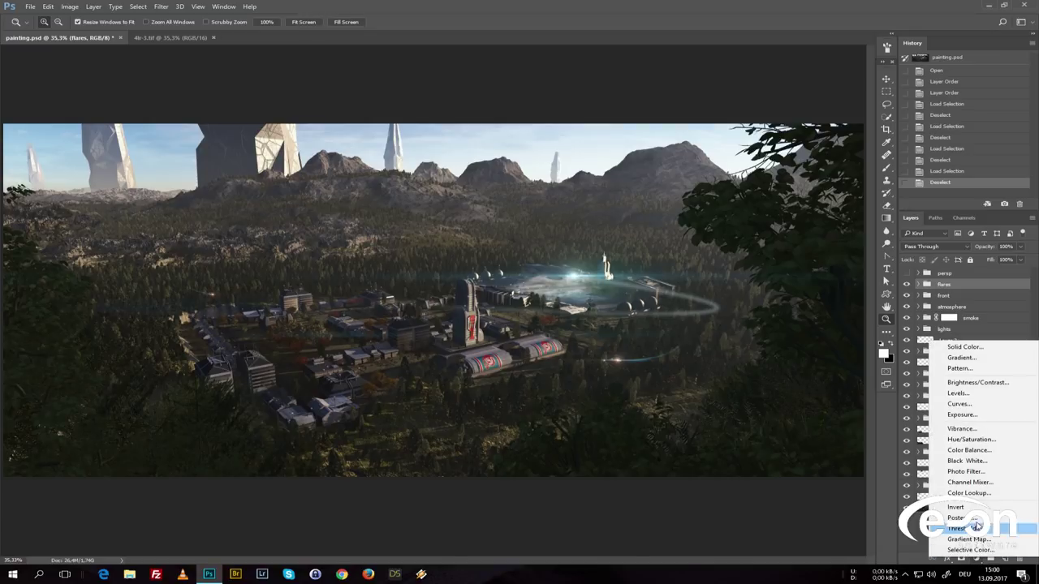
left_click(911, 539)
left_click(173, 38)
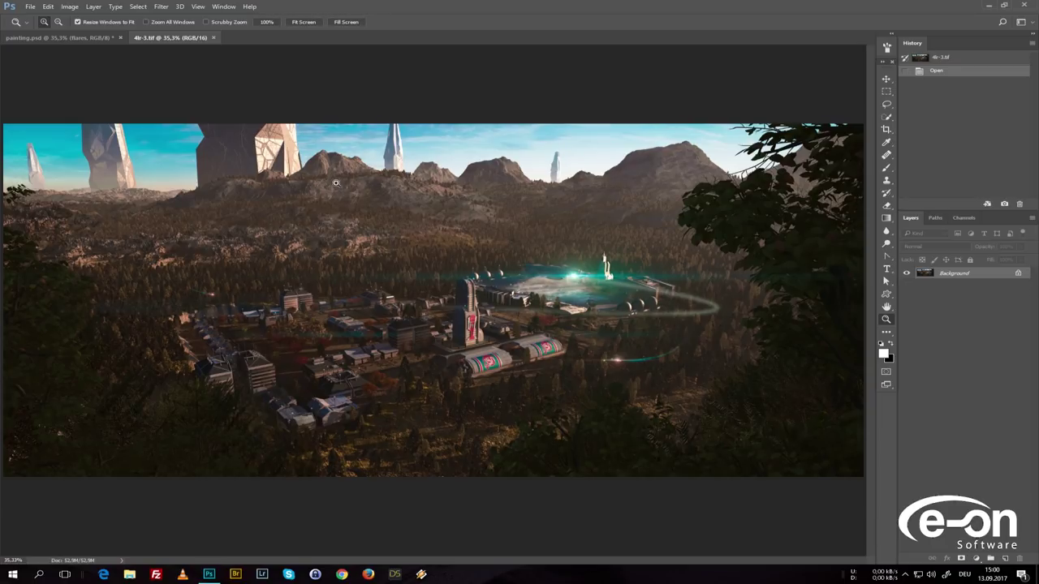
left_click(112, 38)
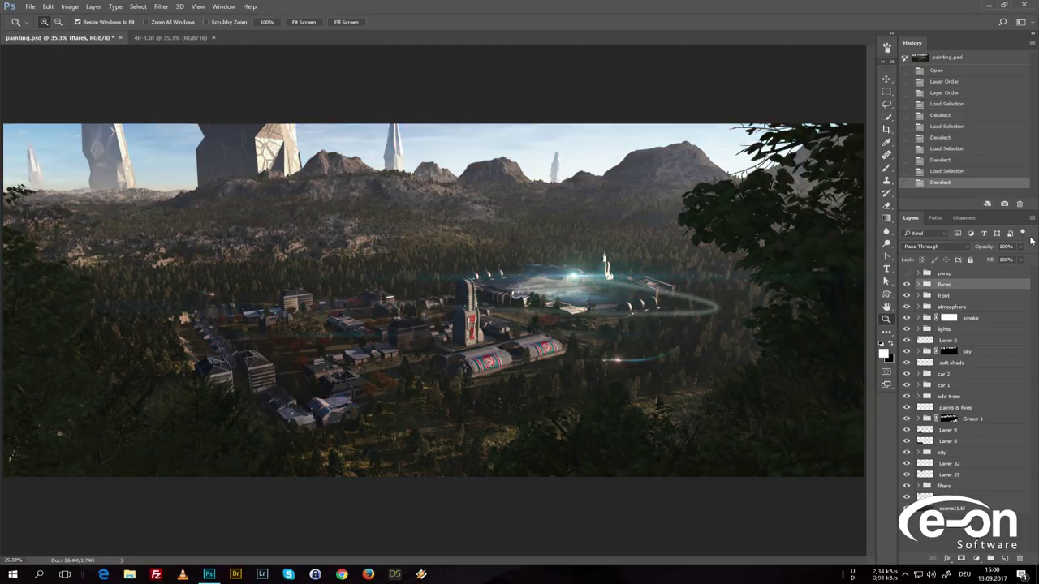
Show the document's channels and examine the layer9, terrain, port and eco1 masks by loading each one as a selection.
left_click(964, 217)
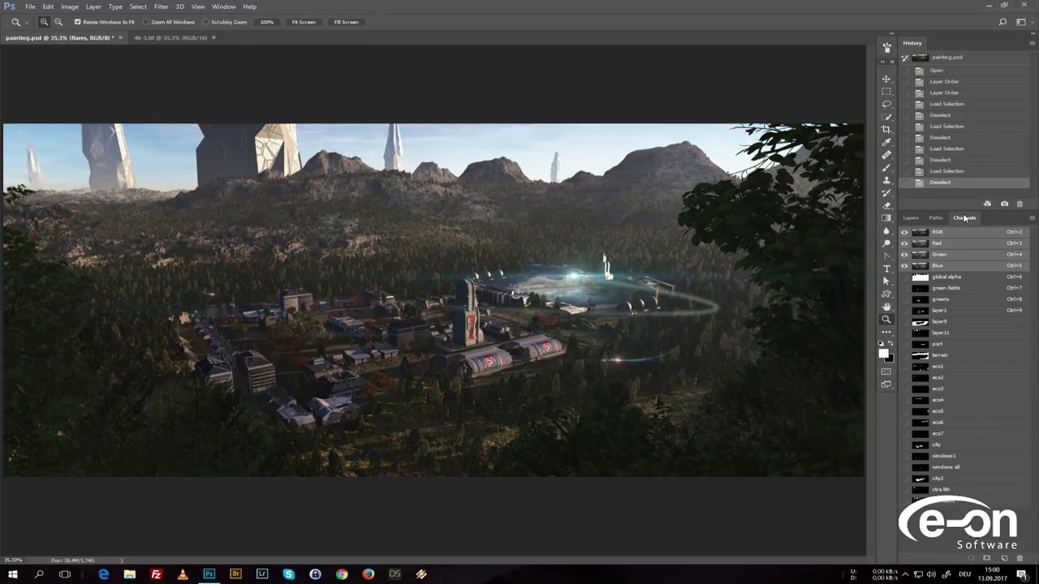
left_click(922, 323, "ctrl")
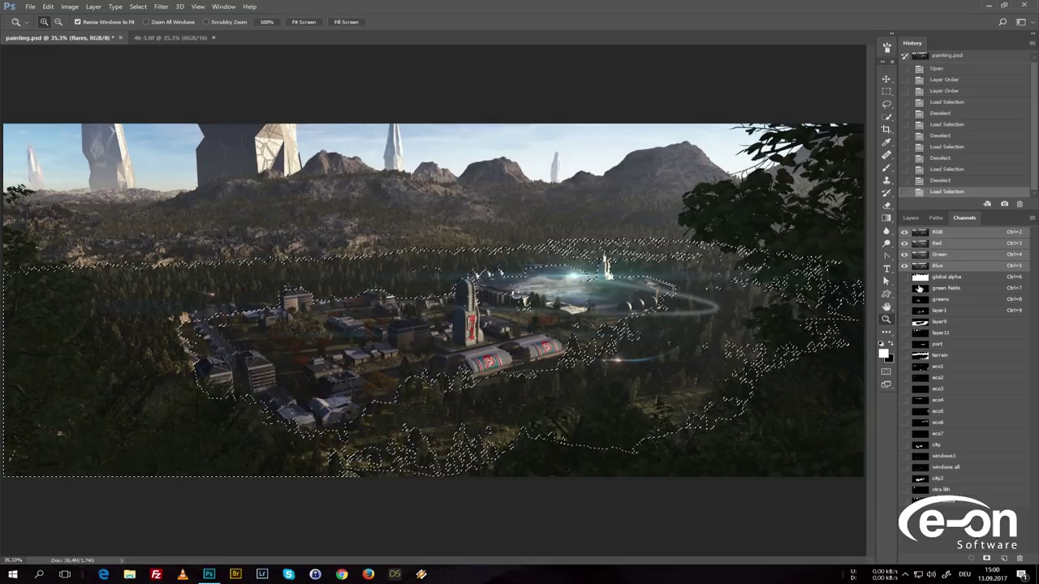
left_click(919, 321, "ctrl")
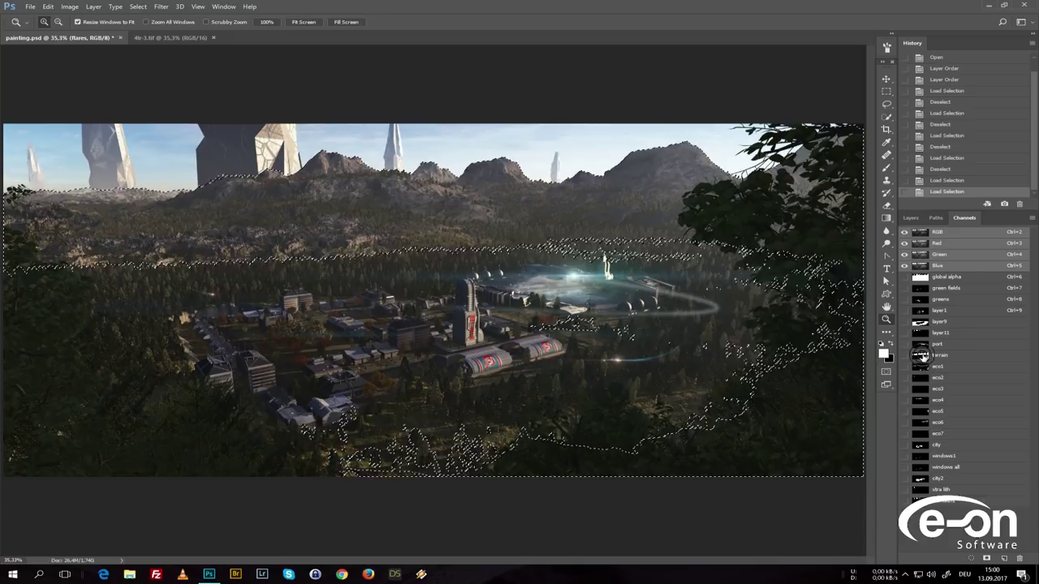
left_click(921, 344, "ctrl")
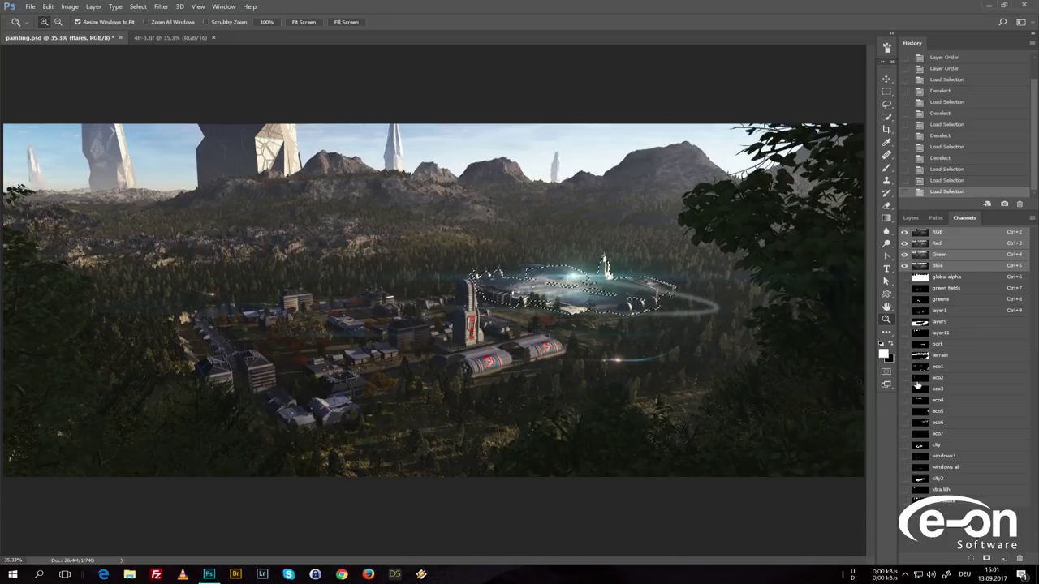
left_click(920, 367, "ctrl")
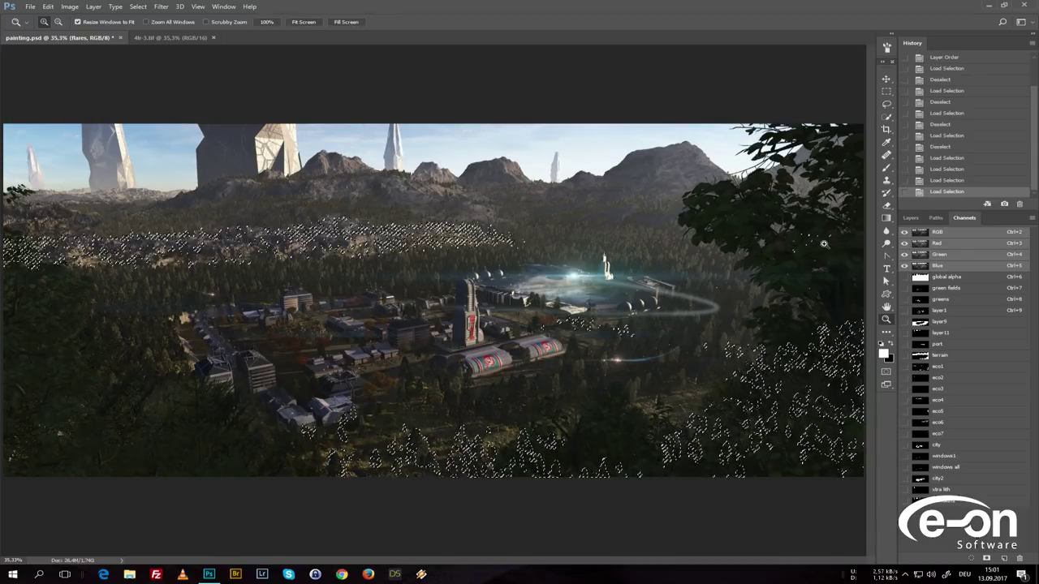
Load the eco6, city, xtra lith and all-monoliths masks as selections in turn, then deselect and return to the layer list.
left_click(921, 423, "ctrl")
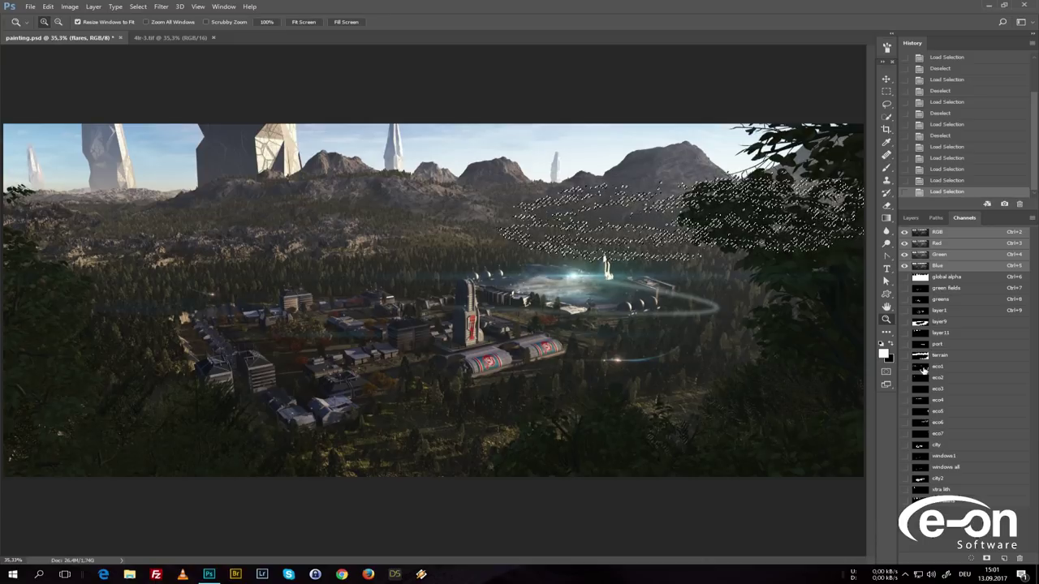
left_click(920, 445, "ctrl")
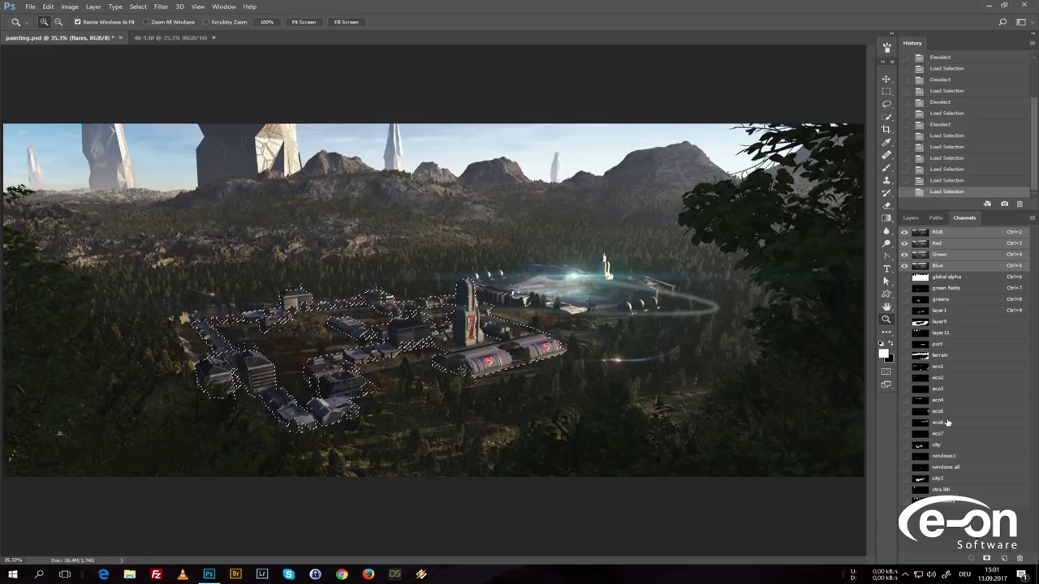
left_click(920, 492, "ctrl")
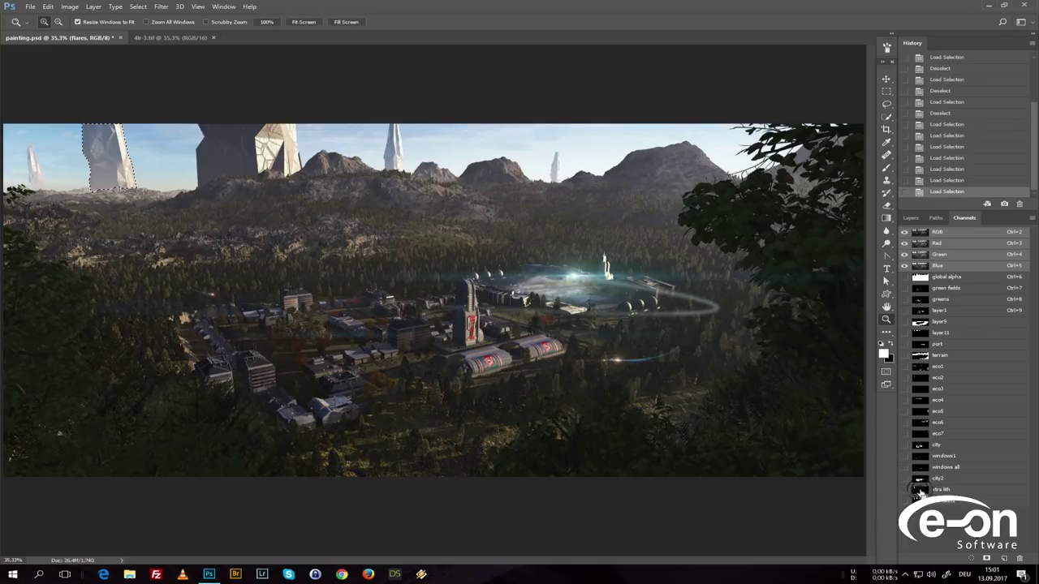
left_click(921, 504, "ctrl")
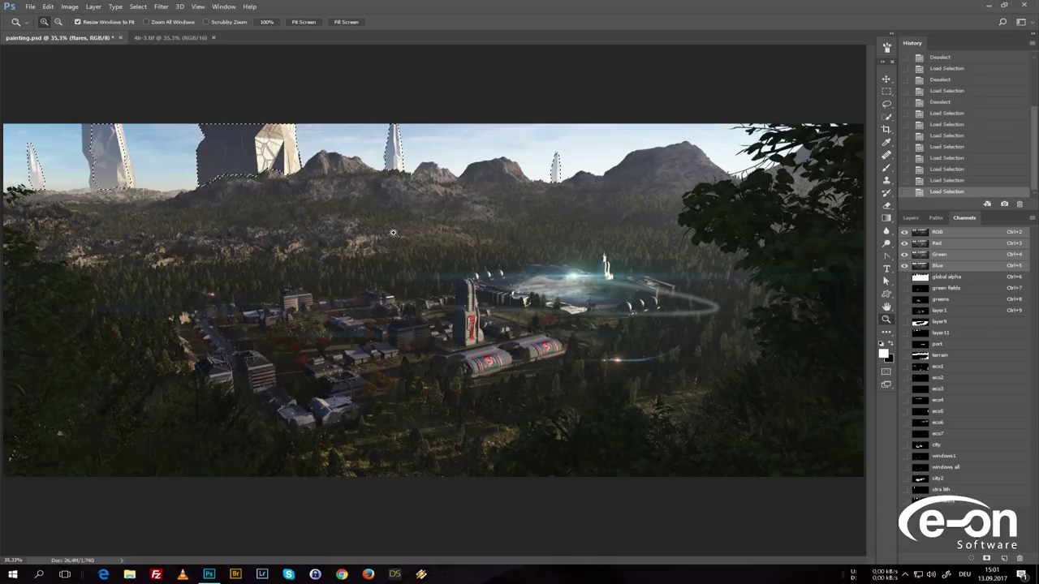
key("m")
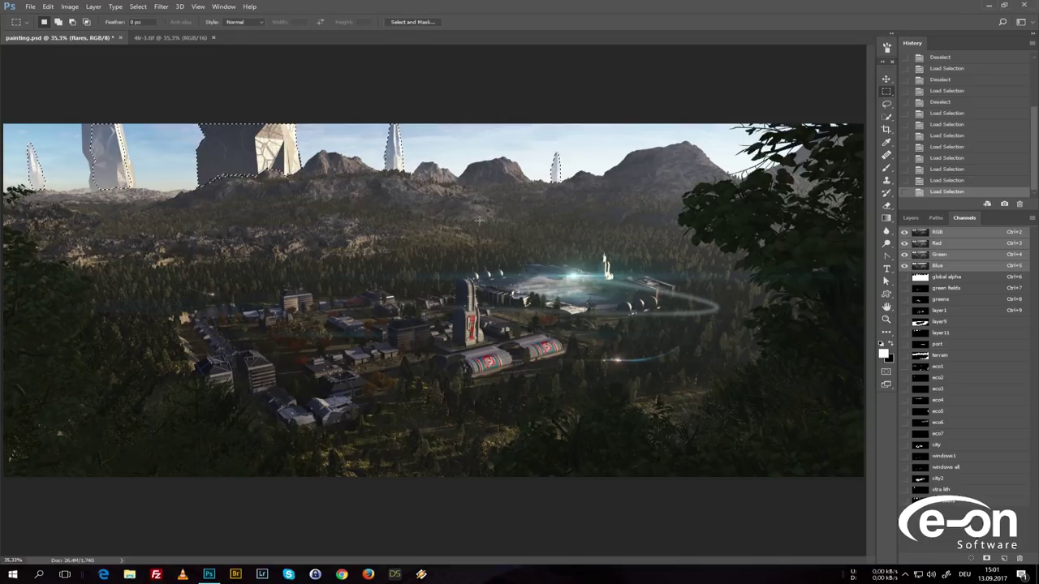
left_click(455, 224)
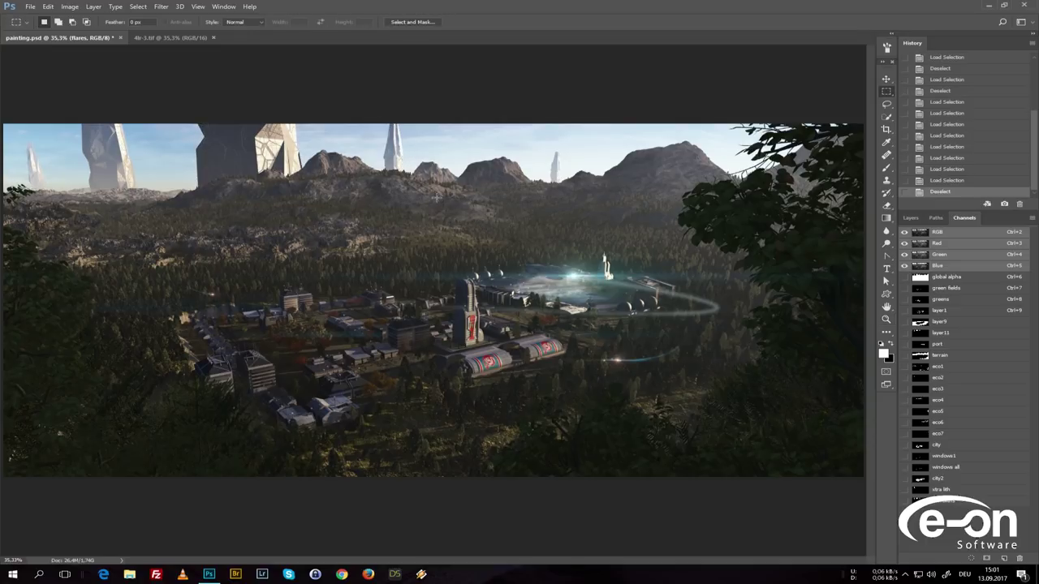
left_click(911, 218)
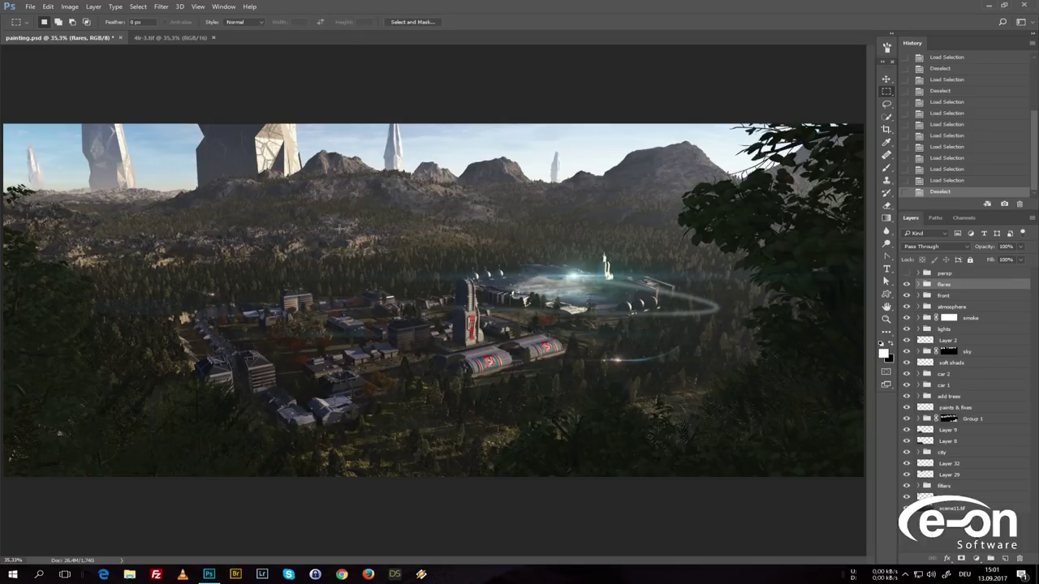